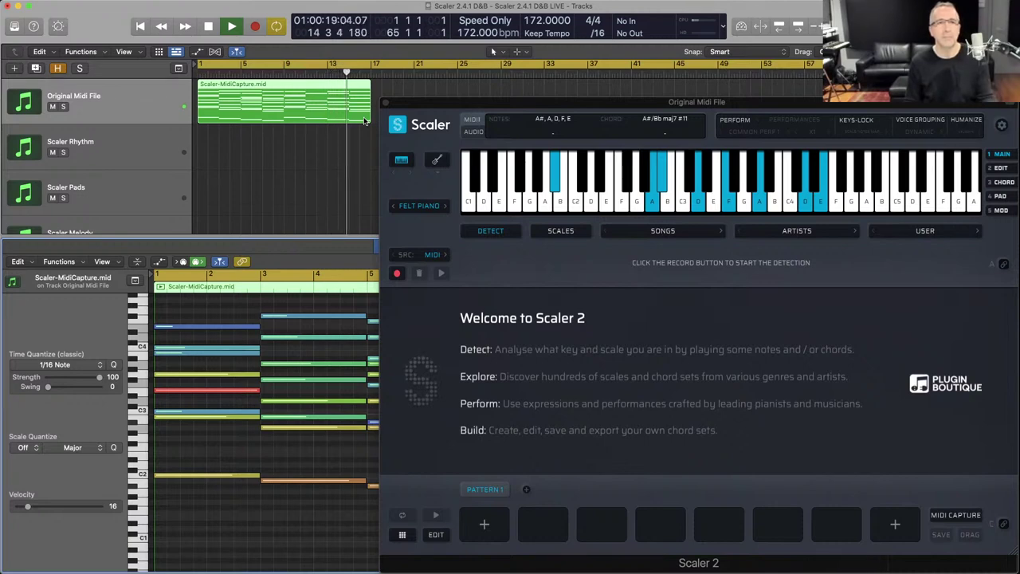
Stop playback and start Scaler's chord detection with MIDI as the source.
key("space")
key("v")
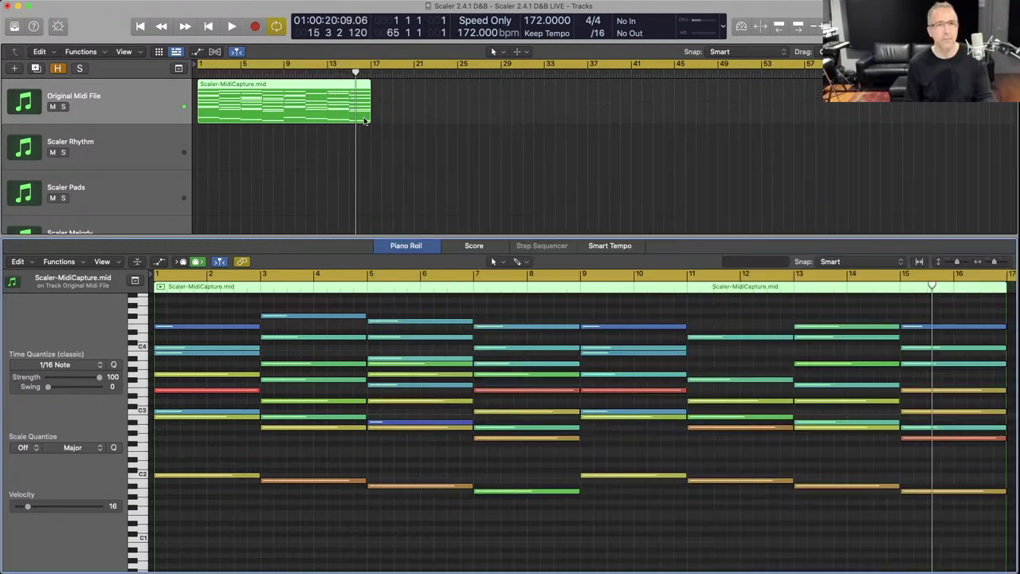
key("v")
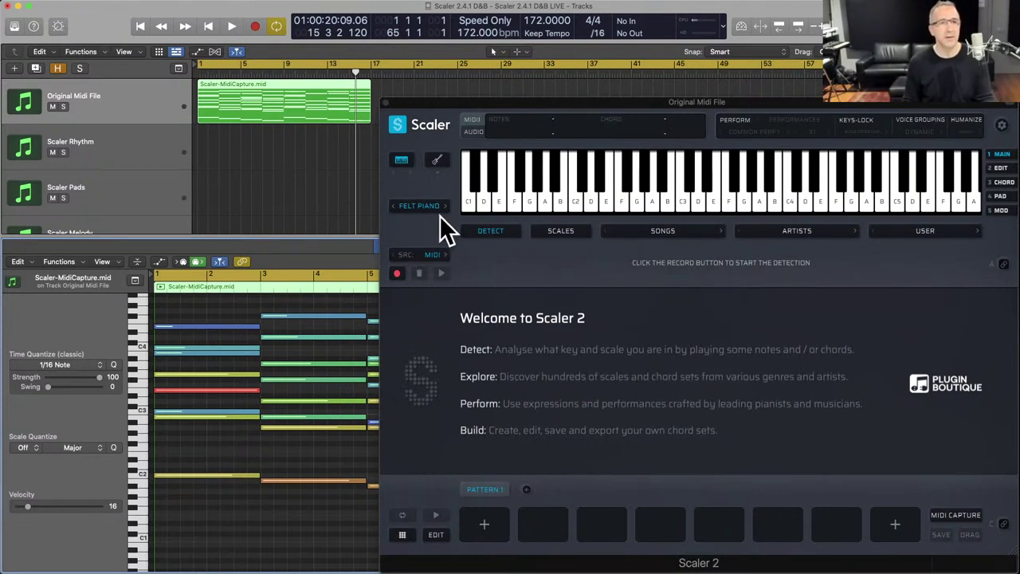
left_click(498, 231)
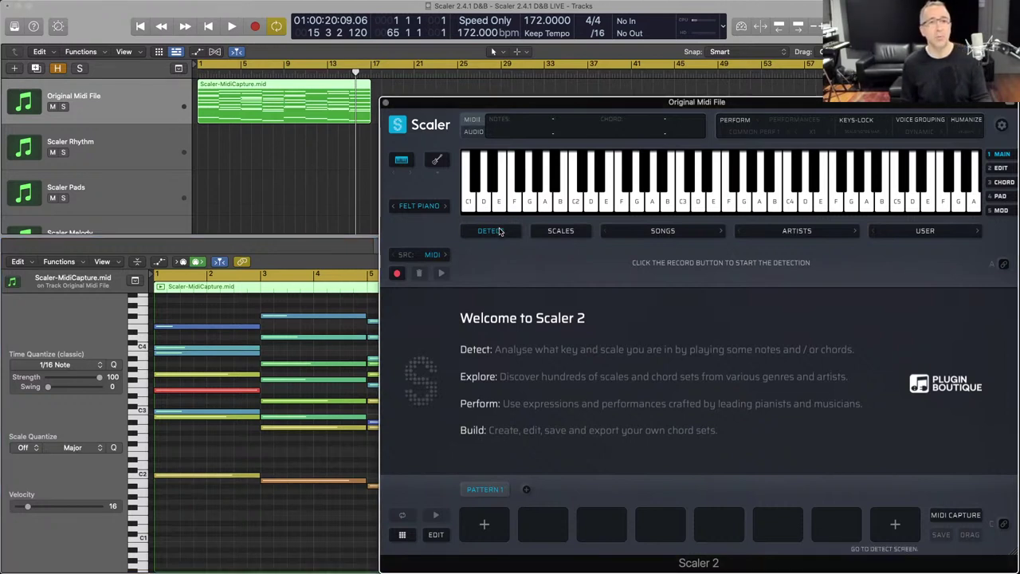
left_click(398, 273)
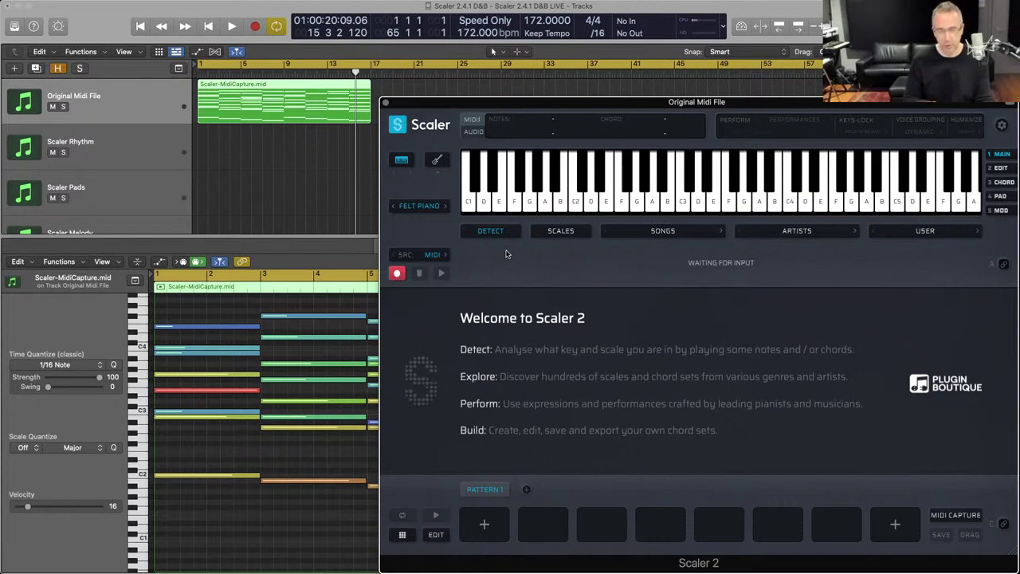
Play the Original Midi File track from the start through all eight chords so Scaler detects them, then stop playback.
key("space")
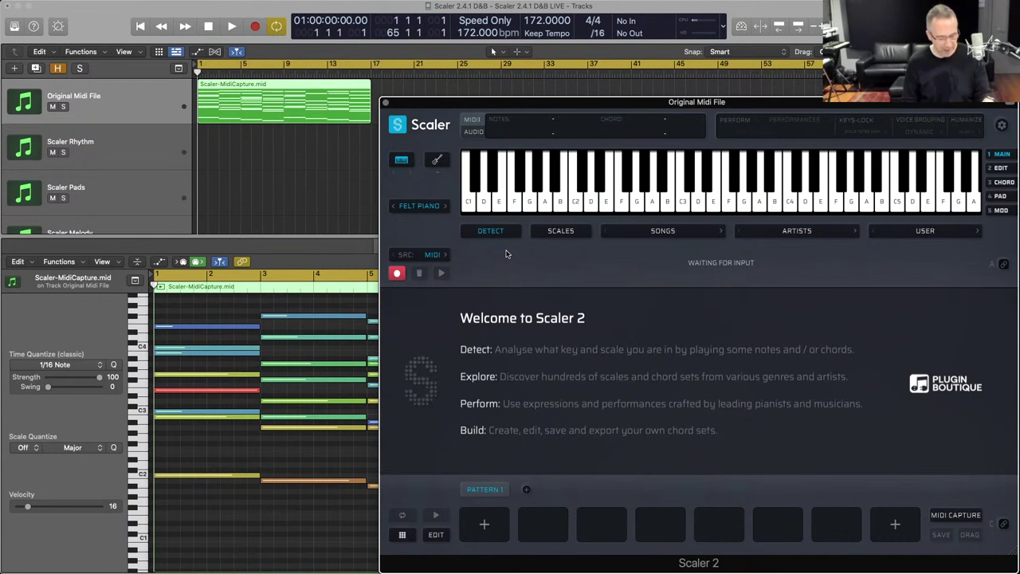
key("space")
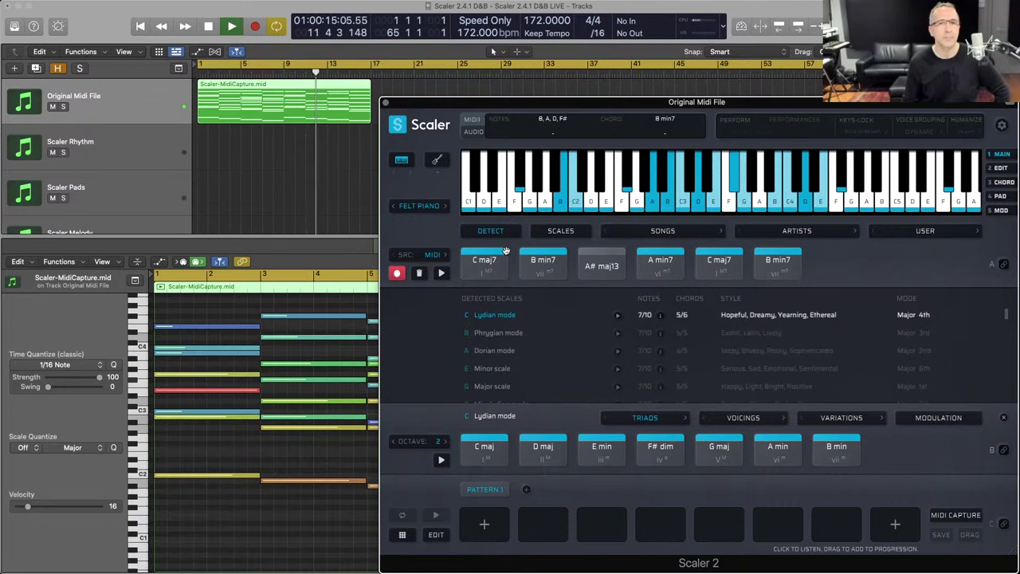
left_click(347, 184)
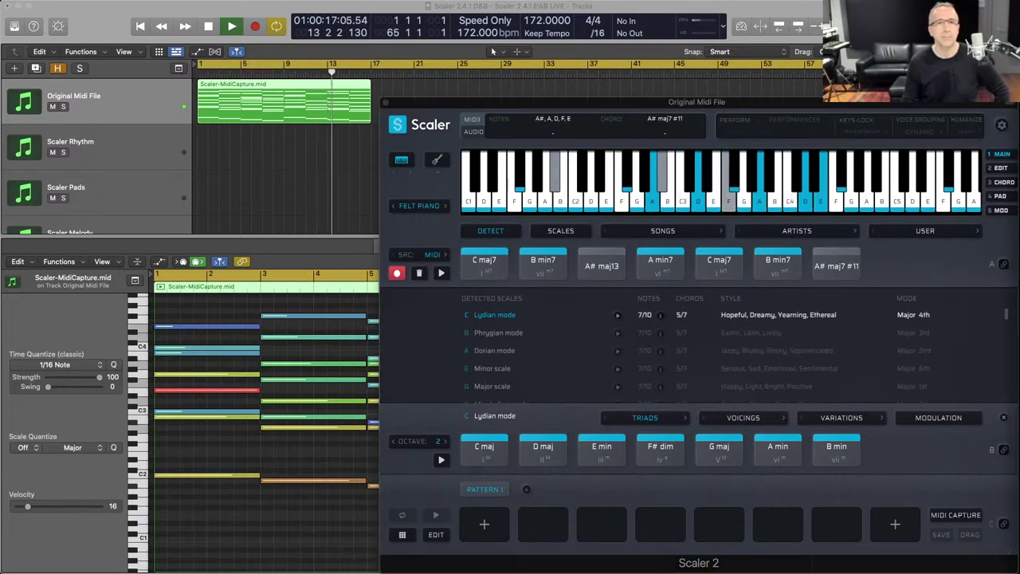
left_click(292, 182)
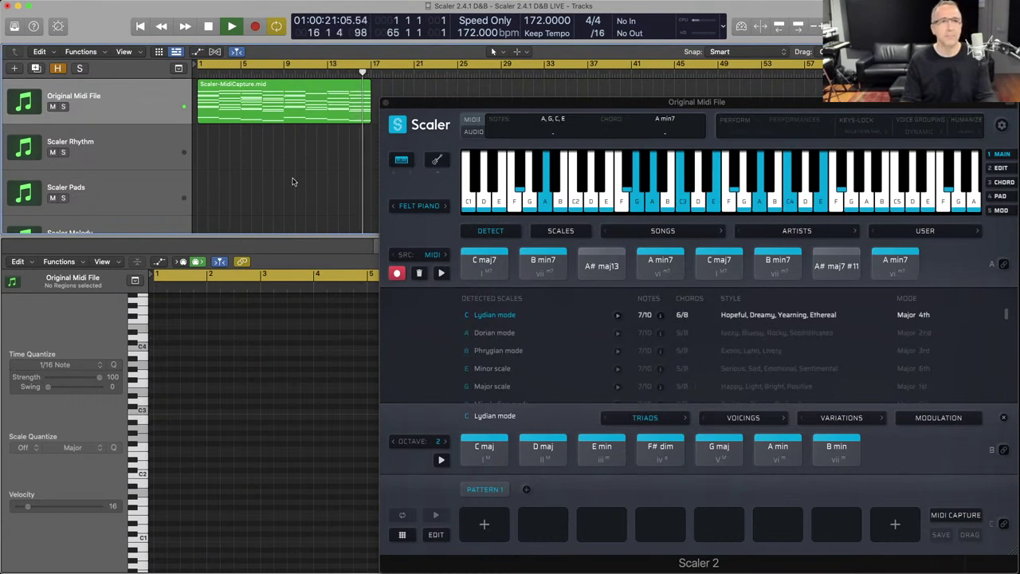
key("space")
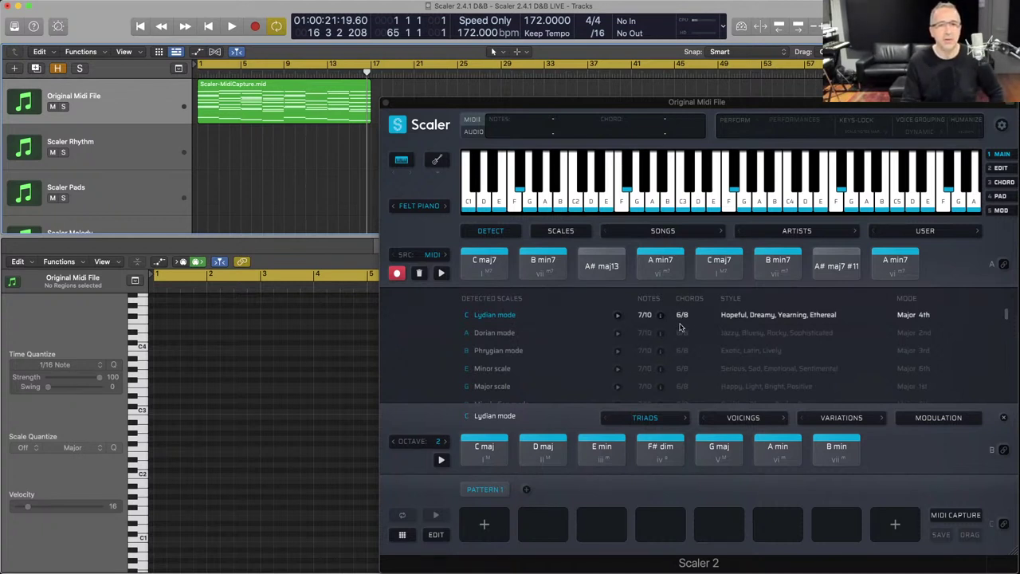
Audition the detected A# maj13 and A# maj7 #11 chords and the C maj, A min and G maj triads of the Lydian scale.
left_click(589, 272)
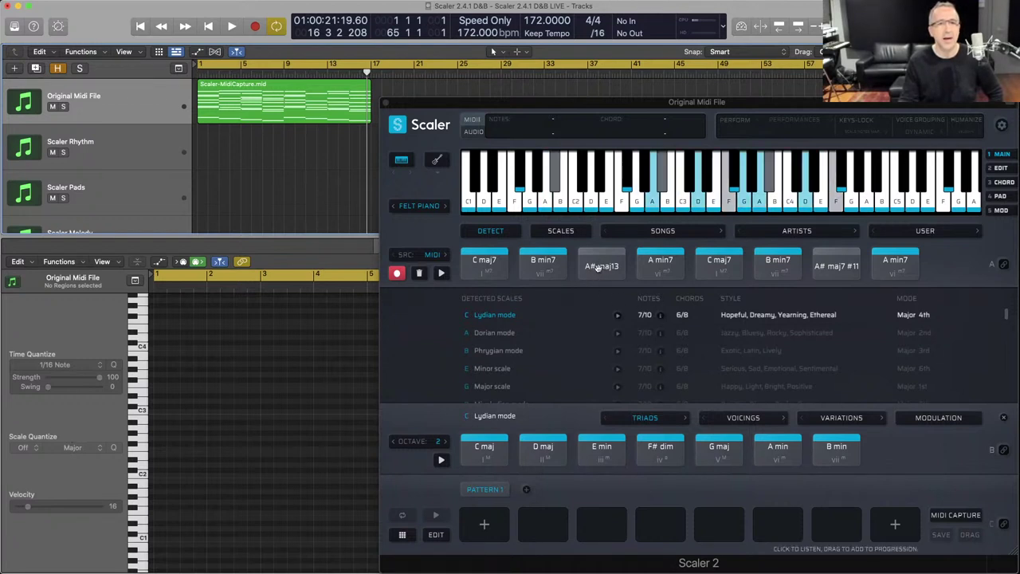
left_click(852, 261)
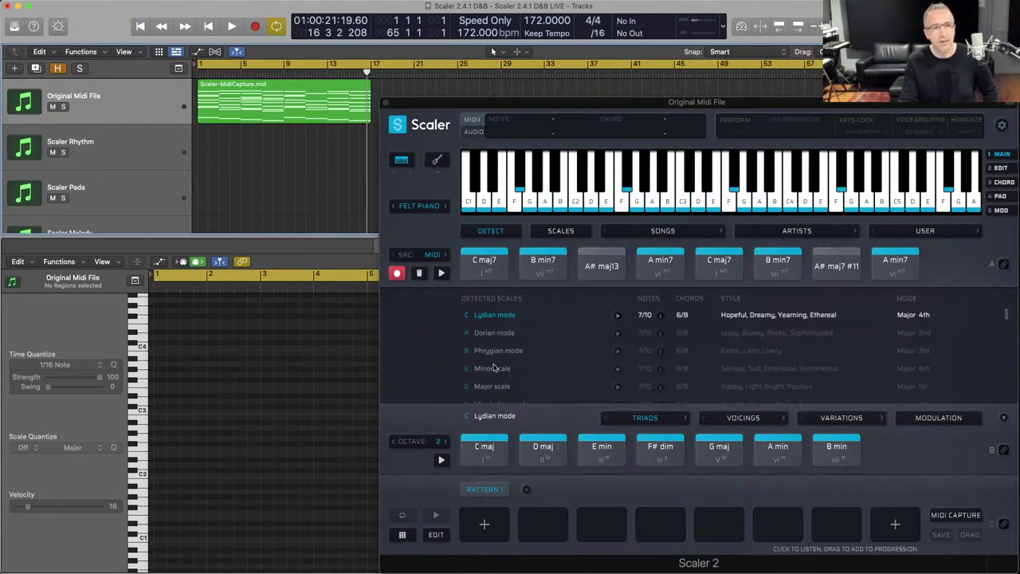
left_click(486, 448)
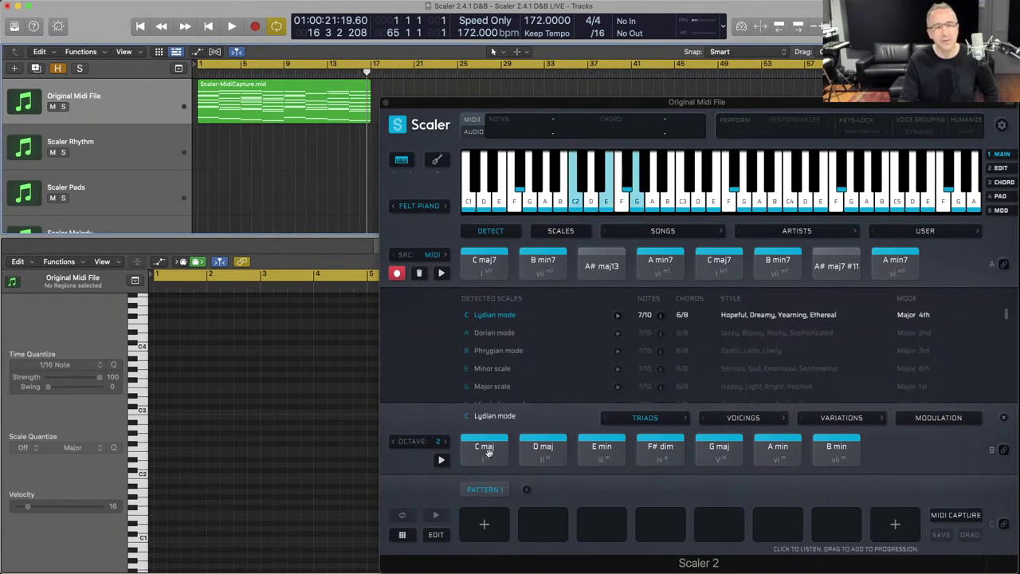
left_click(800, 455)
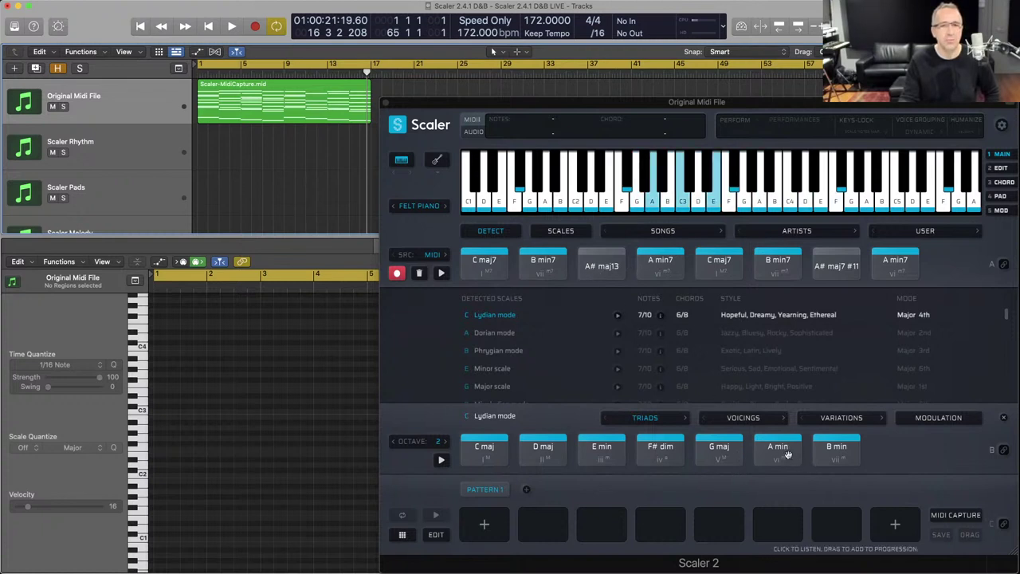
left_click(728, 453)
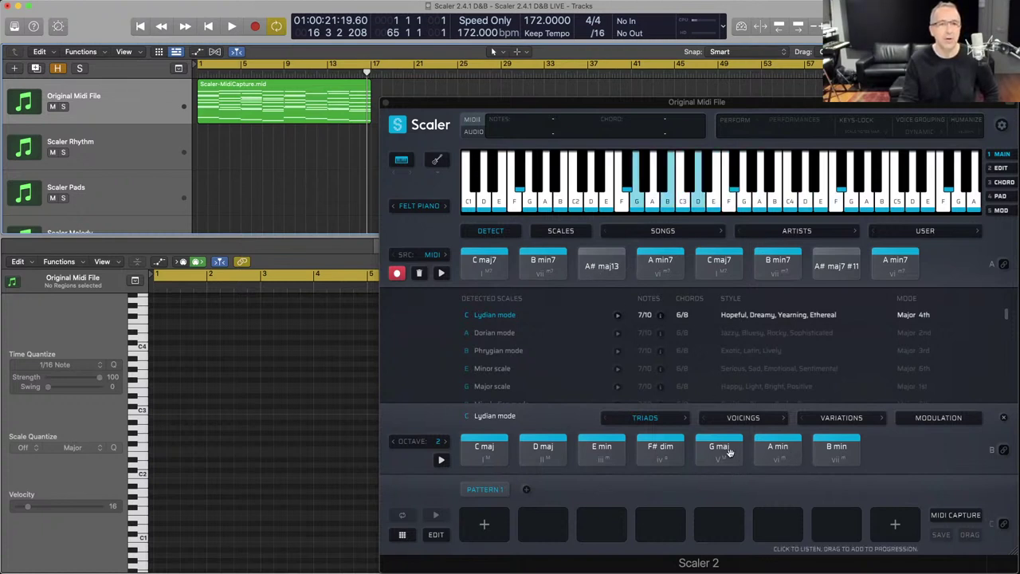
left_click(604, 270)
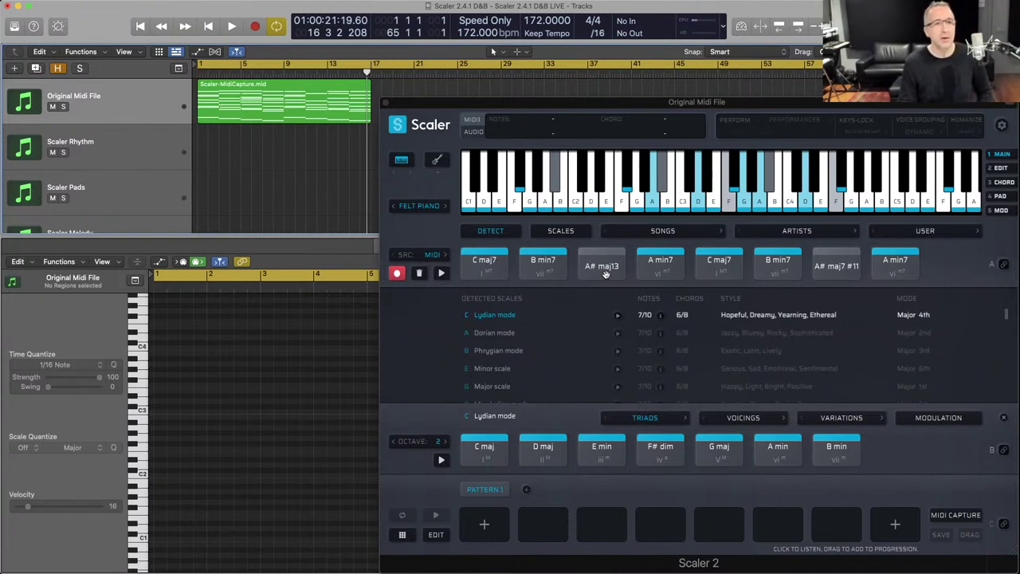
End detection by adding all eight detected chords to Pattern 1, and enable MIDI binding for section C.
left_click(385, 279)
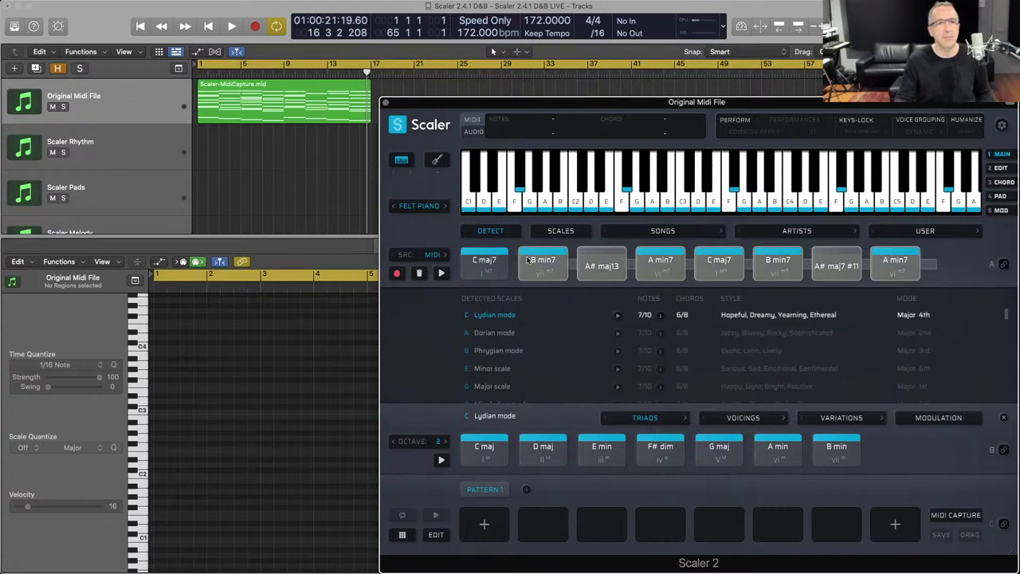
left_click(484, 259)
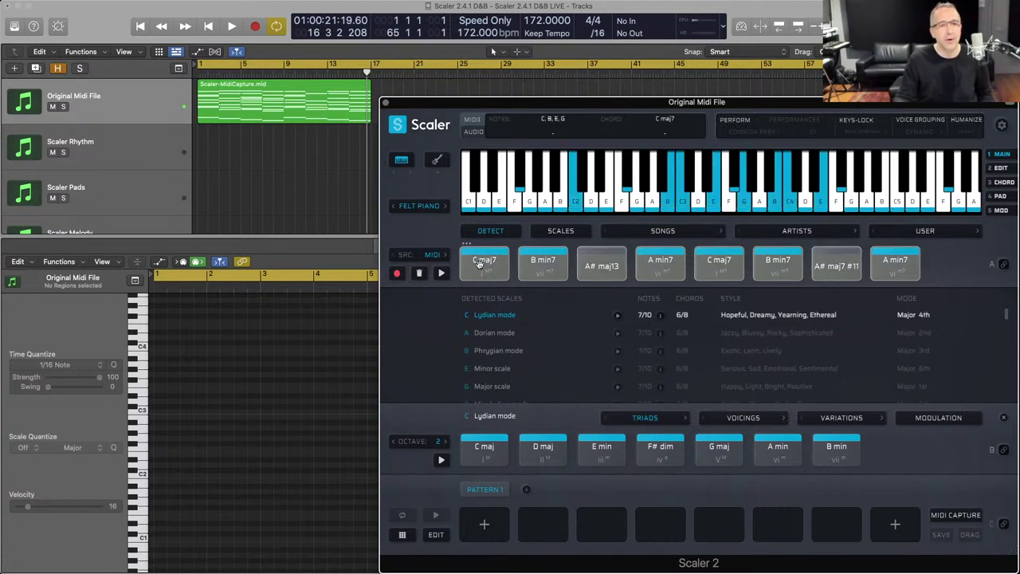
left_click_drag(479, 264, 479, 517)
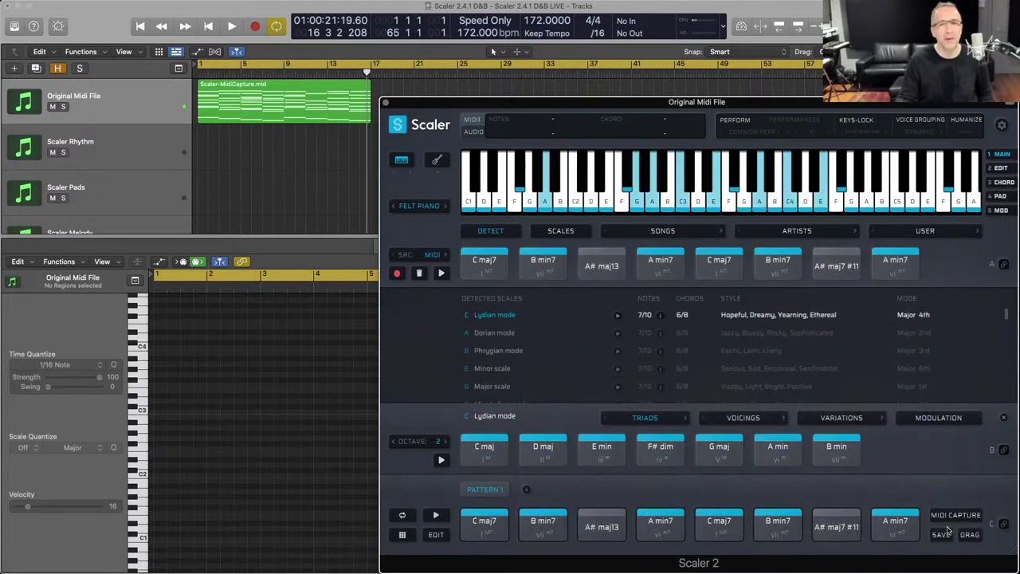
left_click(1003, 525)
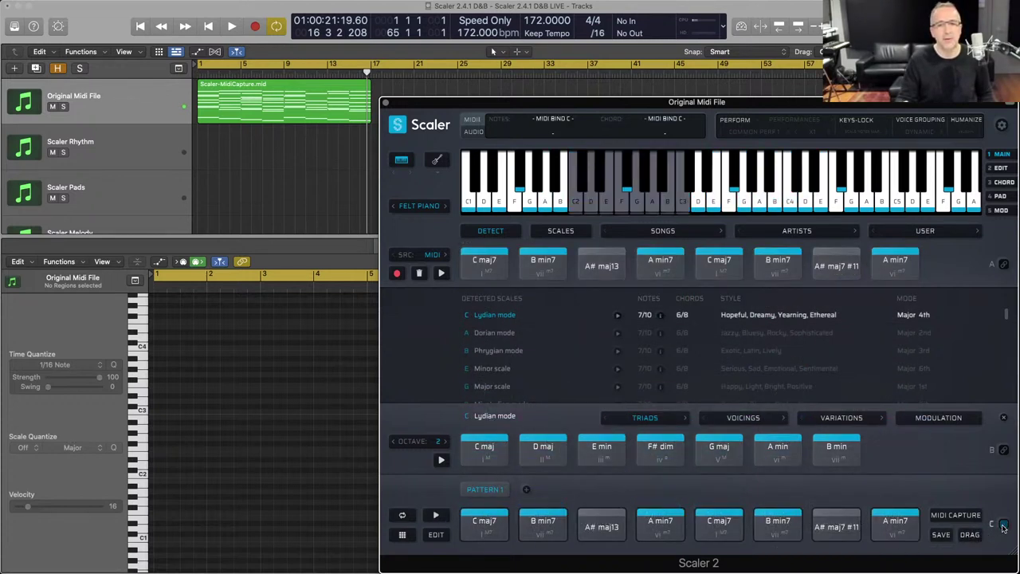
Mute the Scaler-MidiCapture.mid region and hide the Original Midi File track.
left_click(257, 97)
key("ctrl+m")
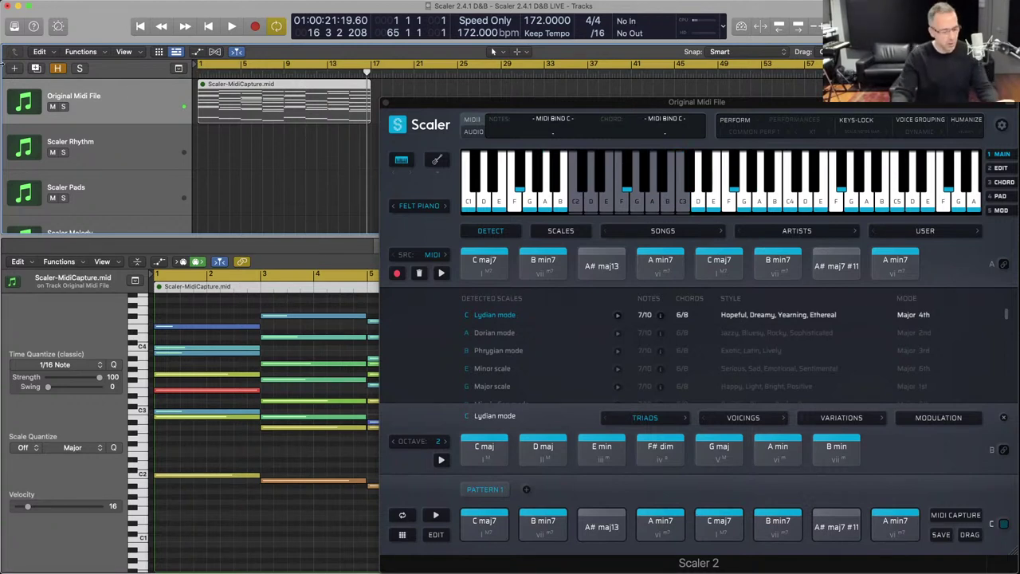
key("super+BackSpace")
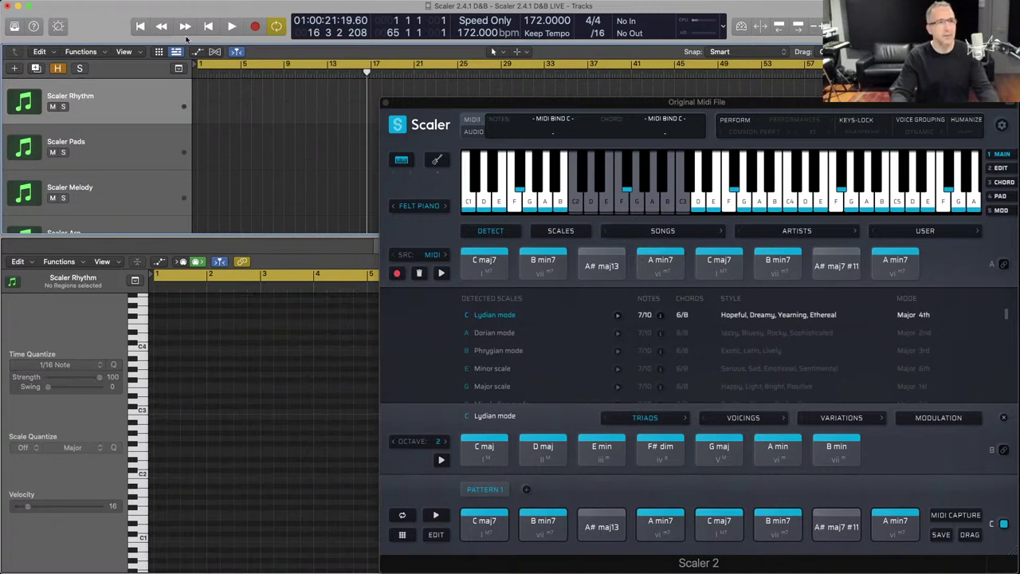
Reveal the hidden tracks, unmute DRUMS and play the first bars of the arrangement briefly.
left_click(60, 68)
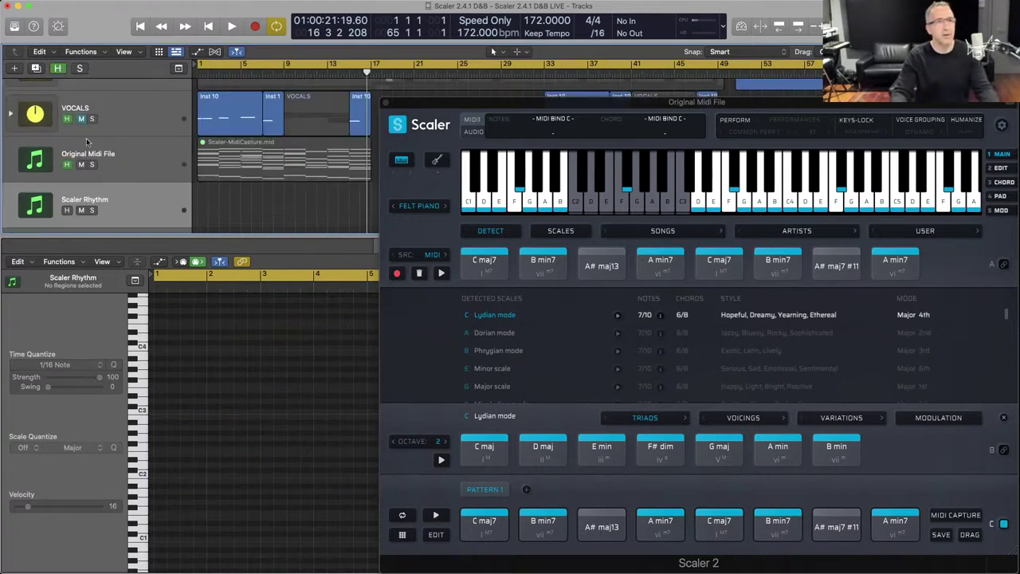
scroll(86, 138, "up", 2)
left_click(81, 107)
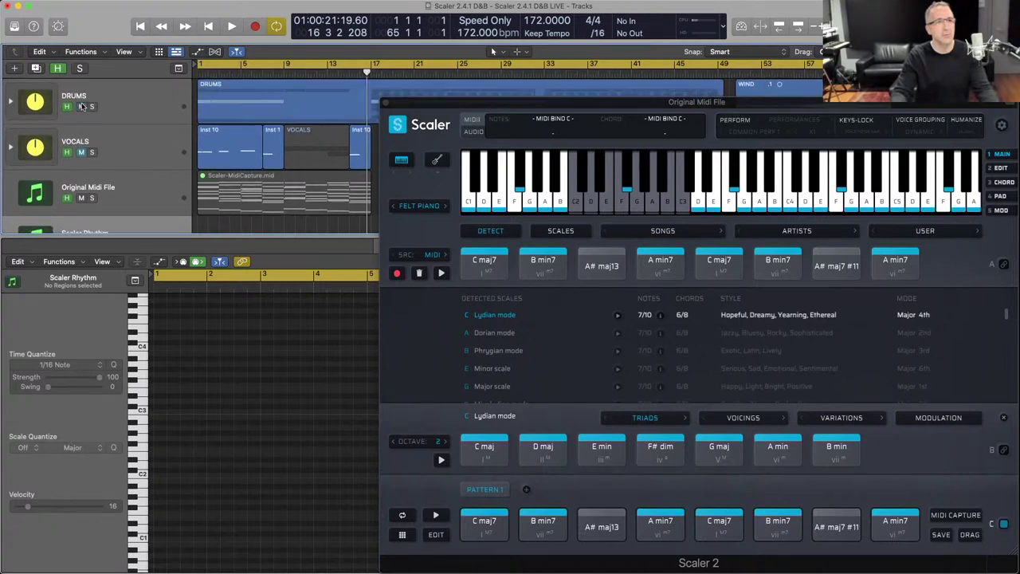
scroll(119, 151, "down", 4)
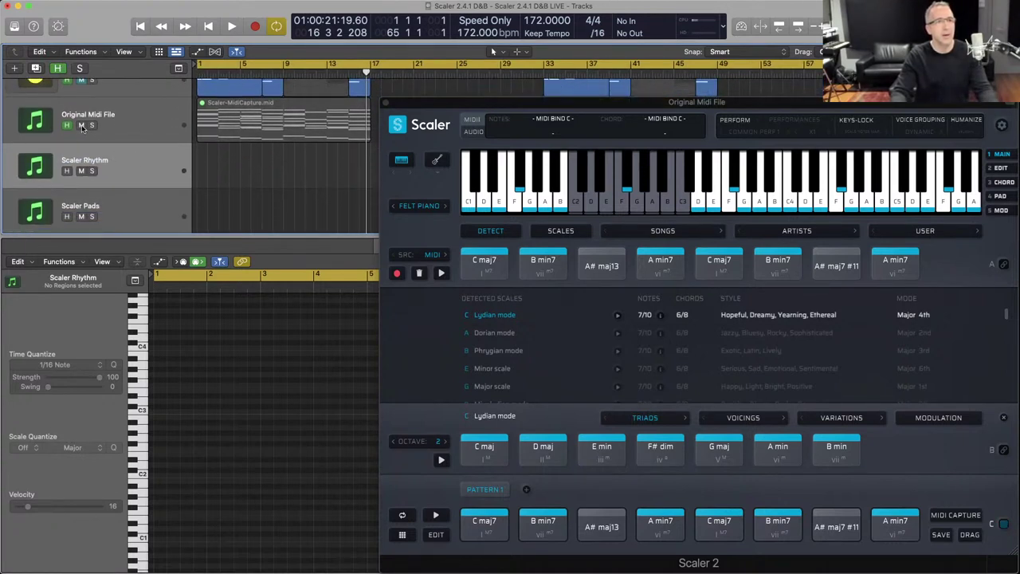
key("space")
scroll(225, 161, "up", 4)
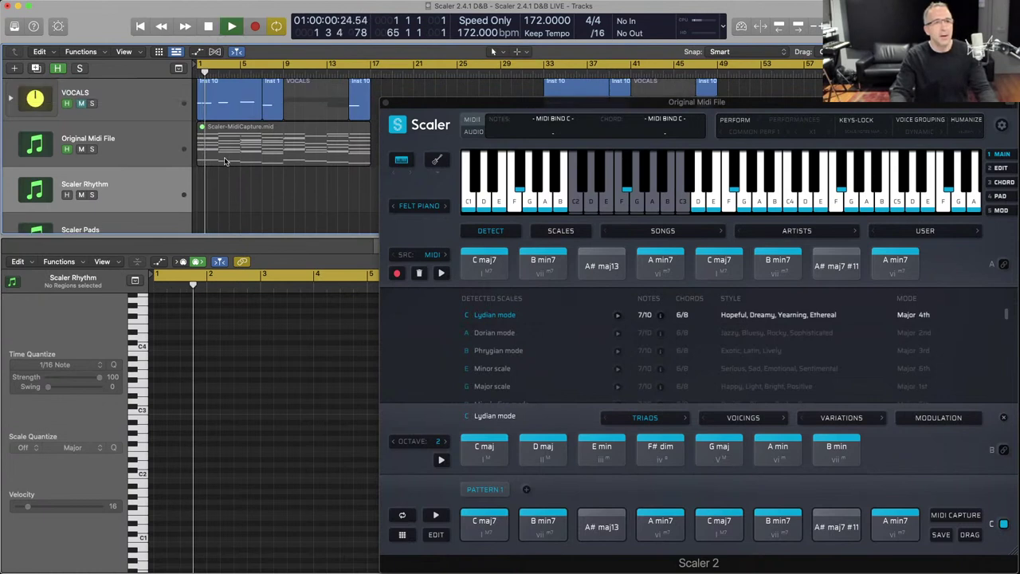
key("space")
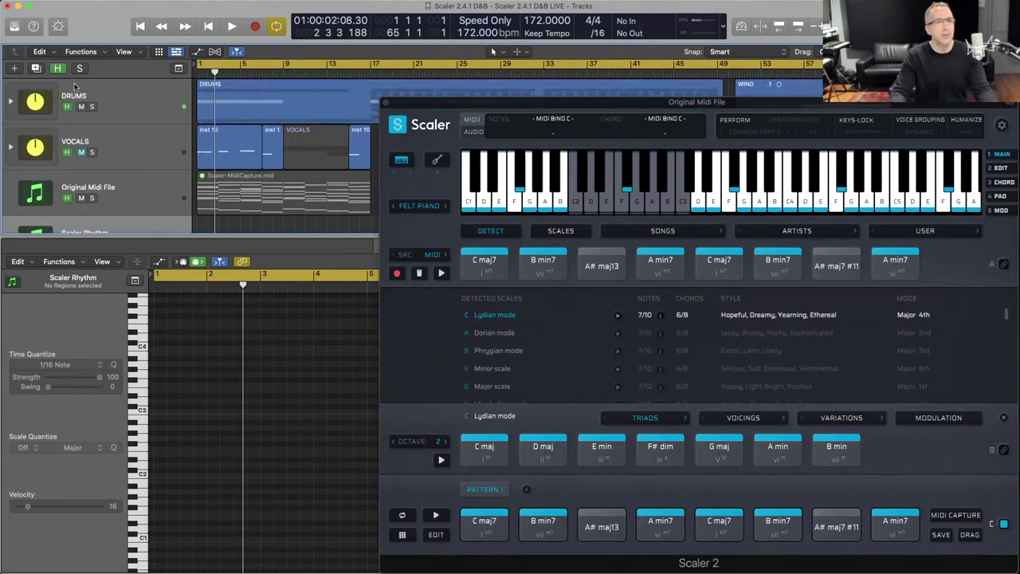
Mute the DRUMS track and hide the drum, vocal and original MIDI tracks.
left_click(80, 106)
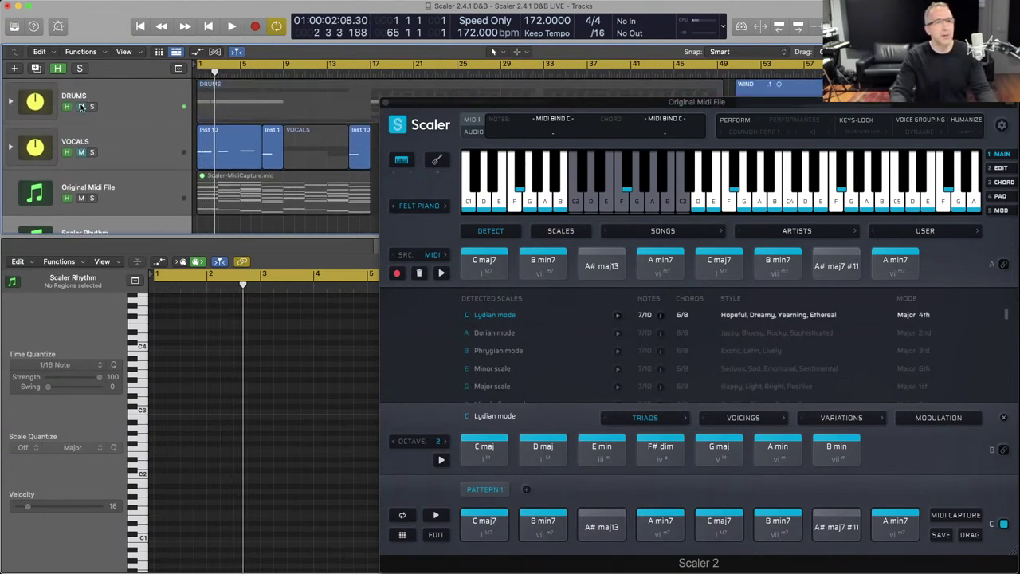
scroll(212, 173, "down", 1)
scroll(212, 173, "up", 1)
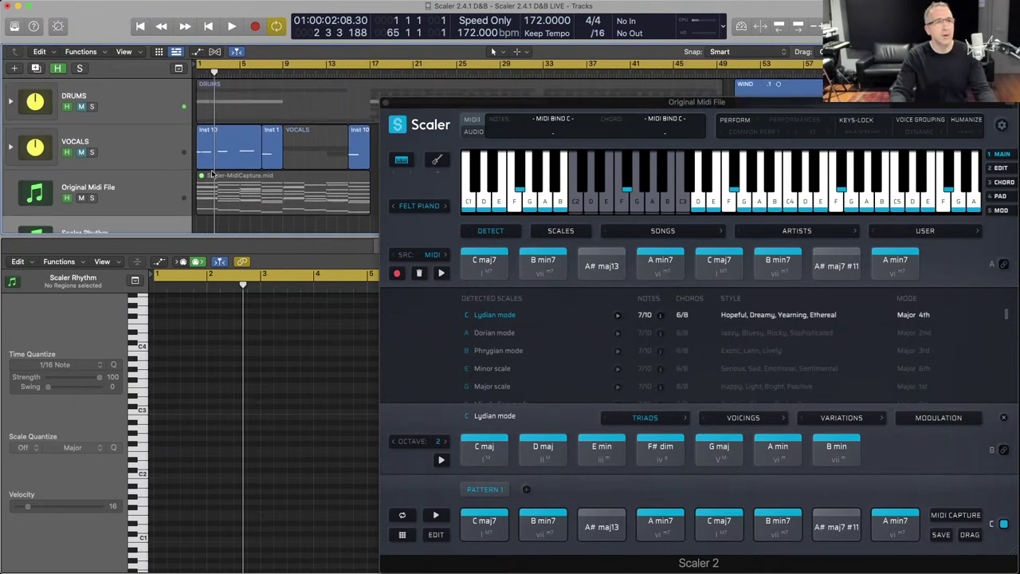
left_click(58, 68)
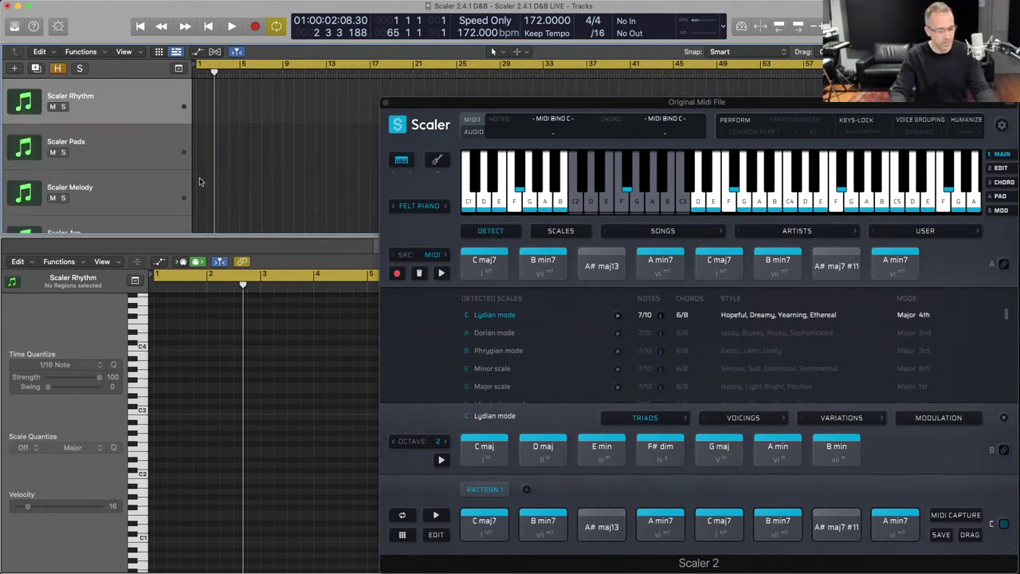
Show the mixer and hide the Scaler plug-in window to expose all channel strips.
key("x")
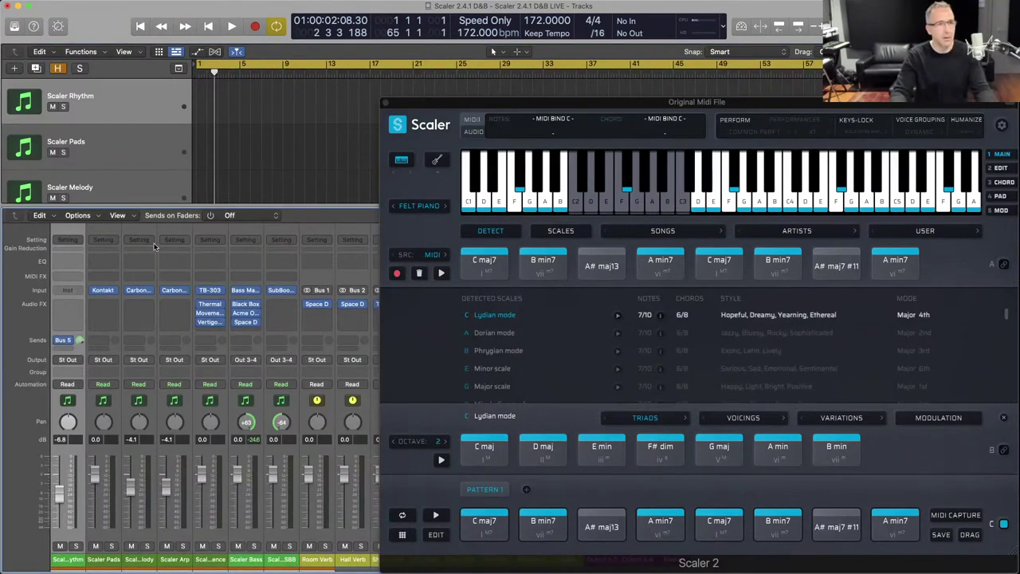
key("v")
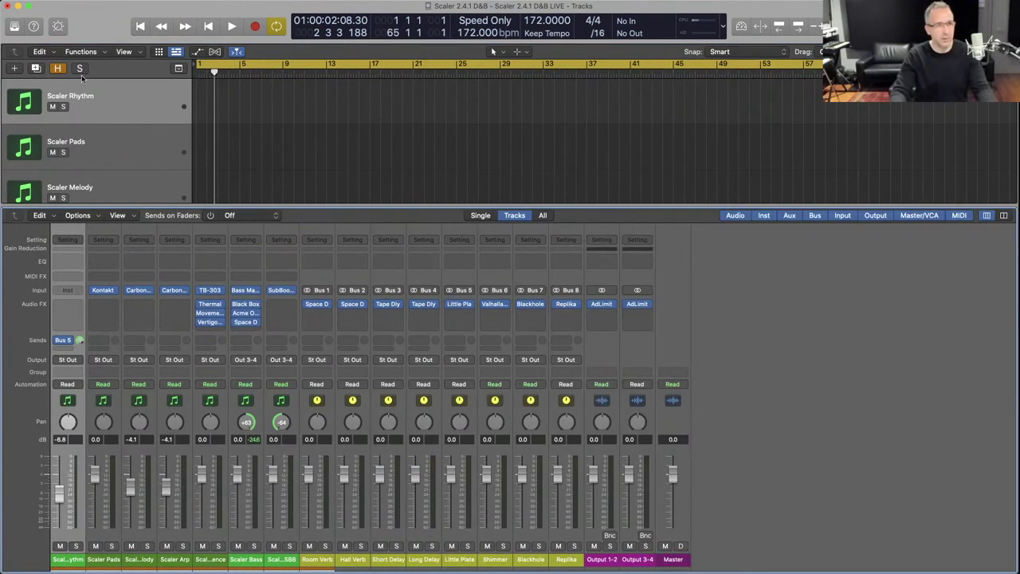
Reveal the hidden tracks and unmute the DRUMS stack.
left_click(57, 69)
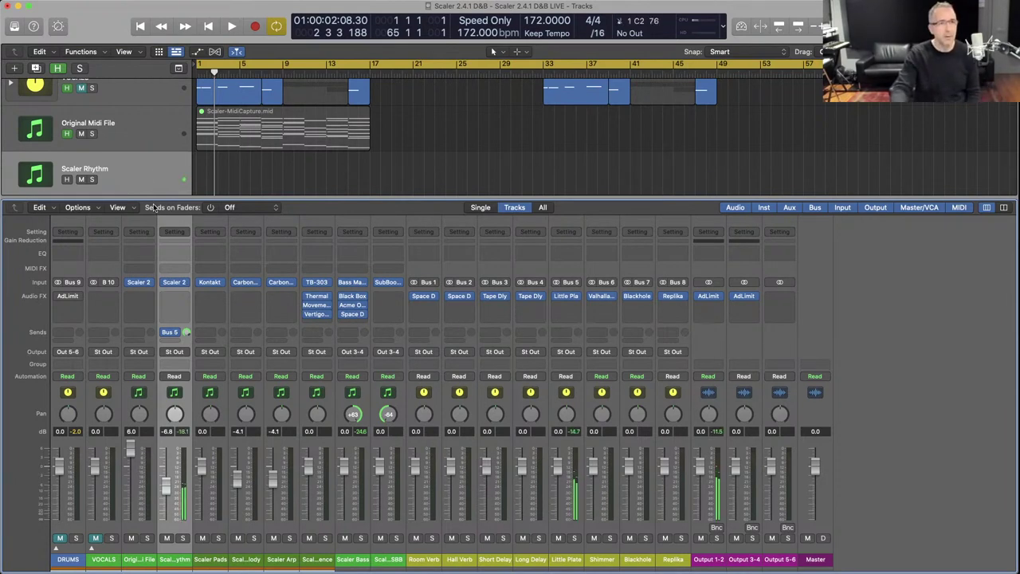
scroll(80, 114, "up", 3)
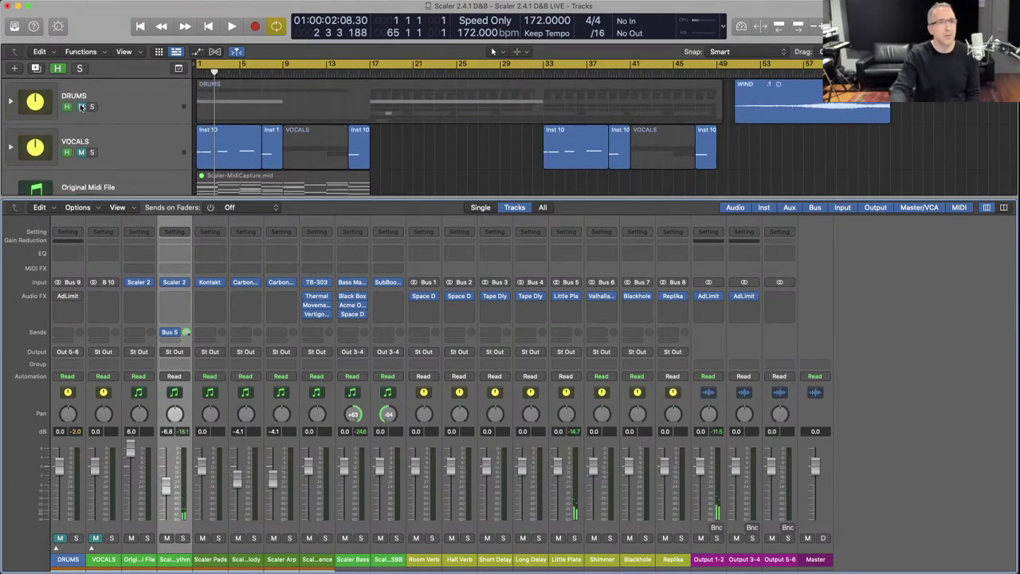
left_click(81, 106)
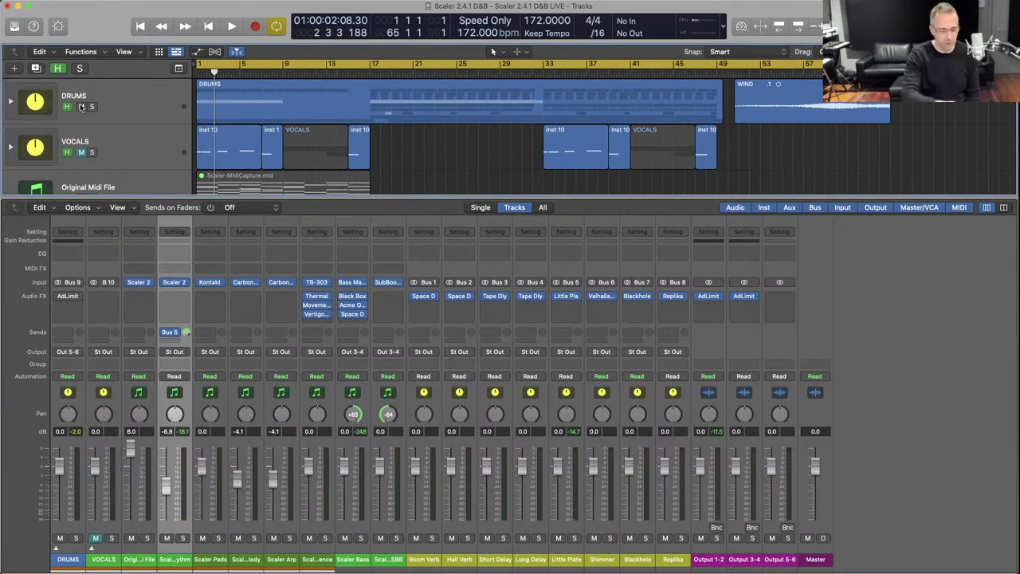
Show the Scaler window and record the eight bound pattern chords on the Scaler Rhythm track over bars 1 to 16.
key("v")
key("space")
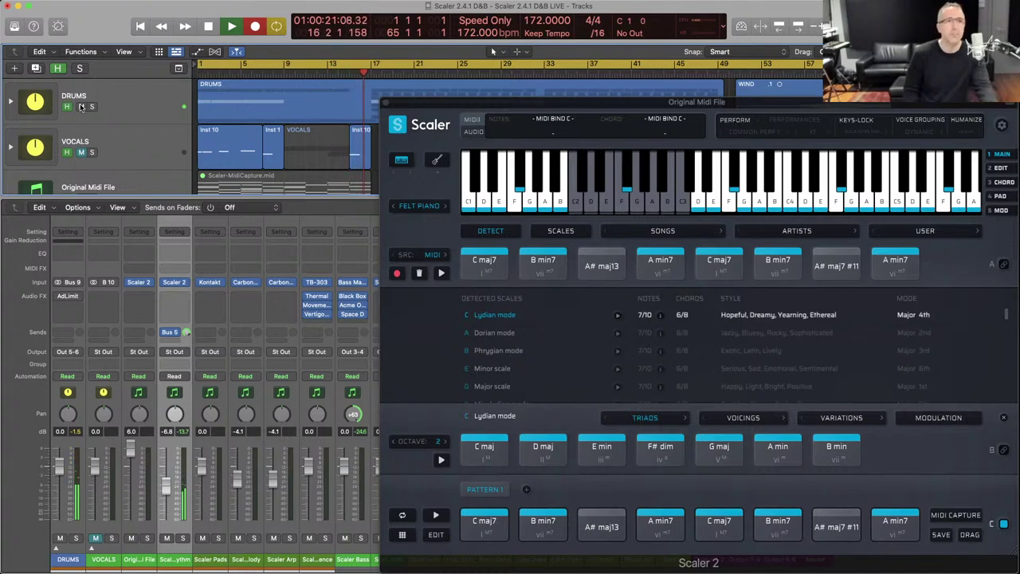
key("space")
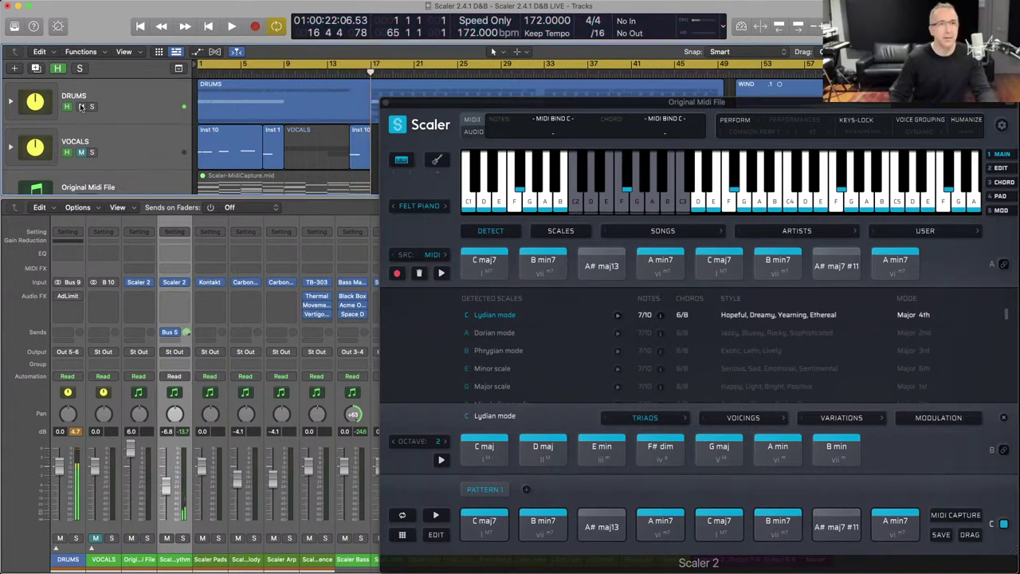
Open the recorded Scaler Rhythm region in the Piano Roll, with mixer and Scaler hidden, and join all its notes end to end.
key("x")
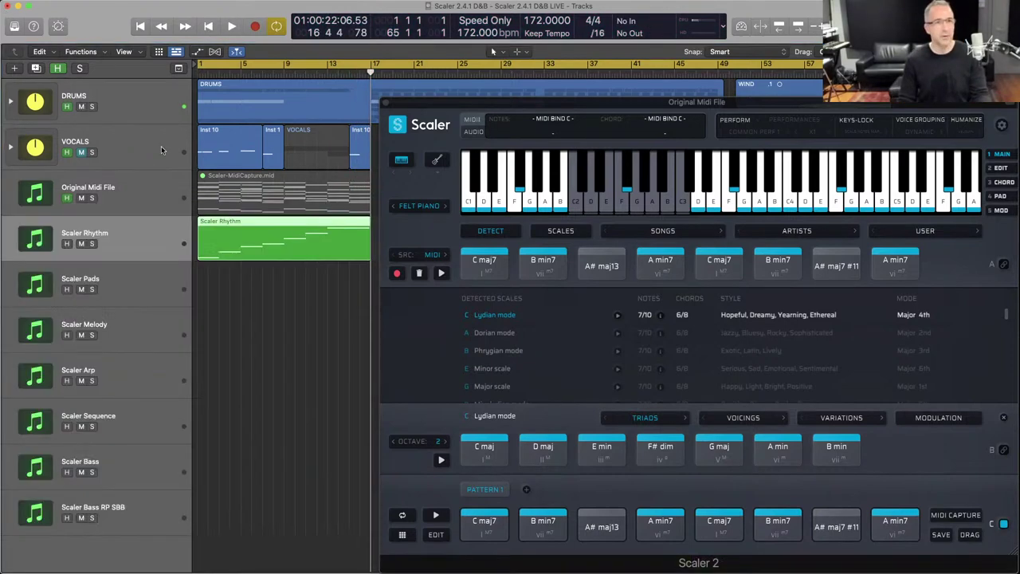
key("v")
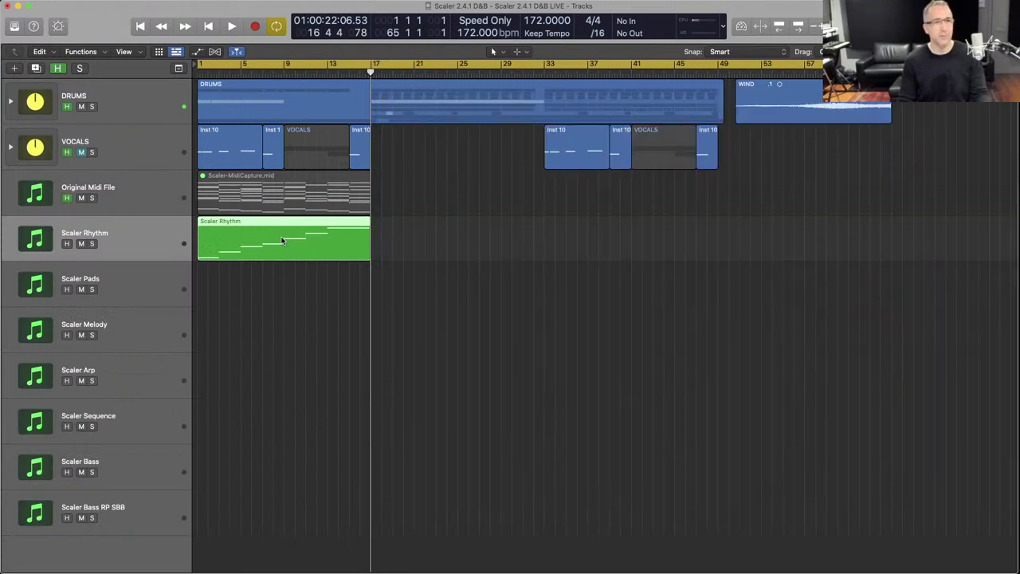
double_click(280, 240)
left_click_drag(353, 483, 214, 373)
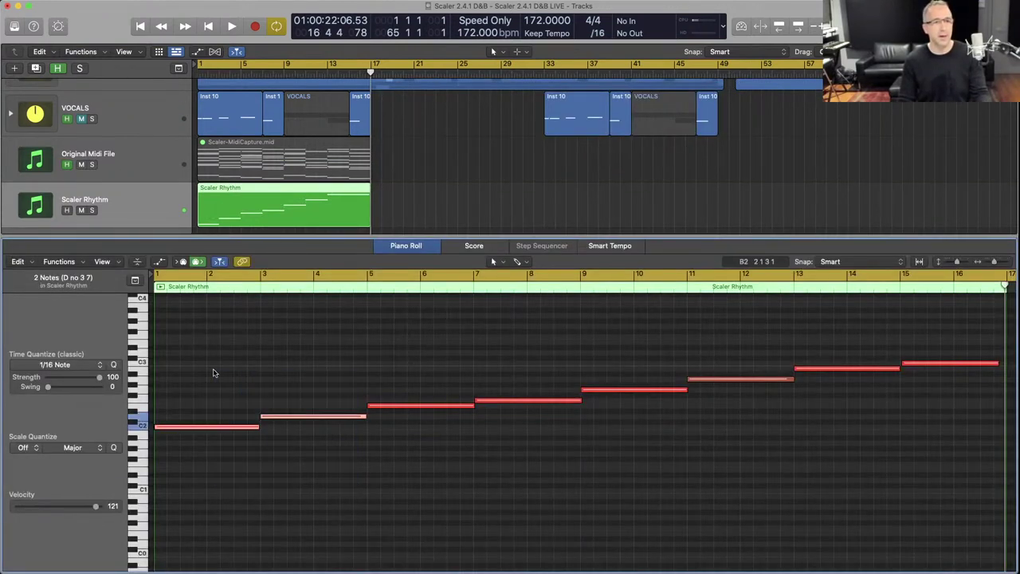
key("super+a")
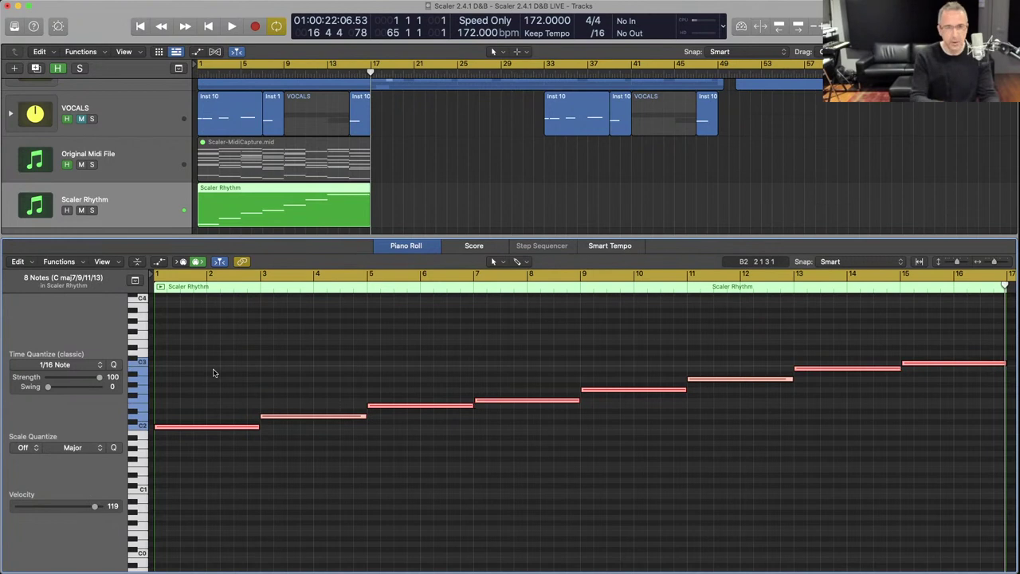
Solo the Scaler Rhythm track and play its first bars with the Scaler window shown.
left_click(91, 210)
key("shift+space")
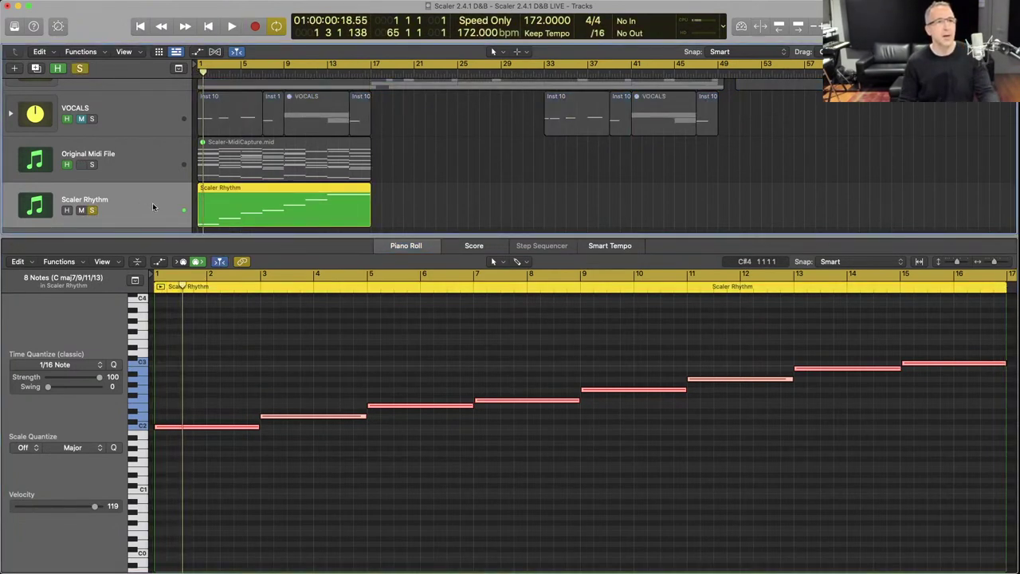
key("v")
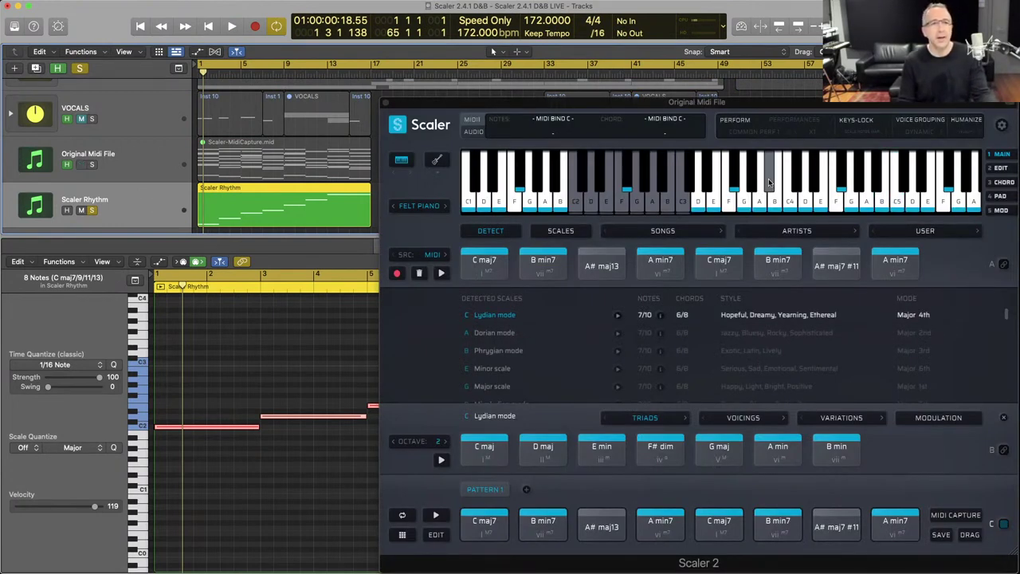
key("shift+space")
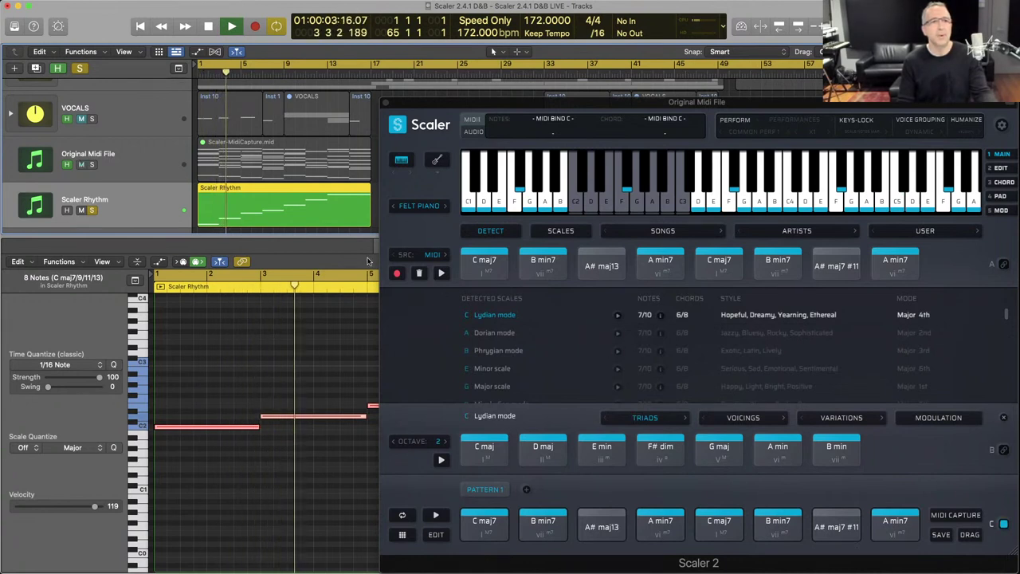
key("space")
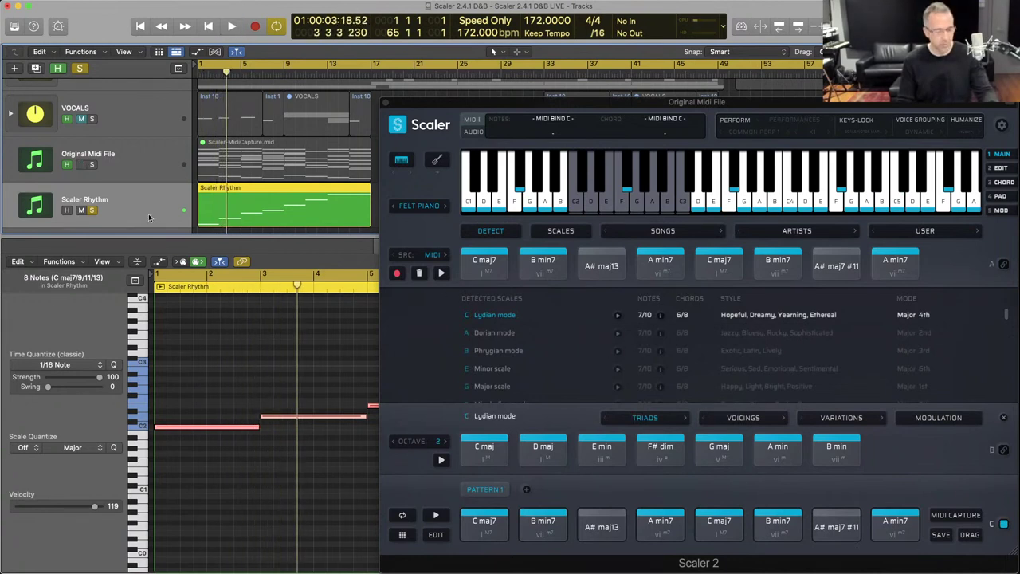
Replace the Original Midi File's Scaler window with the Scaler Rhythm track's instance and hide the plug-in window header.
key("i")
left_click(26, 333)
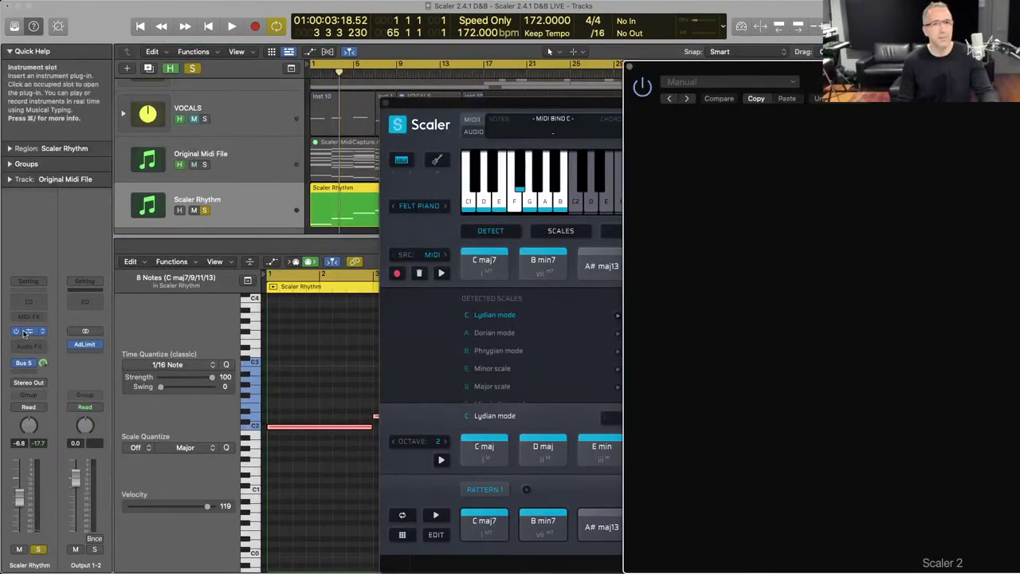
left_click(384, 103)
left_click(385, 104)
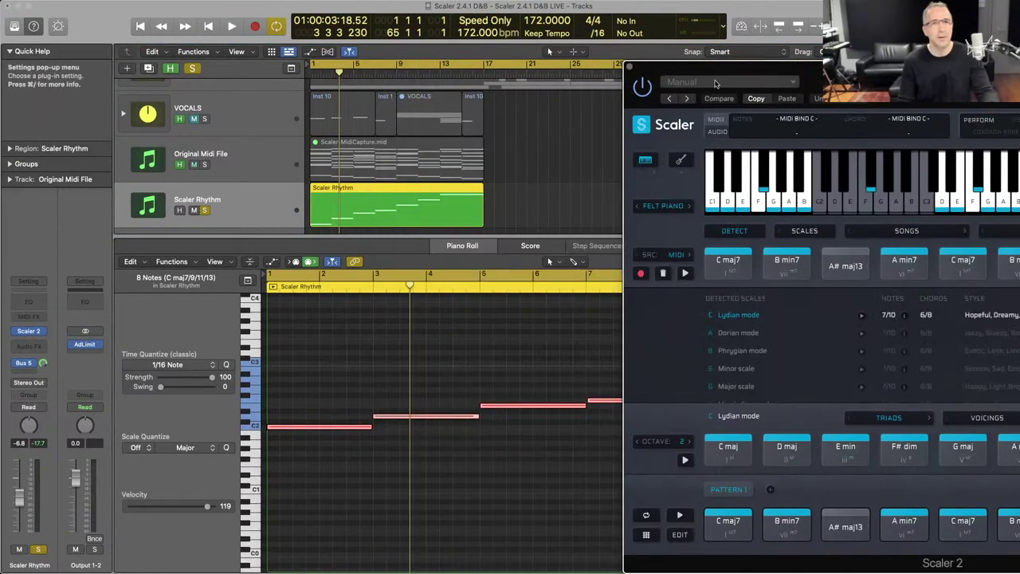
left_click_drag(748, 73, 356, 40)
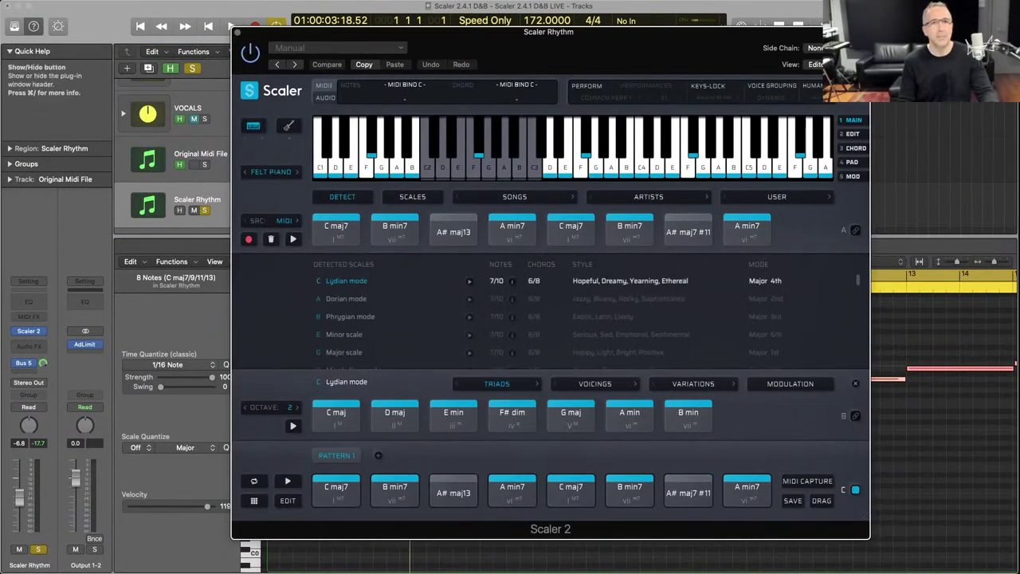
left_click(858, 32)
Audition the Scaler Rhythm track briefly and change its Scaler sound to Hybrid Staccato.
key("space")
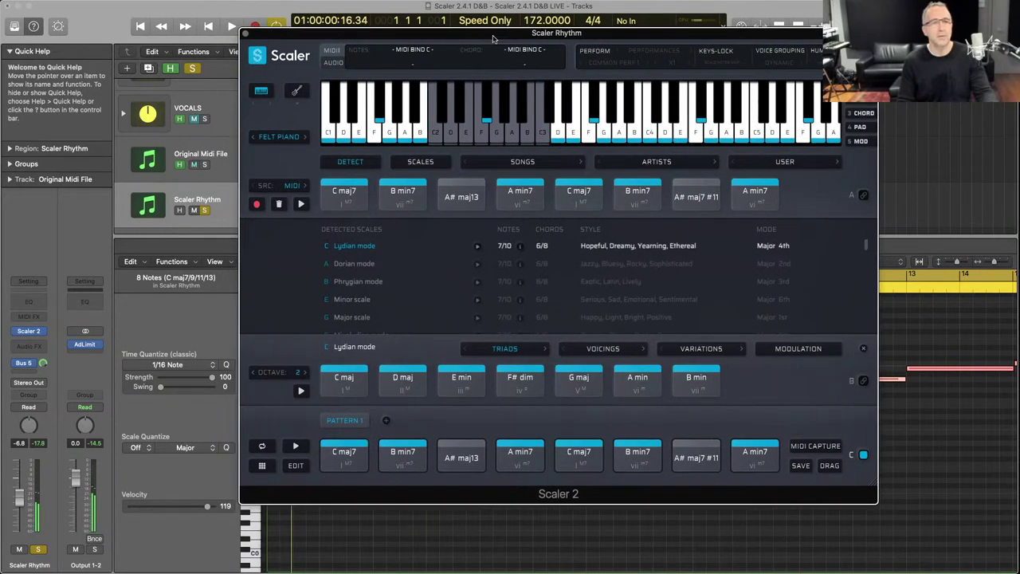
left_click_drag(488, 33, 610, 63)
left_click(407, 165)
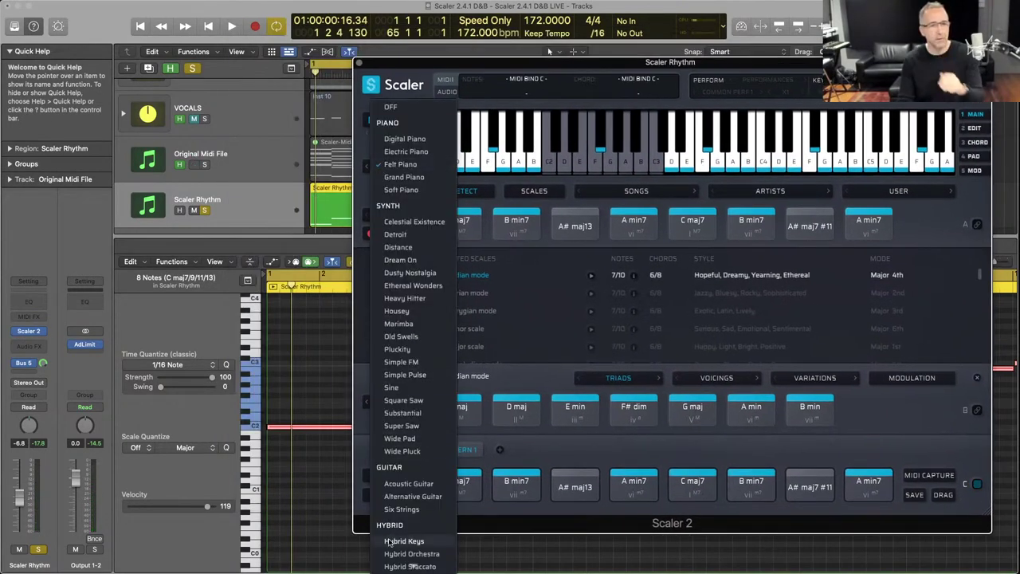
scroll(383, 521, "down", 5)
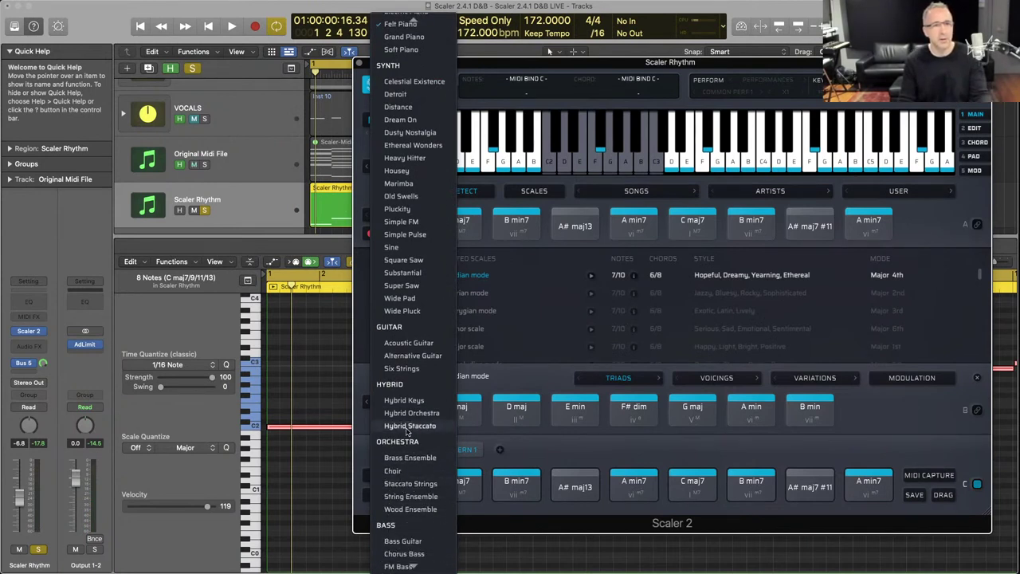
left_click(408, 427)
left_click(414, 420)
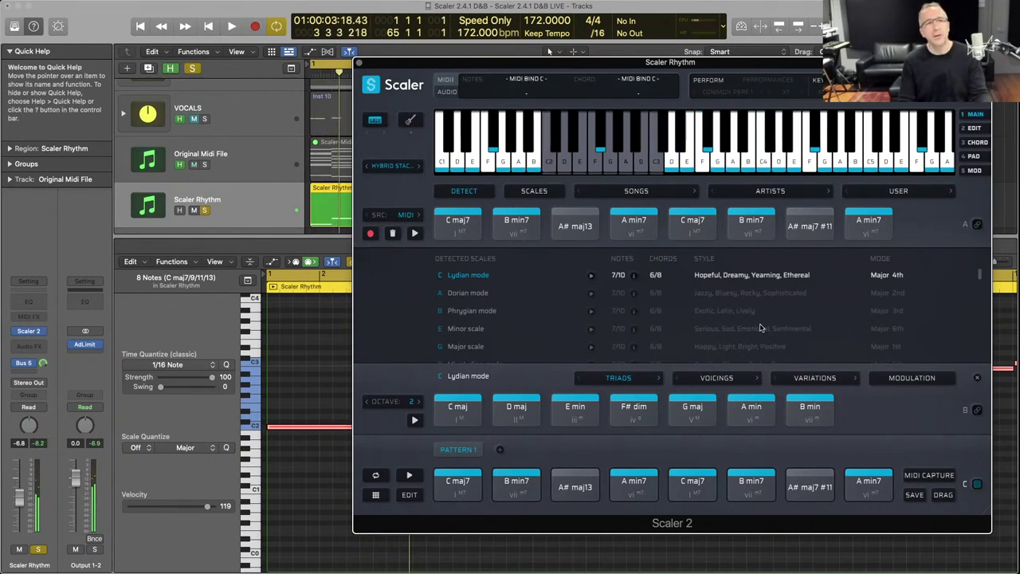
Hide Scaler and shorten all notes of the Scaler Rhythm region slightly to leave small gaps between the chords.
left_click(299, 419)
key("space")
key("super+a")
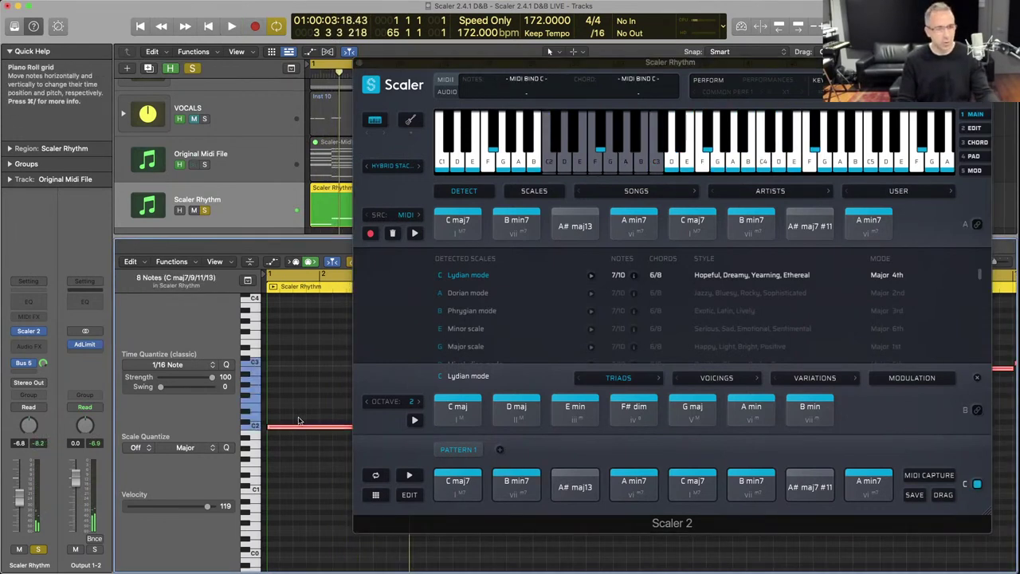
key("v")
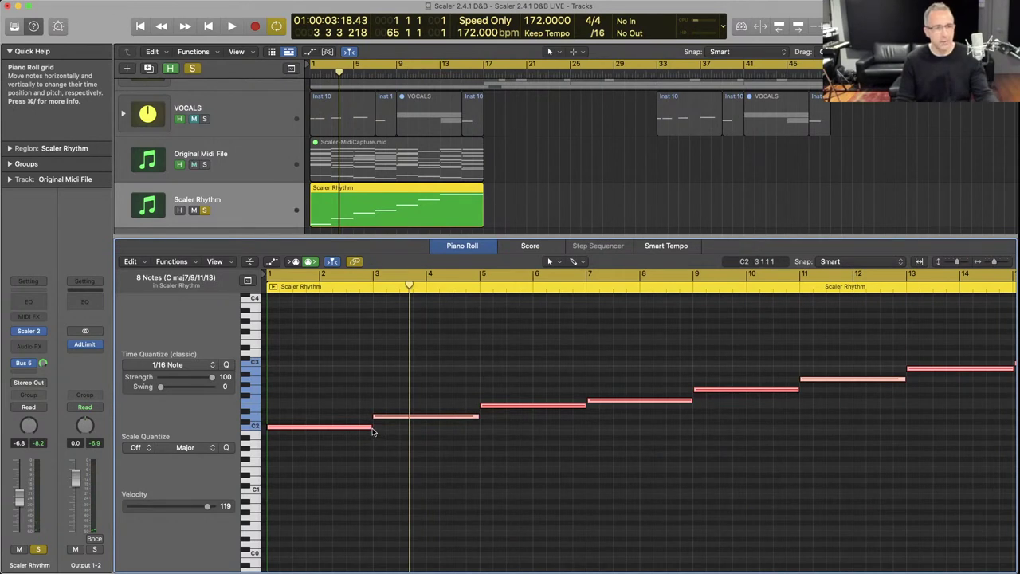
left_click_drag(371, 430, 366, 431)
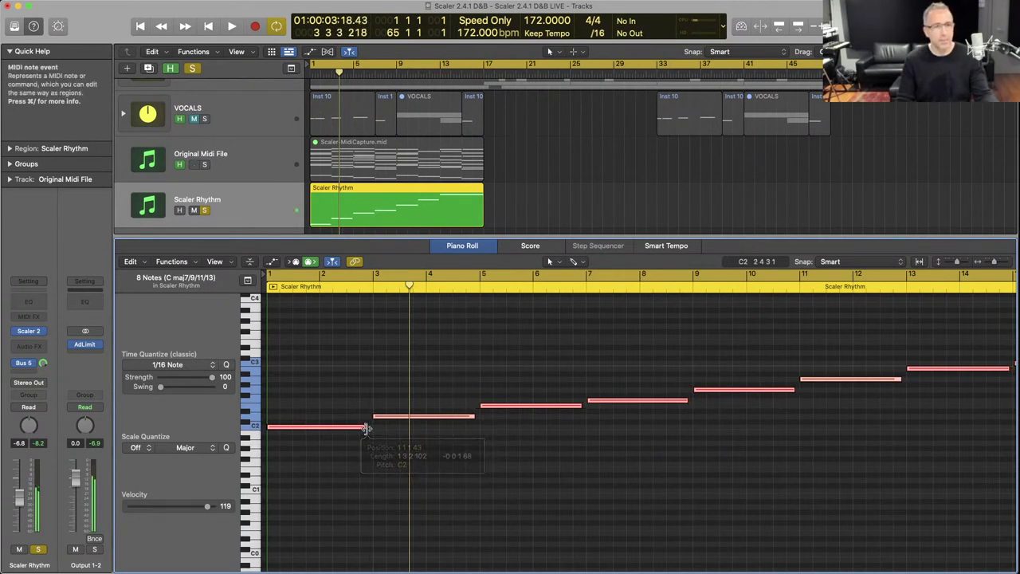
Reopen the Scaler Rhythm track's Scaler, set its perform mode to Rhythms and play the first bars.
left_click(30, 332)
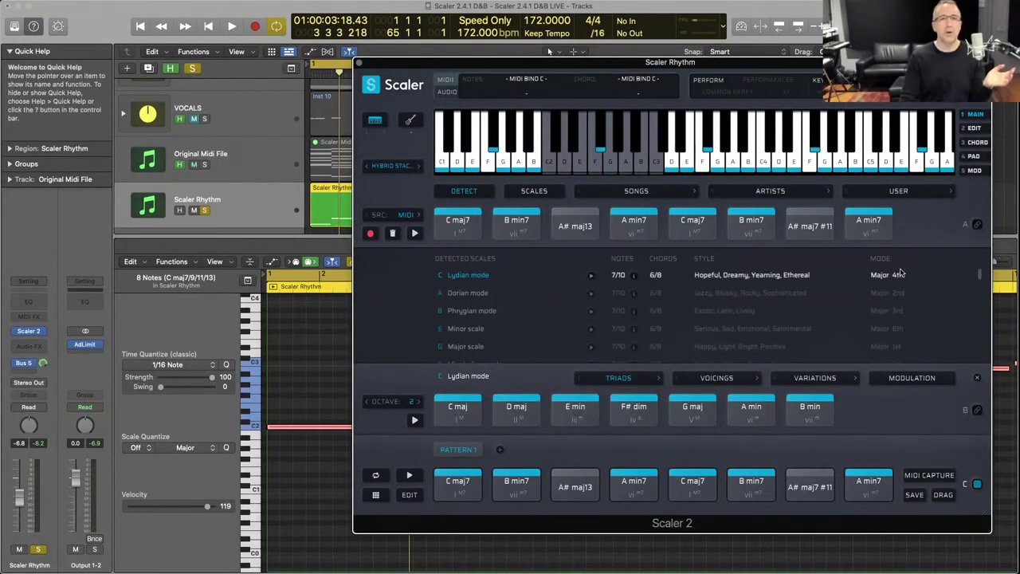
left_click(767, 82)
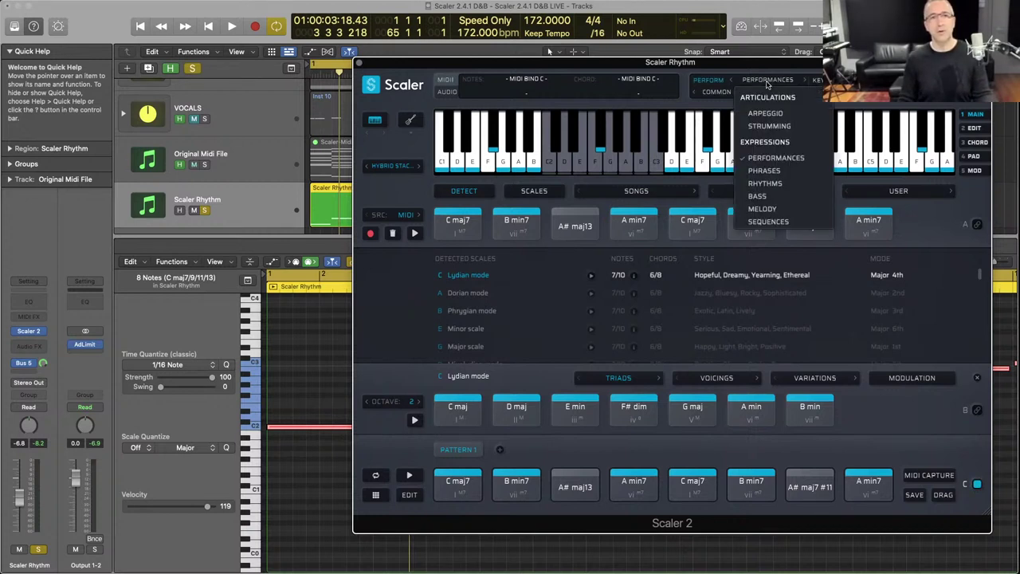
left_click(766, 183)
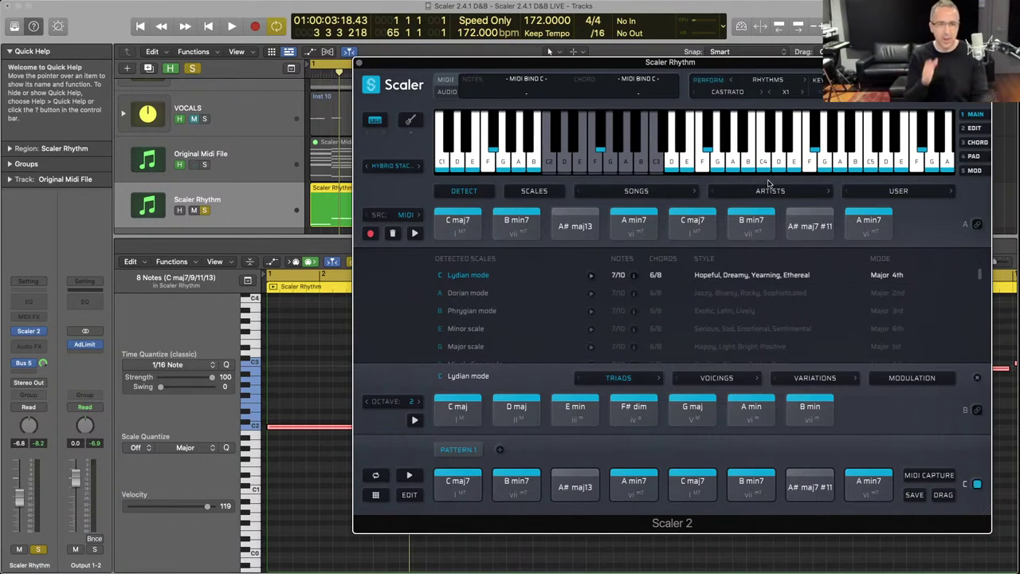
key("space")
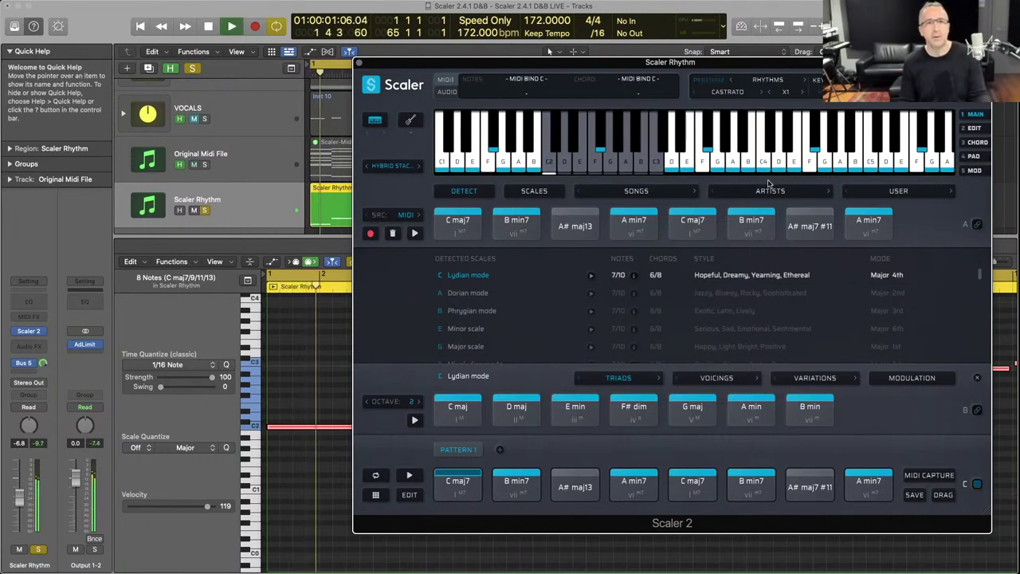
key("space")
Choose the Sonata rhythm from the Andante group and play the chords with it.
left_click(727, 93)
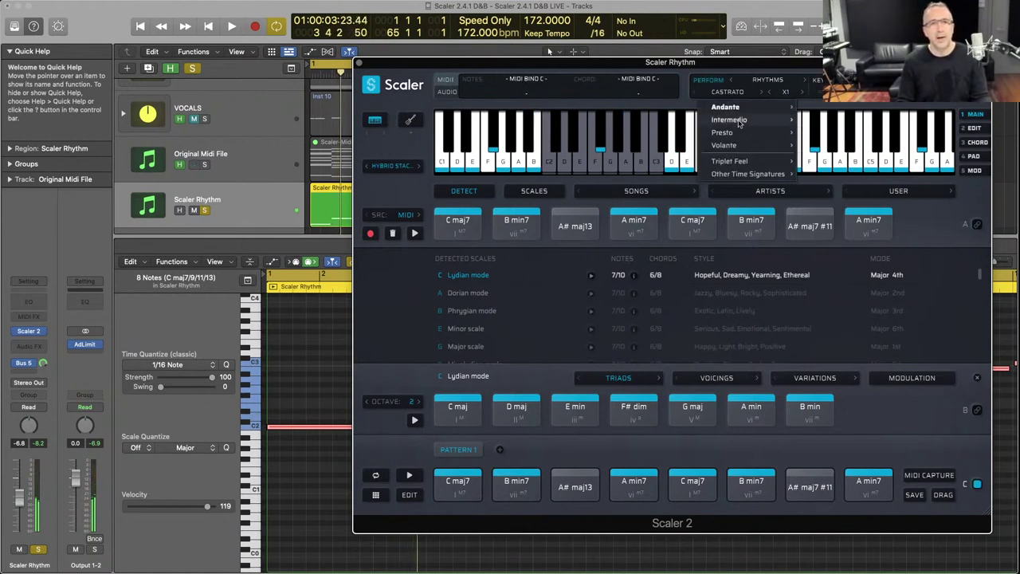
mouse_move(740, 111)
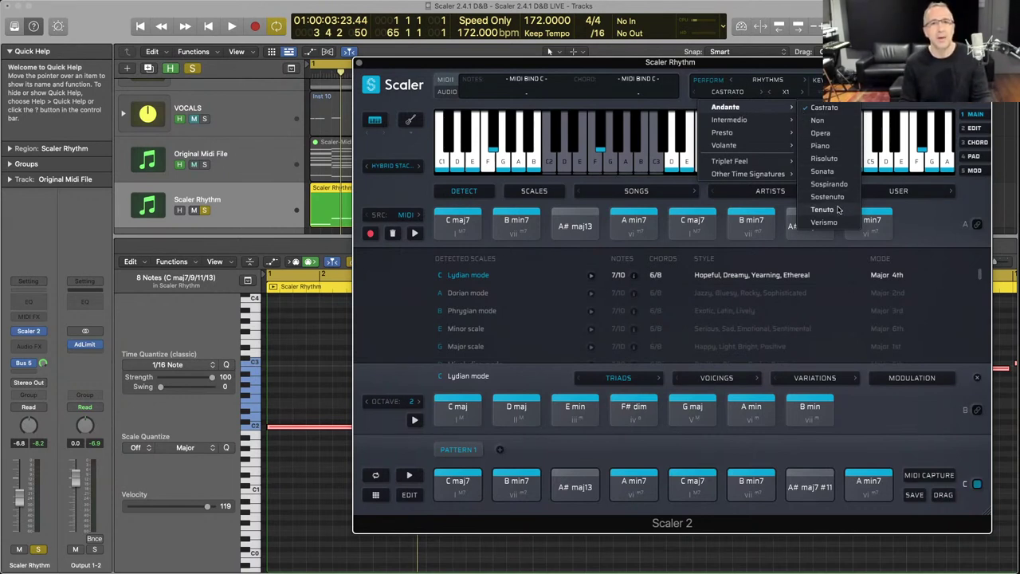
left_click(834, 172)
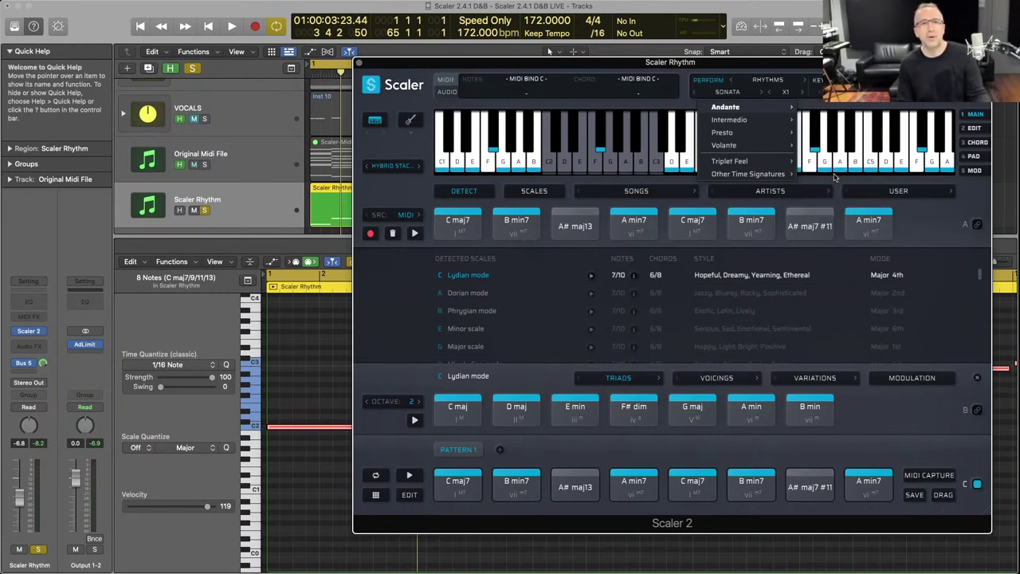
key("space")
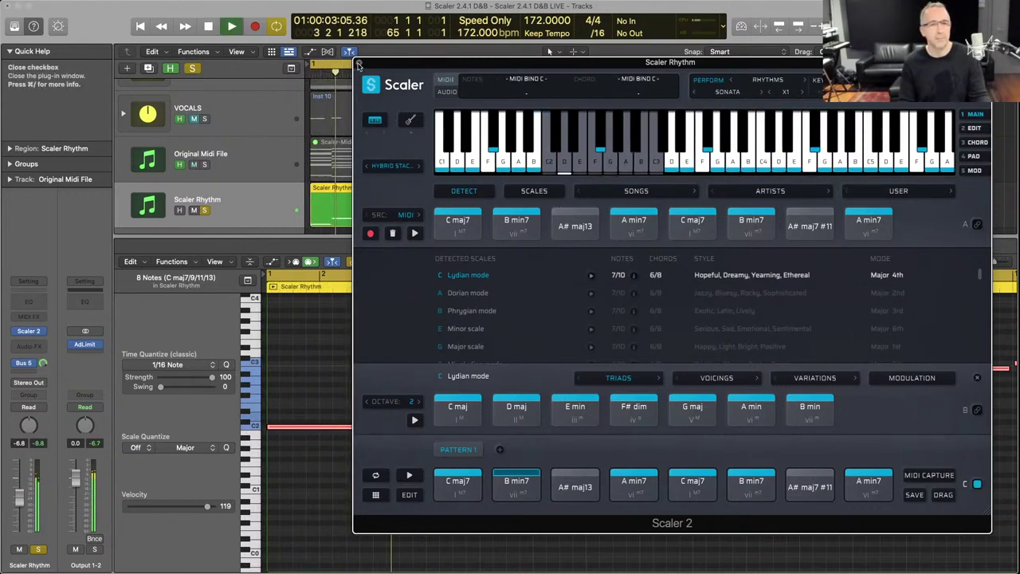
Solo the DRUMS stack as well and play the rhythm part with the drums from the start.
scroll(212, 102, "up", 1)
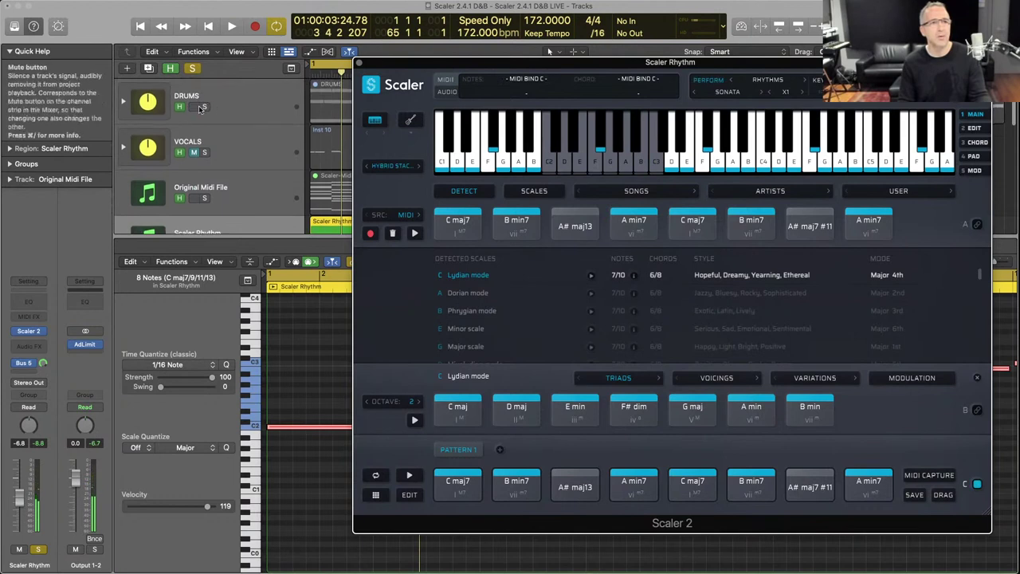
key("Return")
key("space")
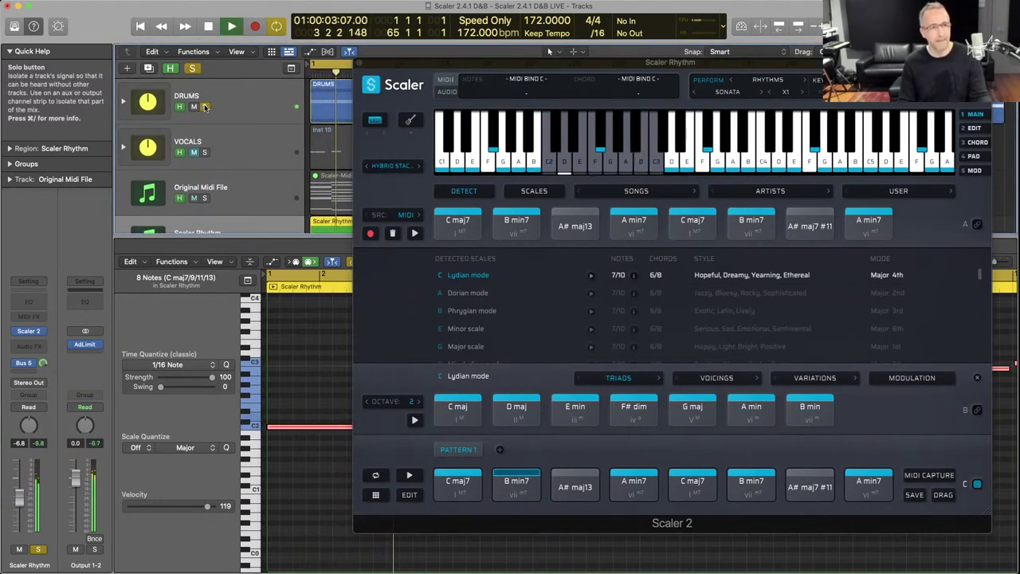
key("space")
Close the Scaler window, select the Scaler Pads track and clear all solos.
scroll(252, 108, "down", 1)
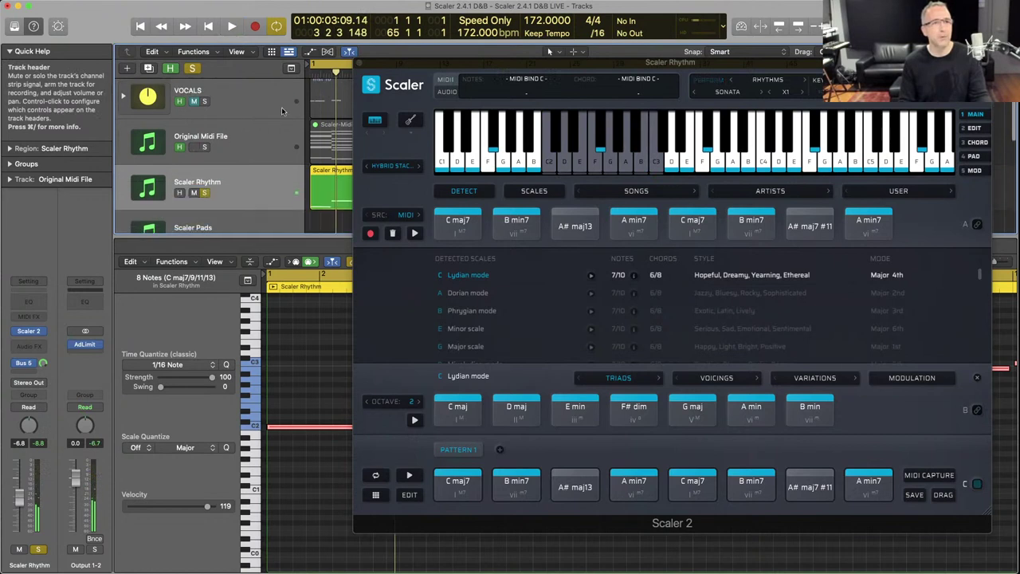
left_click(358, 64)
scroll(357, 181, "down", 1)
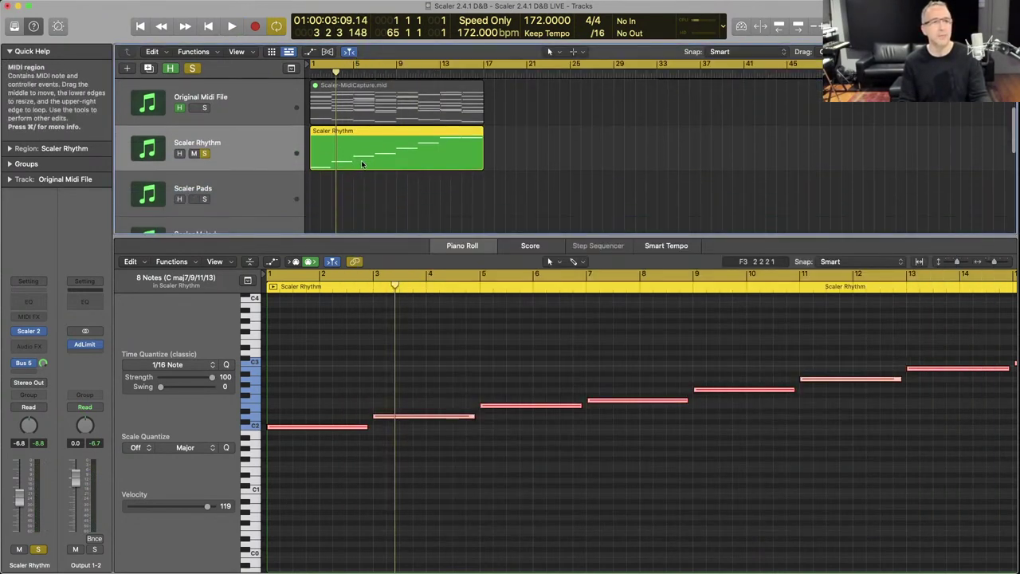
left_click(239, 184)
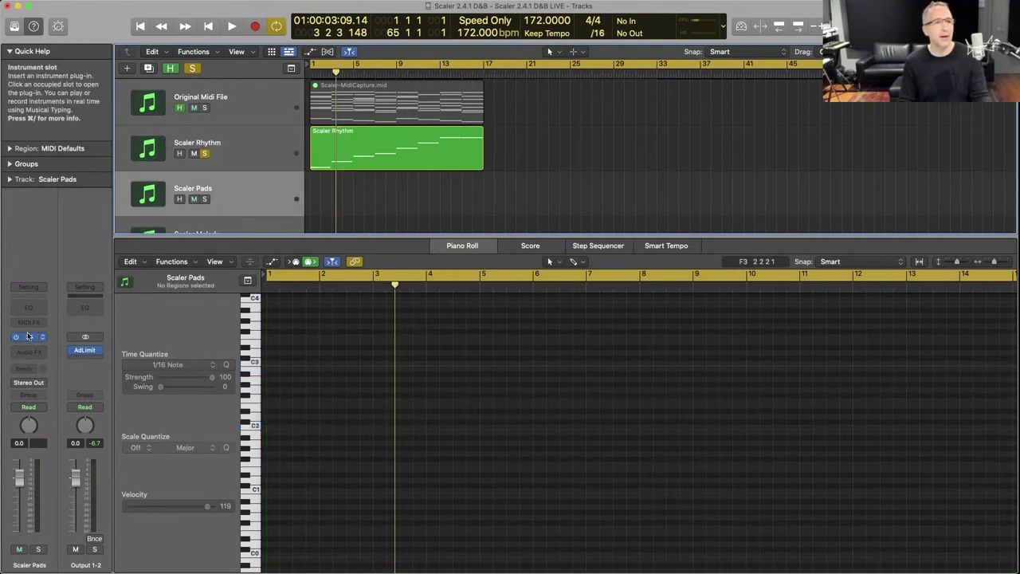
left_click(194, 69)
scroll(195, 103, "up", 2)
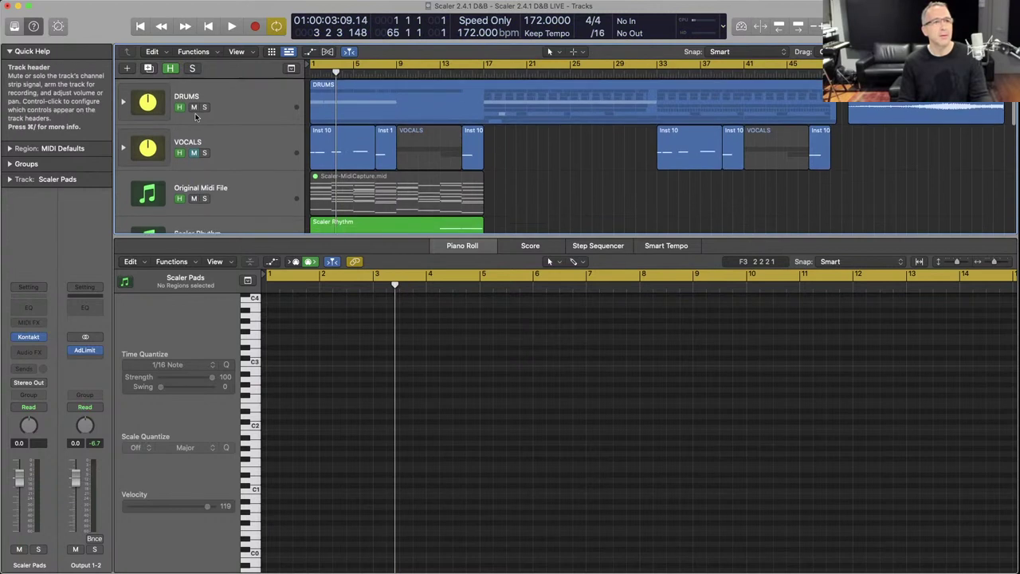
scroll(231, 152, "down", 4)
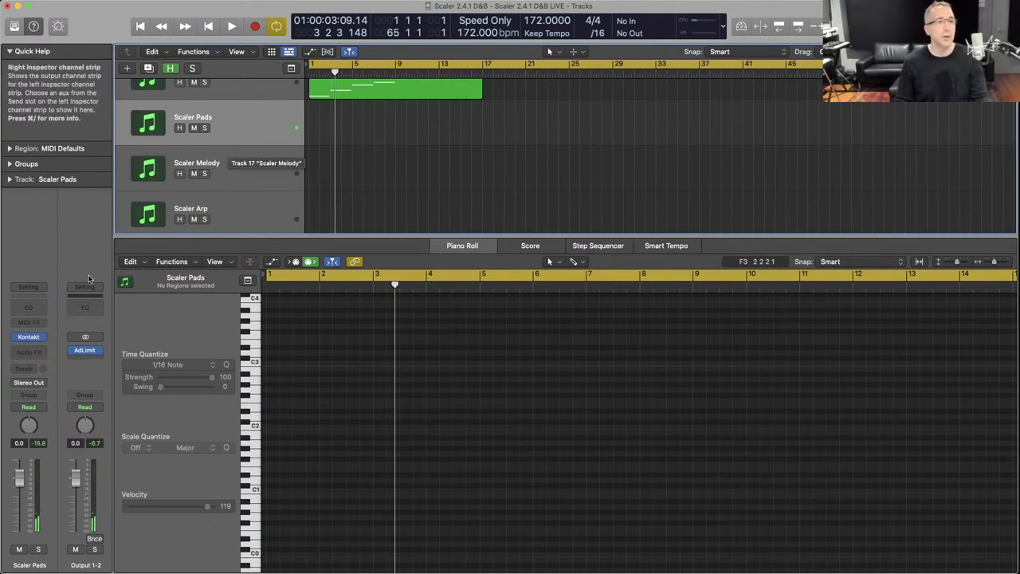
Insert ScalerControl 2 by Plugin Boutique as a MIDI effect on the Scaler Pads track and bring its whole window into view.
left_click(41, 323)
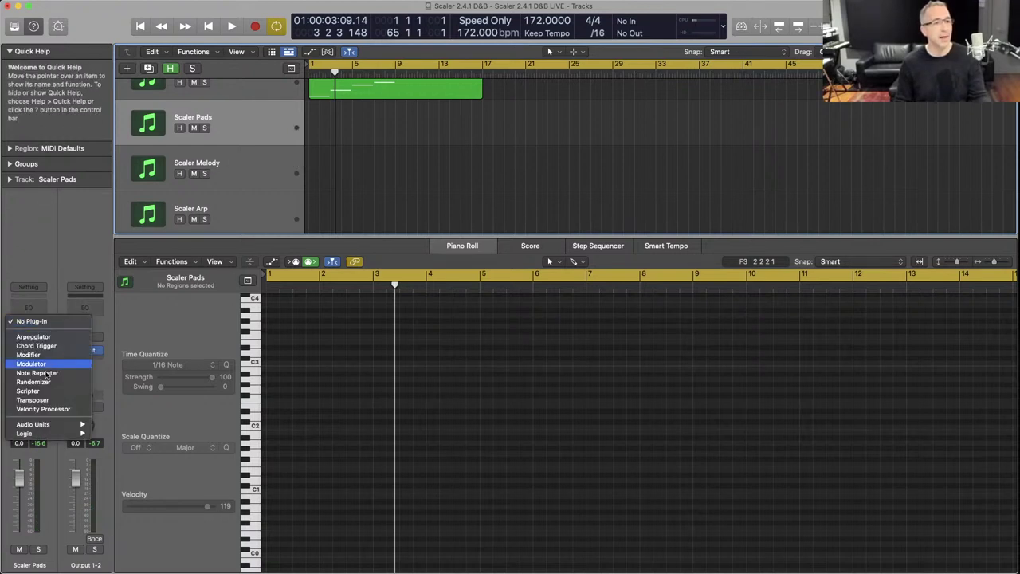
mouse_move(45, 424)
mouse_move(143, 461)
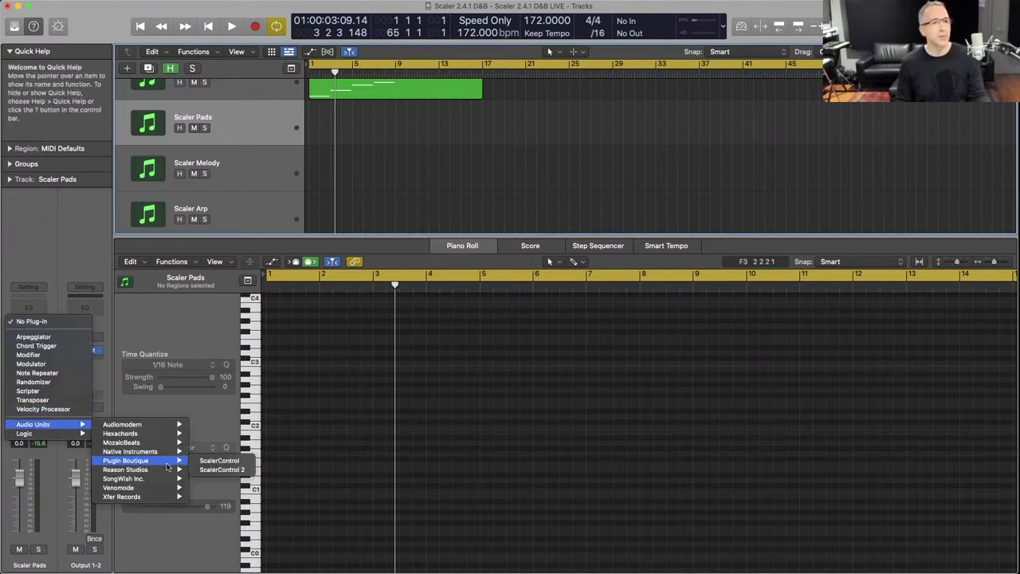
left_click(223, 470)
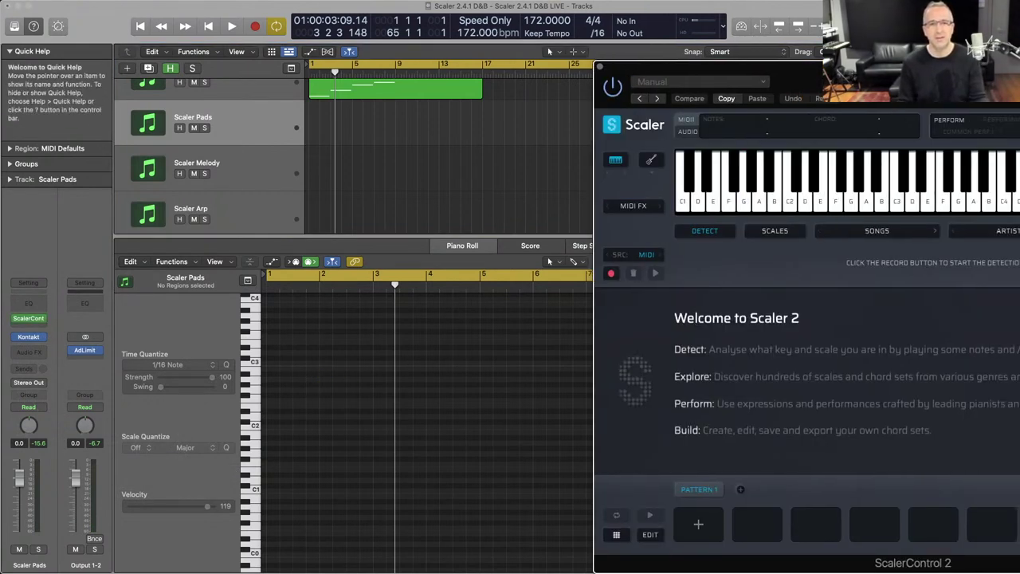
left_click_drag(847, 56, 625, 52)
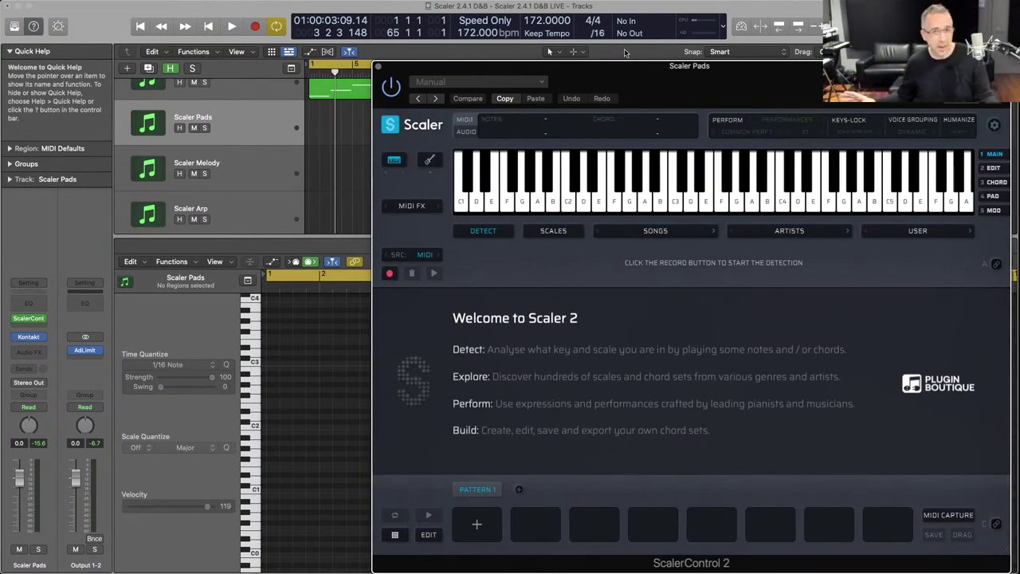
Sync only the progression builder (Section C) from the Scaler Rhythm track's Scaler to the other running instances and close its window.
left_click(253, 86)
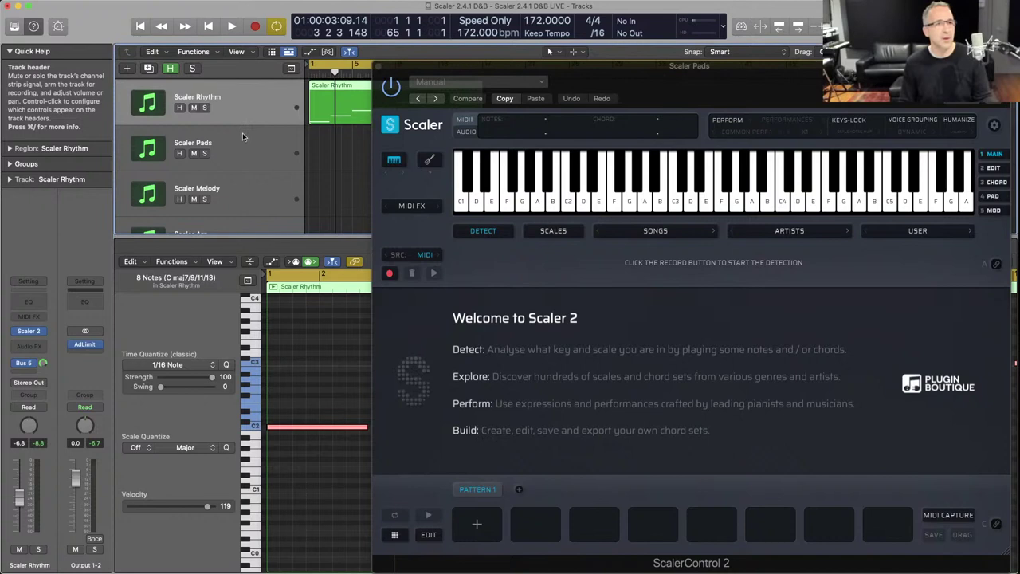
scroll(240, 133, "up", 4)
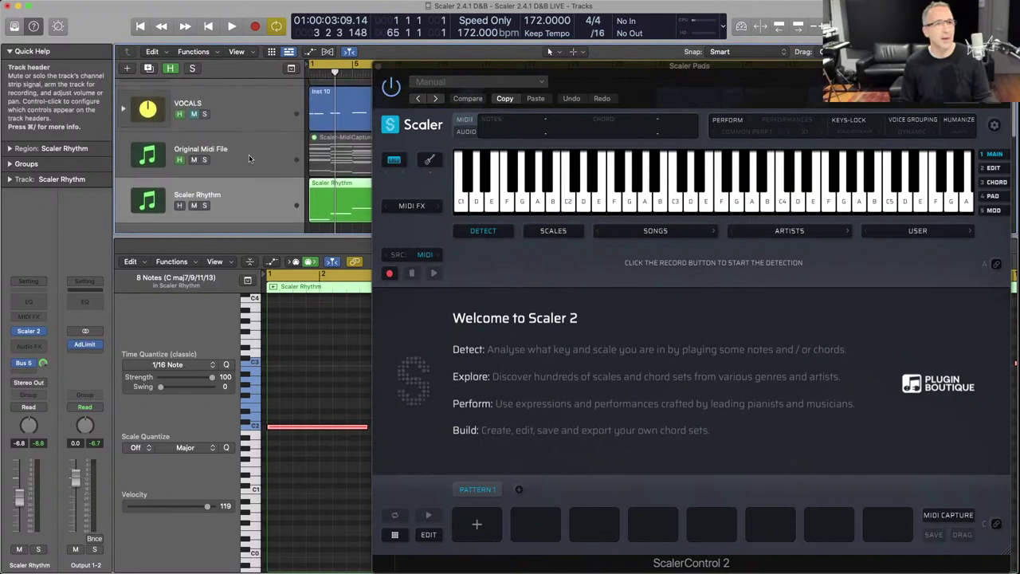
key("Up")
left_click(30, 337)
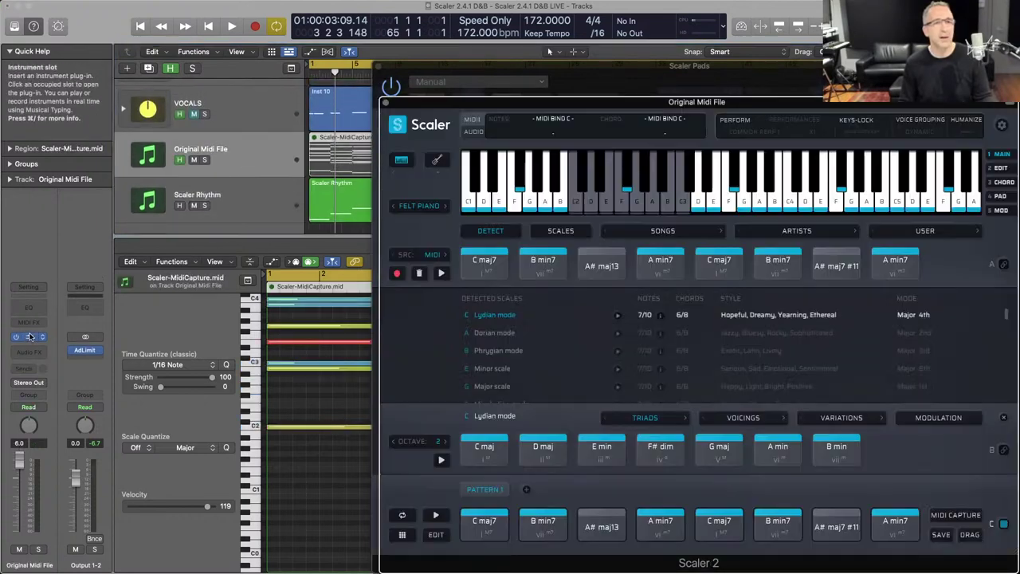
key("Down")
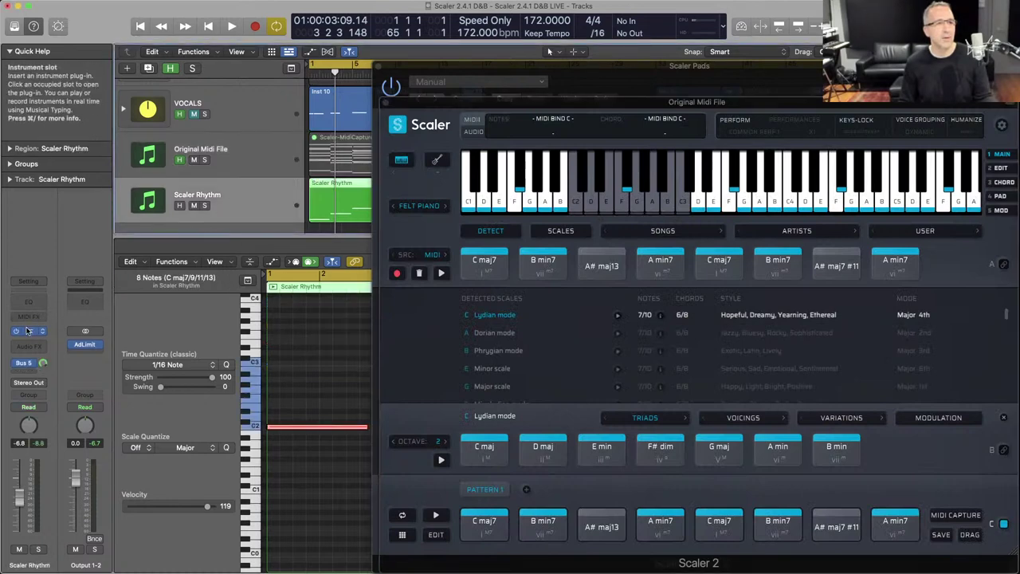
left_click(29, 331)
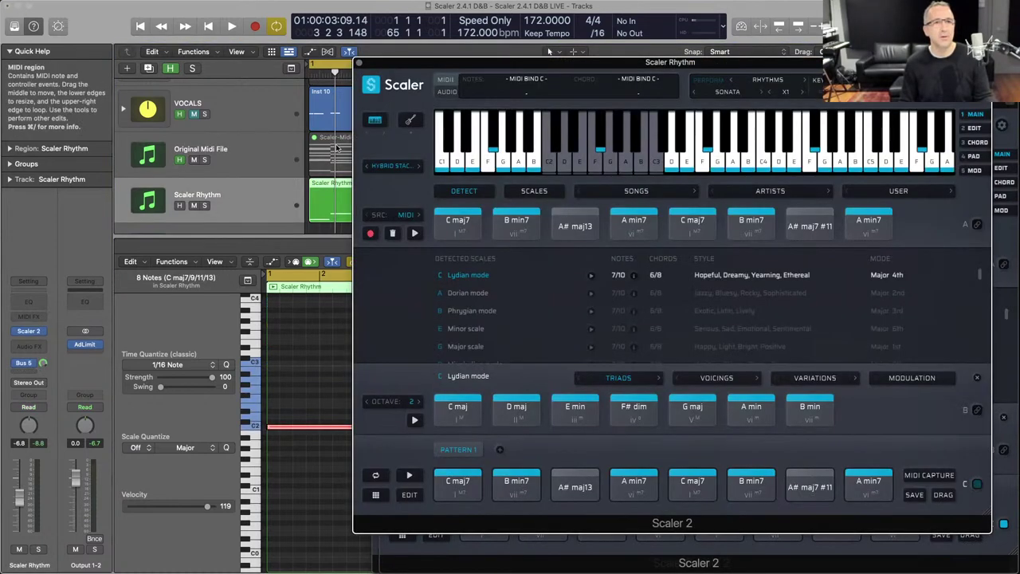
left_click(375, 84)
left_click(390, 116)
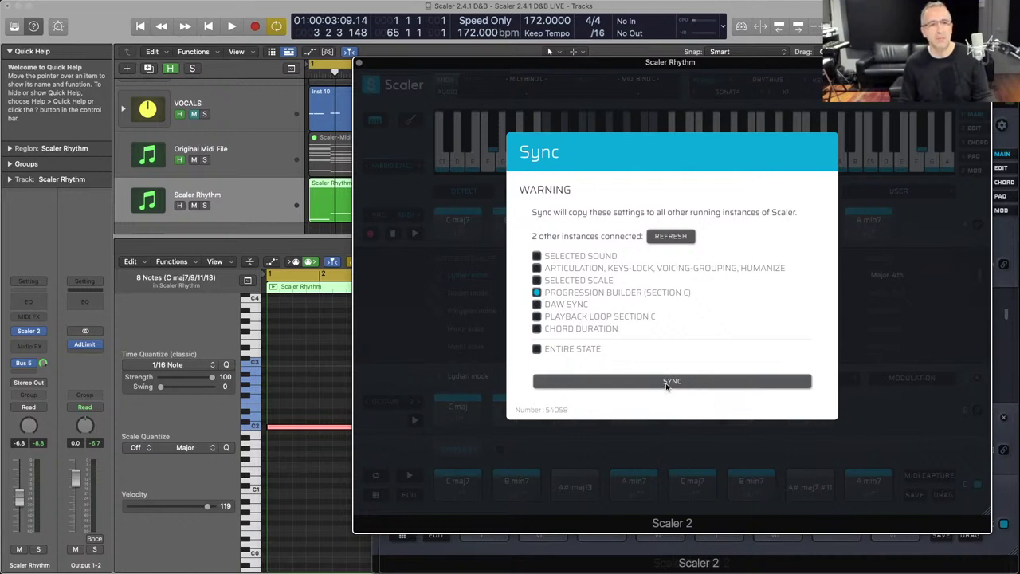
left_click(359, 63)
scroll(239, 207, "down", 2)
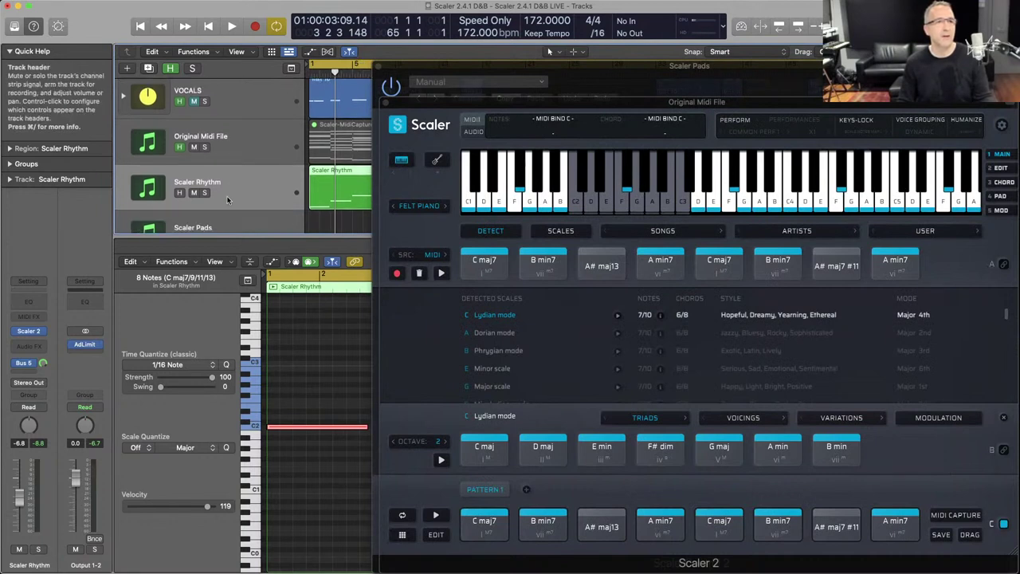
Bind the synced pattern to MIDI in the Scaler Pads track's ScalerControl 2 and detect the scale from all its chords.
left_click(250, 202)
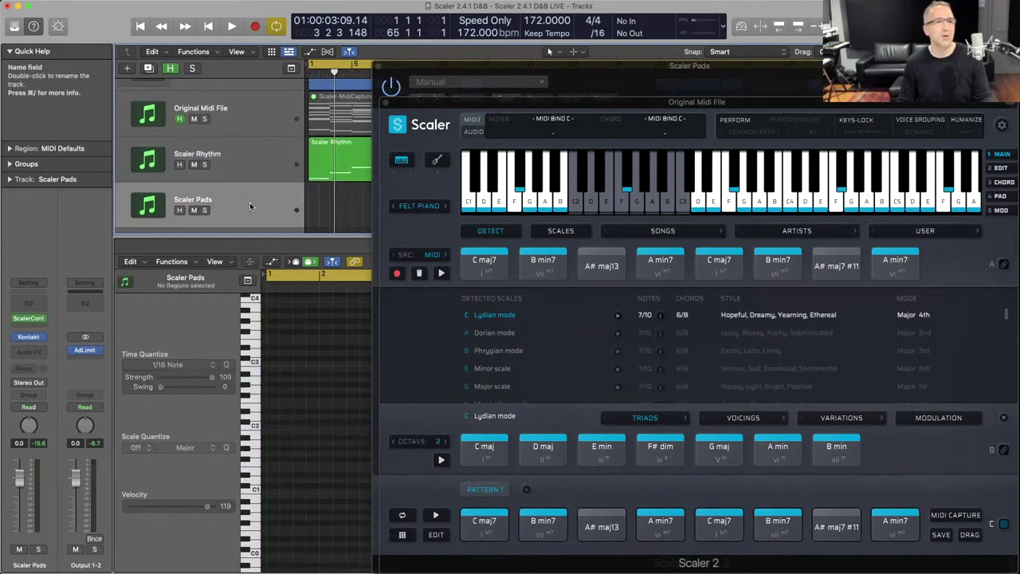
left_click(29, 317)
left_click(27, 319)
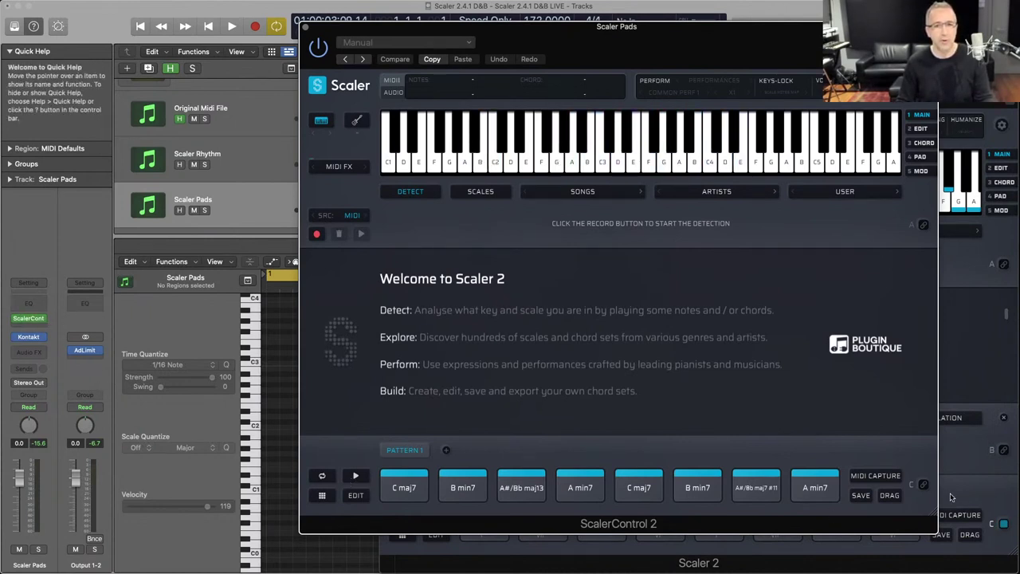
left_click_drag(829, 451, 406, 480)
right_click(412, 484)
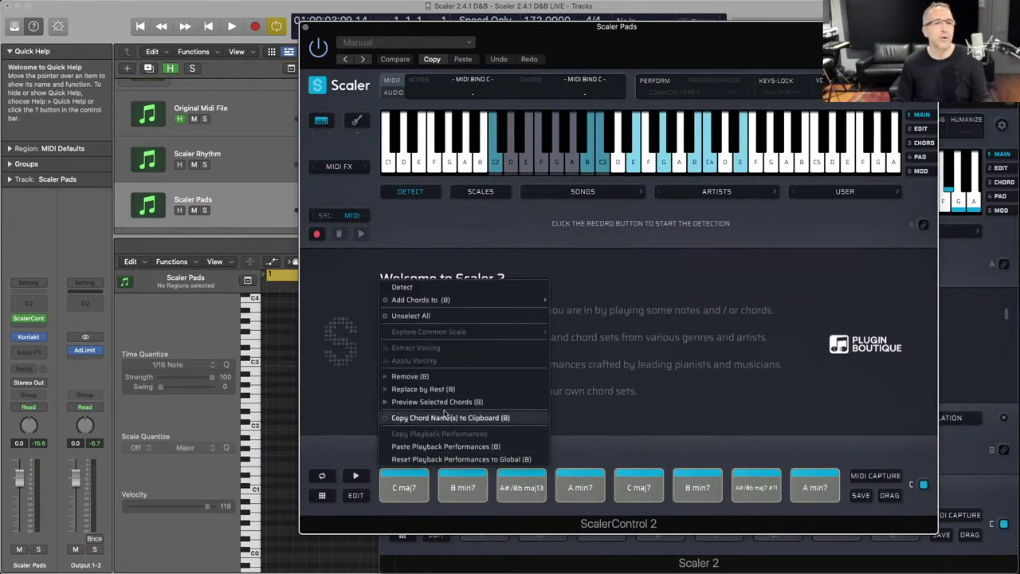
left_click(438, 289)
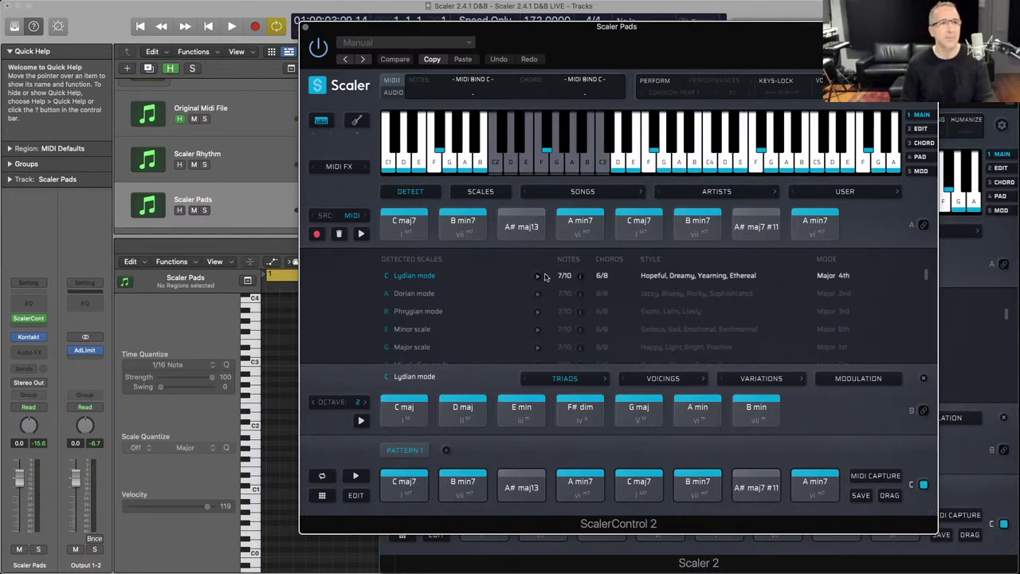
Solo the Scaler Pads track, close the open Scaler windows and copy the Scaler Rhythm region onto the pads track at bar 1.
left_click(205, 211)
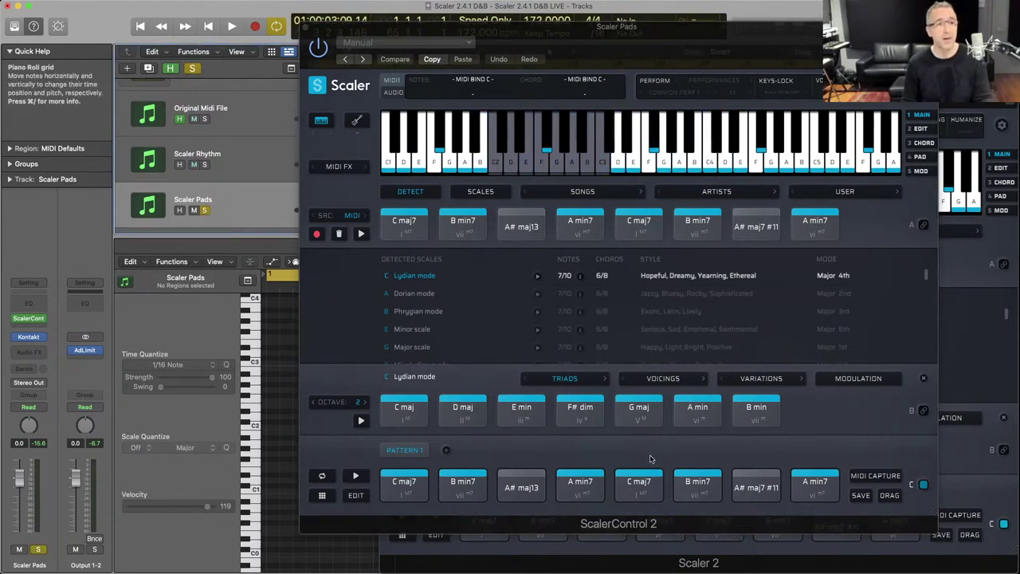
left_click(311, 30)
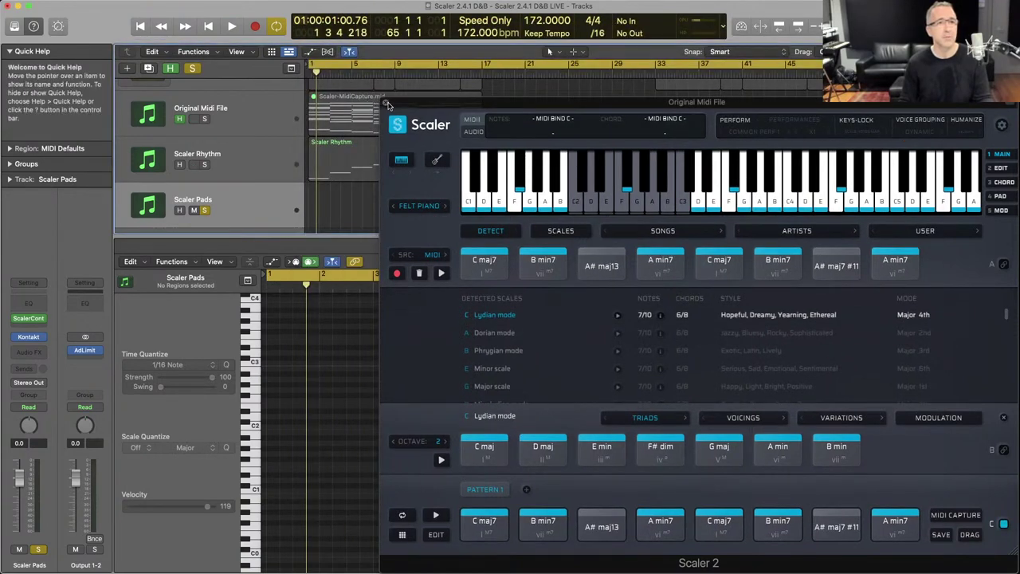
left_click(387, 102)
left_click_drag(386, 166, 382, 192)
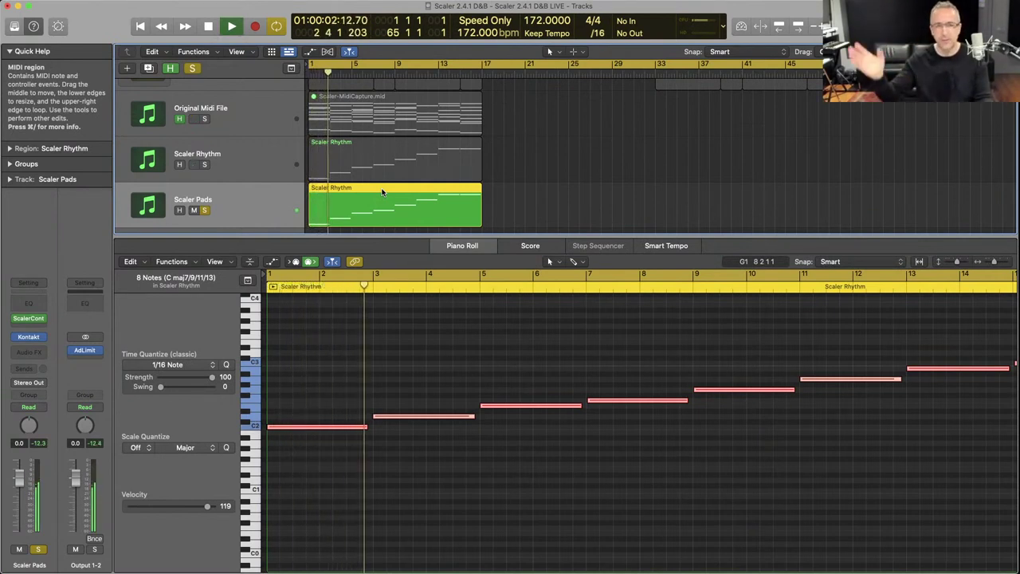
Play the soloed pads part and check its triggered chords in the ScalerControl 2 window.
scroll(381, 192, "right", 2)
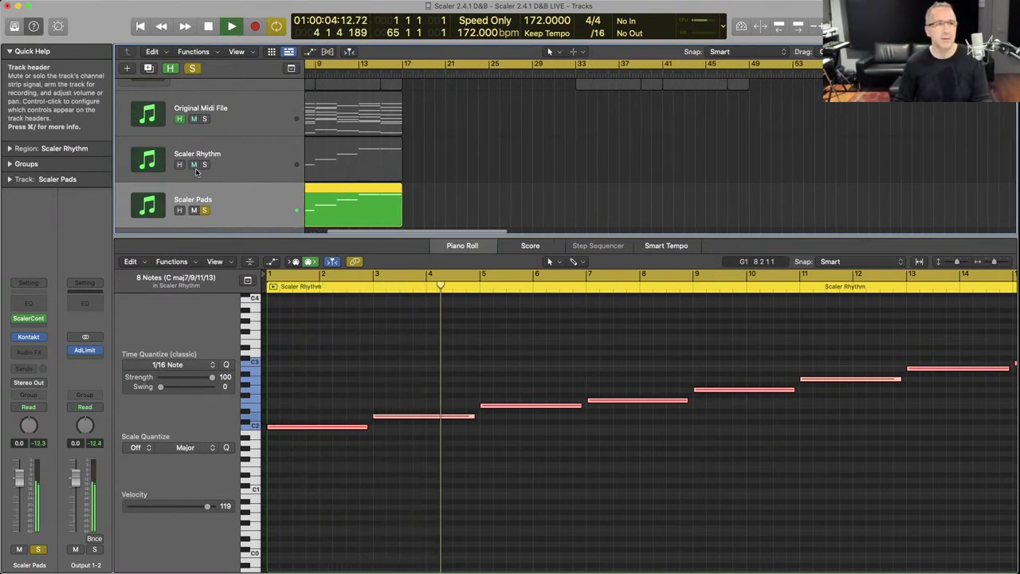
scroll(342, 195, "left", 2)
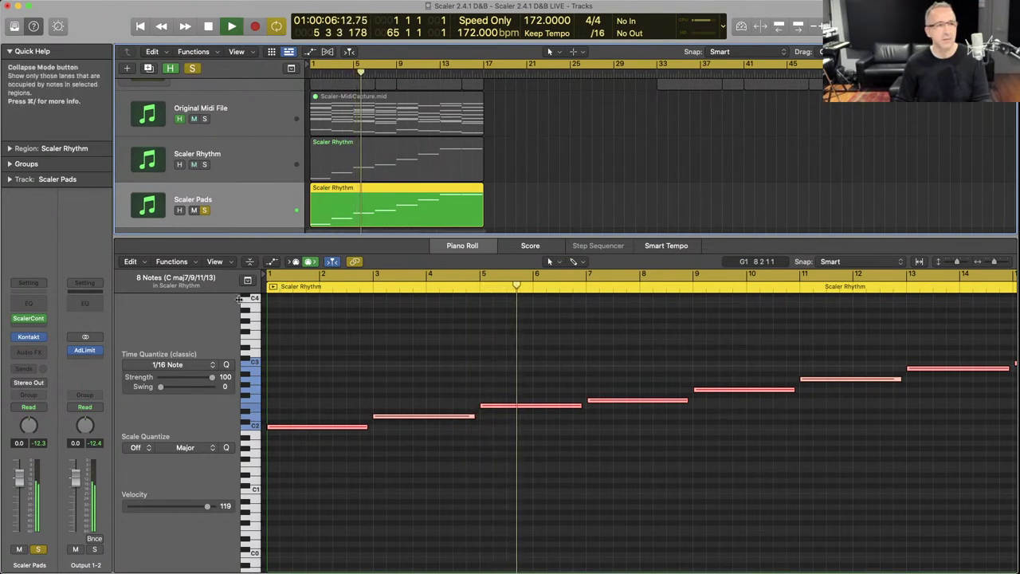
left_click(28, 318)
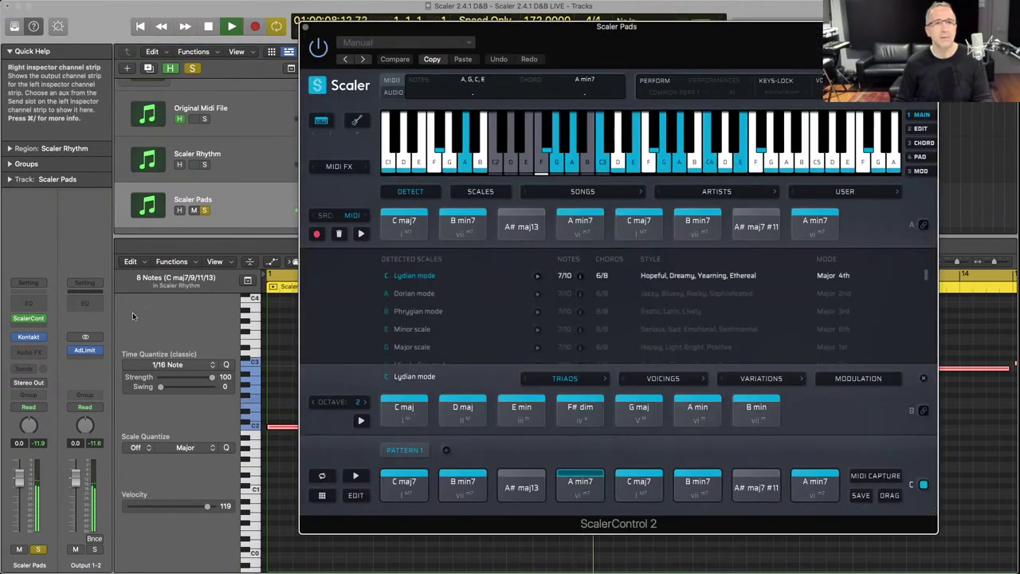
left_click(305, 27)
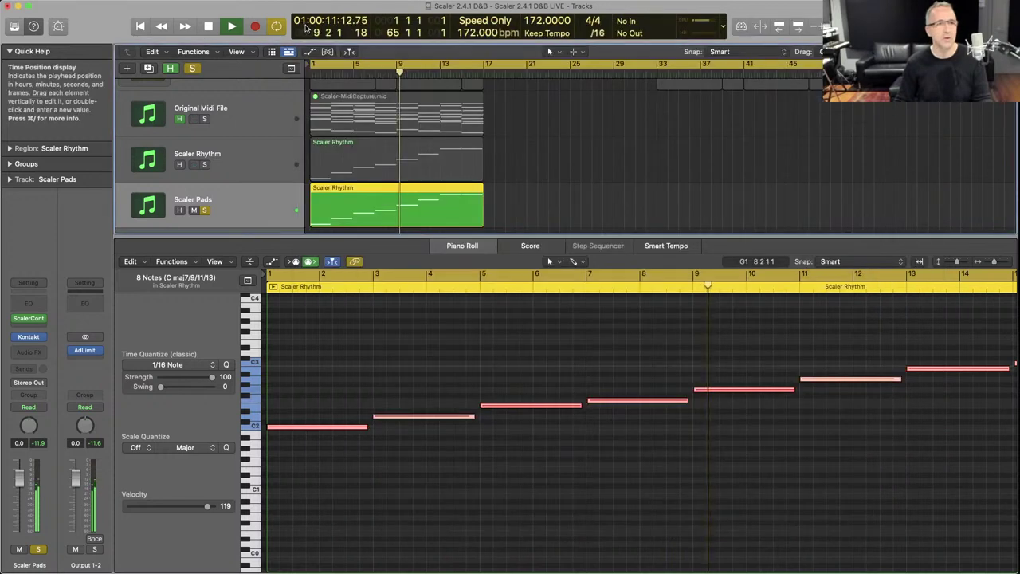
Solo the Scaler Rhythm track as well to hear it with the pads, stop playback and clear all solos.
left_click(204, 164)
scroll(227, 161, "down", 1)
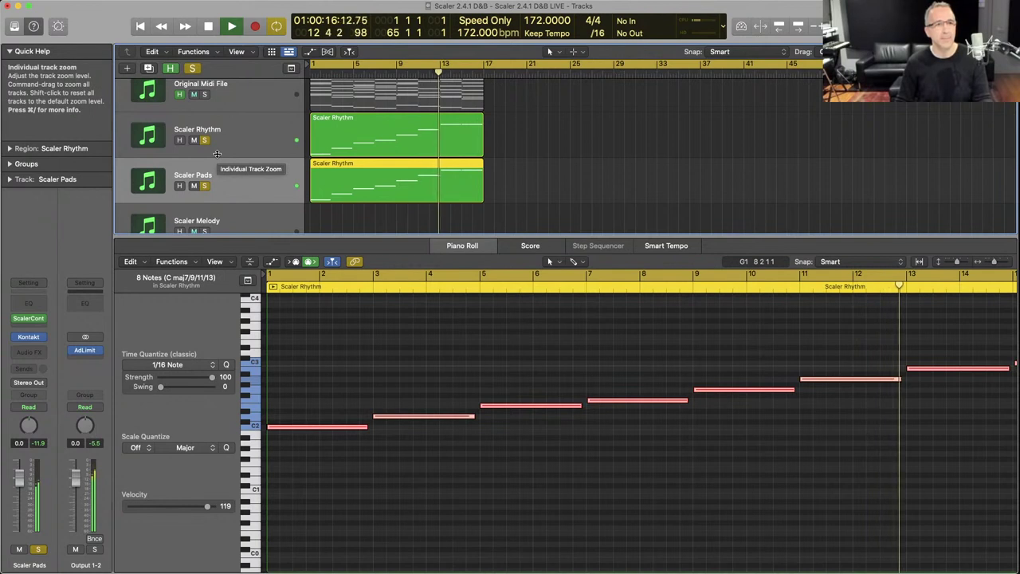
scroll(217, 161, "down", 1)
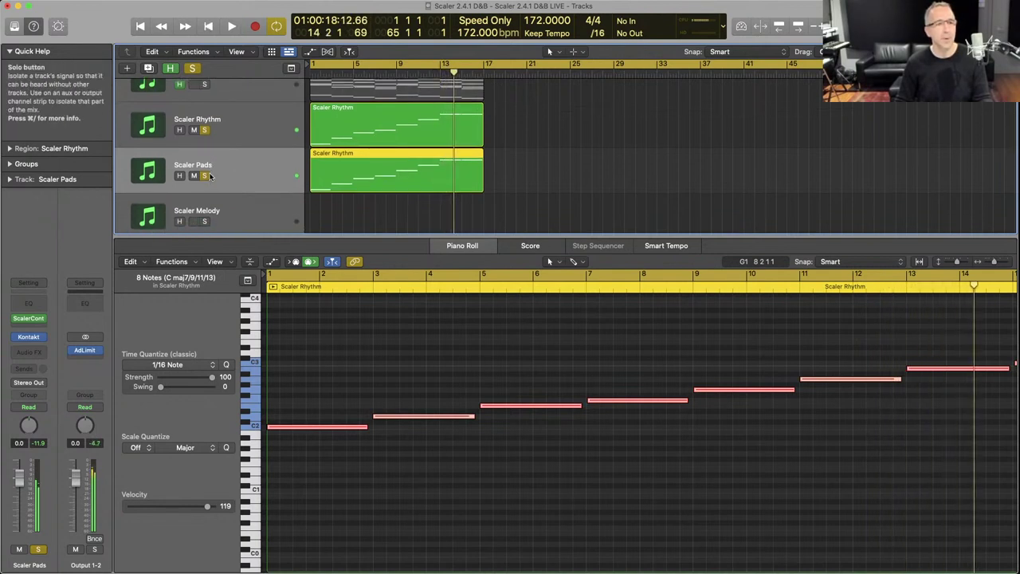
left_click(204, 175)
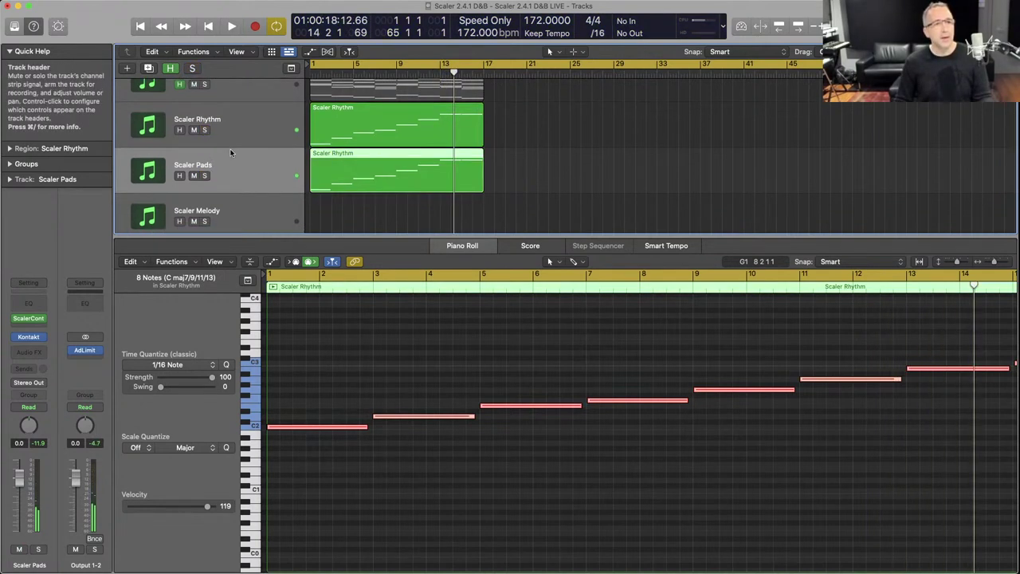
Open the mixer and copy ScalerControl 2 from the Scaler Pads channel to the Scaler Melody channel's MIDI effect slot.
scroll(230, 155, "down", 2)
scroll(231, 153, "down", 4)
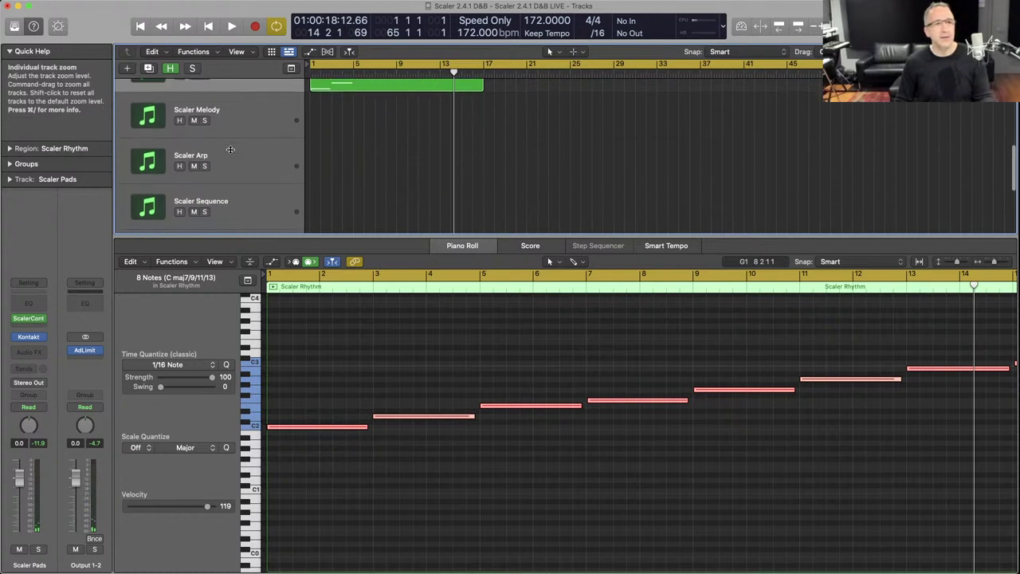
scroll(231, 151, "down", 3)
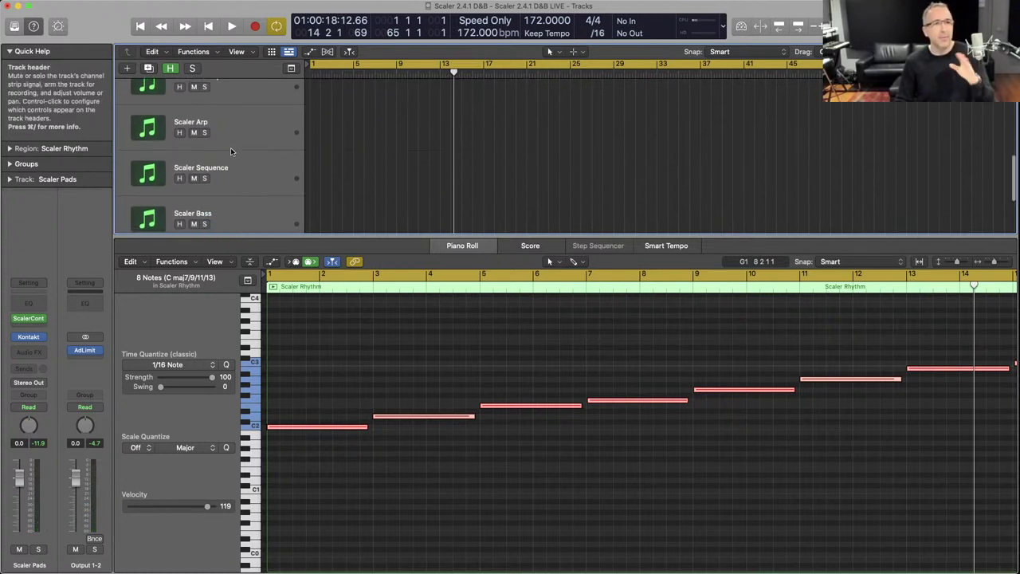
scroll(231, 151, "up", 8)
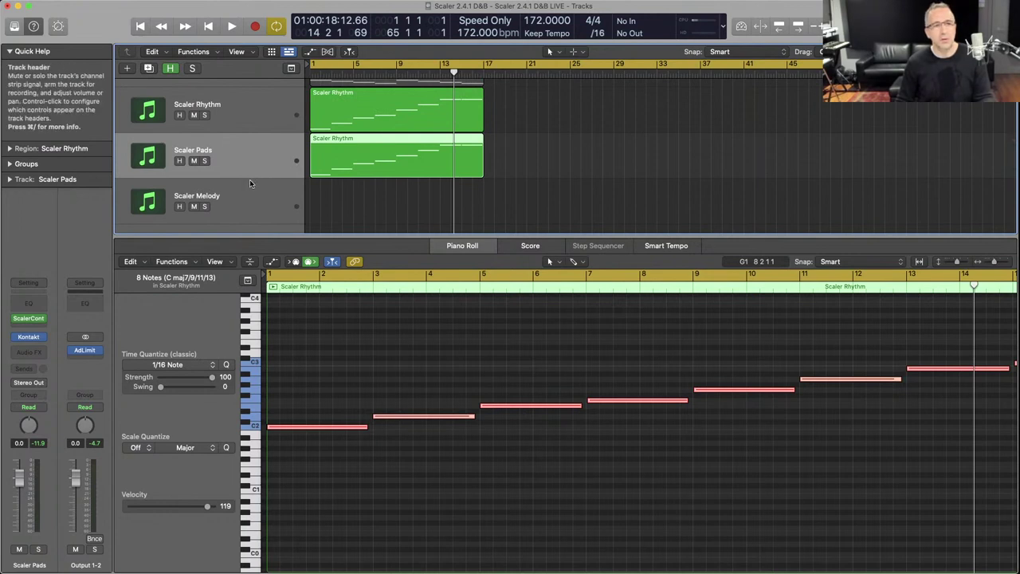
scroll(251, 181, "down", 1)
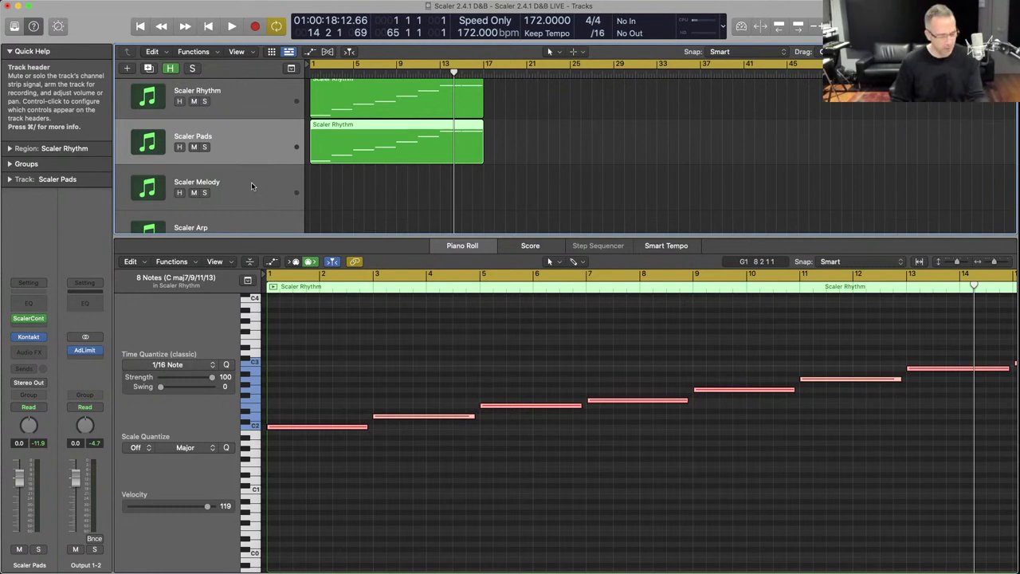
key("x")
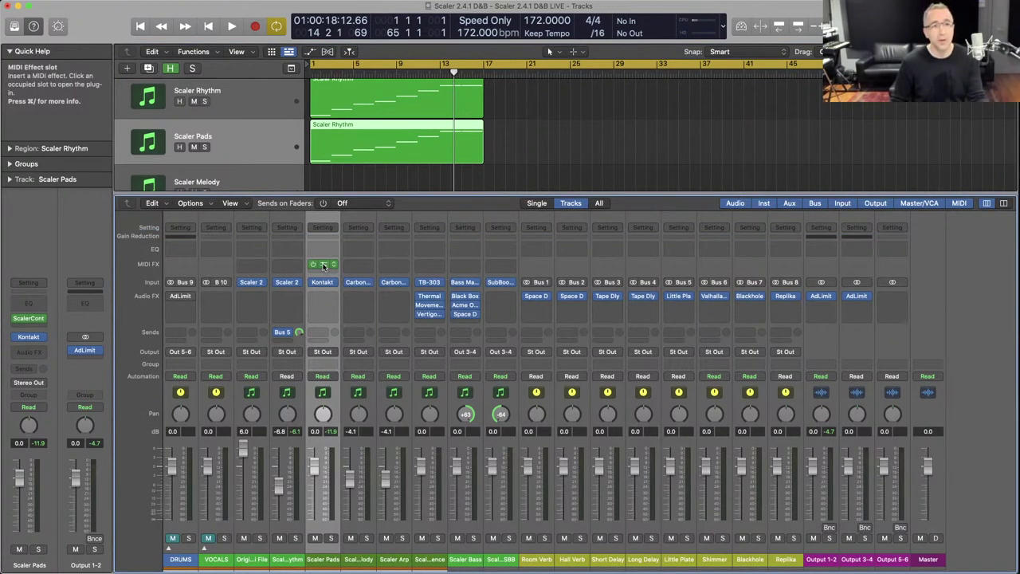
left_click_drag(323, 267, 357, 264)
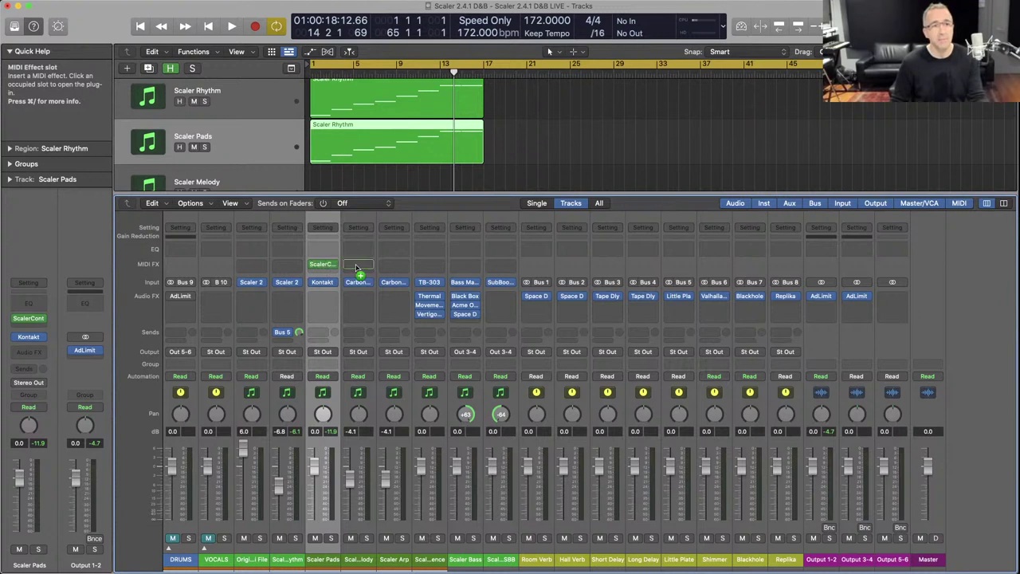
Select the Scaler Melody track, open its Carbon Electra instrument and bring the whole synth window into view.
scroll(303, 136, "down", 2)
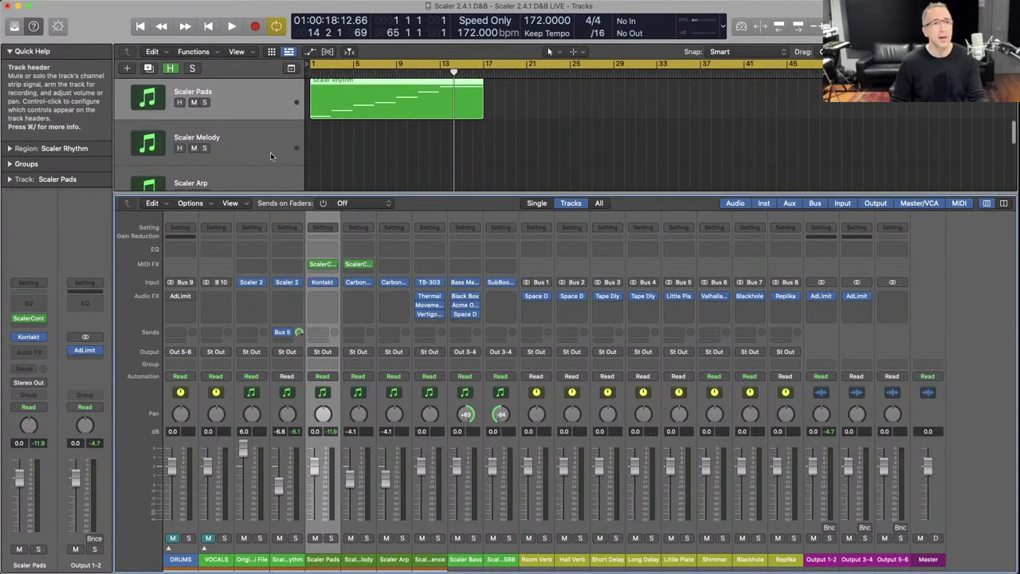
left_click(270, 151)
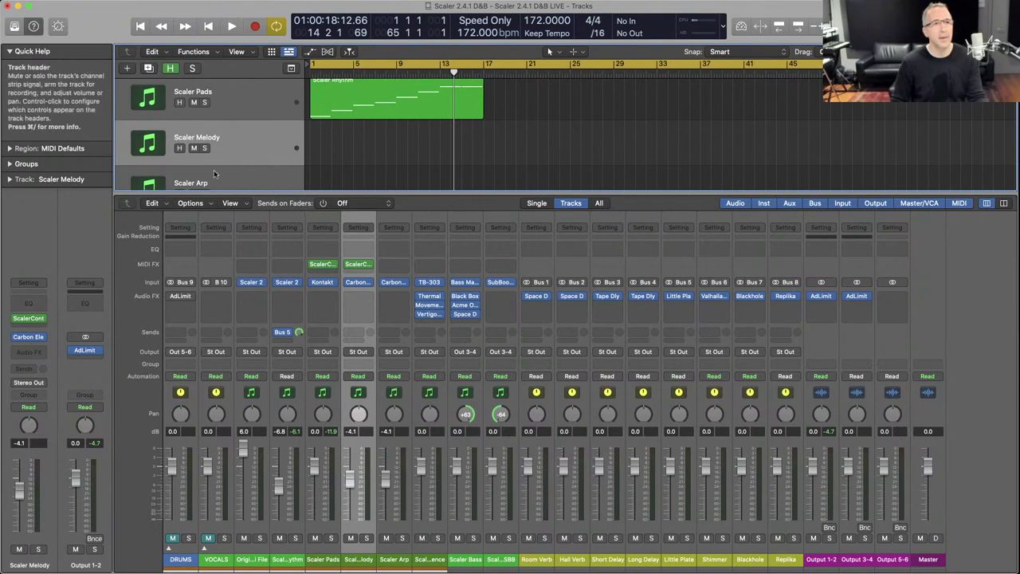
left_click(358, 283)
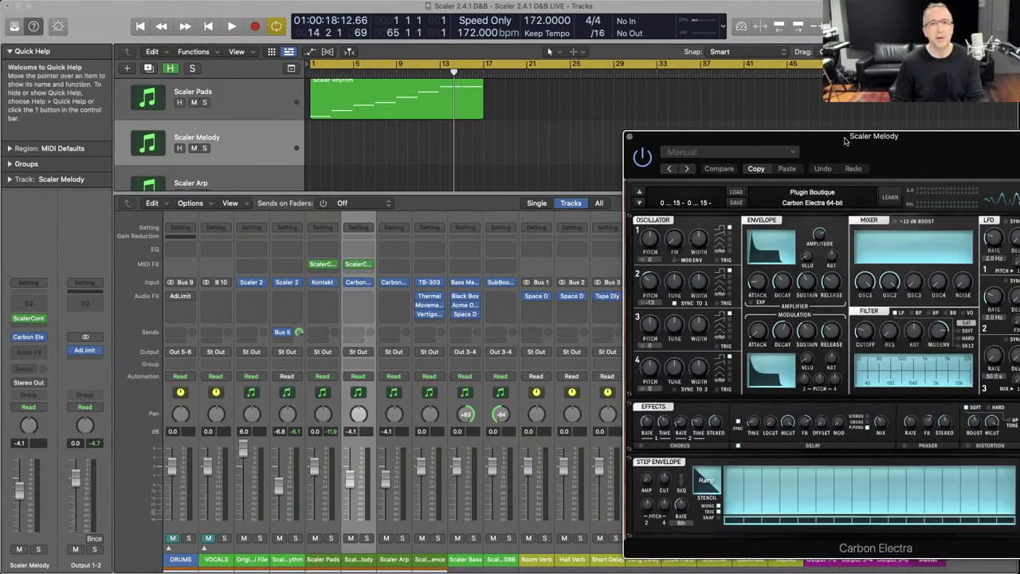
left_click_drag(845, 141, 490, 93)
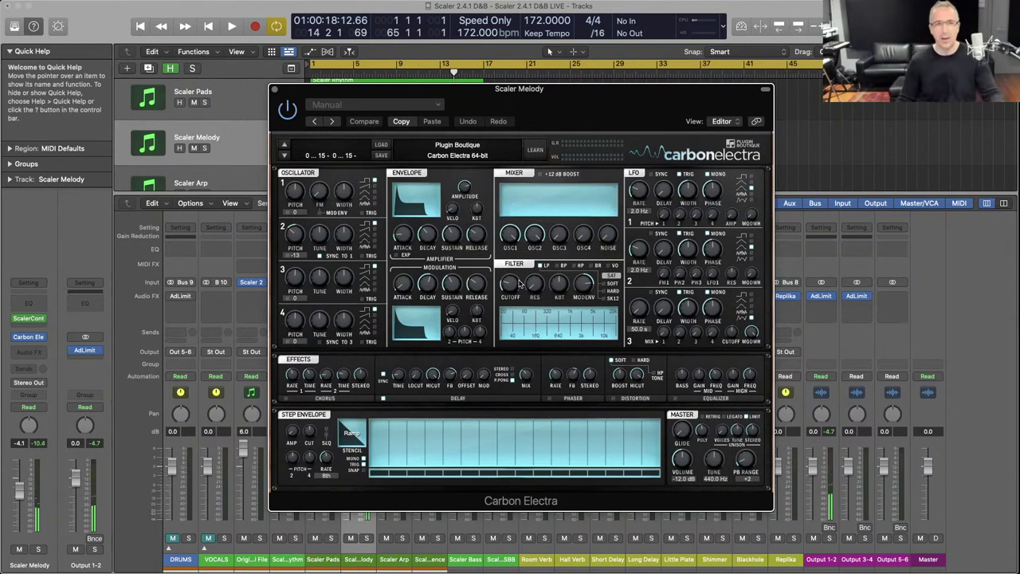
Copy the Scaler Pads chord region onto the Scaler Melody track and bring that track's ScalerControl 2 window fully into view.
left_click(275, 89)
left_click_drag(330, 83, 330, 127)
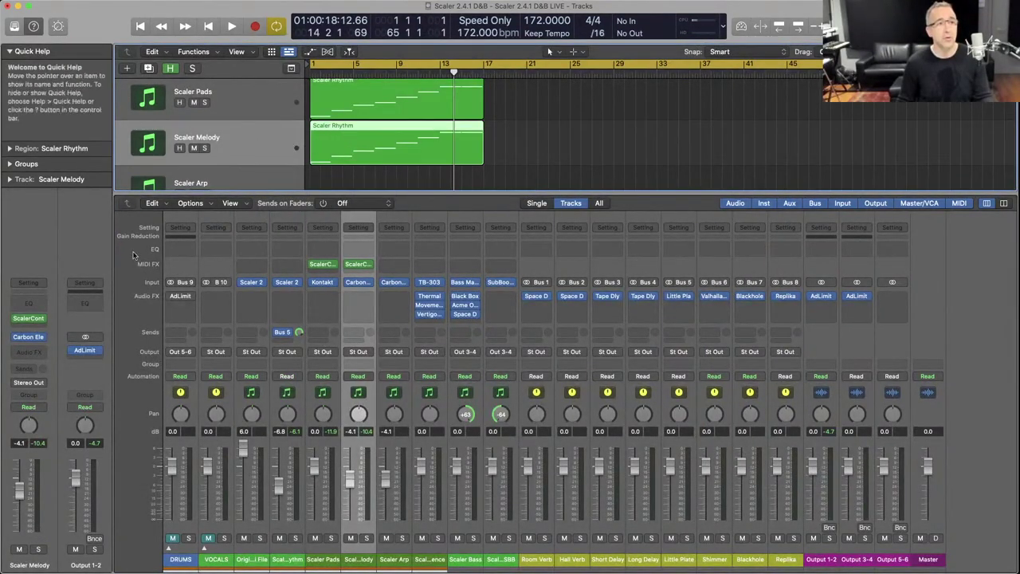
left_click(31, 322)
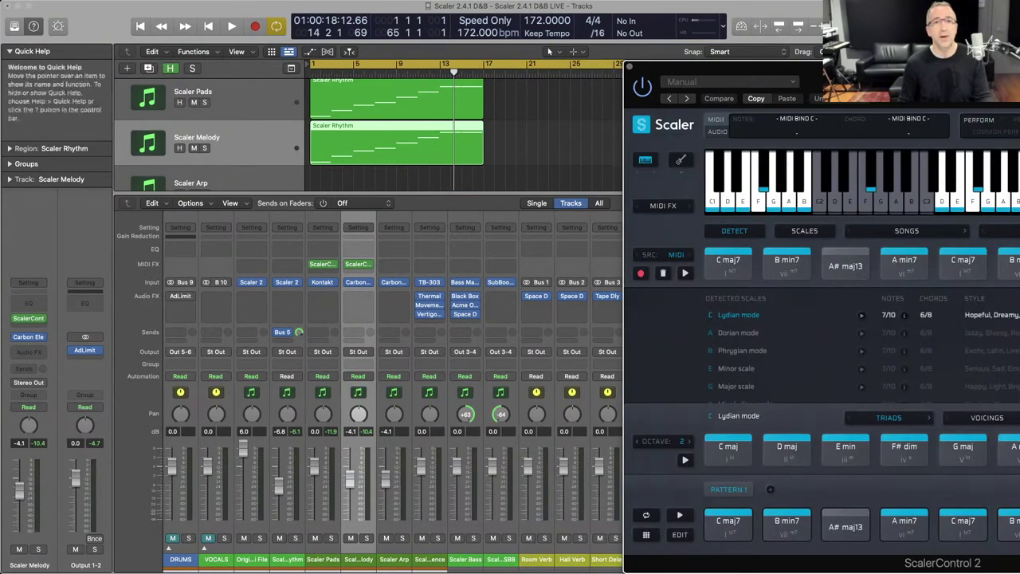
left_click_drag(861, 69, 548, 24)
Play the arrangement with Scaler Melody soloed to hear its triggered chords and stop playback.
key("space")
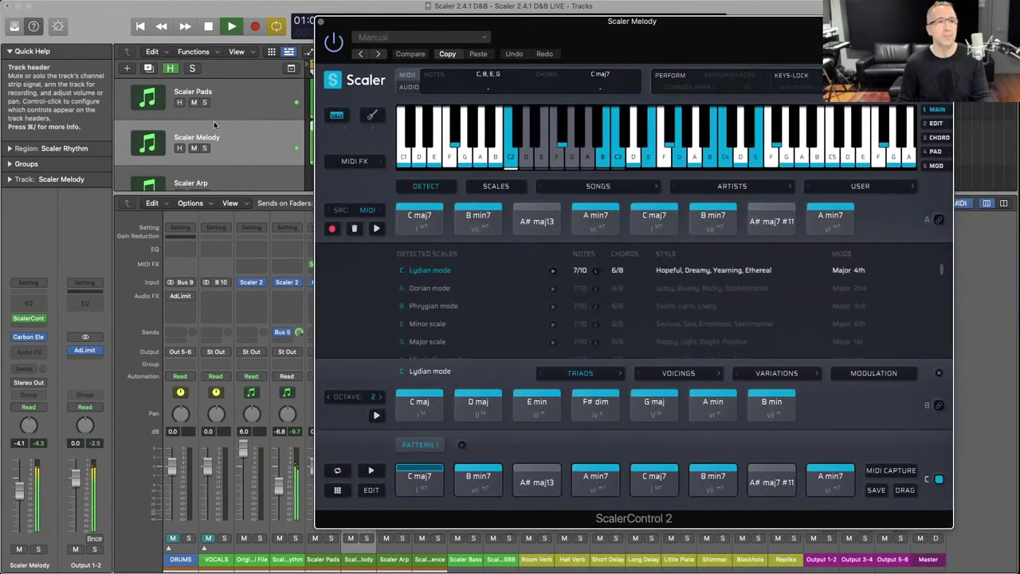
left_click(205, 149)
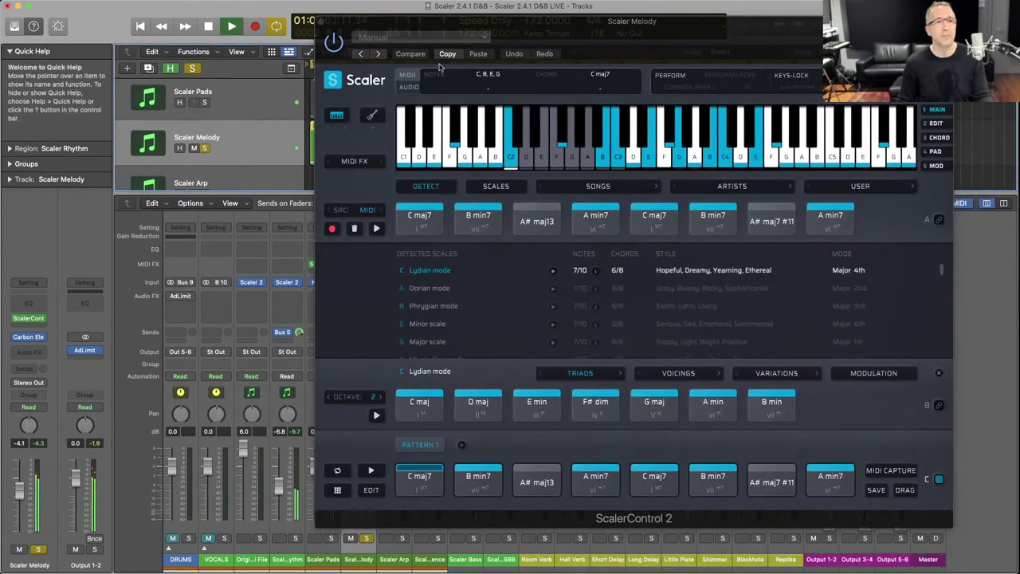
left_click_drag(470, 23, 535, 28)
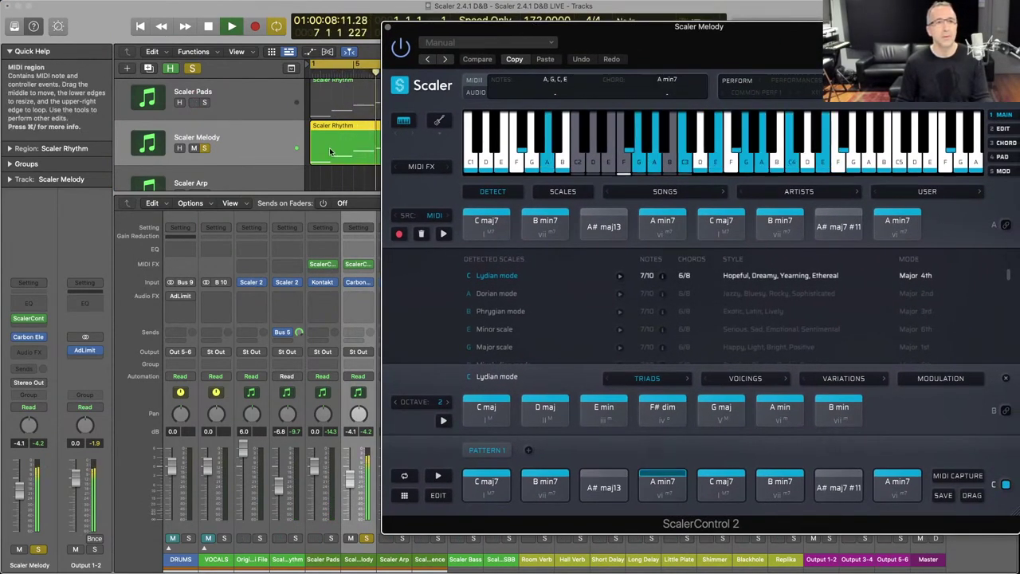
key("space")
Unmute the DRUMS track and delete the copied chord region from the Scaler Melody track.
scroll(235, 129, "up", 3)
scroll(236, 130, "down", 1)
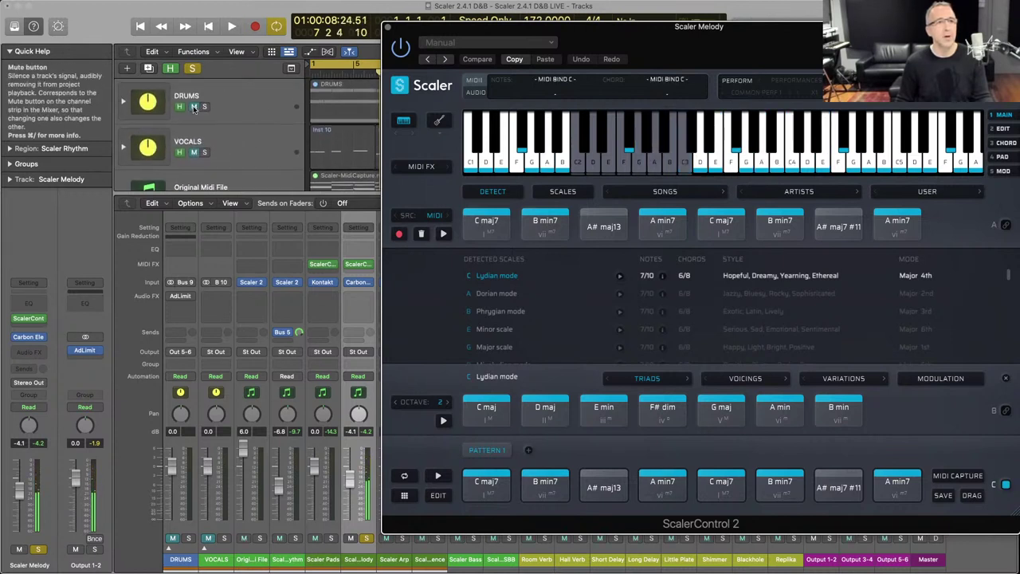
scroll(255, 106, "down", 4)
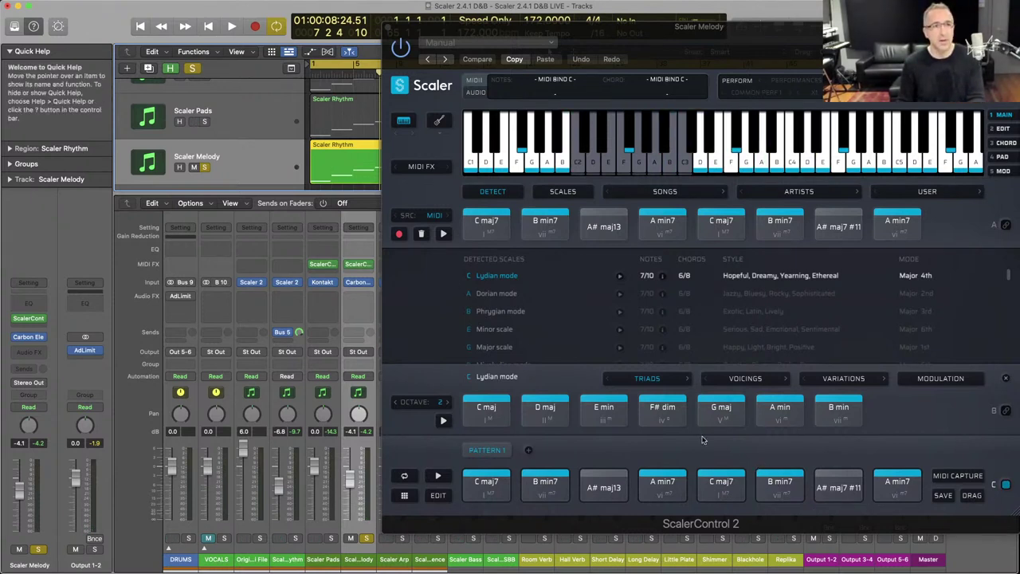
key("Delete")
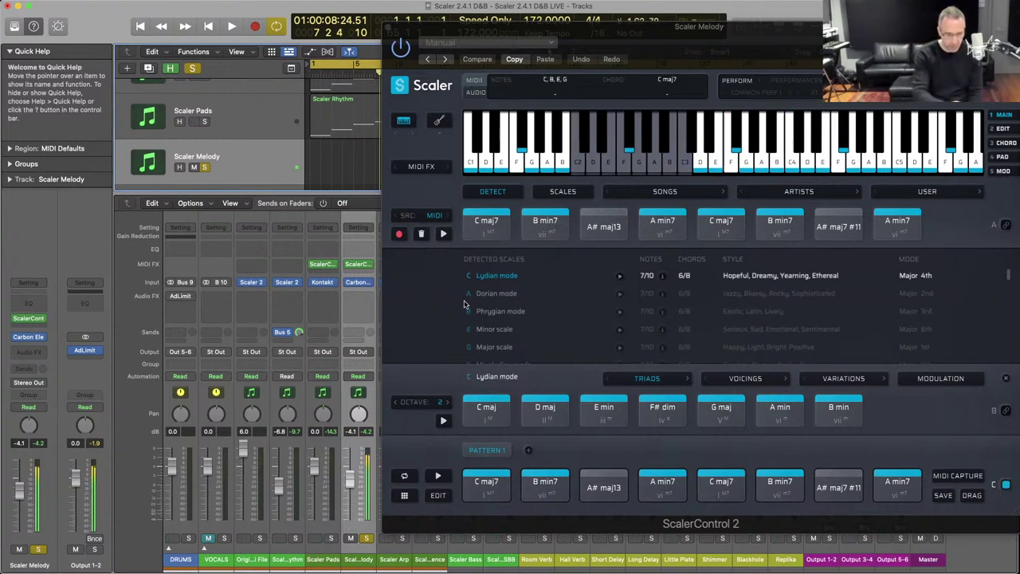
Audition the bound chords on the soloed Scaler Melody track during playback, and clear the track's solo.
key("space")
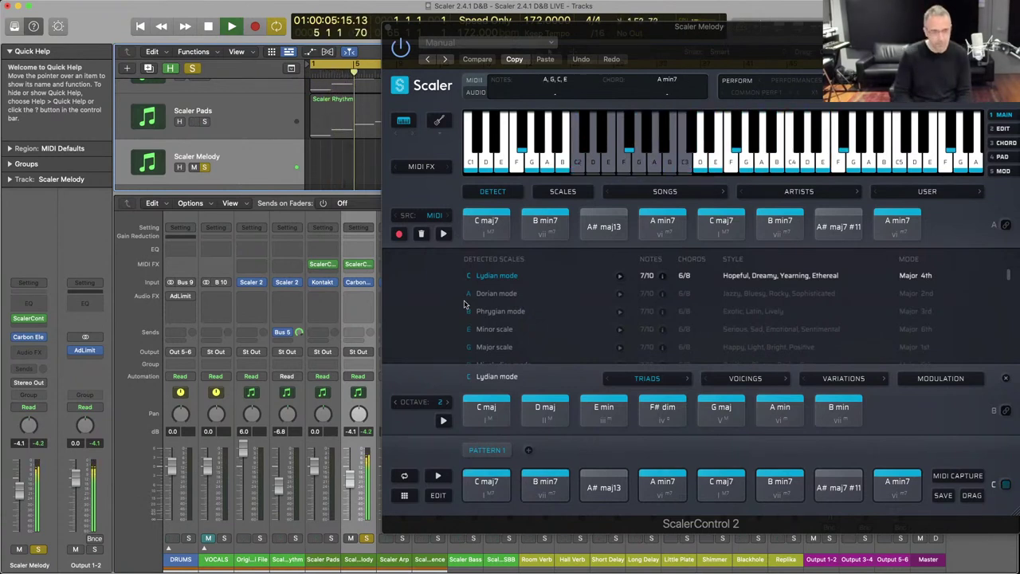
key("space")
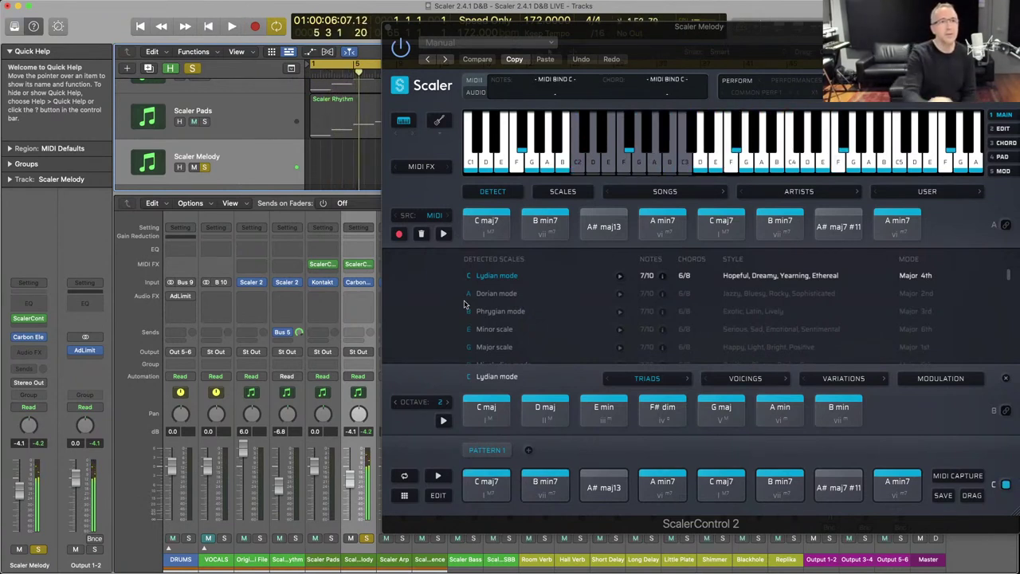
left_click(204, 167)
key("space")
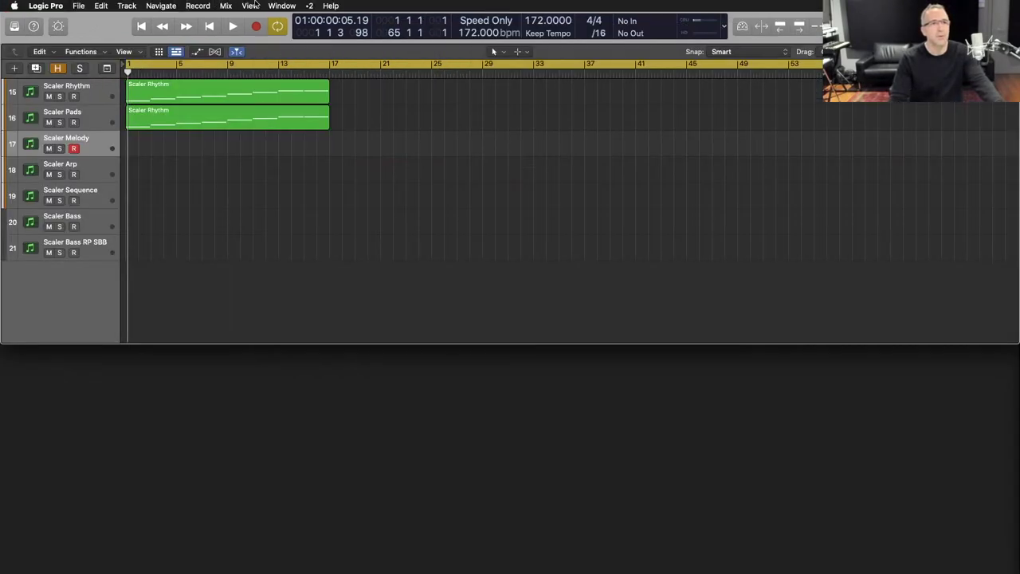
Show the on-screen Keyboard window, enlarged and placed below the tracks area with C1 to C5 in its range.
left_click(281, 6)
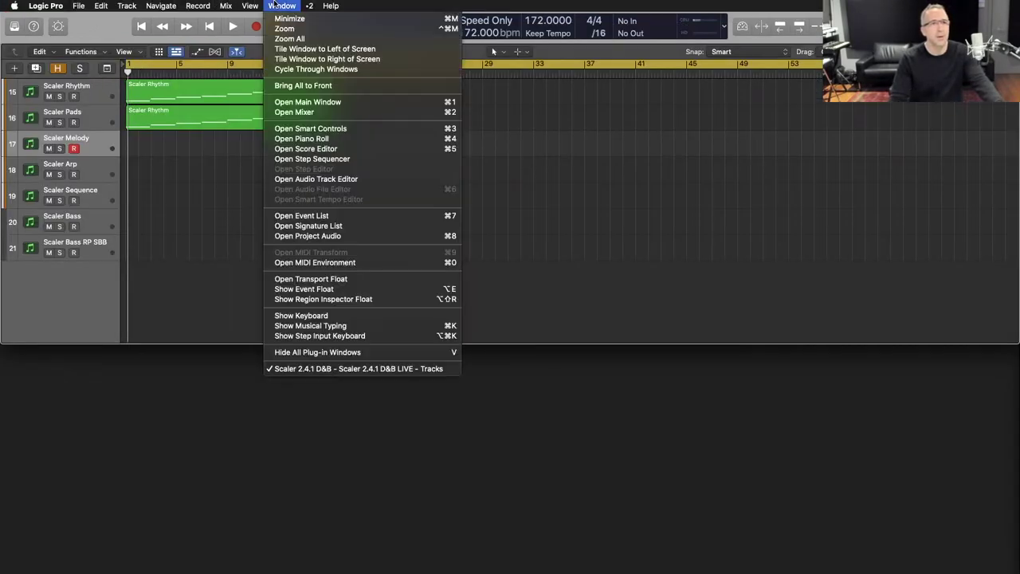
left_click(311, 316)
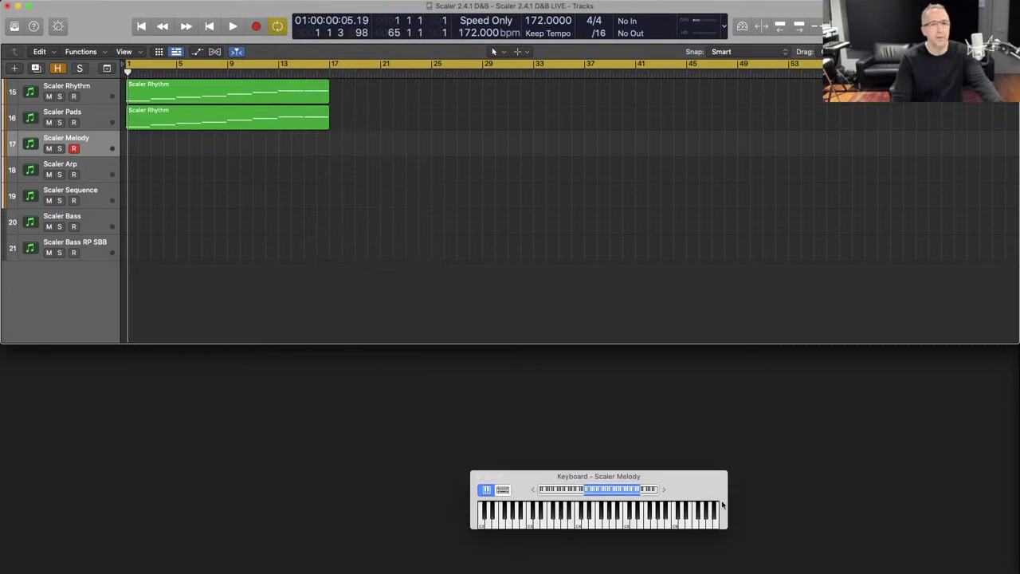
left_click_drag(731, 498, 1003, 497)
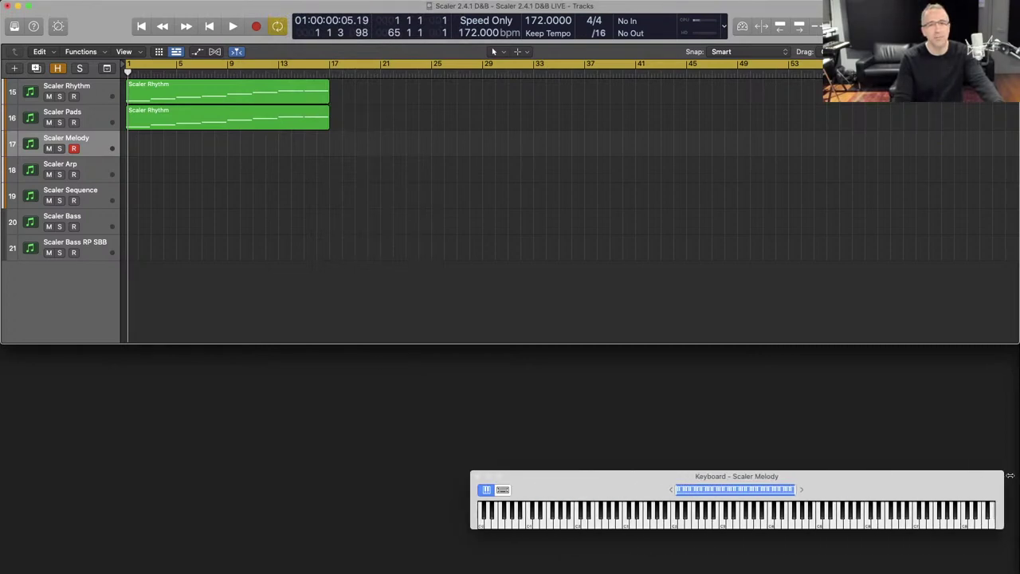
left_click_drag(966, 527, 957, 570)
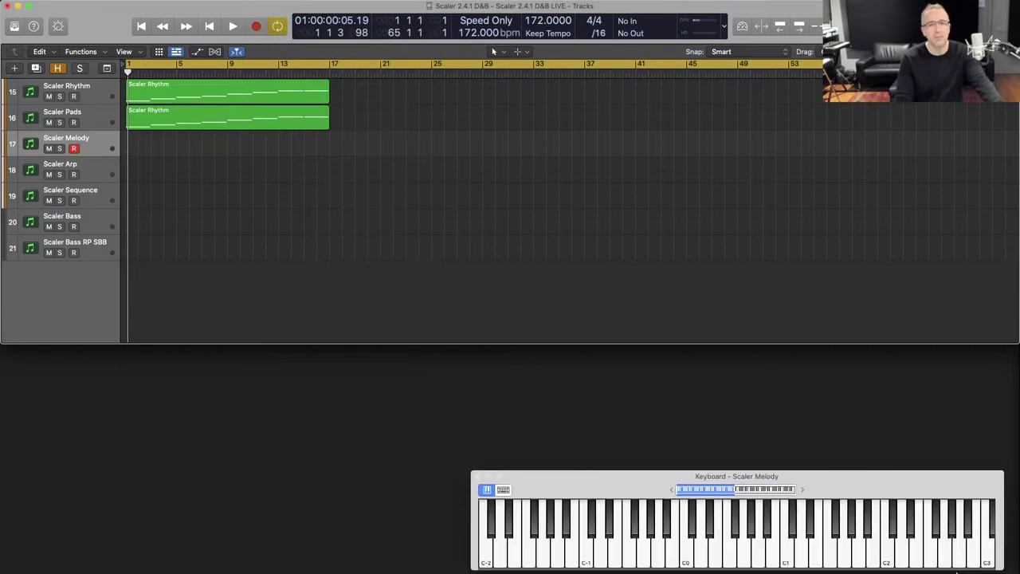
left_click_drag(946, 493, 777, 398)
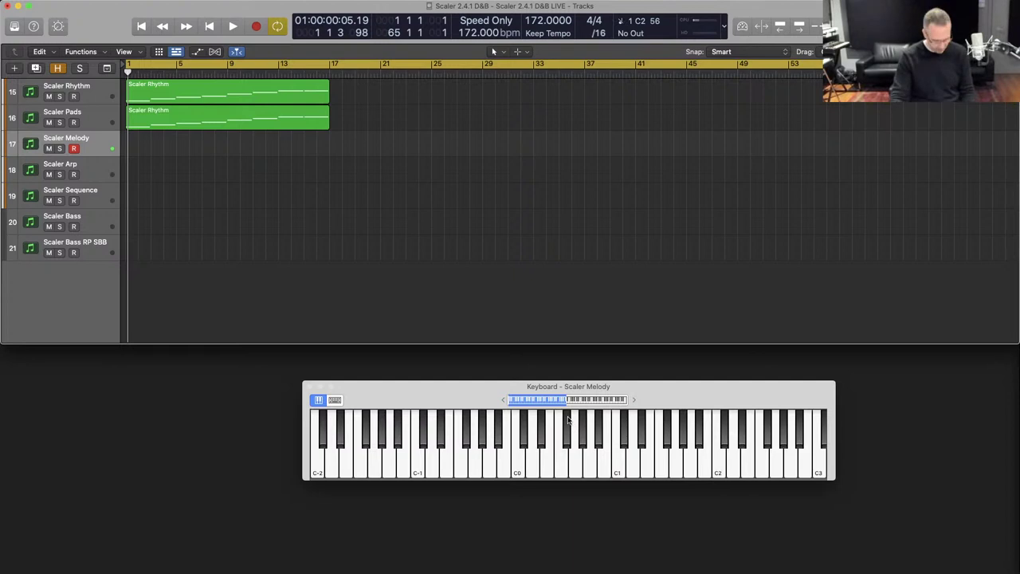
scroll(643, 454, "right", 3)
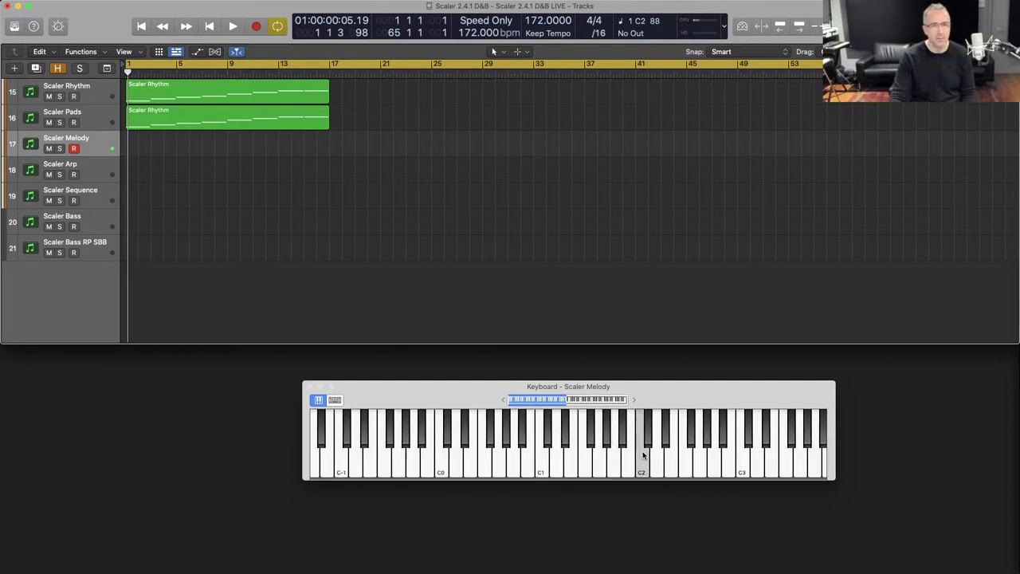
scroll(643, 454, "right", 3)
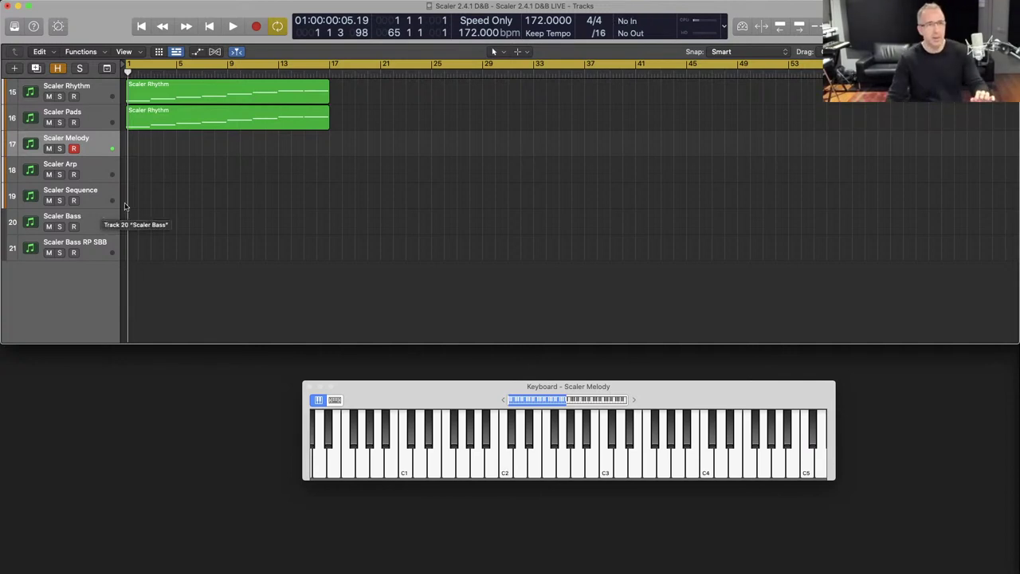
Show the inspector with its Region, Quick Help and Track sections collapsed, and make the main window taller to reveal the channel strip slots.
key("i")
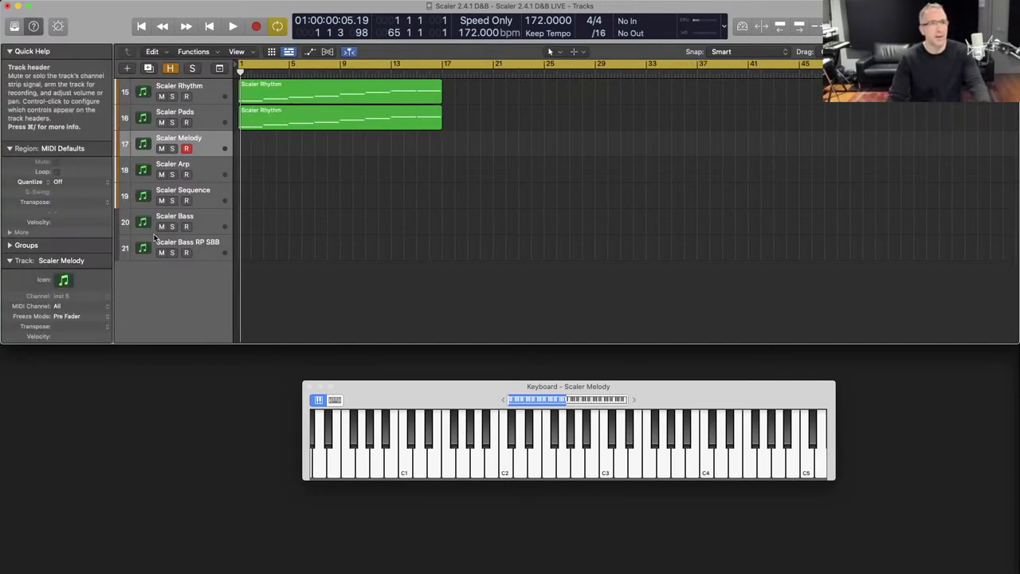
left_click(9, 149)
left_click(7, 51)
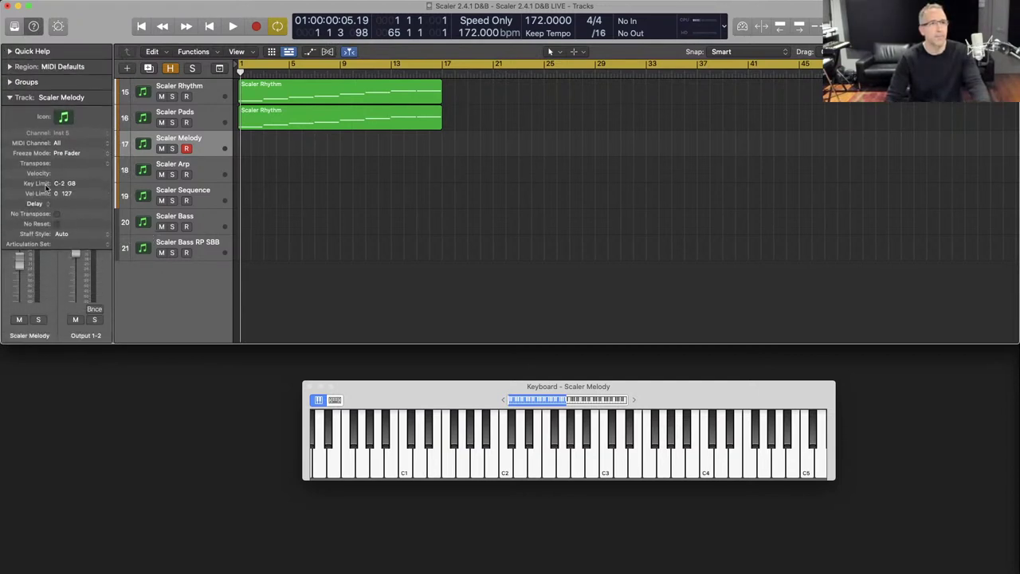
left_click(10, 97)
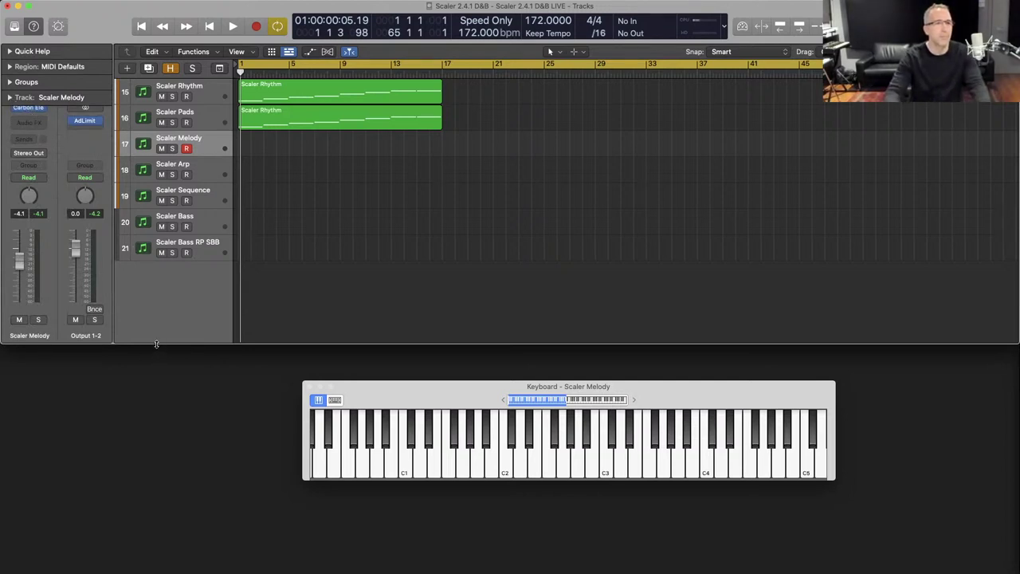
left_click_drag(156, 344, 156, 381)
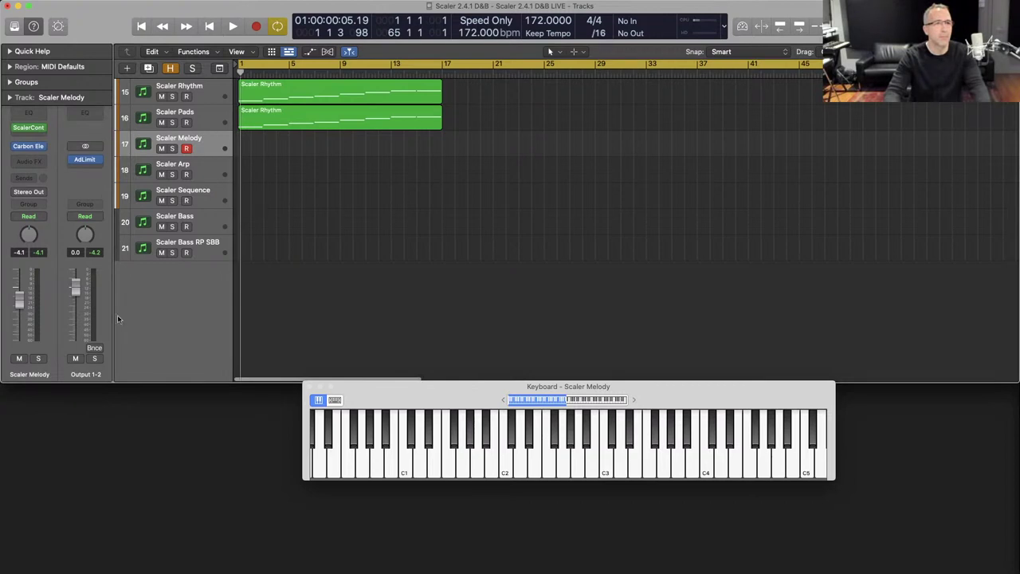
Open Scaler Melody's ScalerControl 2 window and place the on-screen keyboard so that its playable keys stay visible beside it.
left_click(26, 126)
key("Escape")
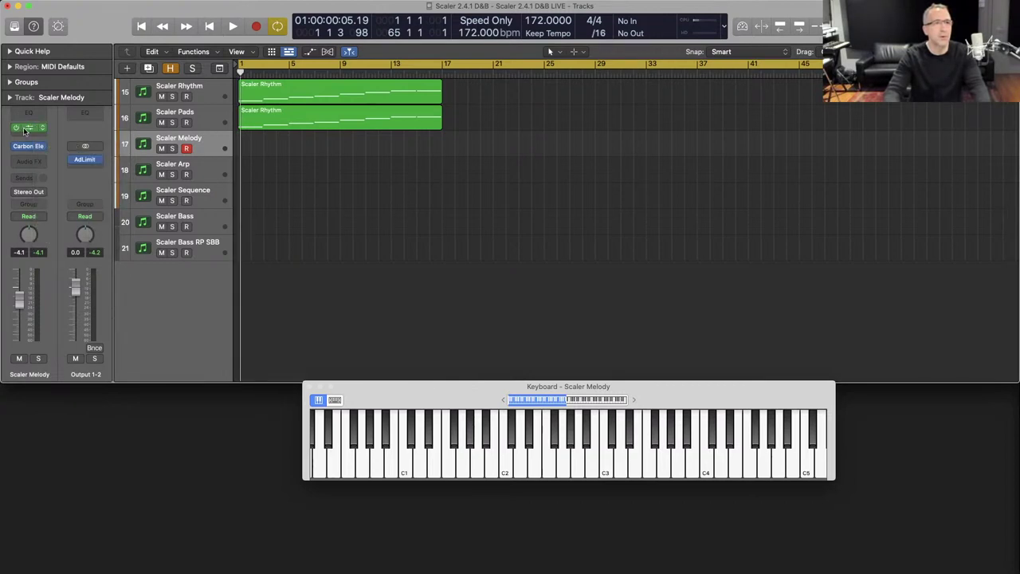
left_click(25, 129)
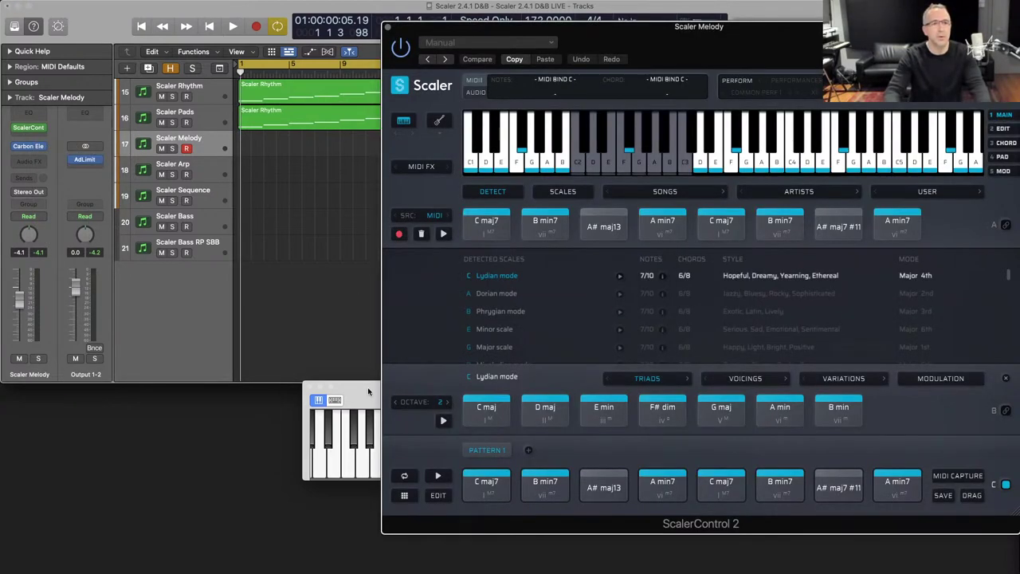
left_click_drag(368, 390, 43, 479)
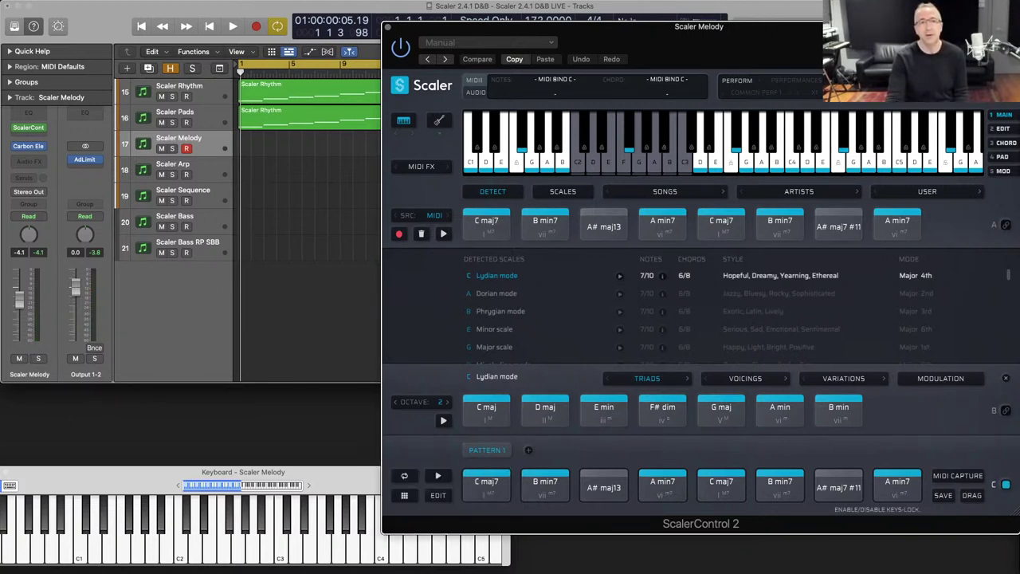
Set ScalerControl 2's Keys-Lock mode to Chord Extensions and try the mapped keys with the arrangement.
left_click(892, 107)
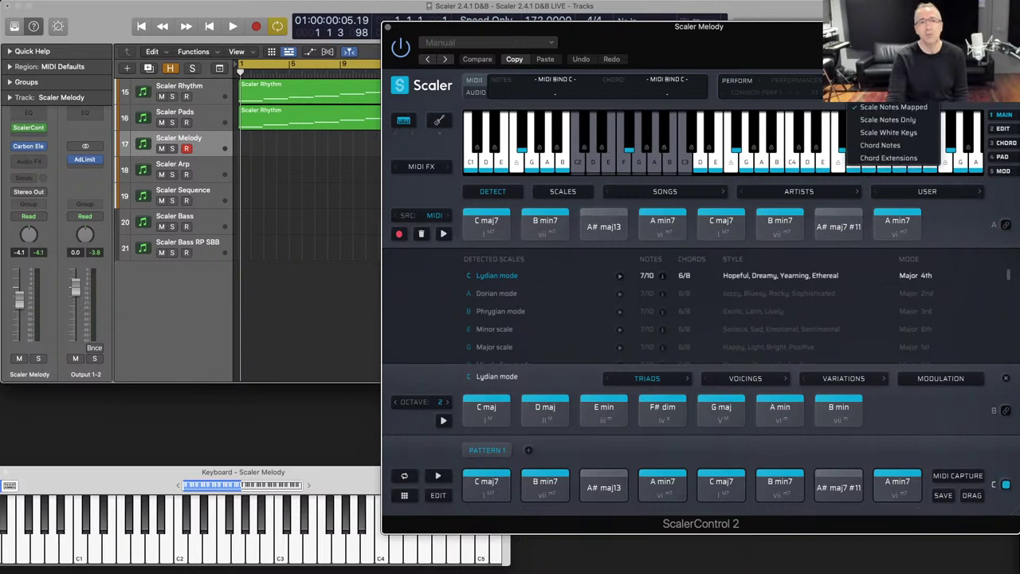
left_click(890, 159)
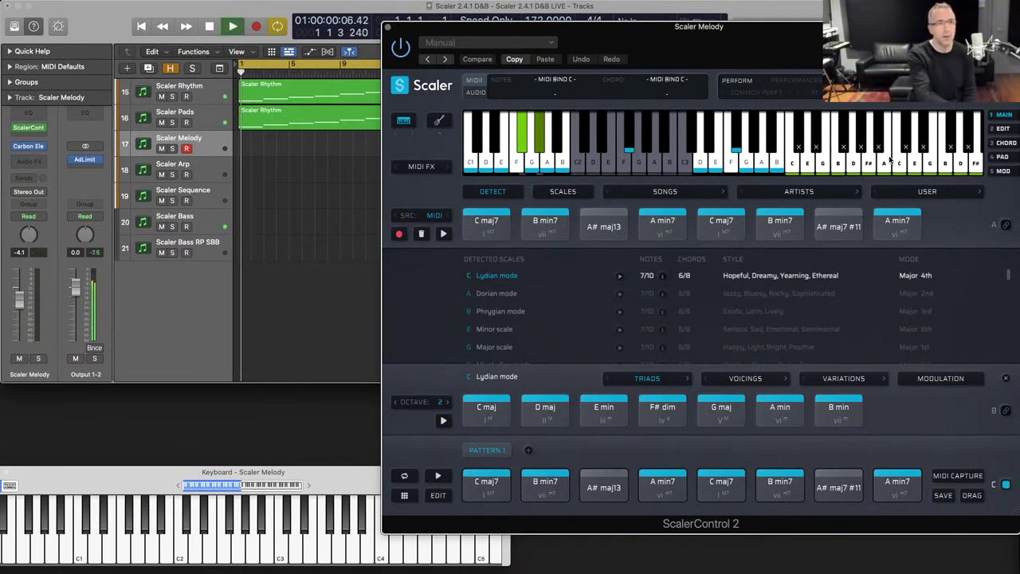
key("space")
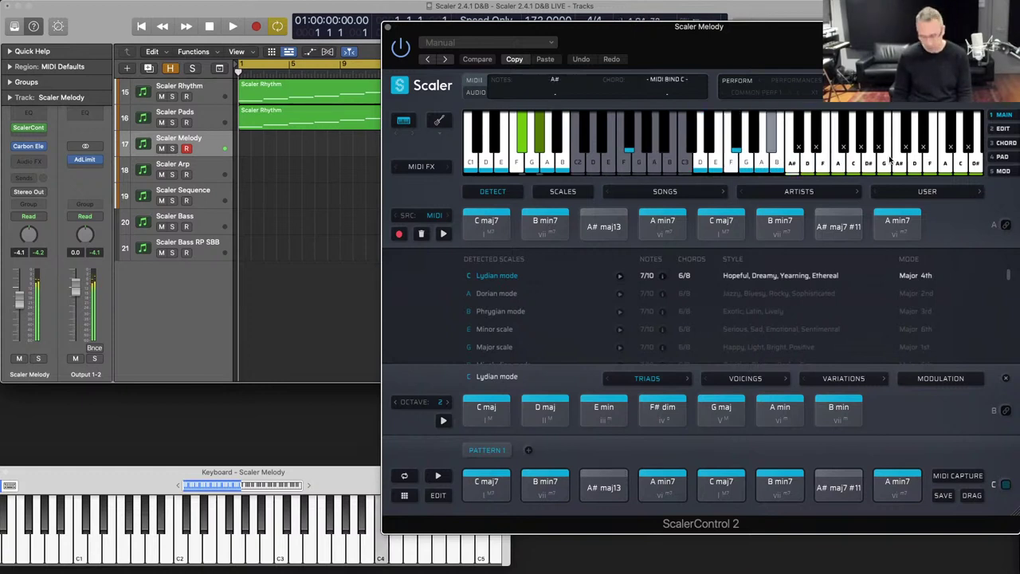
key("r")
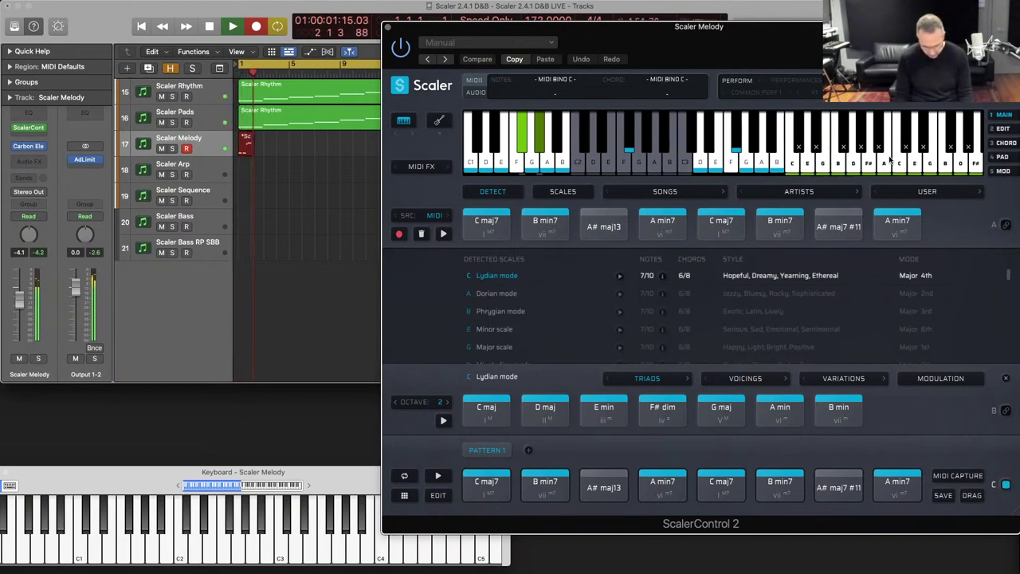
key("space")
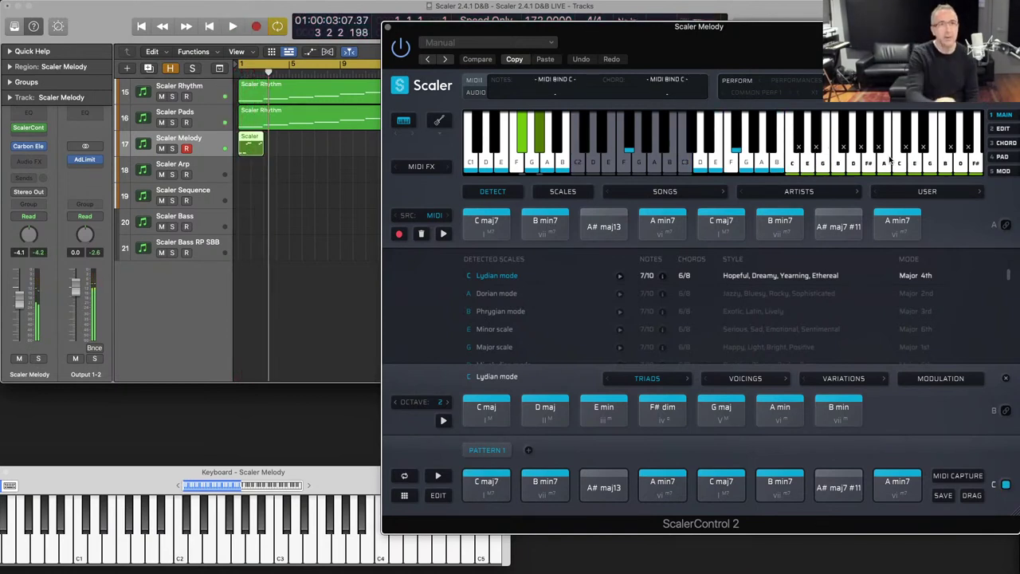
left_click_drag(311, 211, 237, 142)
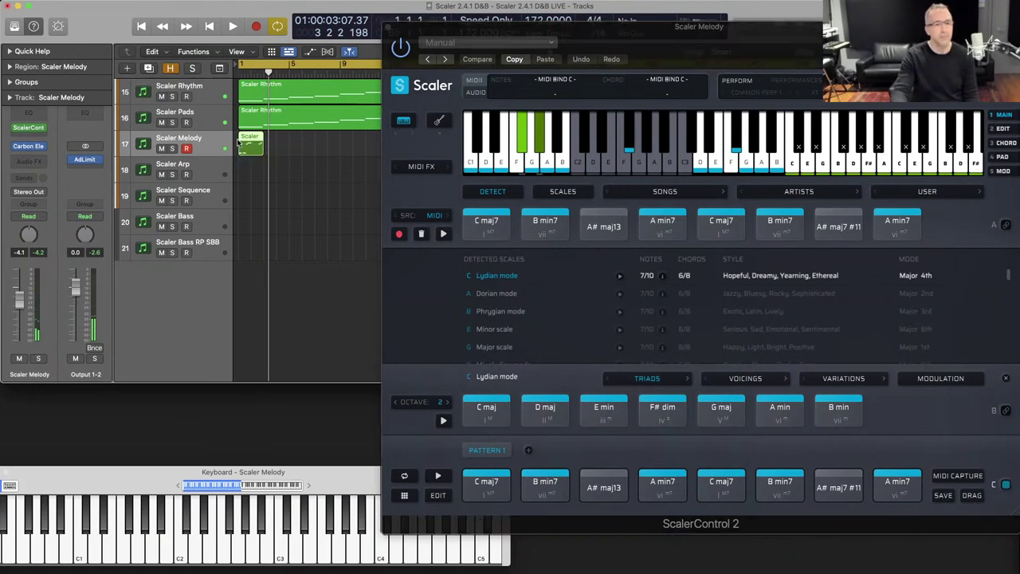
key("Delete")
key("Return")
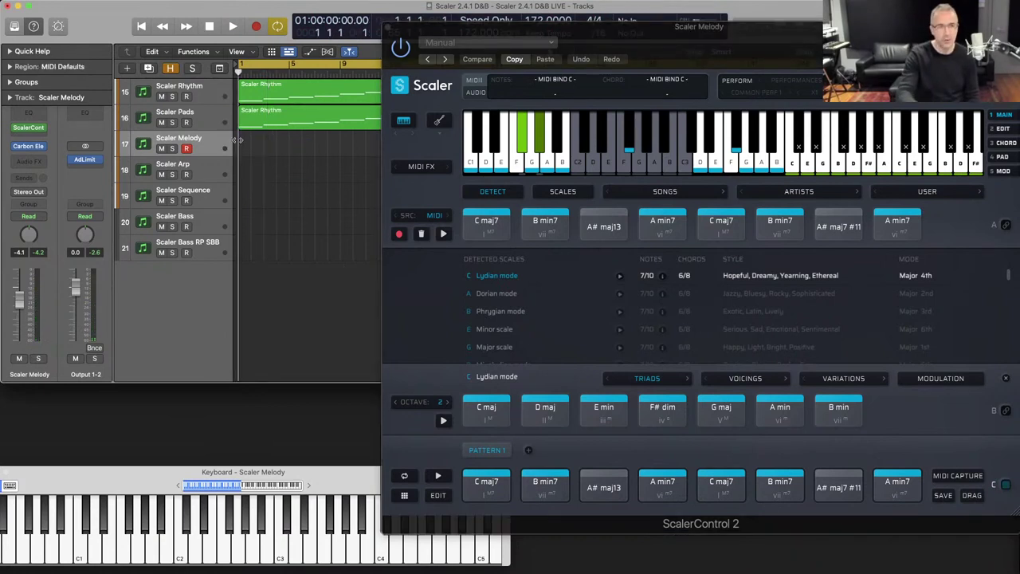
Record a 16-bar melody on the Scaler Melody track from bar 1, stop at bar 17 and hide the plug-in windows.
key("r")
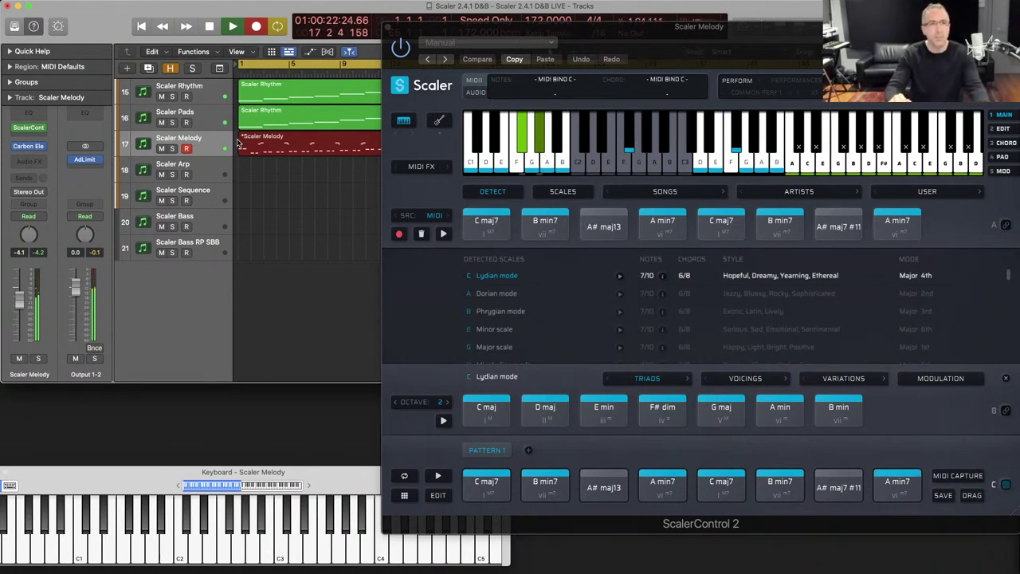
key("space")
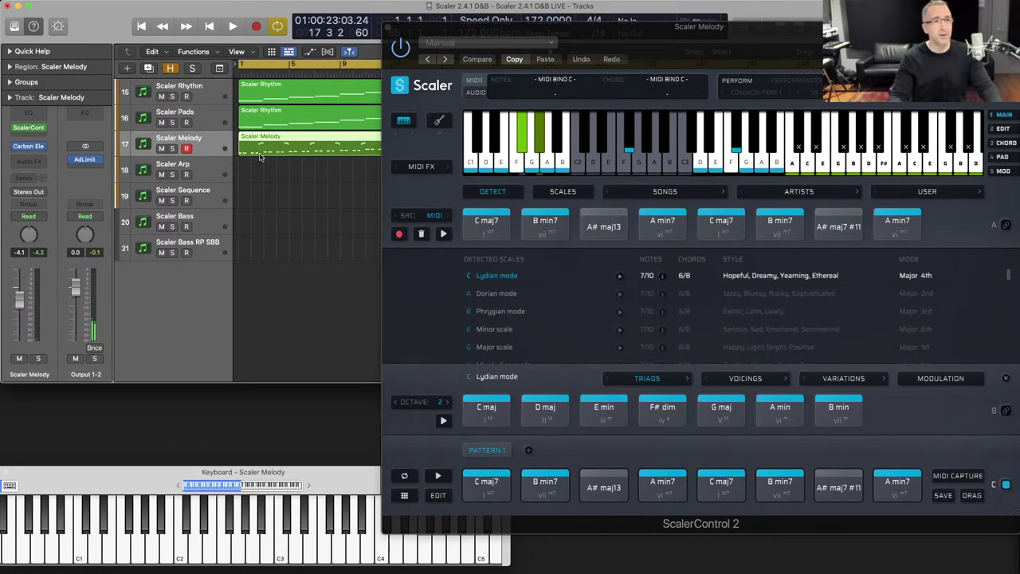
key("v")
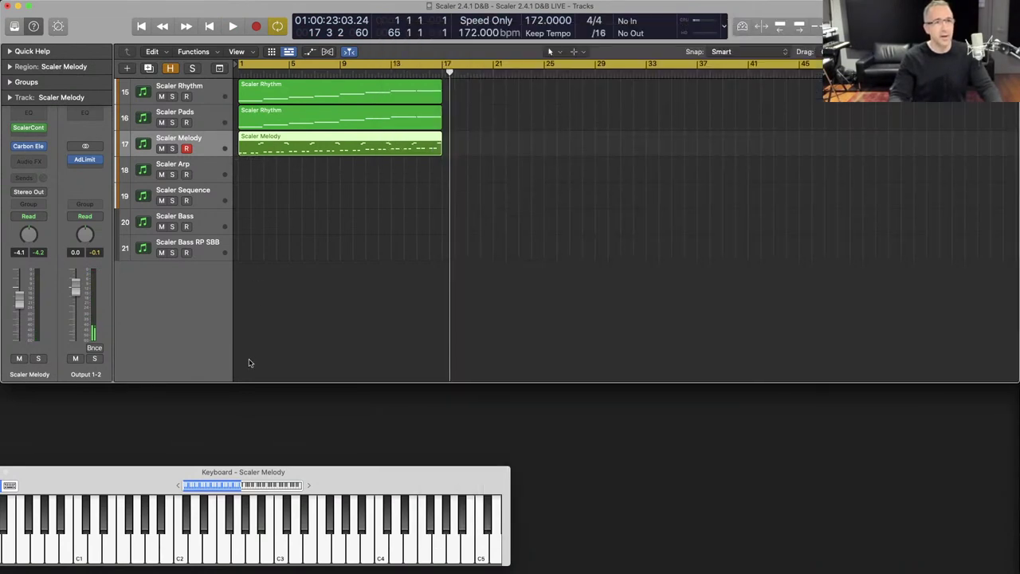
Open the Scaler Melody region in the Piano Roll, quantize all its notes to 1/16 and play the arrangement through.
left_click(413, 250)
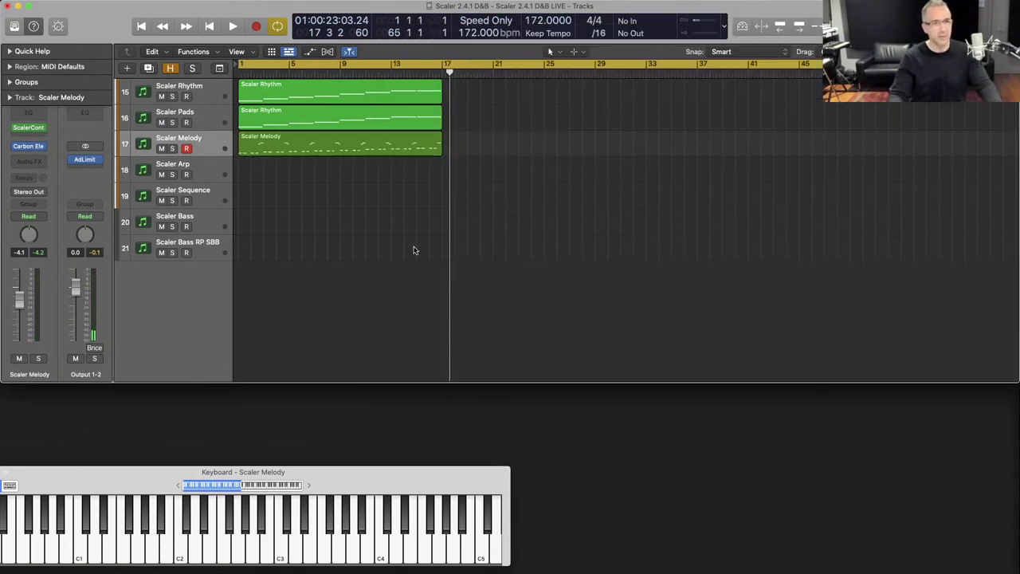
key("1")
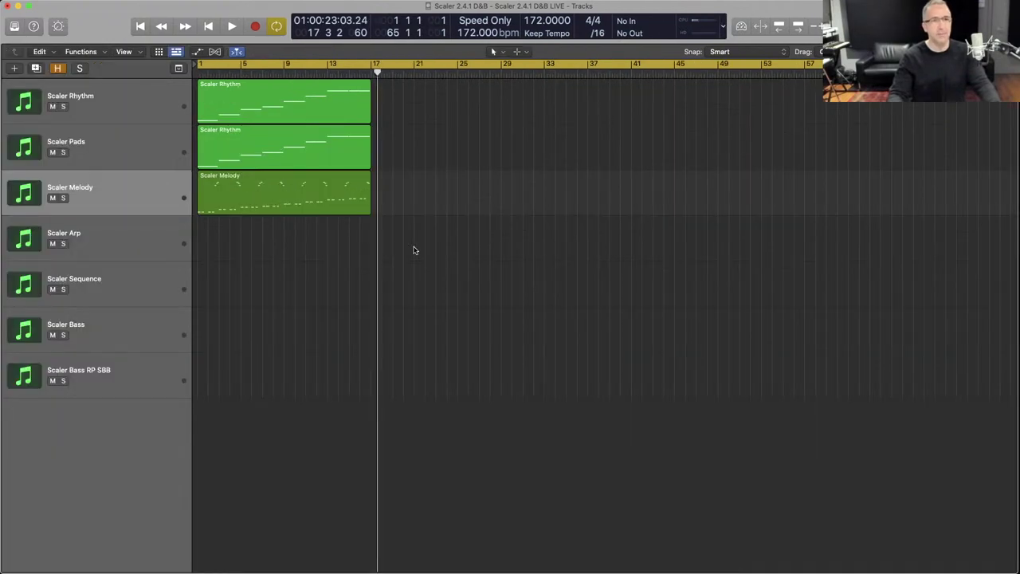
double_click(321, 191)
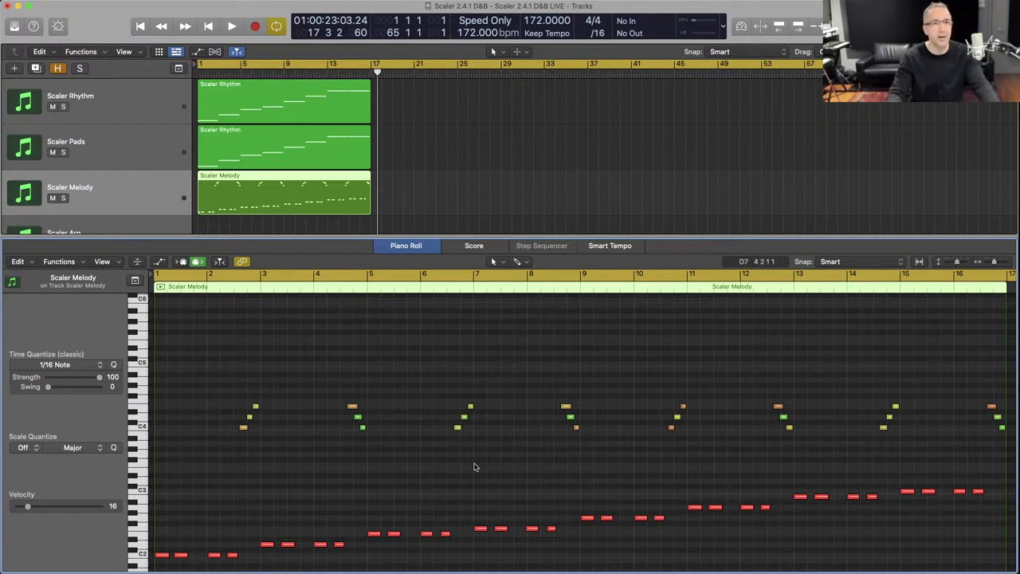
key("super+a")
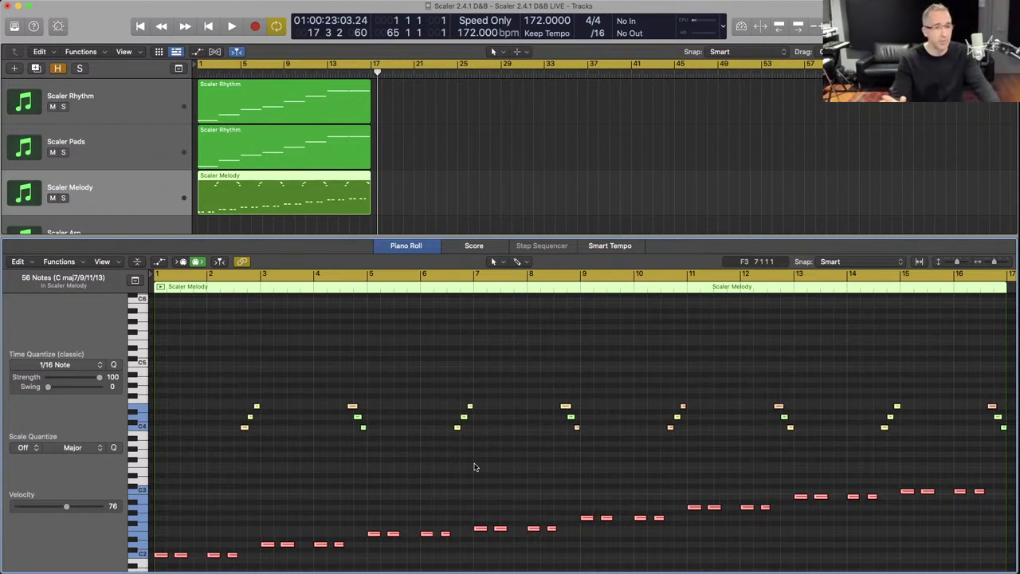
key("space")
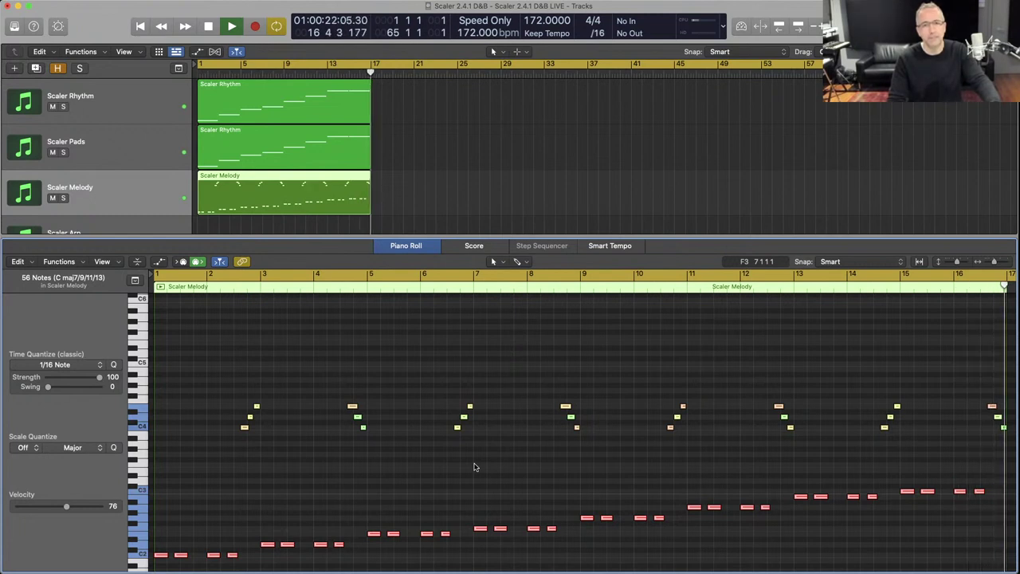
key("space")
Close the Piano Roll, reveal the hidden tracks and select the Original Midi File track.
scroll(281, 203, "down", 3)
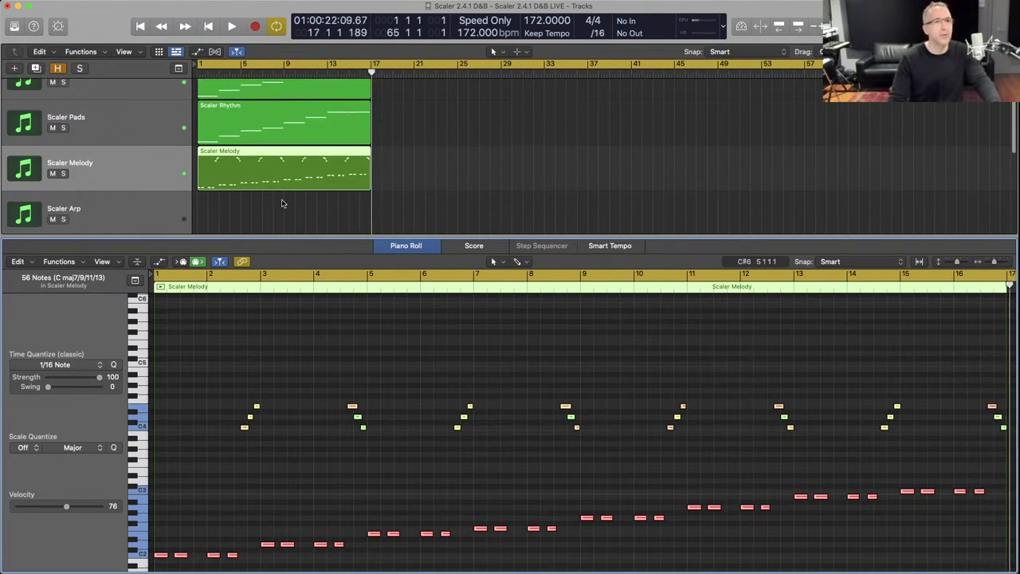
scroll(281, 203, "down", 1)
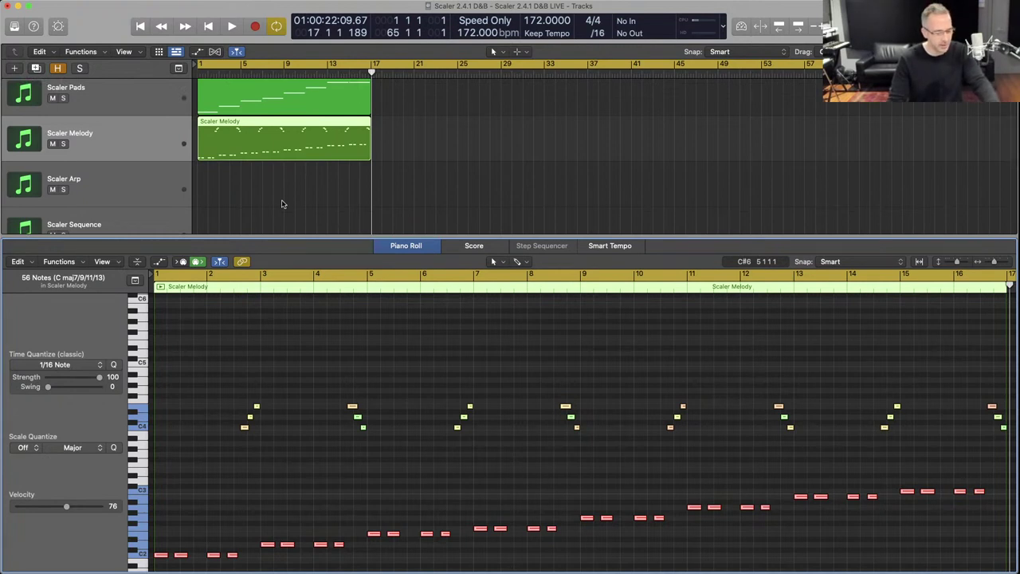
key("x")
key("x")
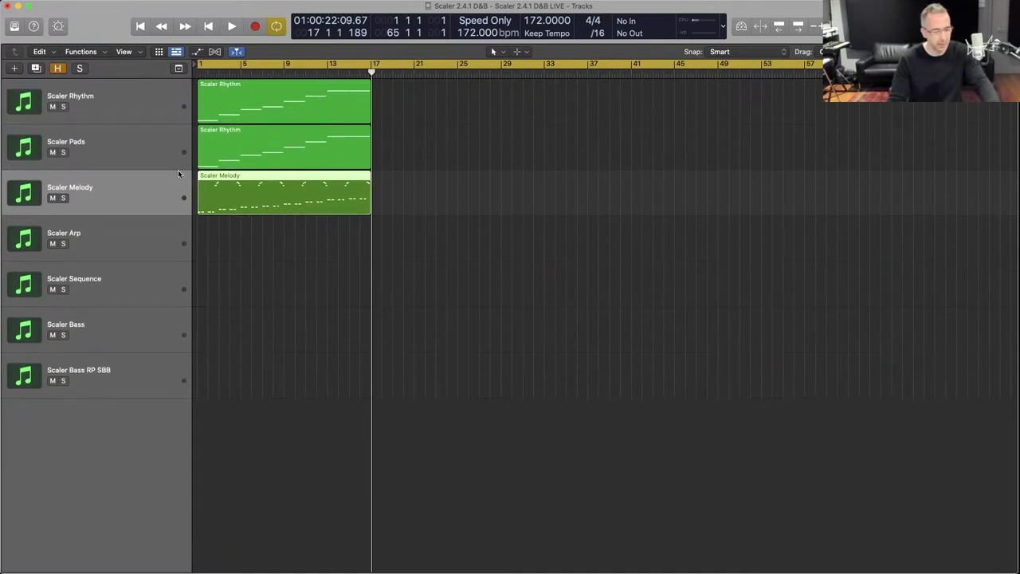
left_click(57, 68)
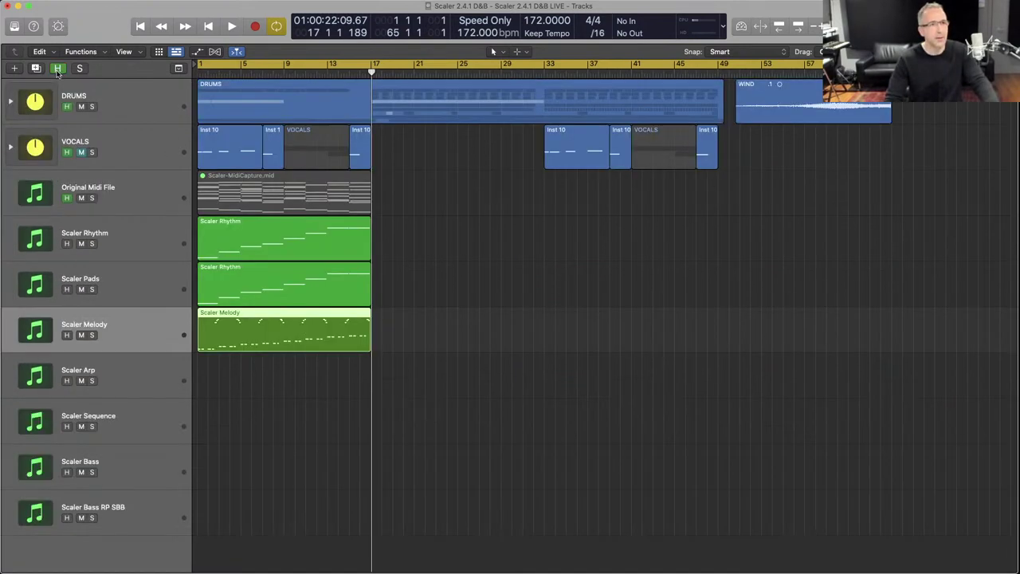
left_click(123, 195)
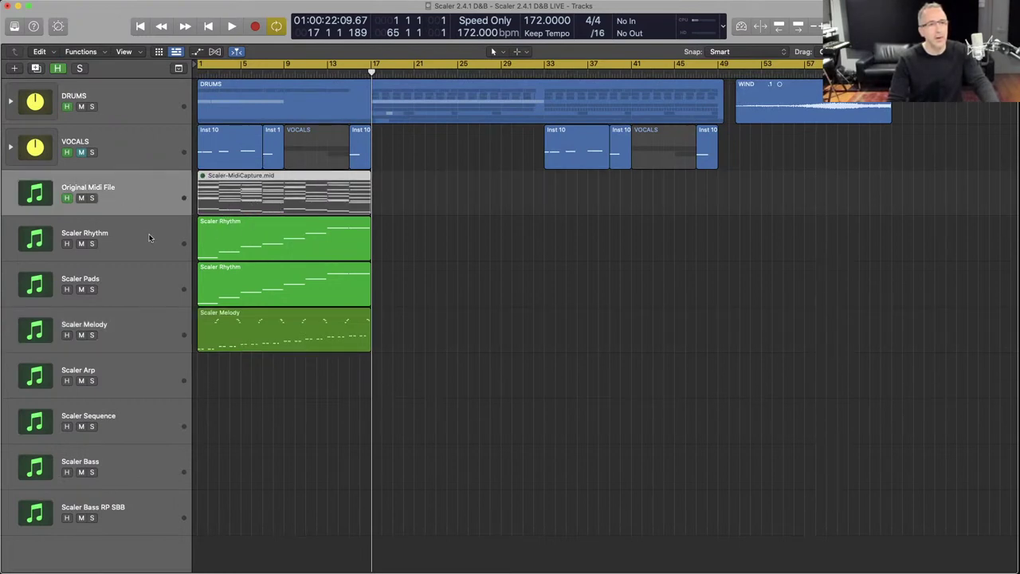
Solo the Scaler Rhythm track and audition its opening from bar 1.
left_click(91, 243)
key("Return")
key("space")
key("space")
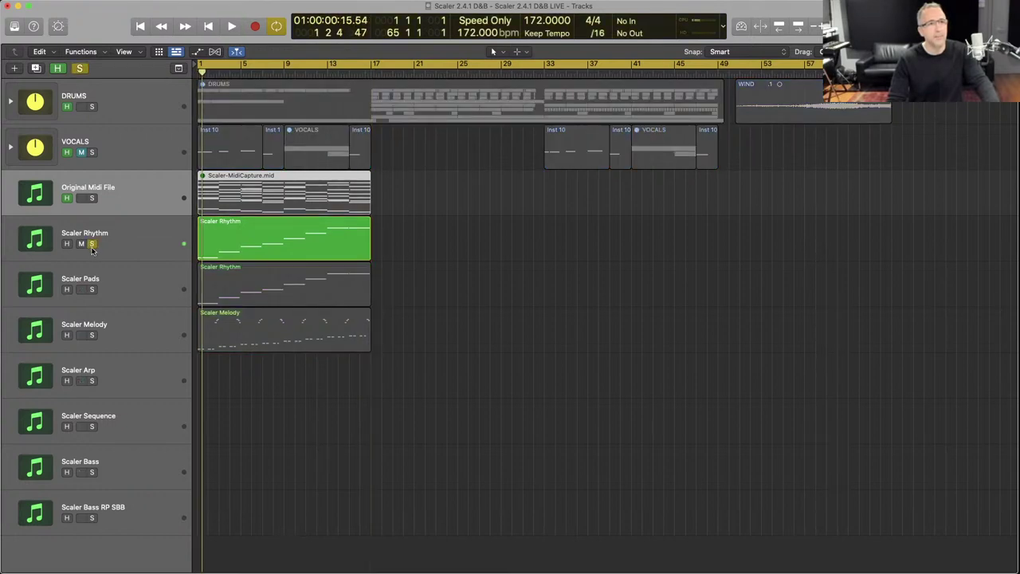
Move the solo from Scaler Rhythm to Scaler Pads, audition the pads briefly and unsolo the track.
left_click(92, 244)
left_click(92, 290)
key("space")
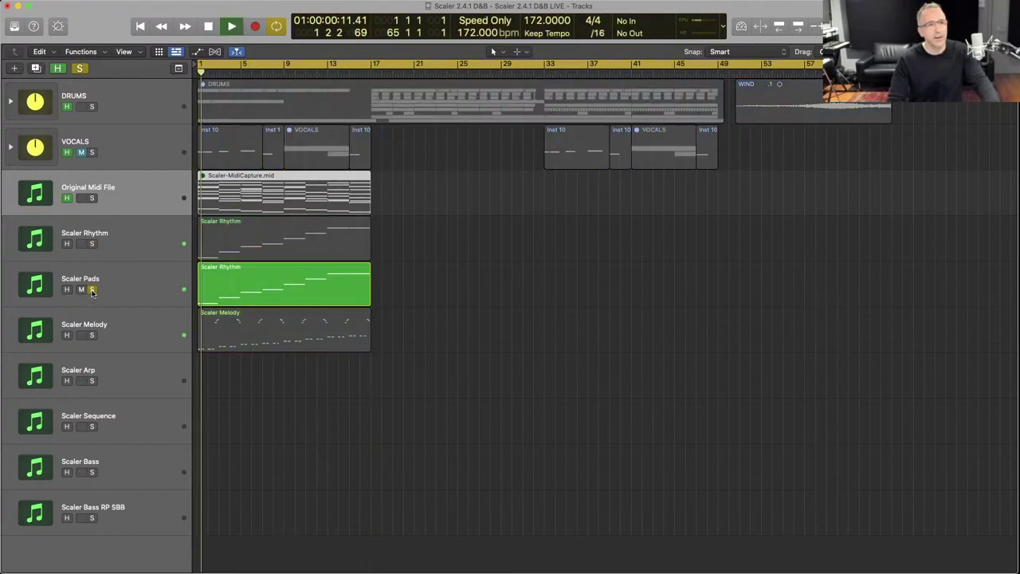
key("space")
left_click(91, 290)
Solo the Scaler Melody track, audition it from bar 1 and unsolo it.
left_click(92, 336)
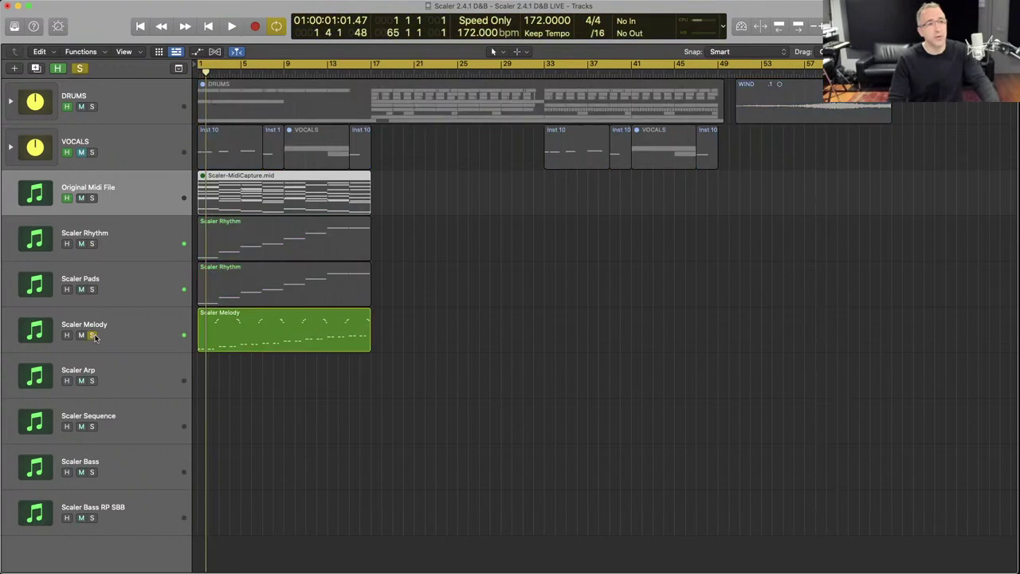
key("Return")
key("space")
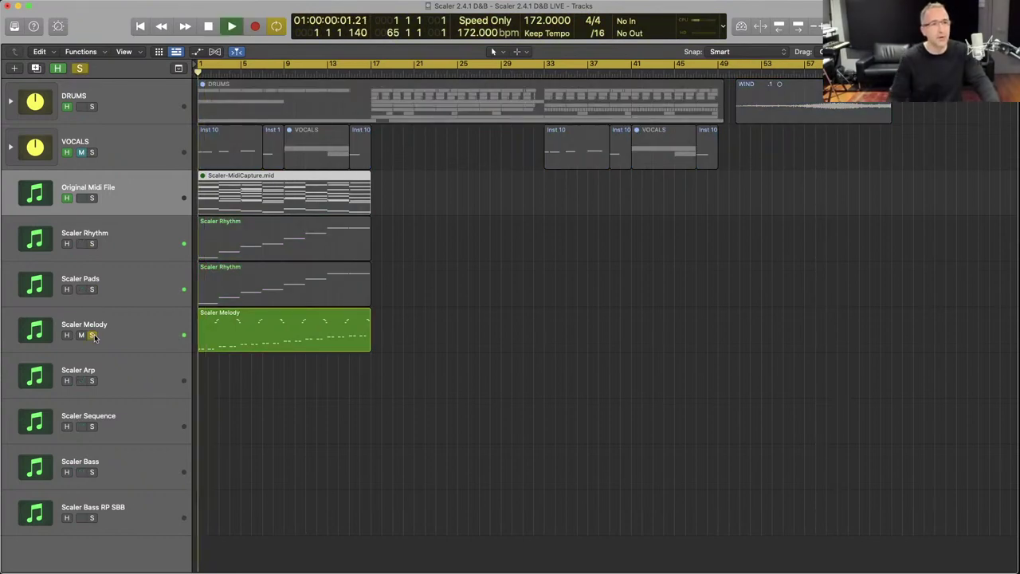
key("space")
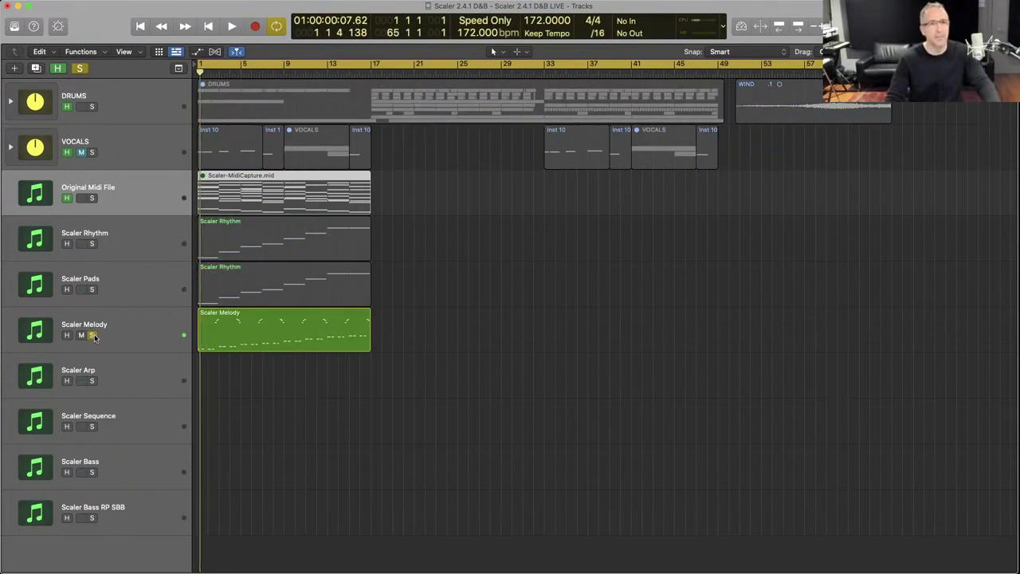
left_click(91, 336)
Open Scaler Melody's ScalerControl 2 with the inspector shown, and audition the track first within the full arrangement and also soloed.
left_click(108, 336)
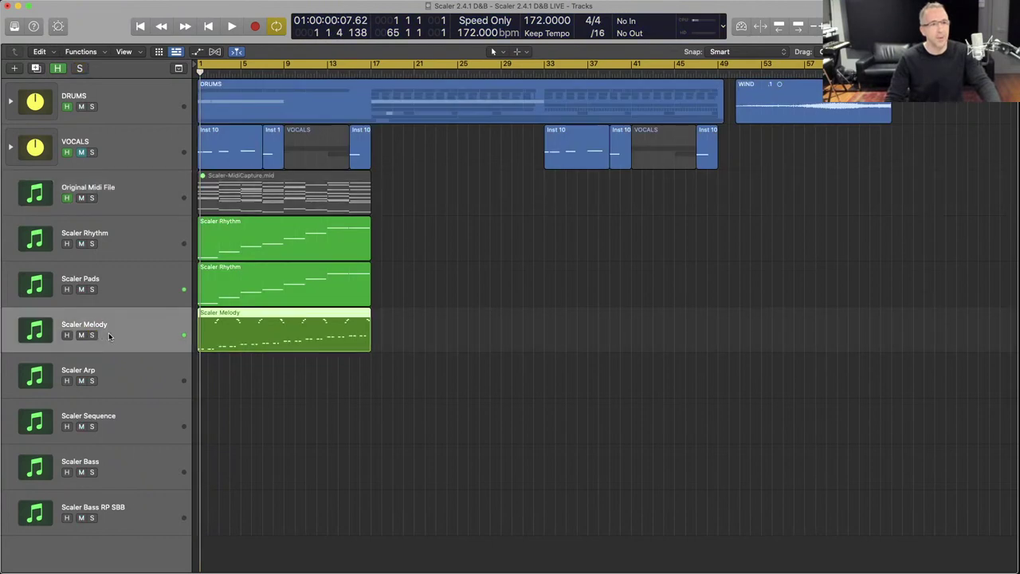
key("i")
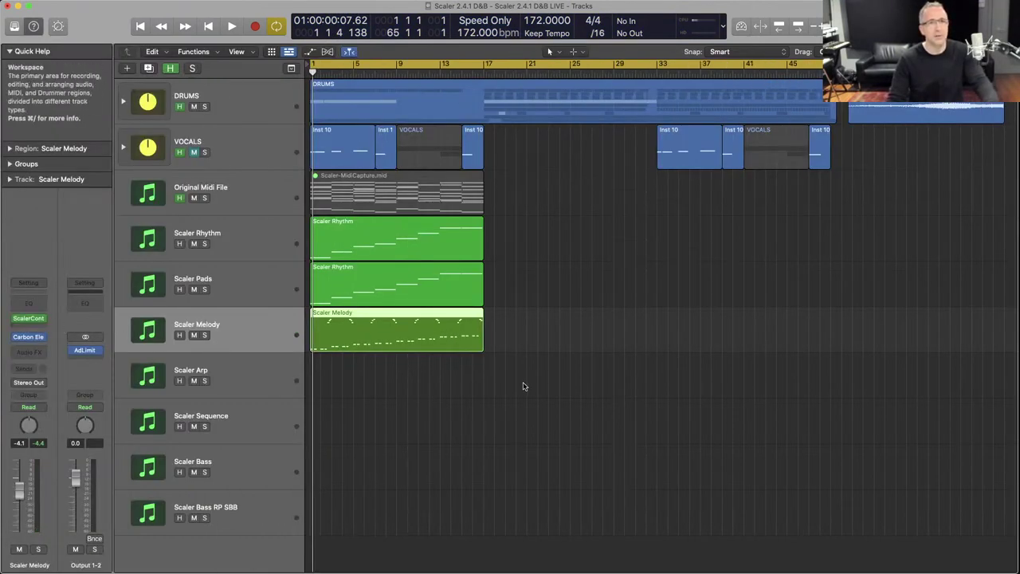
left_click(30, 319)
key("space")
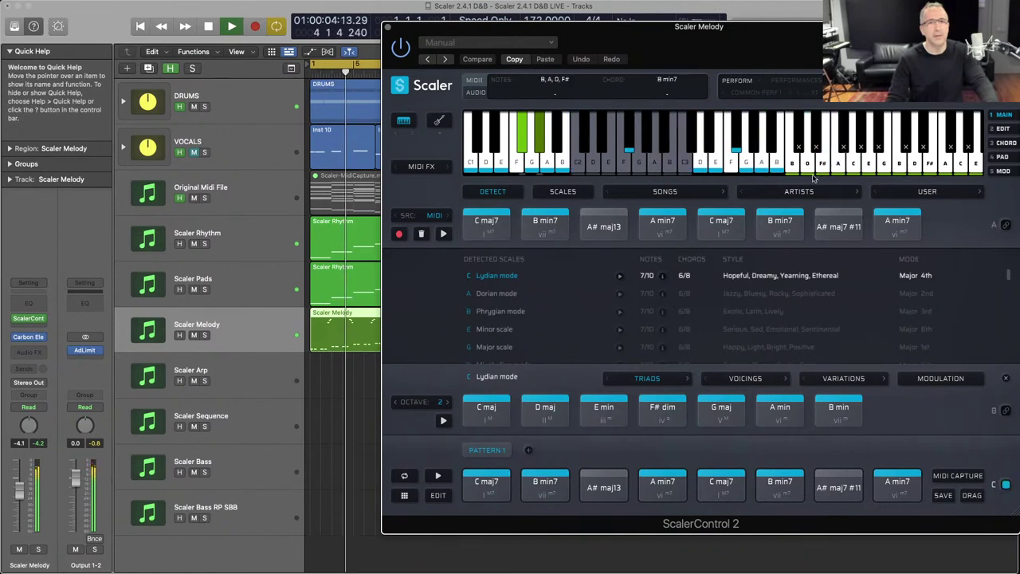
key("space")
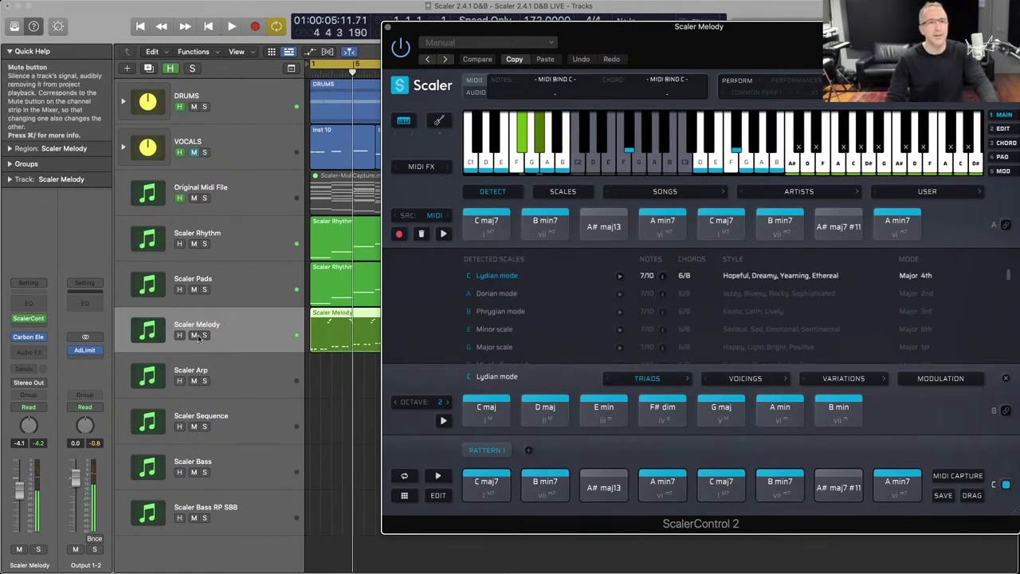
key("s")
key("space")
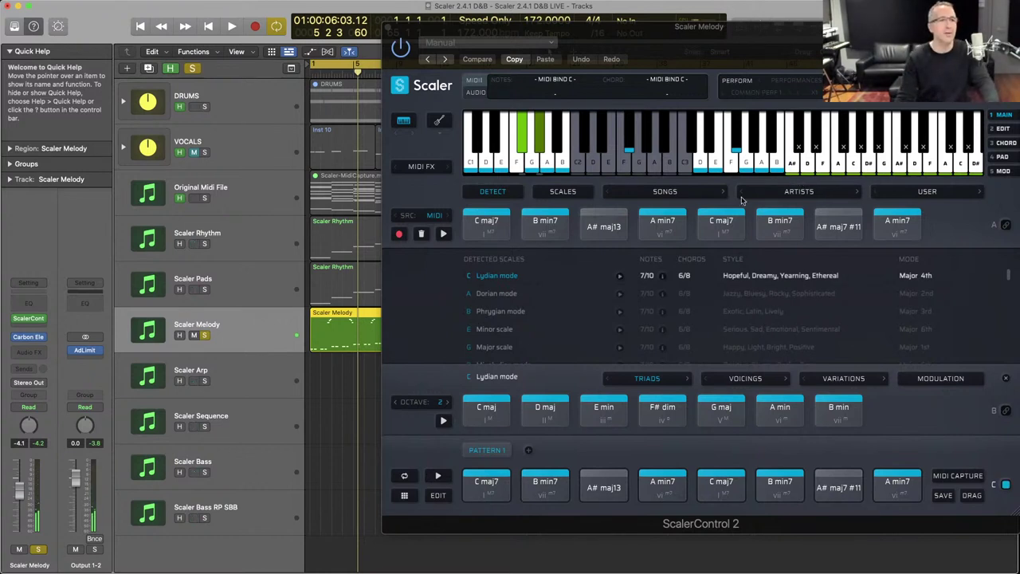
left_click(204, 334)
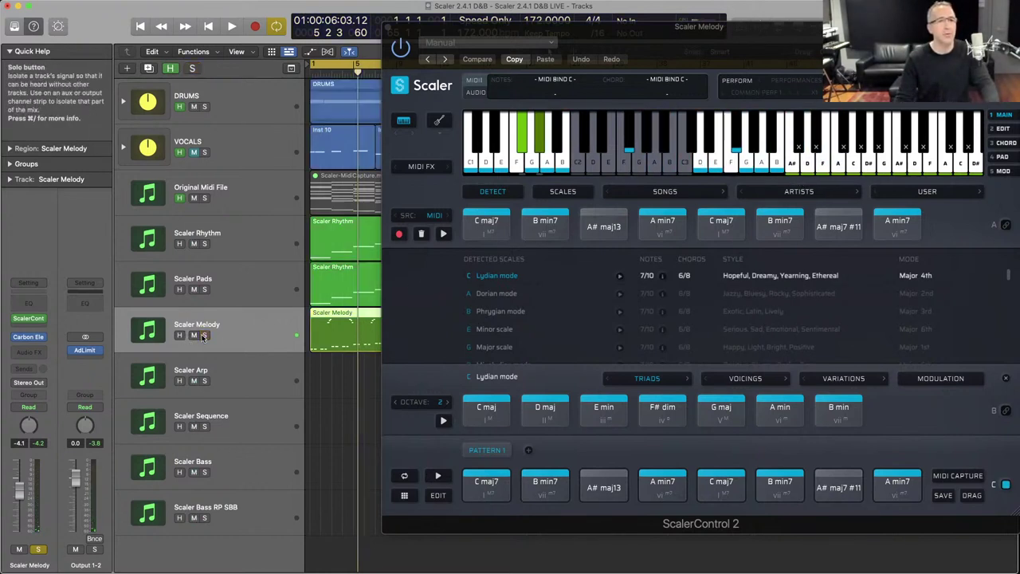
Copy ScalerControl 2 from Scaler Melody to Scaler Arp's MIDI effect slot in the mixer, and hide the mixer.
left_click(231, 365)
key("x")
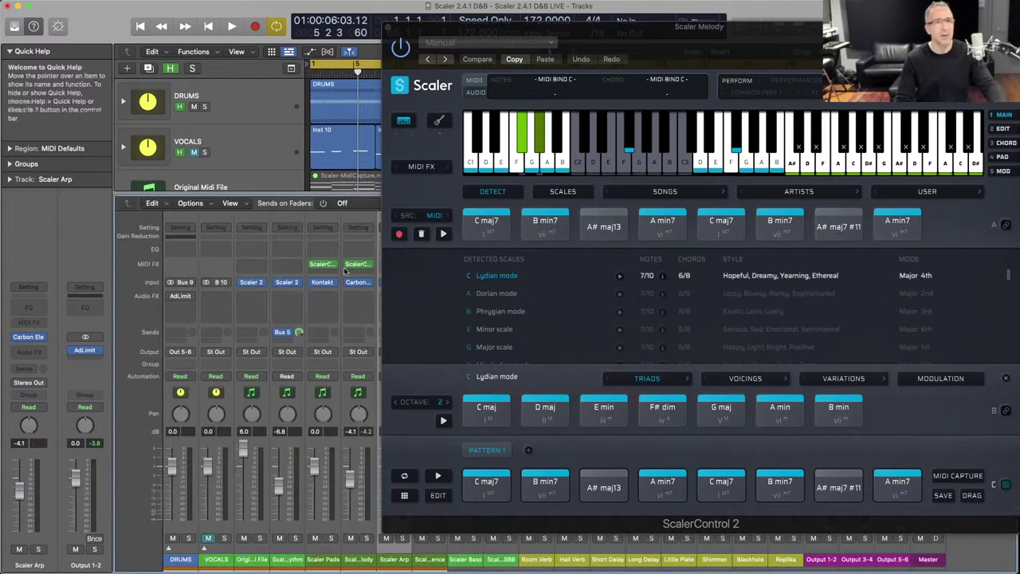
key("v")
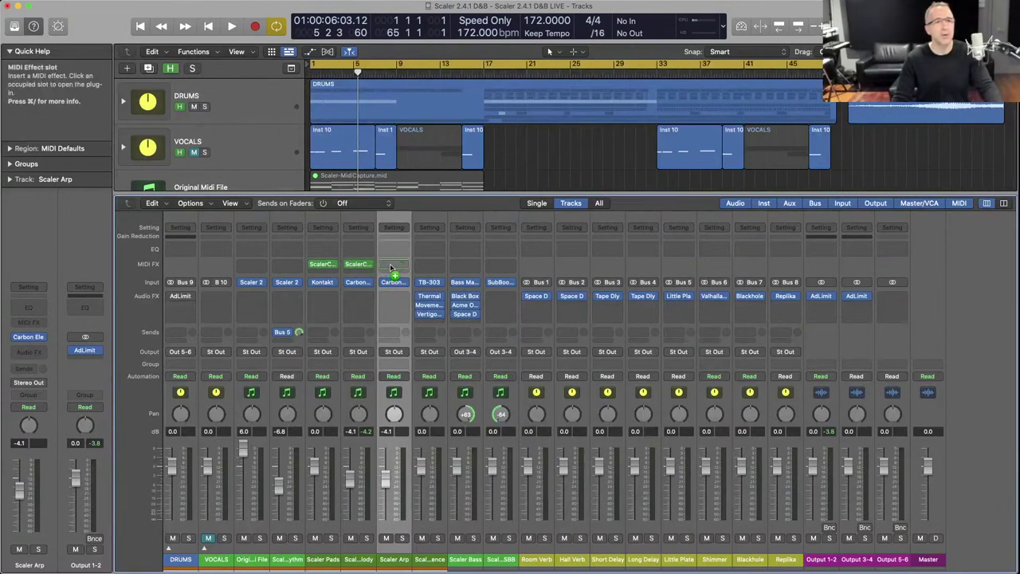
left_click_drag(390, 268, 393, 268)
scroll(302, 144, "down", 2)
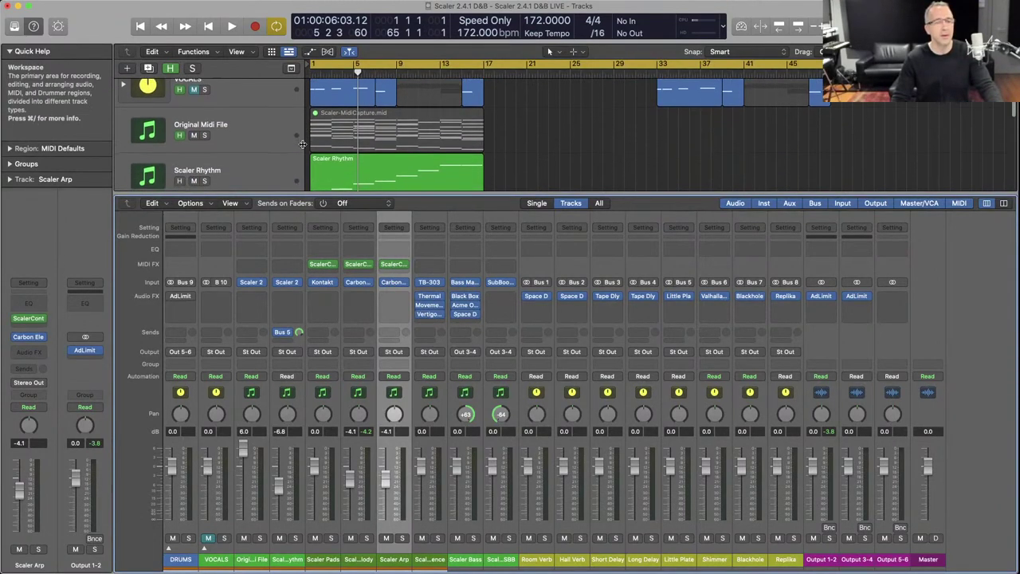
key("c")
key("c")
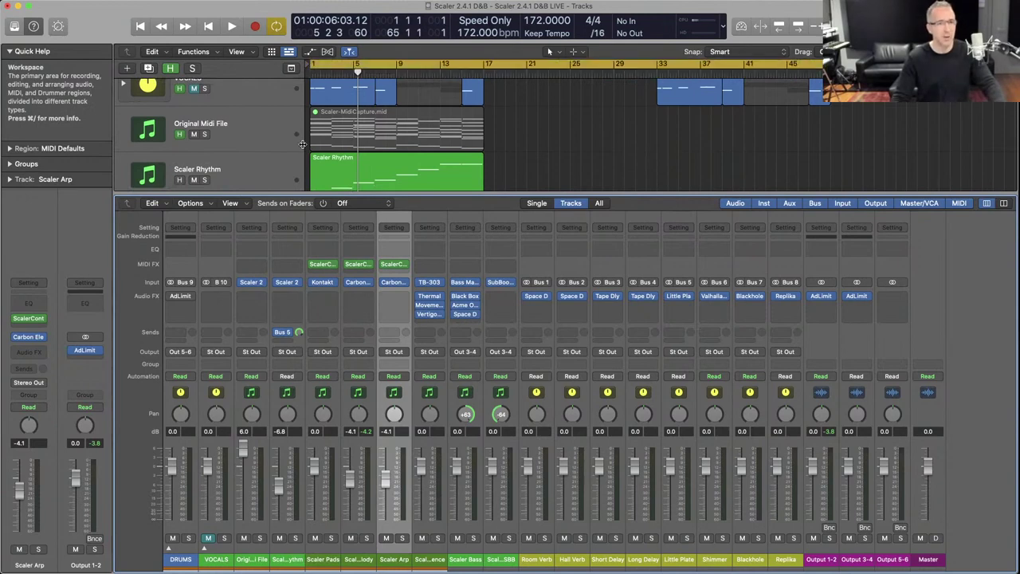
key("x")
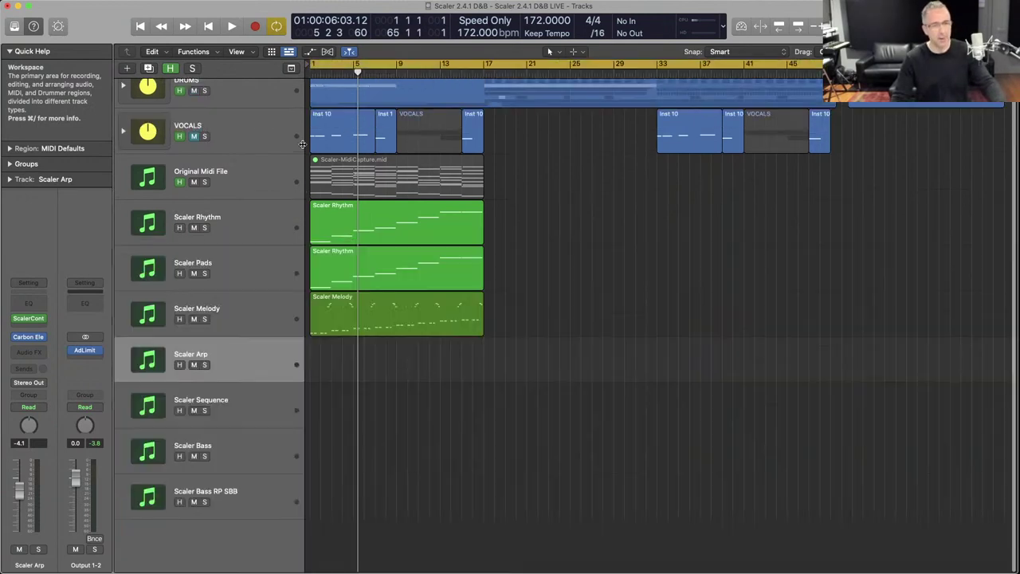
Open Scaler Arp's Carbon Electra synth, play a few notes to check its sound and close the plug-in window.
left_click(27, 337)
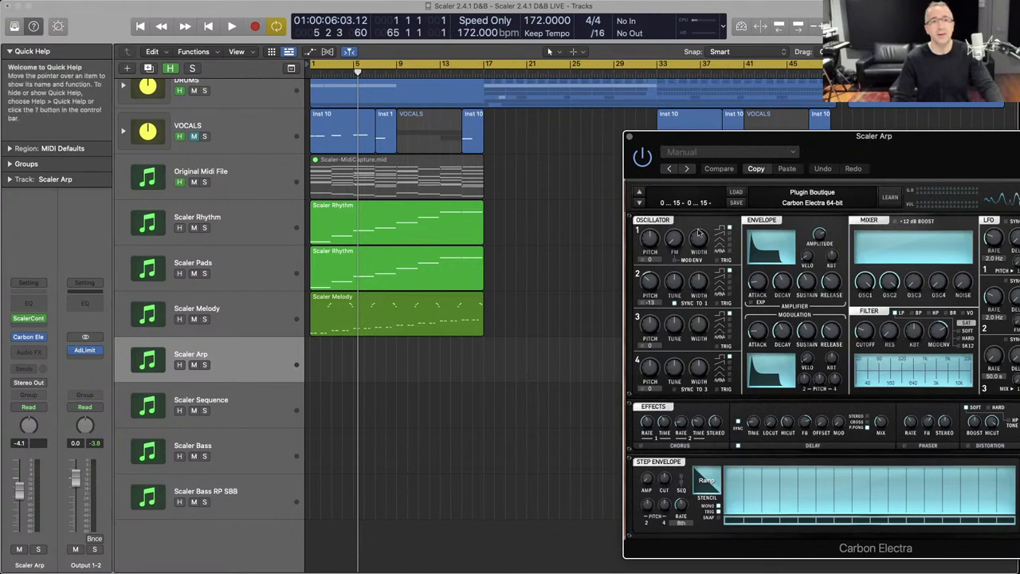
left_click_drag(871, 154, 593, 126)
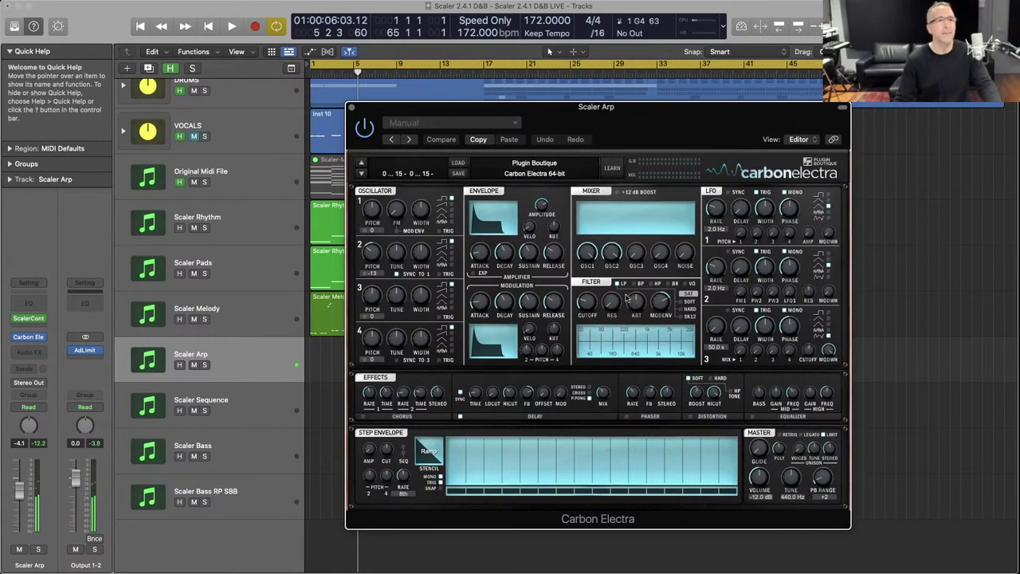
left_click(352, 106)
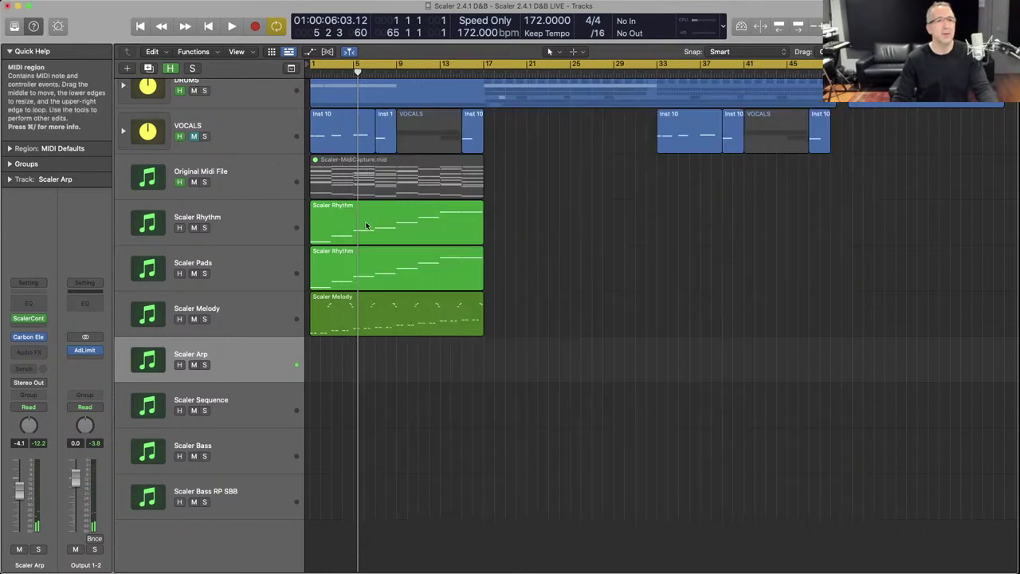
Copy the Scaler Pads region to Scaler Arp at bar 1, solo that track and audition it with its ScalerControl 2 open.
left_click_drag(358, 258, 357, 350)
left_click(28, 318)
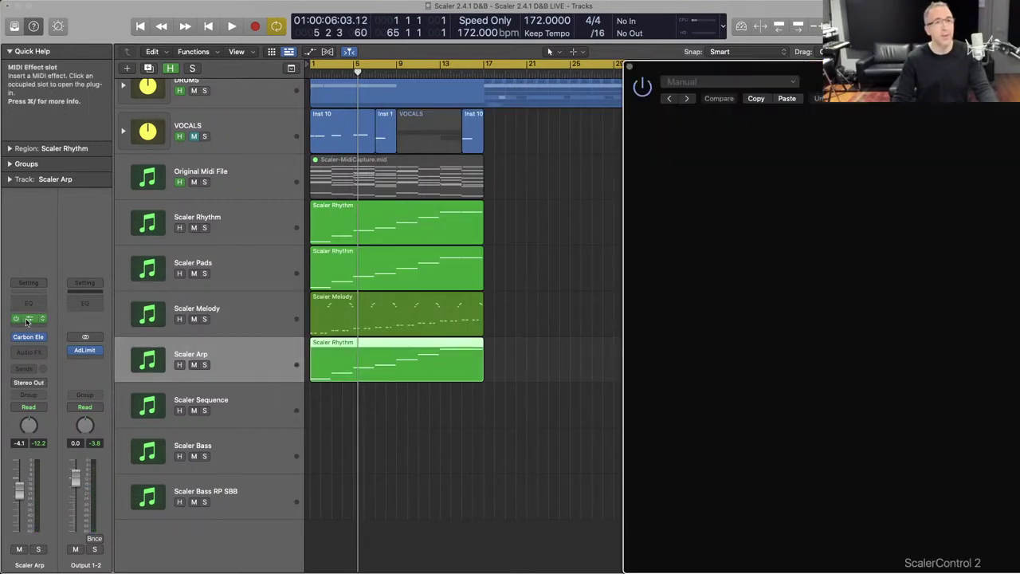
key("s")
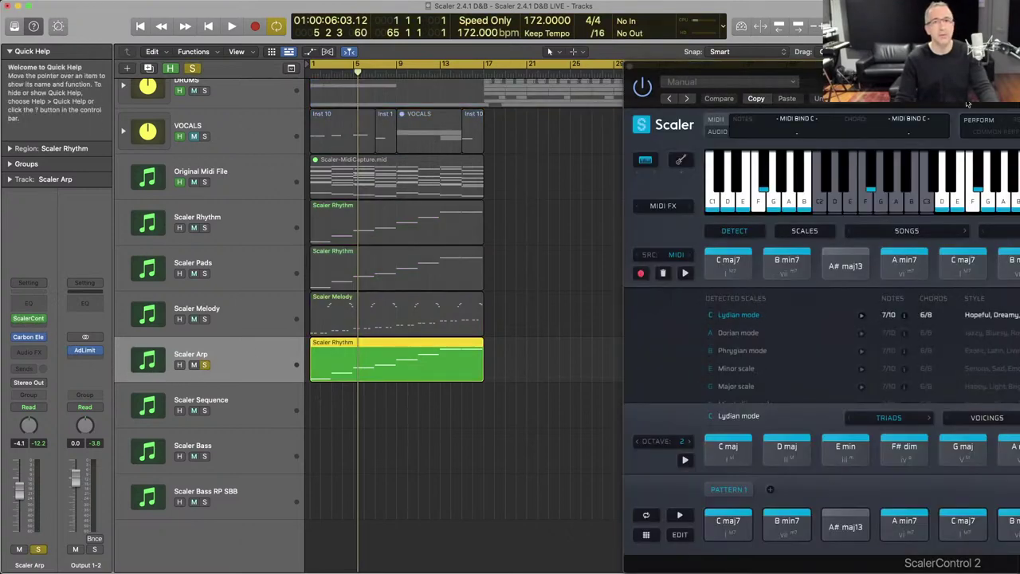
left_click_drag(975, 78, 633, 48)
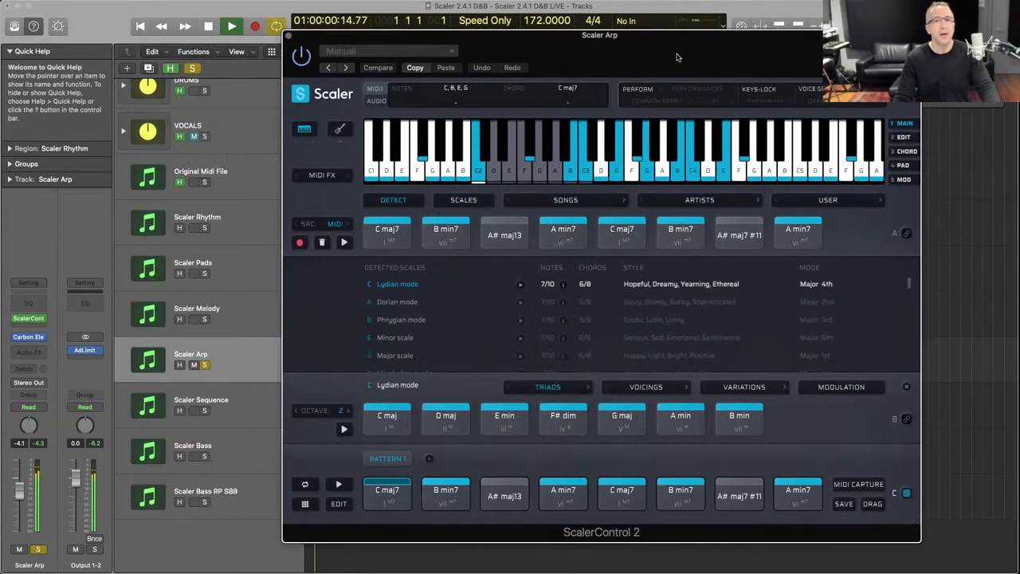
key("space")
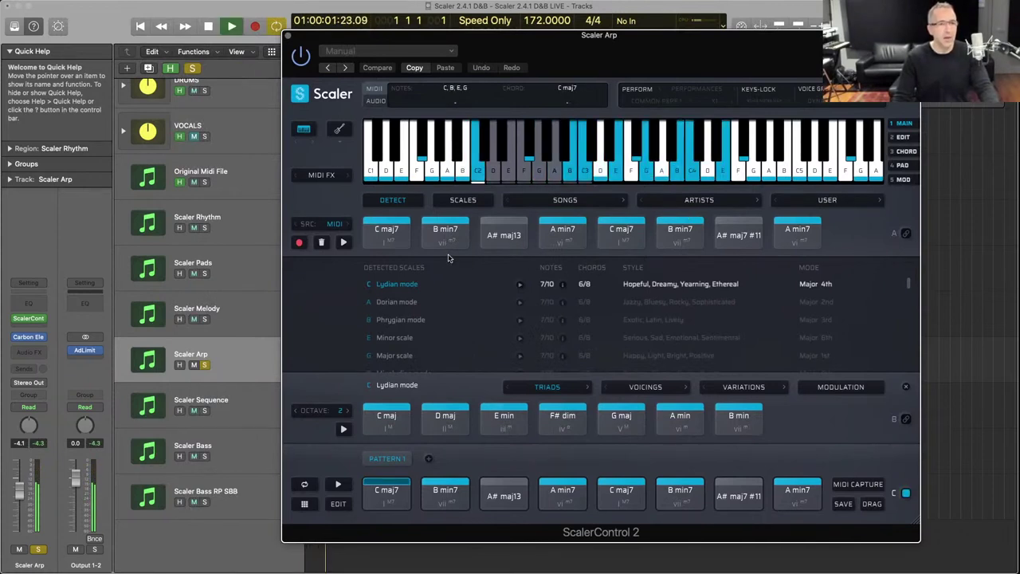
key("space")
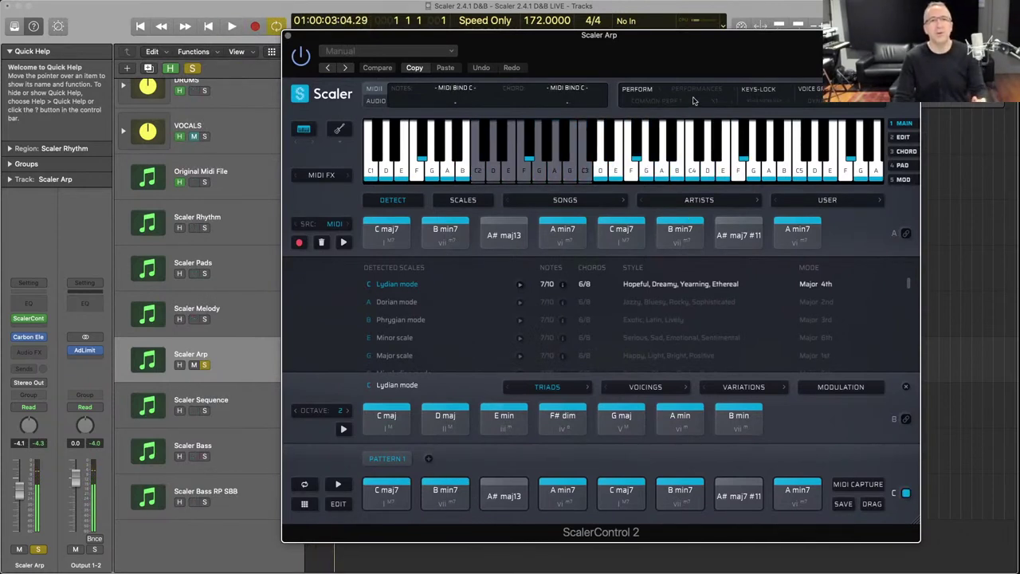
Switch Scaler Arp's ScalerControl 2 performance mode to Arpeggio, audition the soloed track and close the plug-in window.
left_click(696, 89)
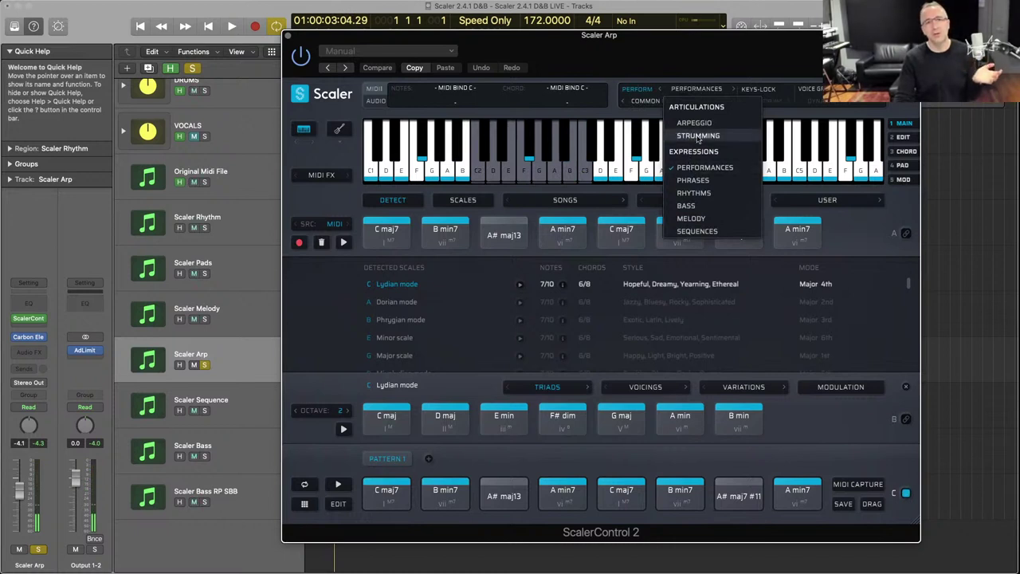
left_click(698, 124)
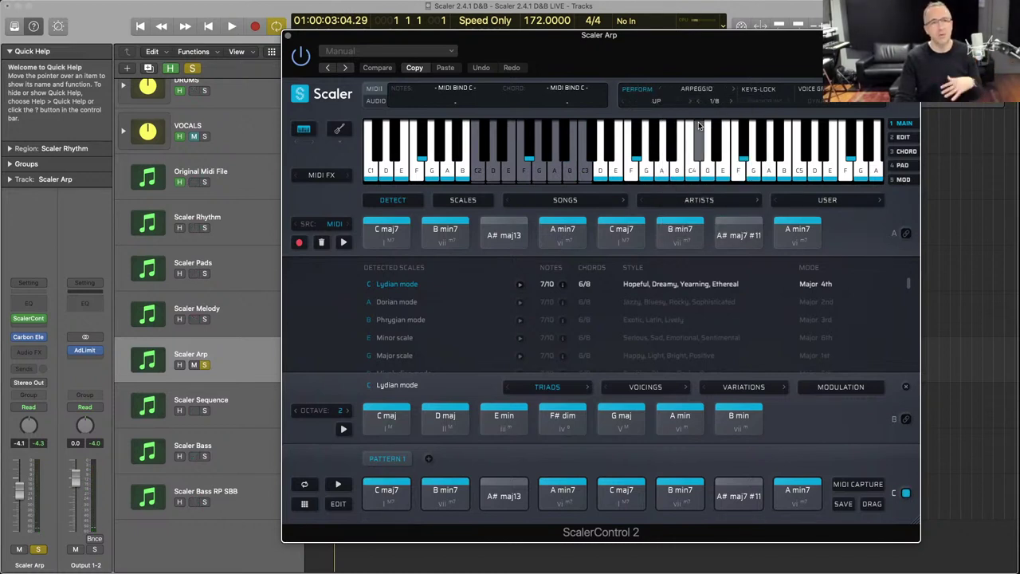
key("space")
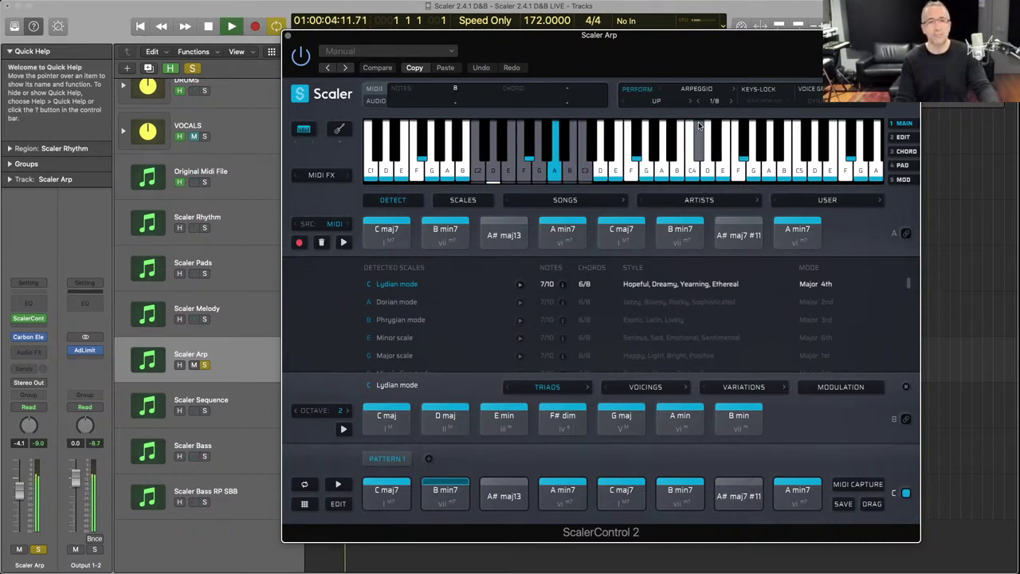
key("space")
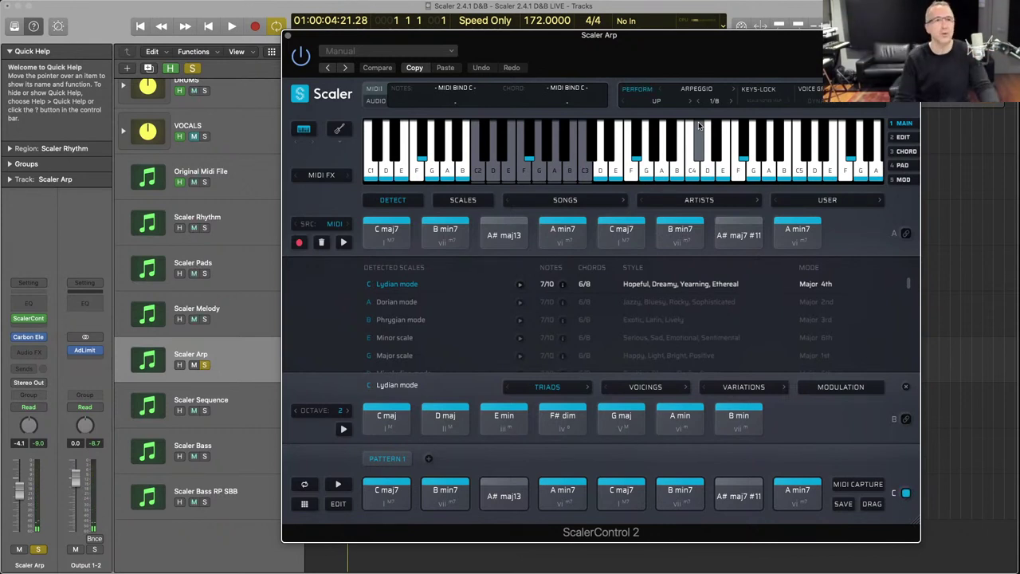
key("space")
key("space")
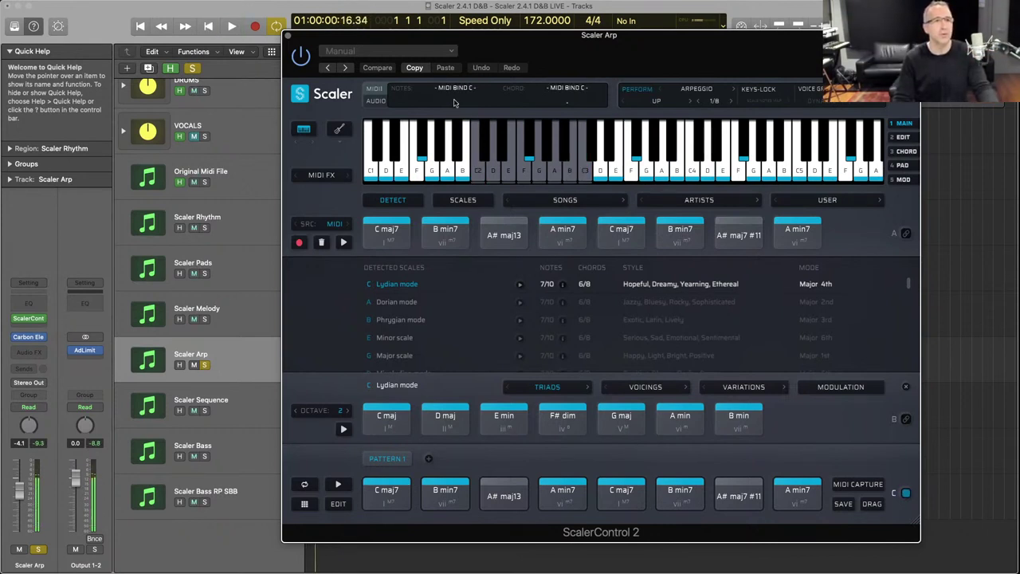
left_click(286, 35)
double_click(396, 177)
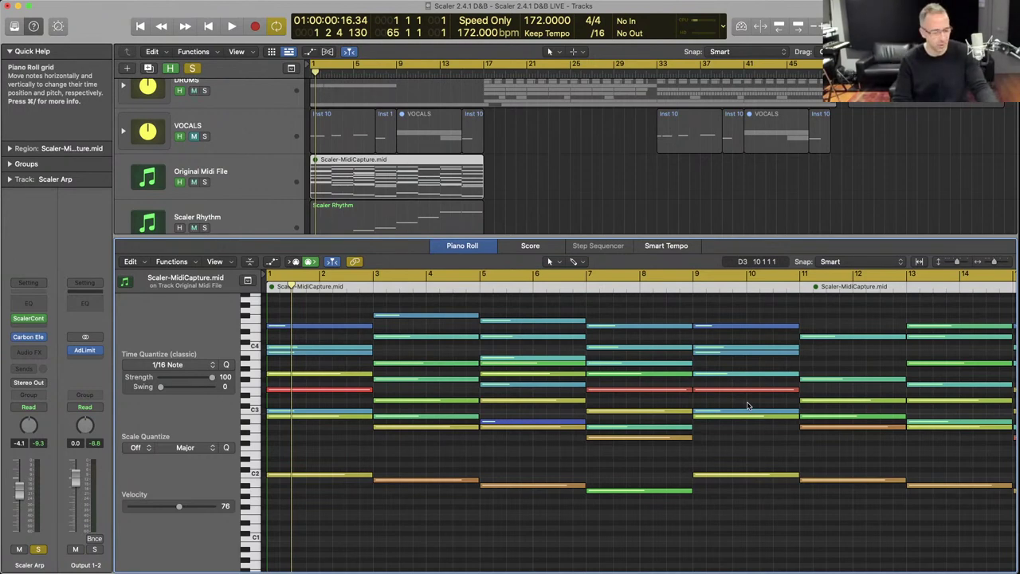
key("x")
key("x")
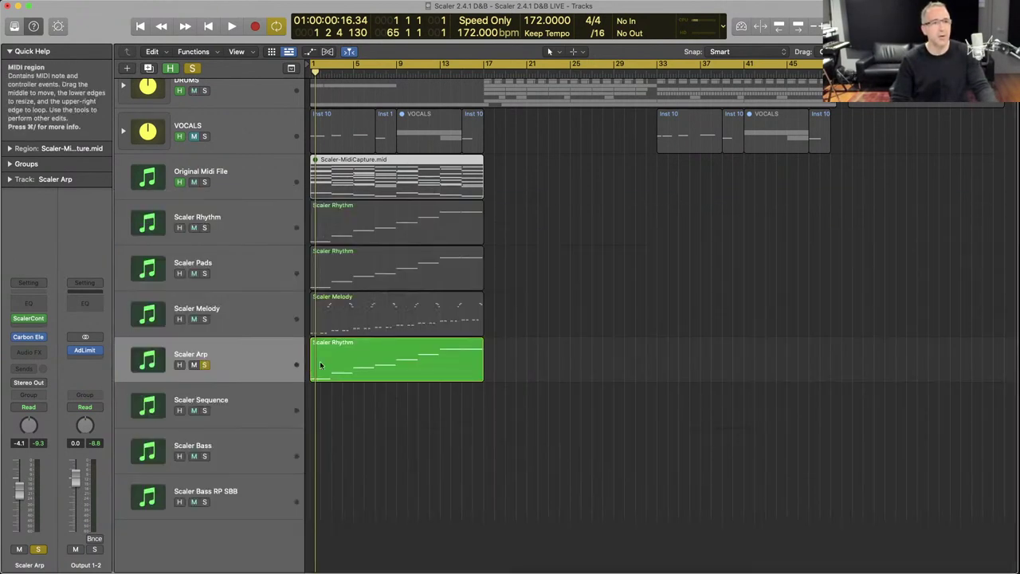
Solo Scaler Melody, Scaler Pads and Scaler Rhythm alongside Scaler Arp, audition them together and clear all the solos.
left_click(204, 319)
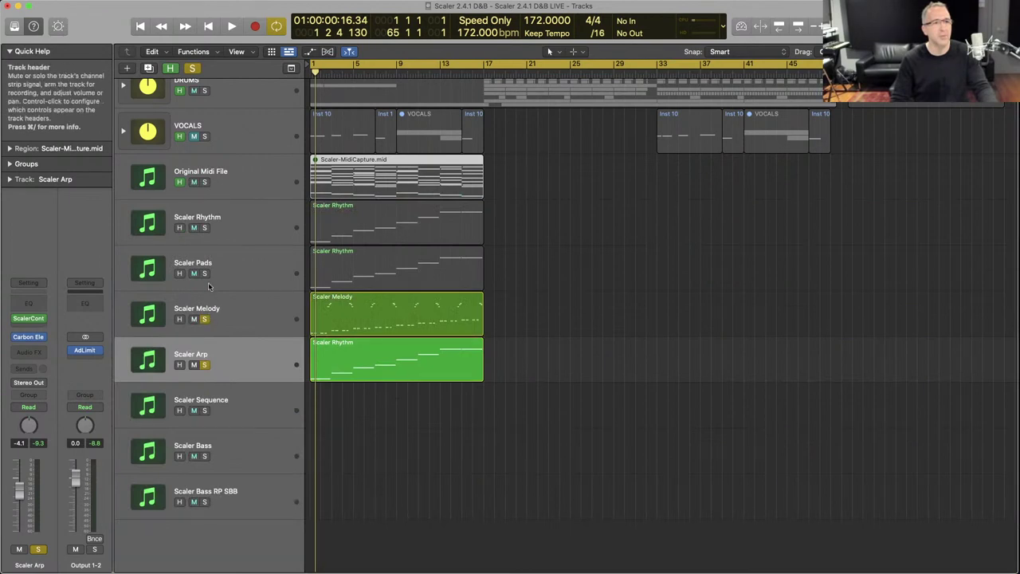
left_click(204, 273)
left_click(204, 228)
key("space")
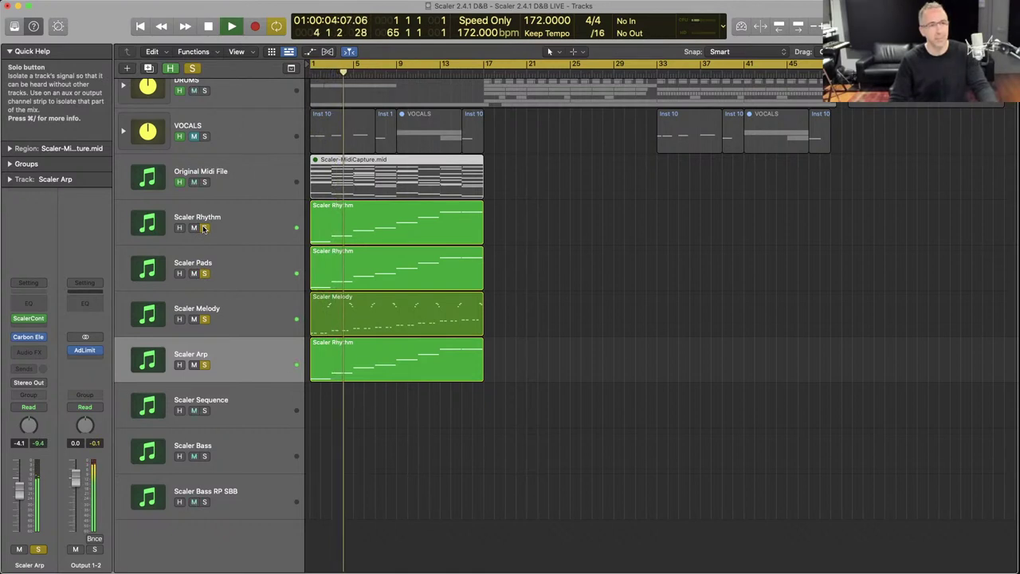
key("space")
left_click(204, 228)
left_click(204, 364, "alt")
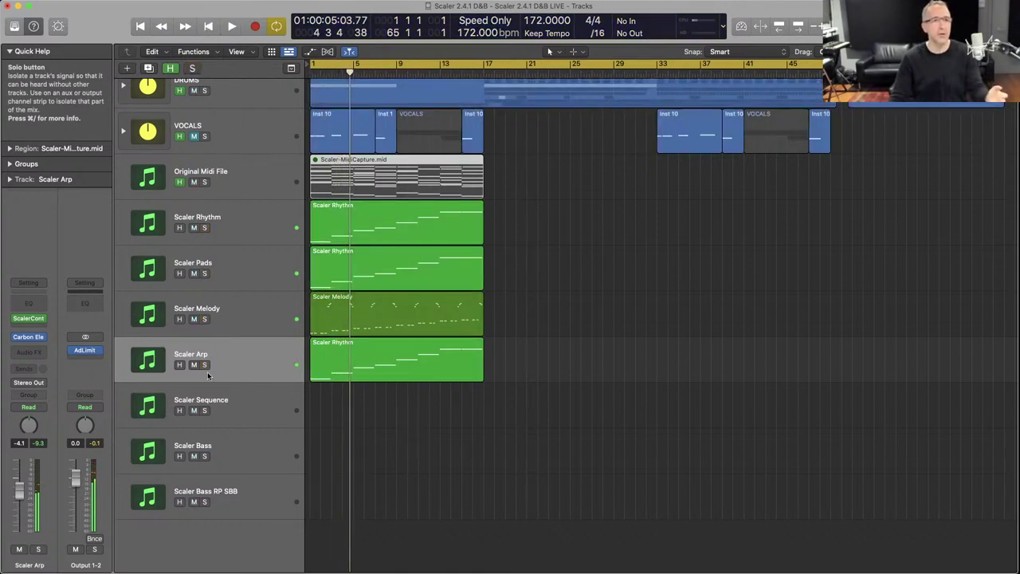
Copy the Scaler Arp region to Scaler Sequence at bar 1, and copy ScalerControl 2 into Scaler Sequence's MIDI effect slot.
left_click_drag(345, 365, 339, 399)
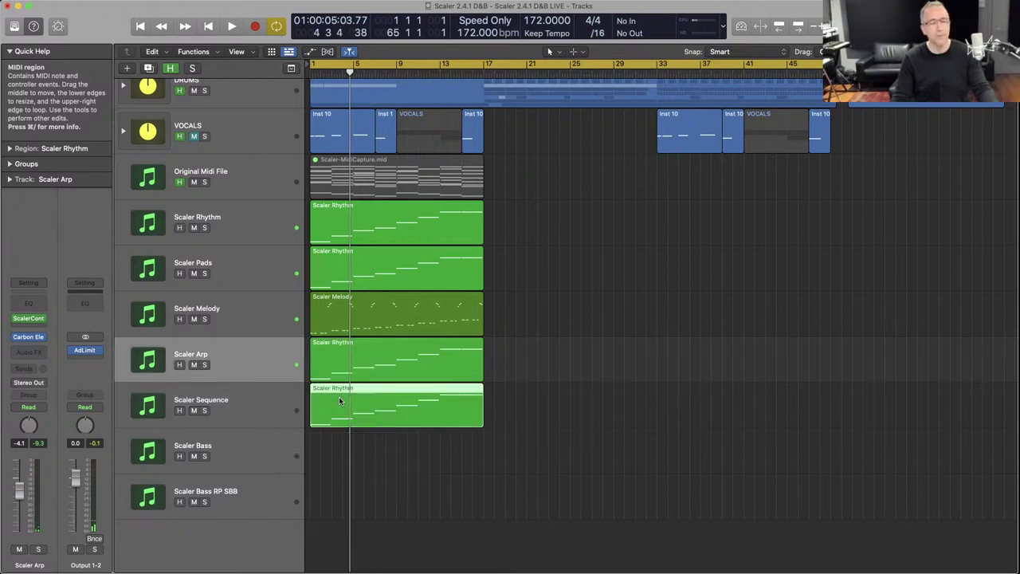
left_click(256, 411)
key("x")
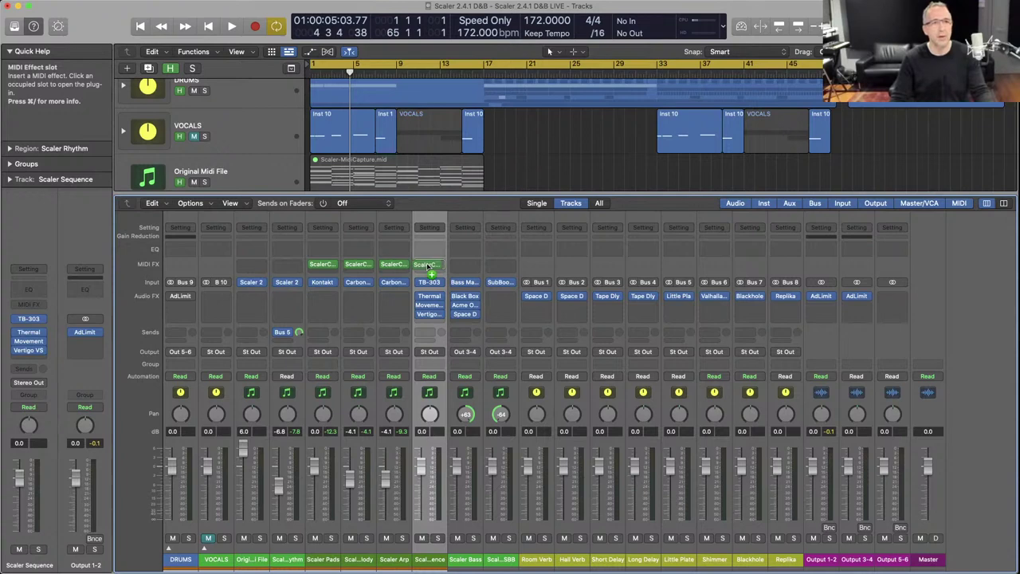
left_click_drag(427, 265, 428, 264)
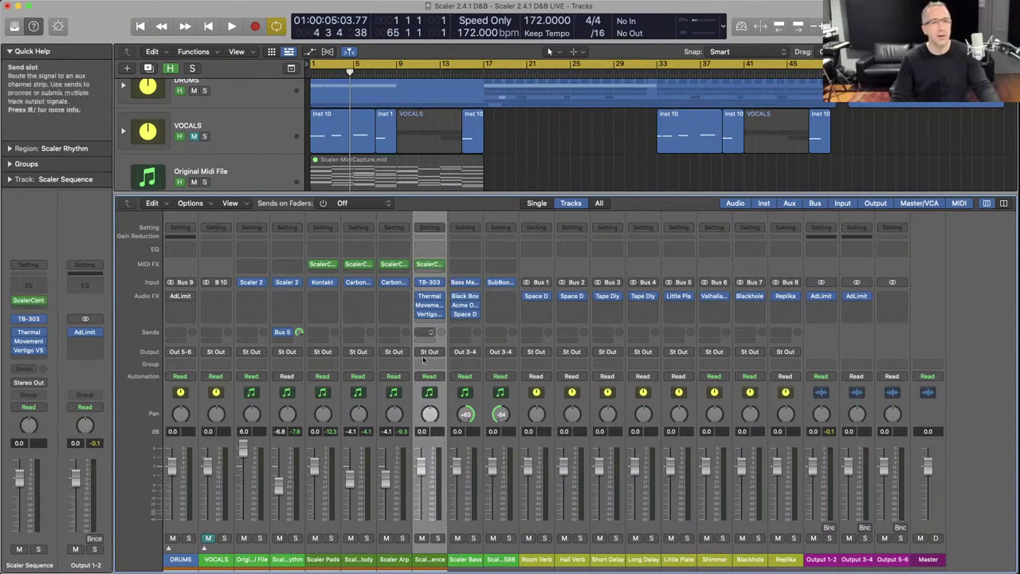
Solo Scaler Sequence, open its ScalerControl 2 fully in view and audition the track with the Arpeggio mode.
left_click(437, 539)
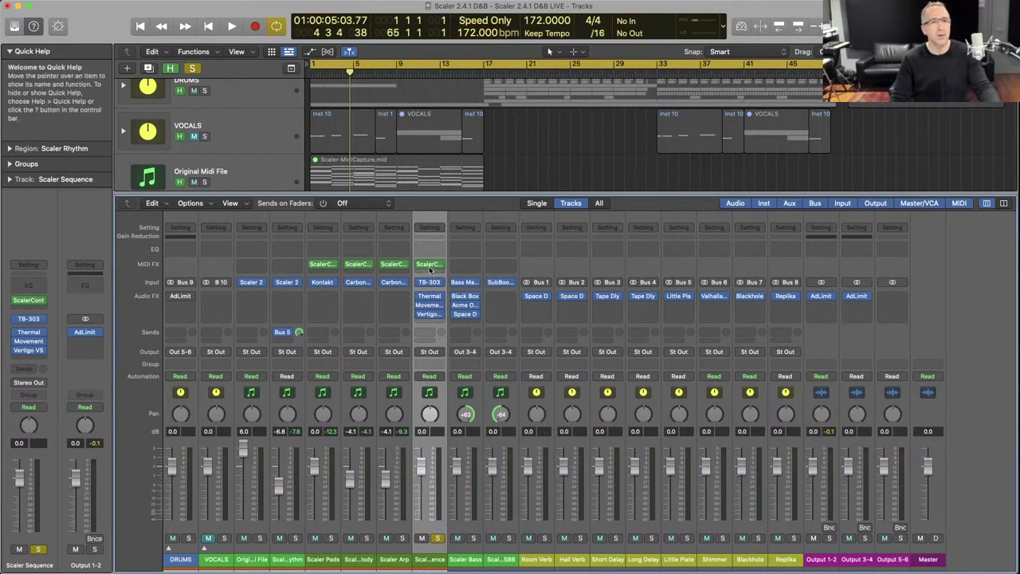
left_click(428, 268)
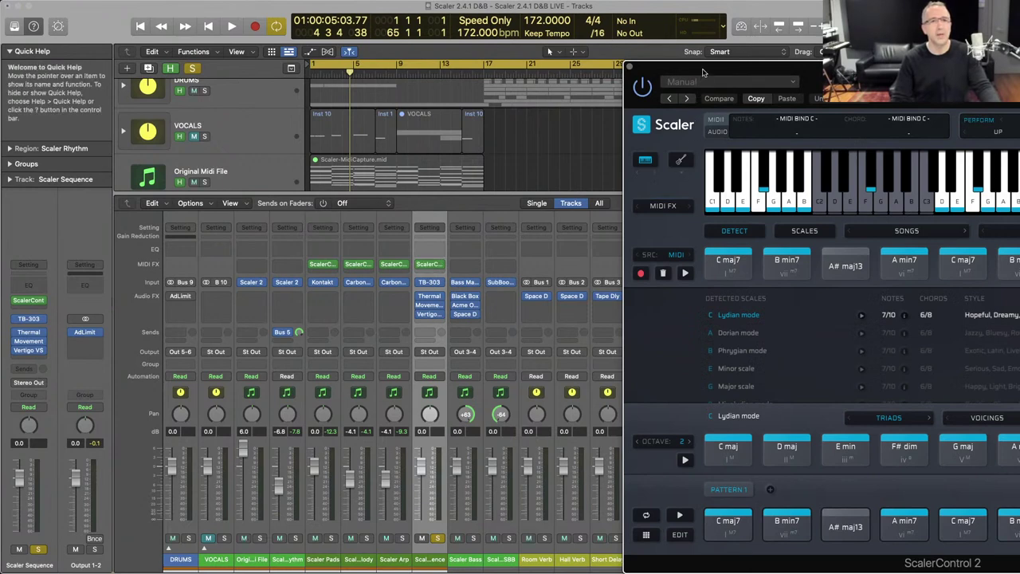
left_click_drag(703, 73, 326, 73)
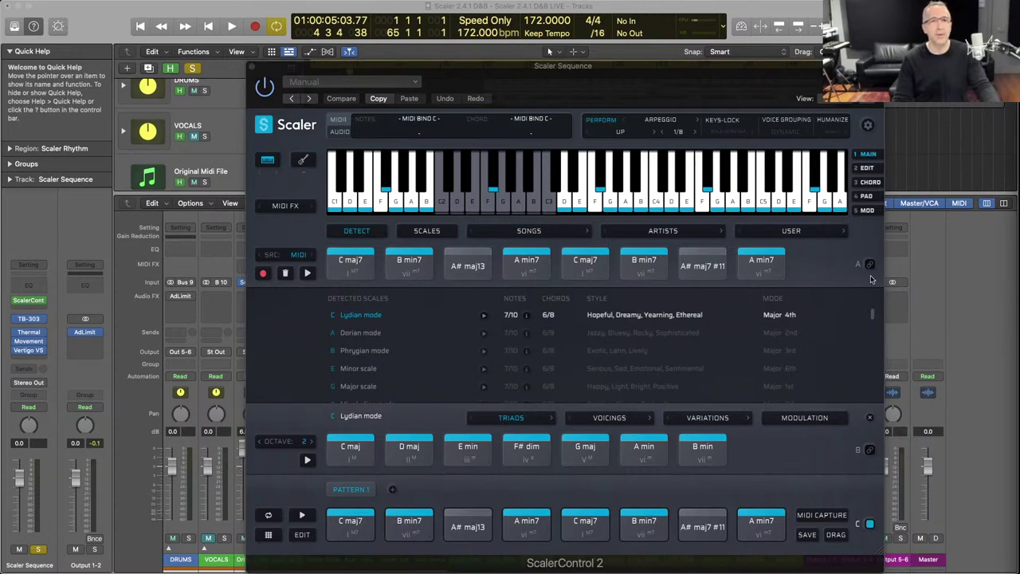
left_click(935, 180)
key("space")
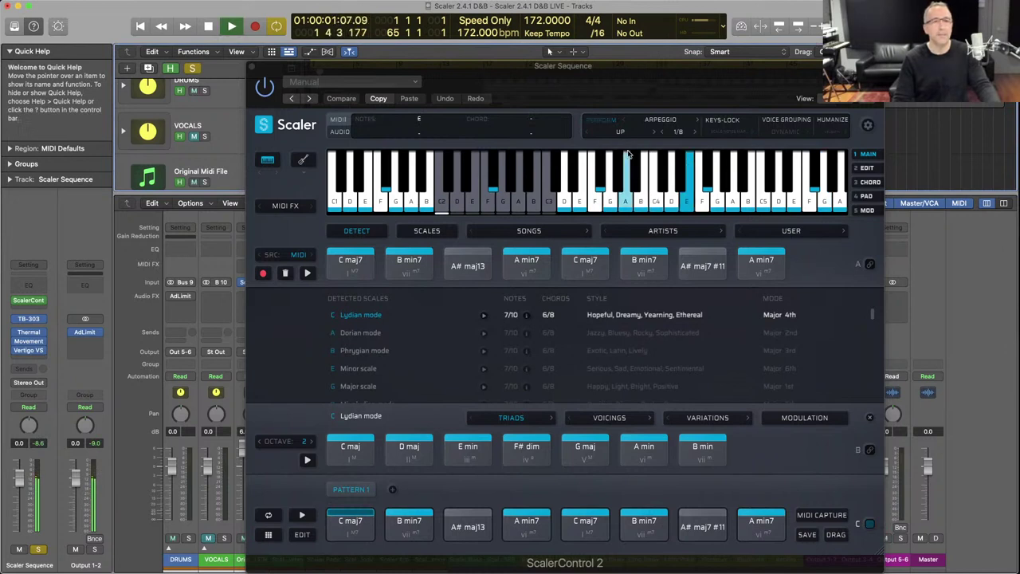
key("space")
Switch Scaler Sequence's performance mode to Sequences and audition the Basic 1 and Basic 2 patterns.
left_click(661, 122)
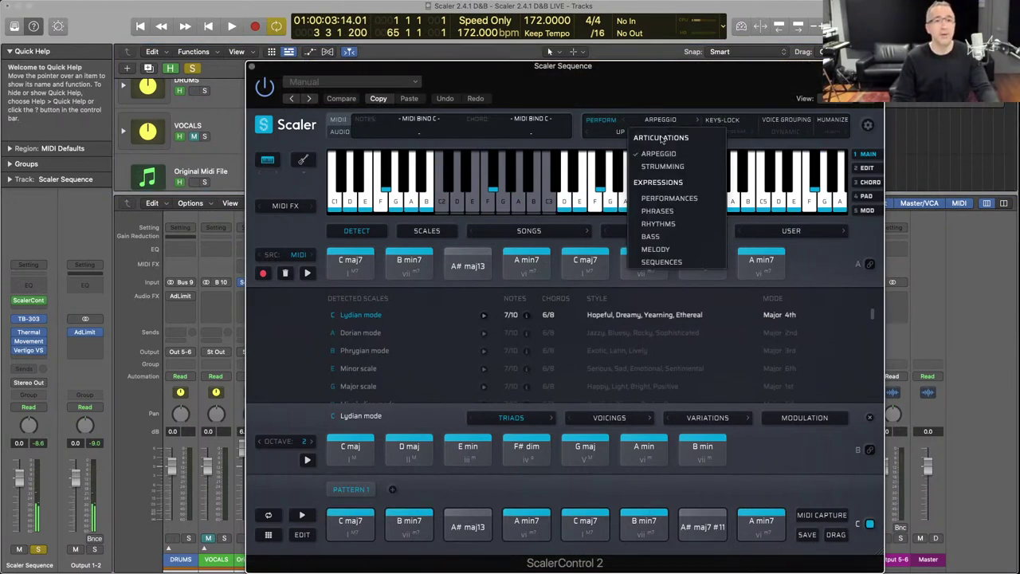
left_click(661, 261)
left_click(613, 133)
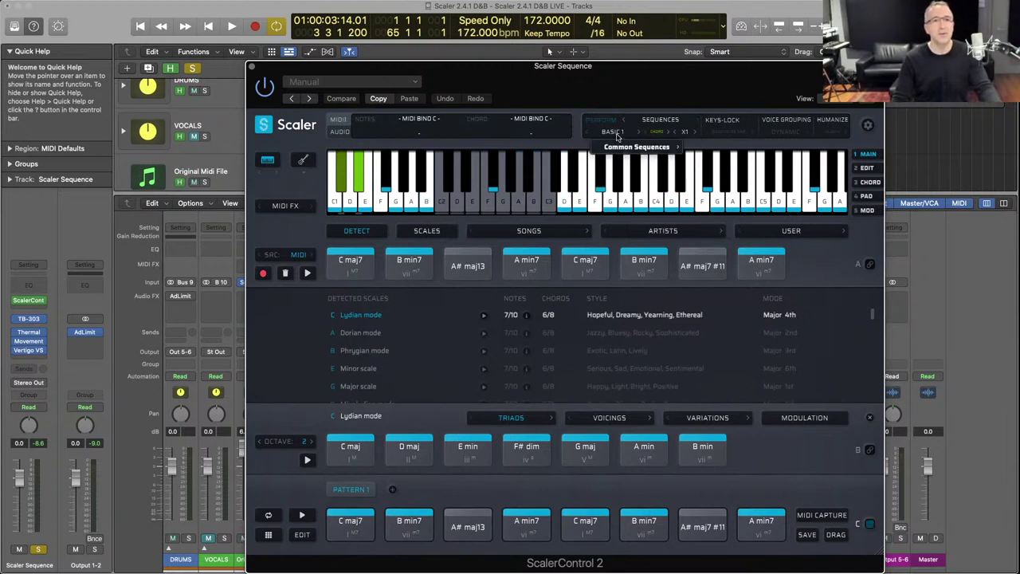
mouse_move(654, 146)
mouse_move(709, 148)
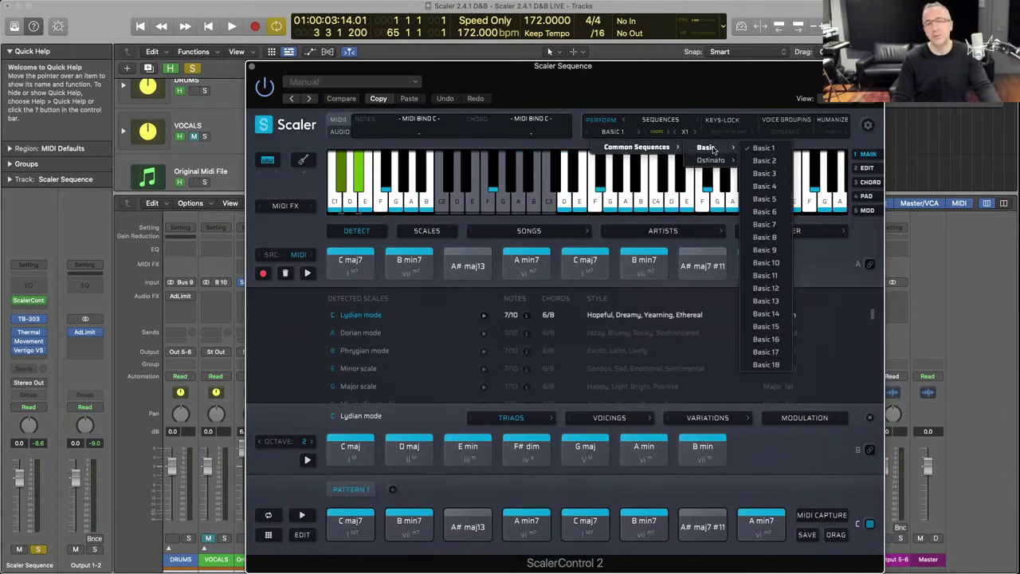
left_click(758, 152)
key("space")
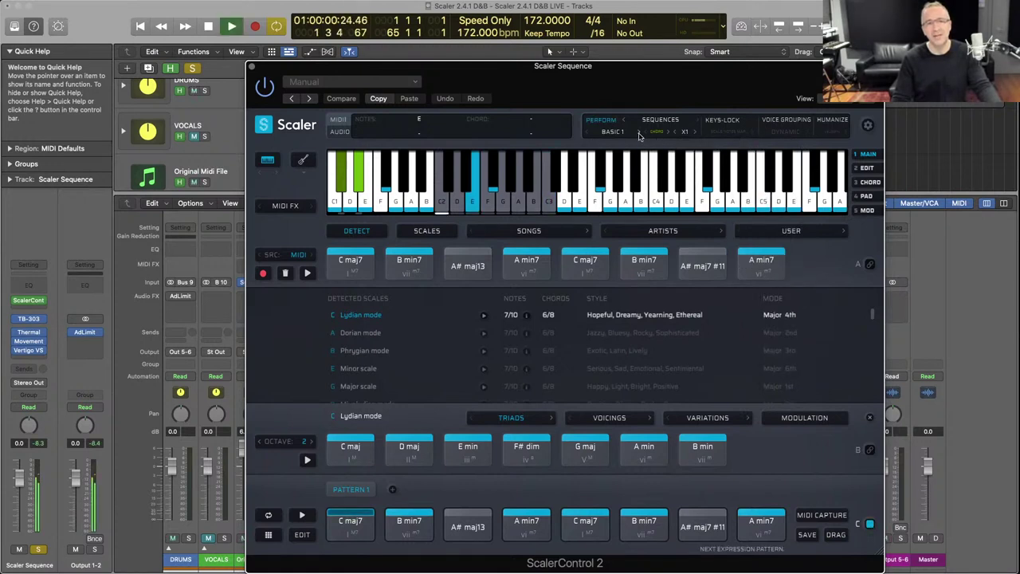
left_click(638, 132)
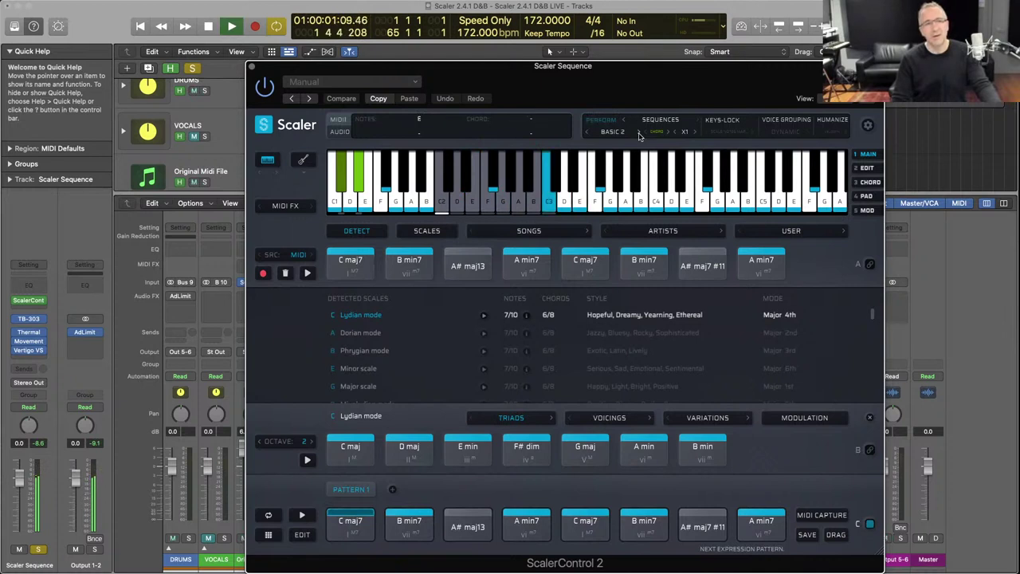
key("space")
Set Scaler Sequence's pattern to Ostinato 1 from the common sequences and start playback.
left_click(618, 133)
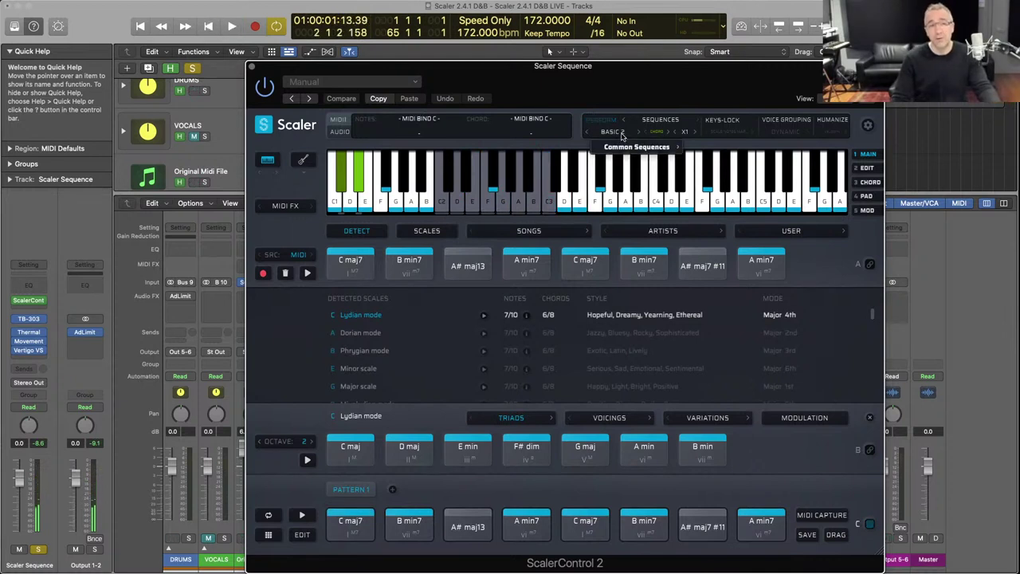
mouse_move(638, 147)
mouse_move(713, 161)
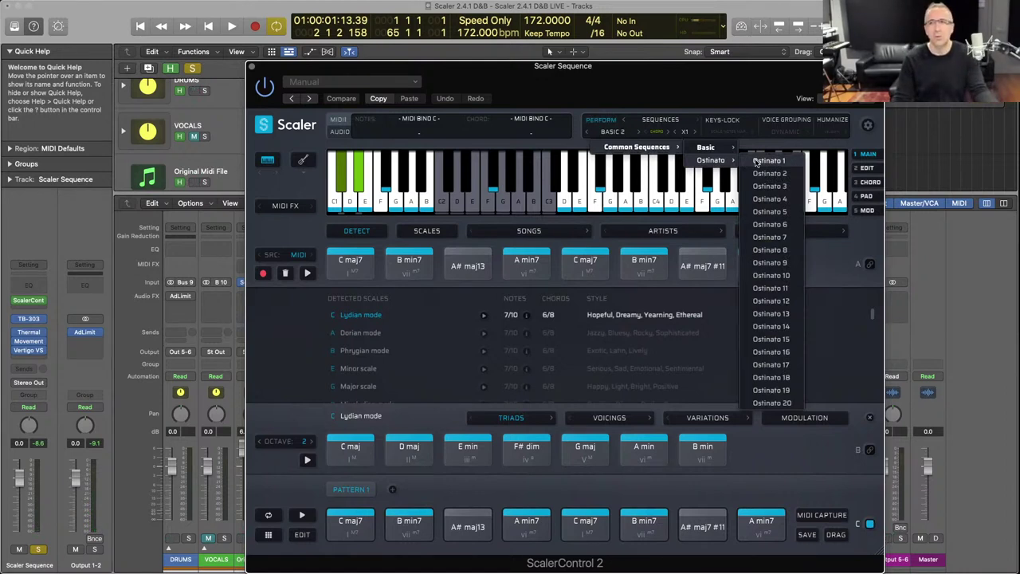
left_click(756, 163)
key("space")
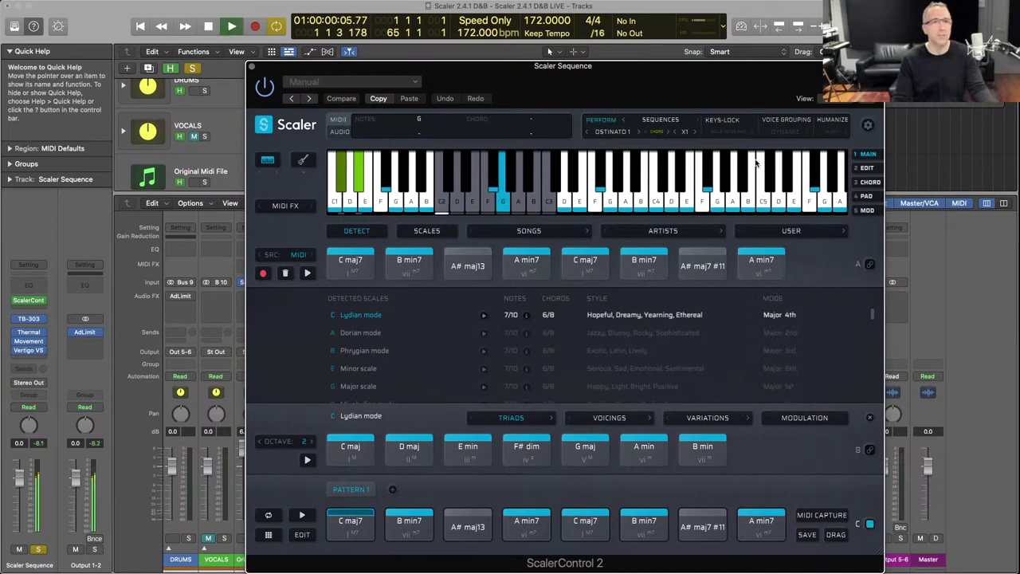
Close the plug-in window and mixer, unsolo Scaler Sequence, and audition it within the full arrangement before stopping playback.
left_click(253, 68)
key("x")
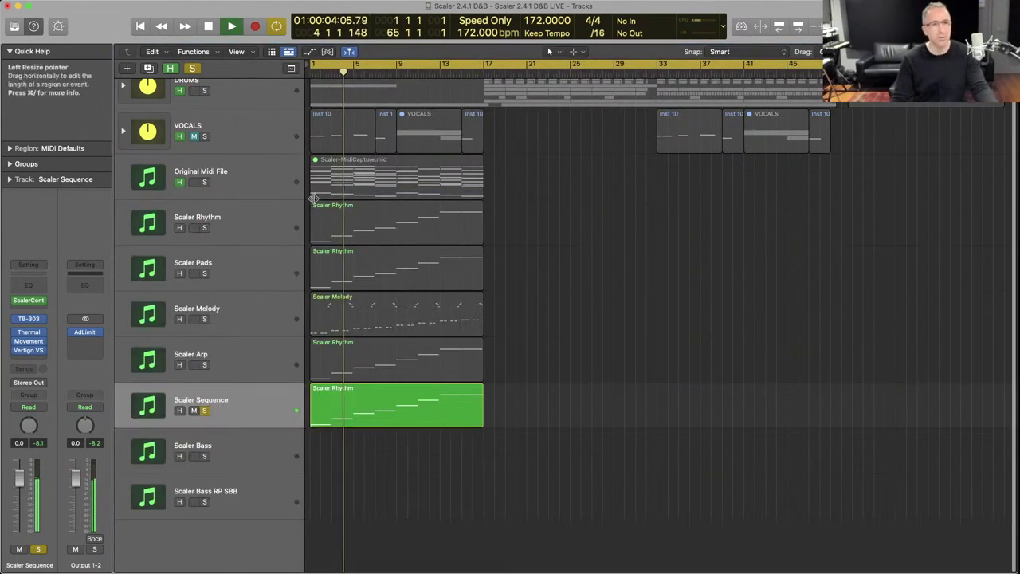
left_click(204, 410)
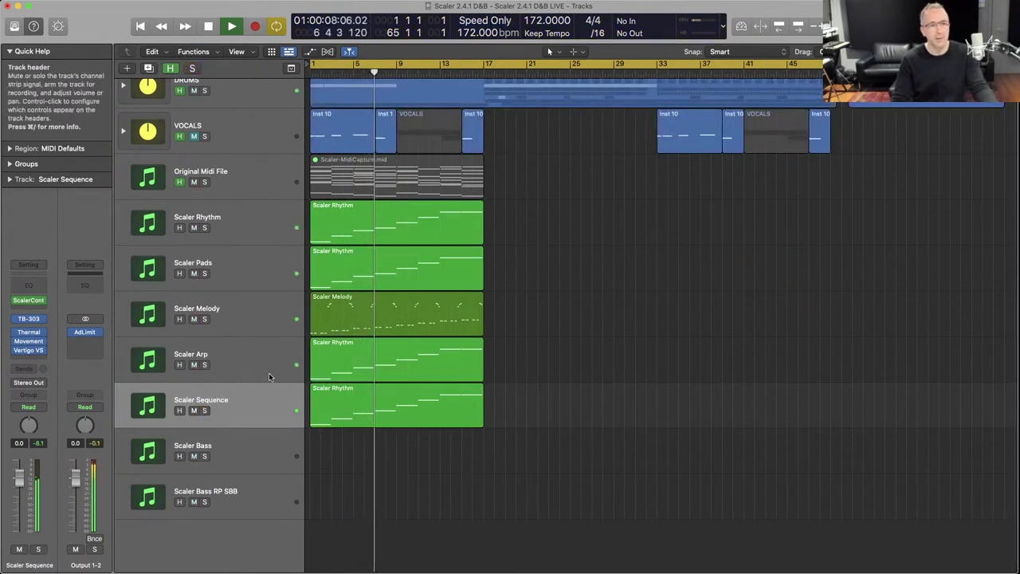
scroll(275, 372, "up", 1)
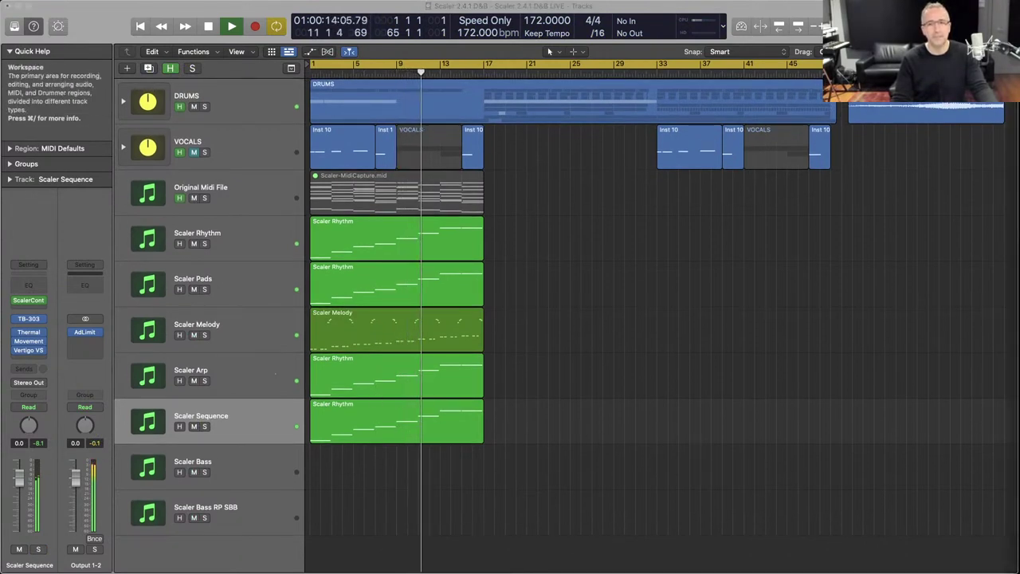
scroll(656, 398, "down", 1)
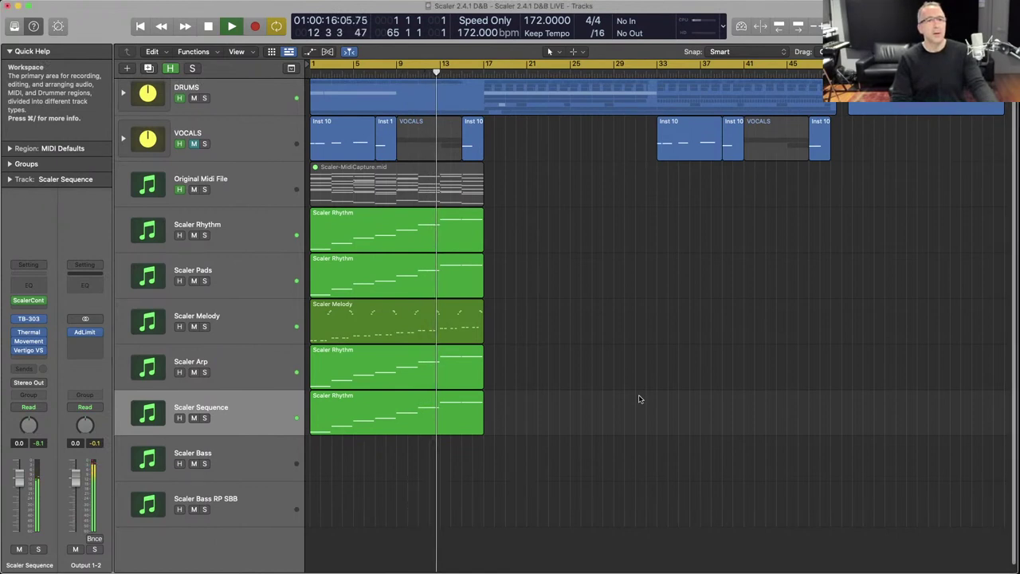
key("space")
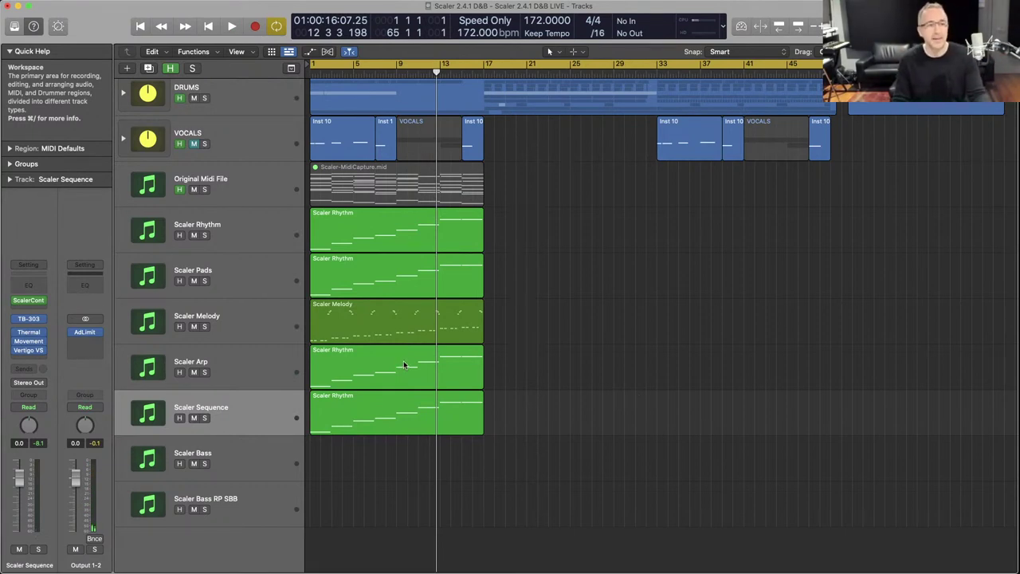
Copy the Scaler Sequence region at bar 1 and its ScalerControl 2 to the Scaler Bass track, and open the copied plug-in.
left_click(253, 449)
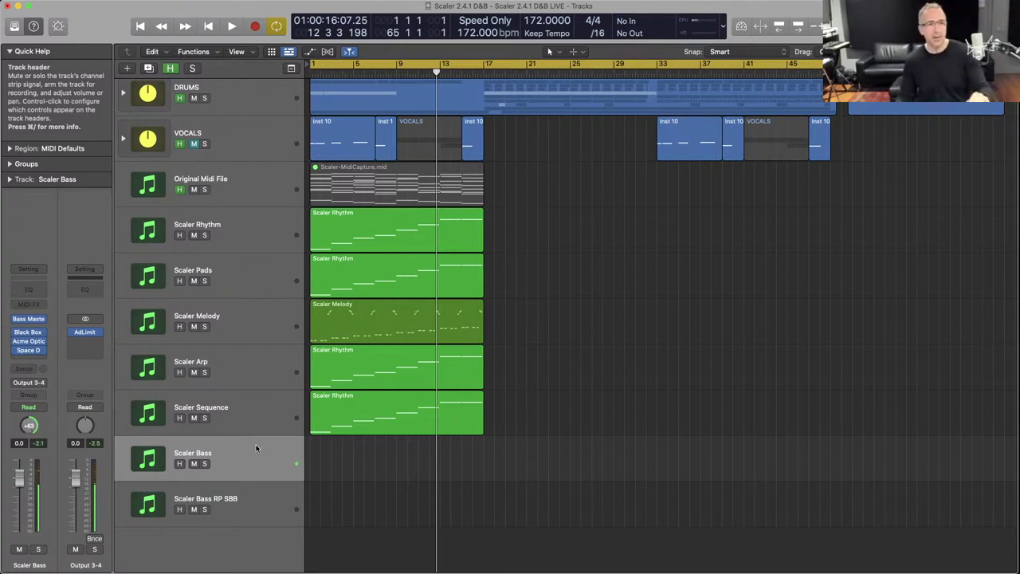
left_click_drag(343, 413, 333, 447)
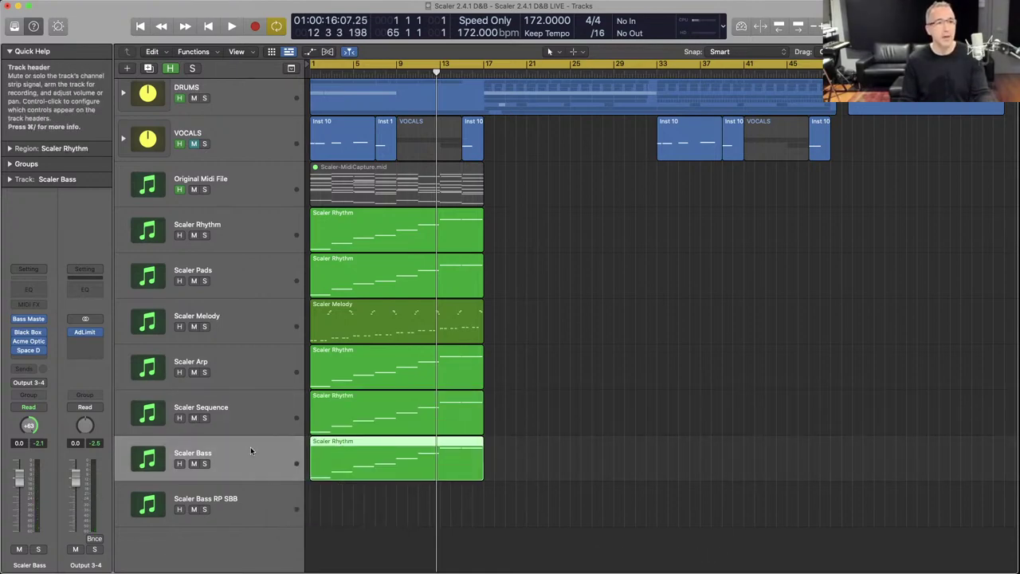
key("x")
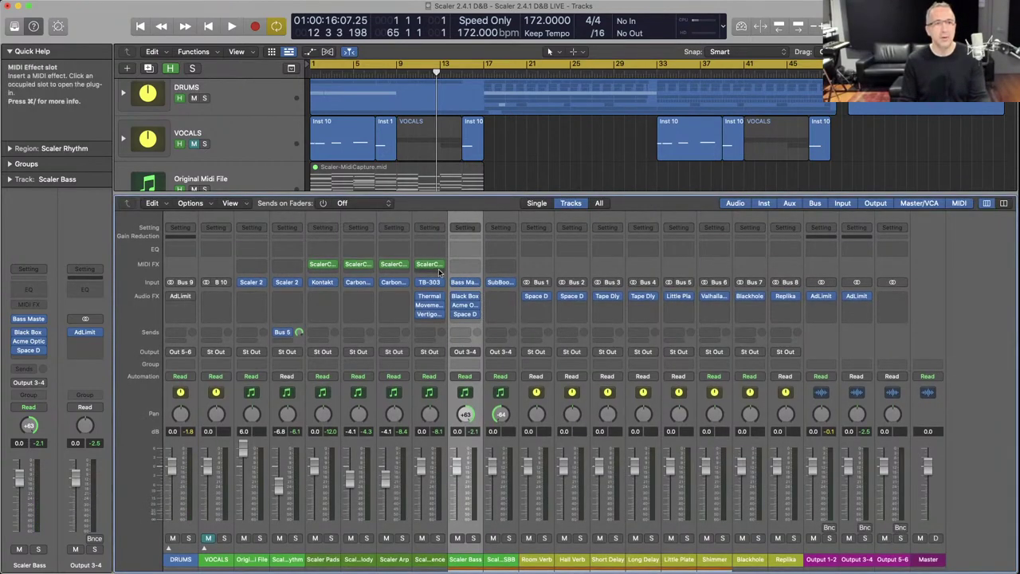
left_click_drag(468, 261, 467, 264)
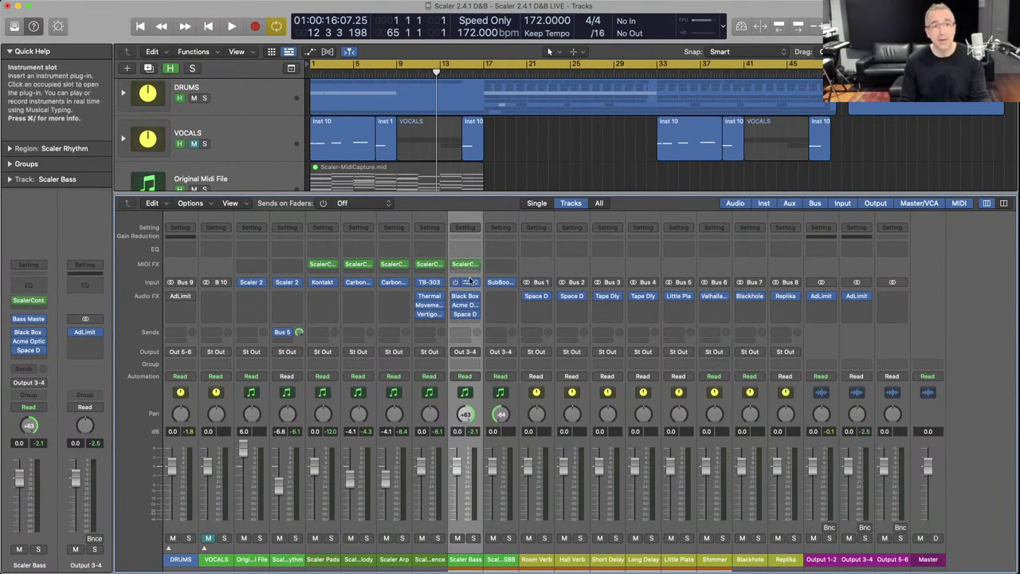
left_click(467, 266)
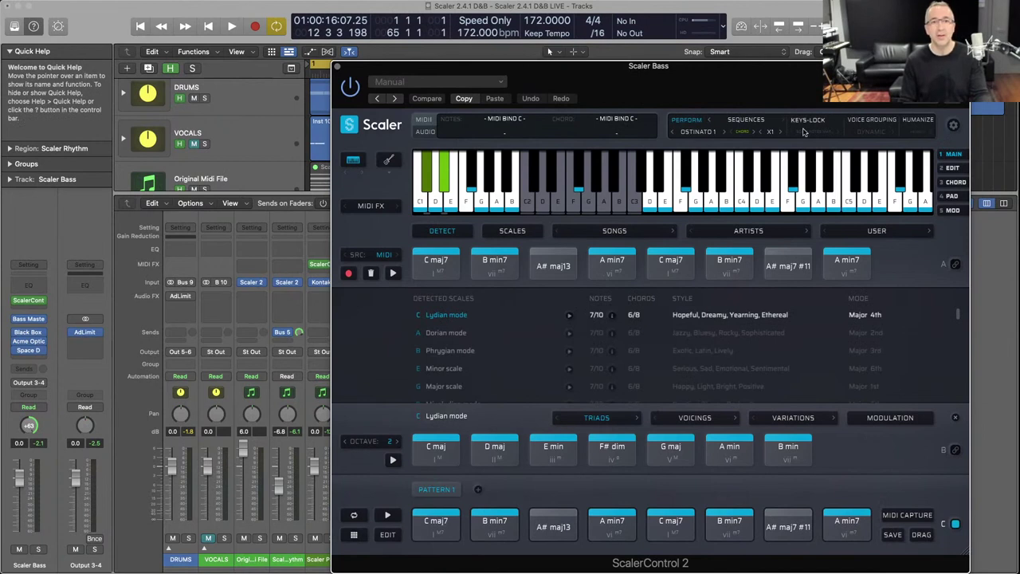
Solo the Scaler Bass track, audition its copied pattern, and switch its performance mode to Bass.
scroll(272, 128, "down", 5)
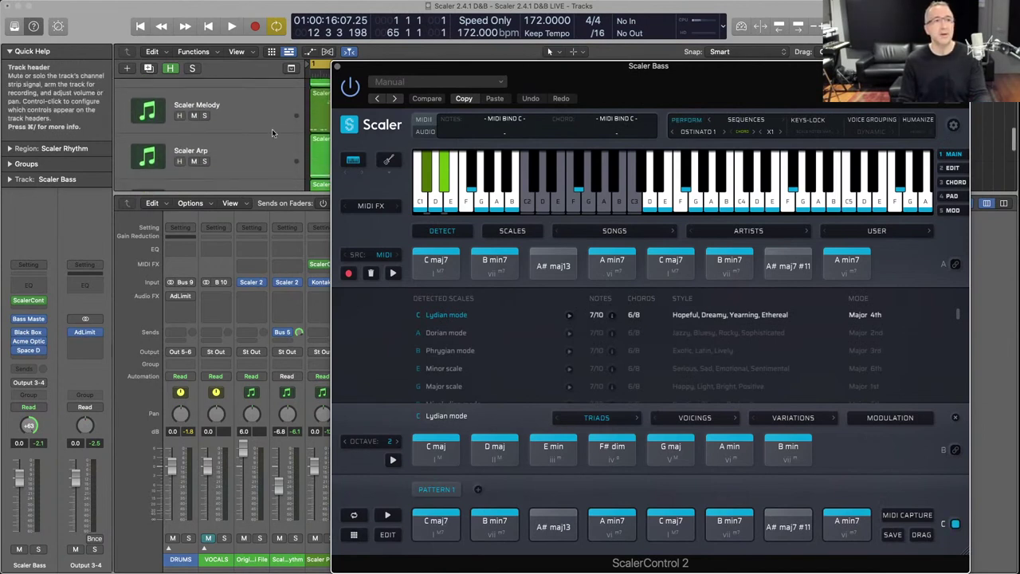
scroll(272, 128, "down", 1)
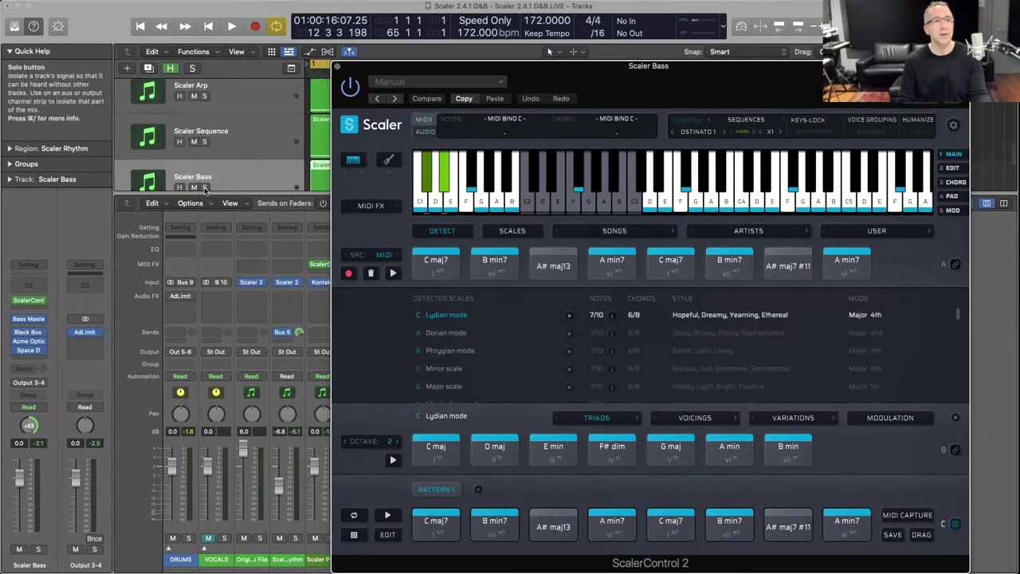
key("s")
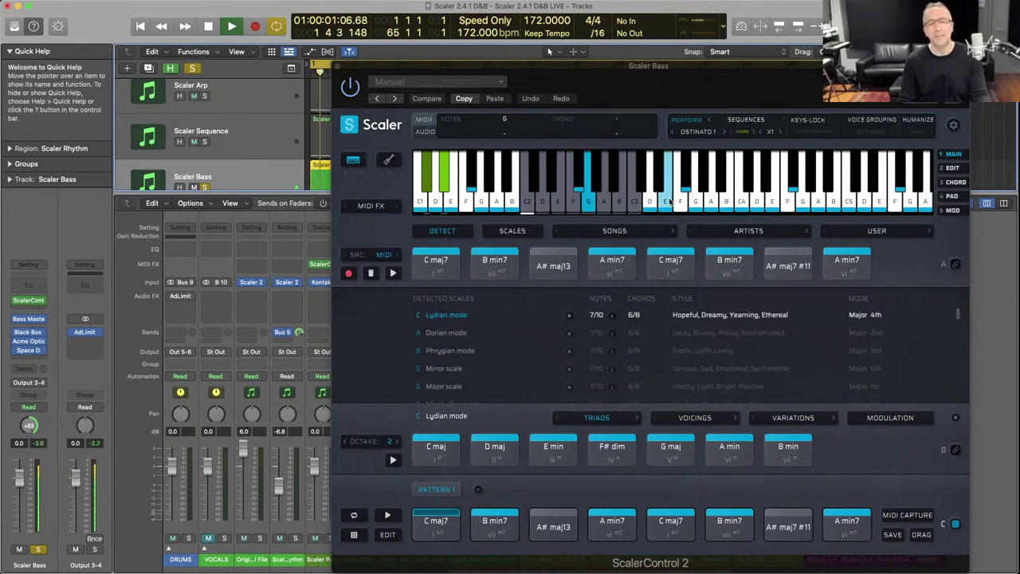
left_click(745, 118)
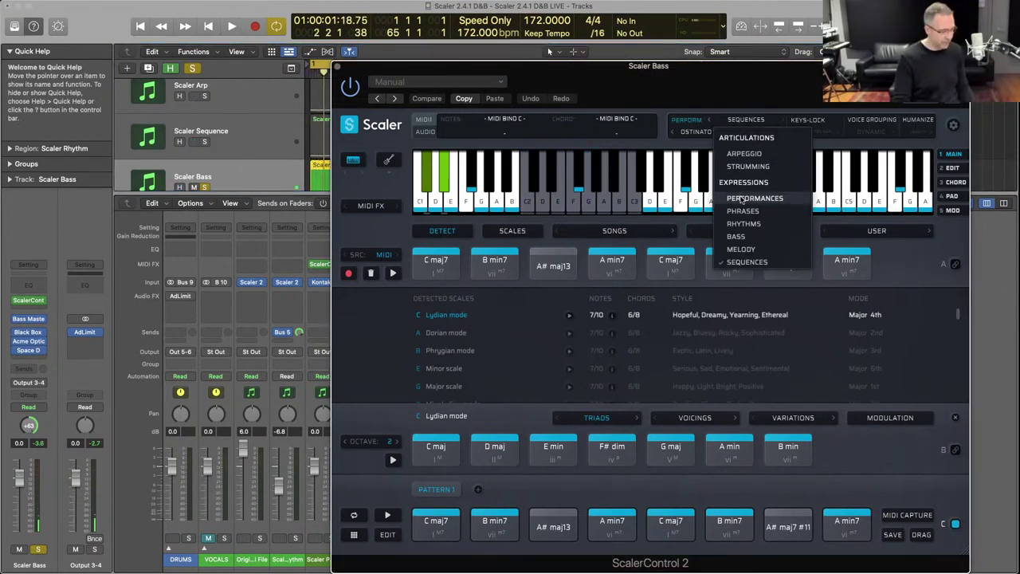
left_click(737, 236)
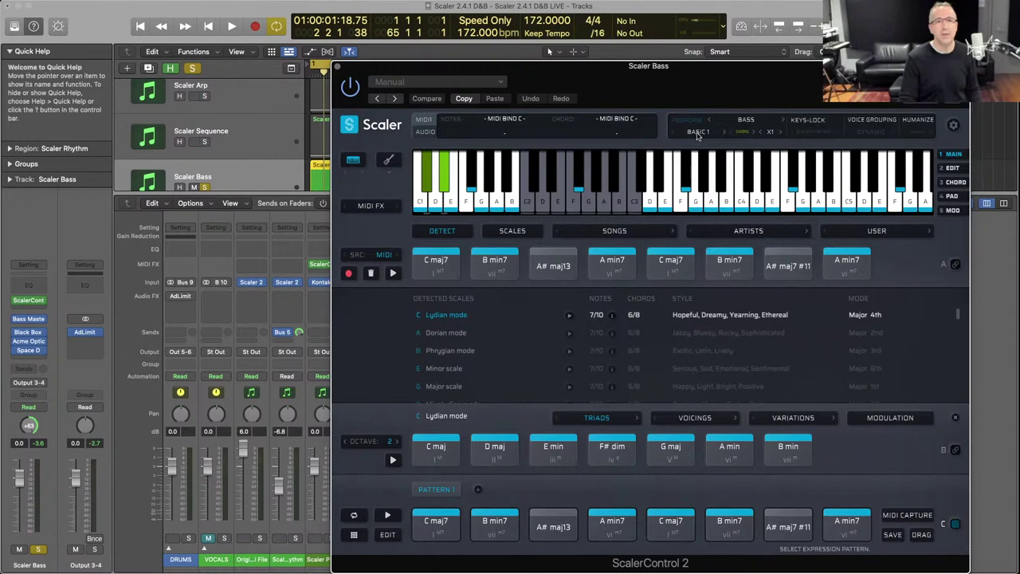
Enlarge the ScalerControl 2 window, set Scaler Bass's pattern to Basic 2 from the common basic basses, and start playback.
left_click_drag(706, 82, 559, 15)
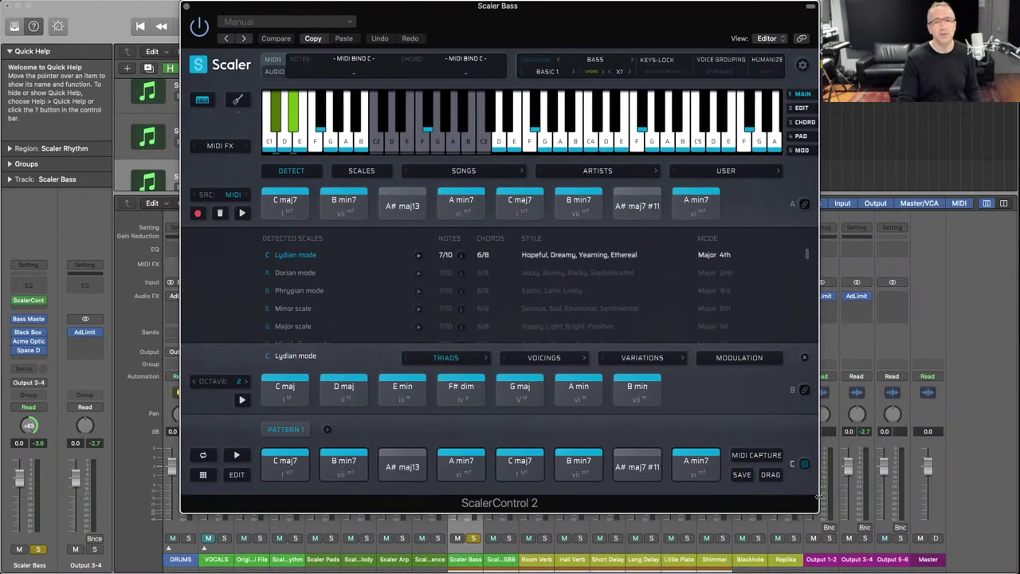
left_click_drag(816, 508, 862, 523)
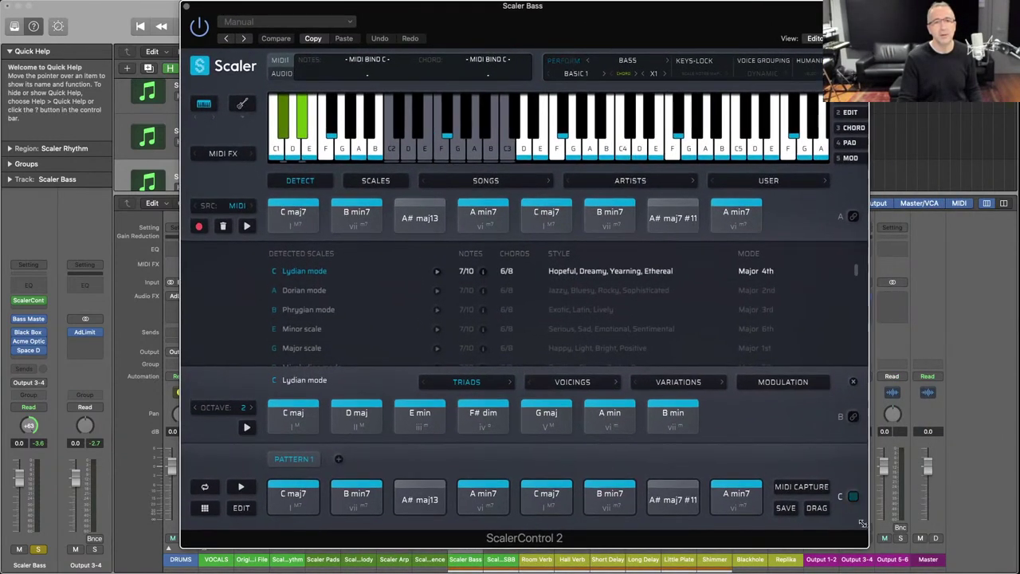
left_click(575, 73)
mouse_move(579, 91)
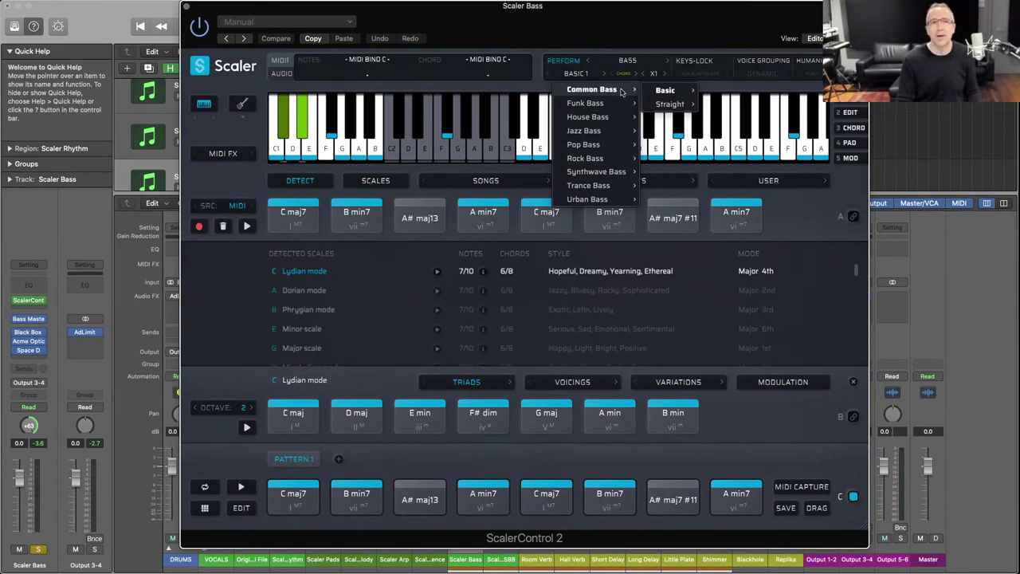
mouse_move(664, 90)
left_click(713, 101)
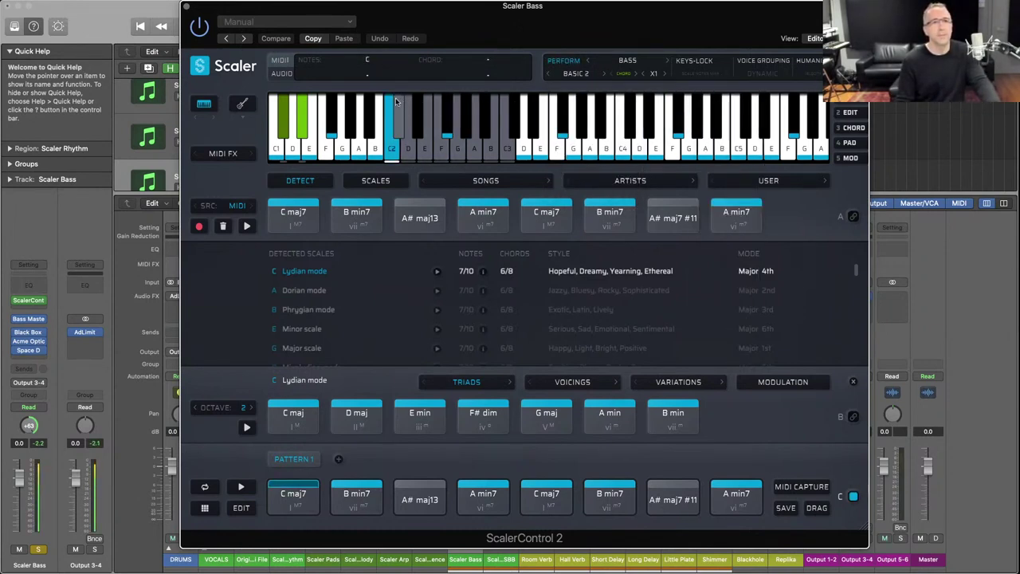
Close the plug-in window and solo Scaler Pads to audition it together with Scaler Bass.
left_click(186, 6)
scroll(218, 142, "up", 5)
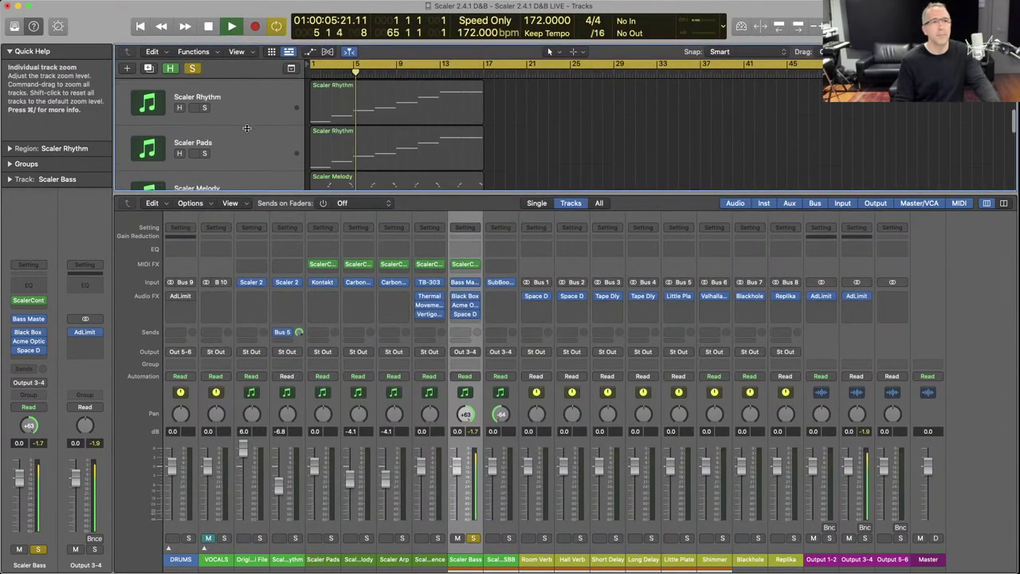
left_click(204, 152)
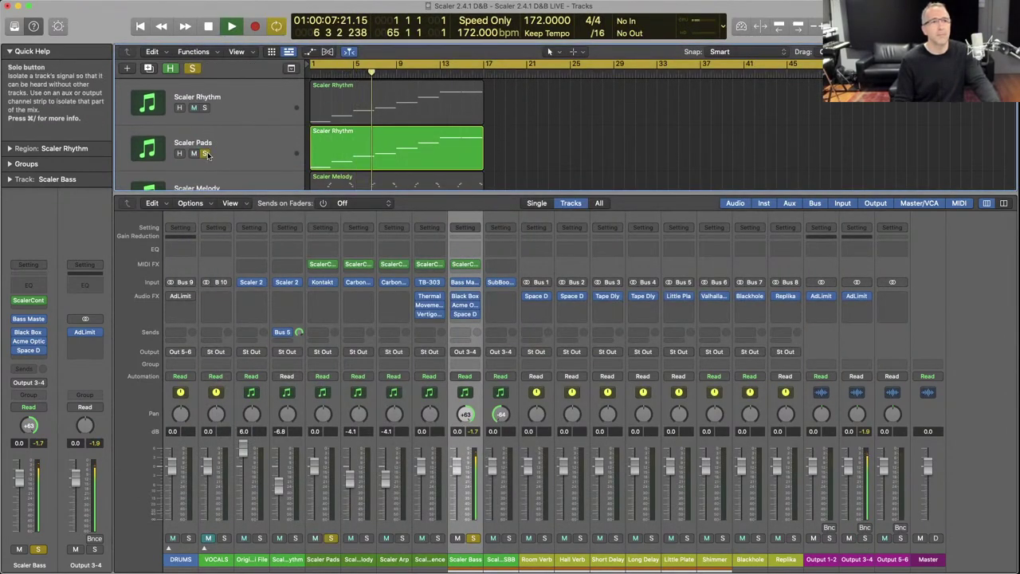
scroll(253, 140, "down", 1)
scroll(252, 136, "down", 4)
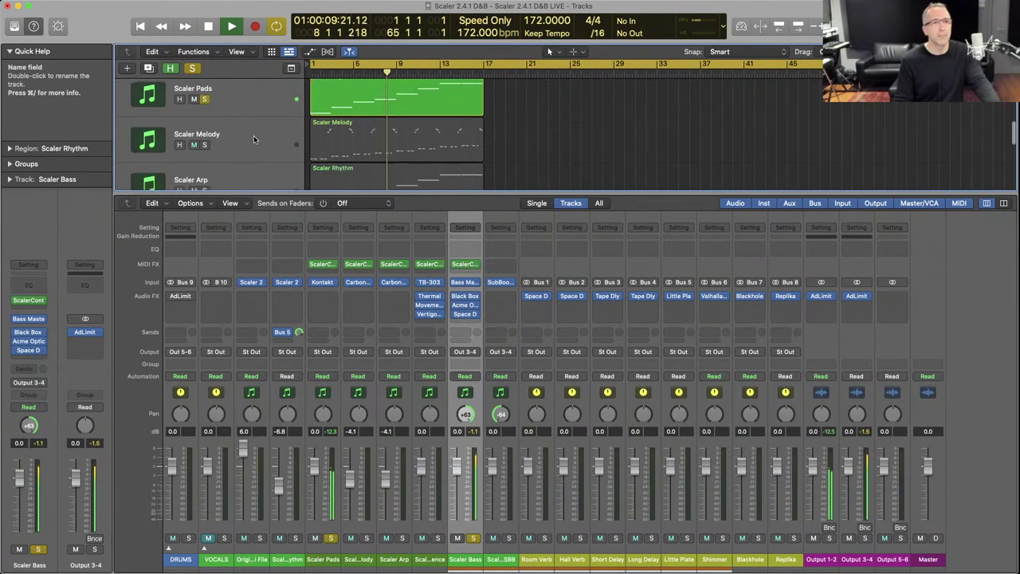
scroll(254, 138, "down", 2)
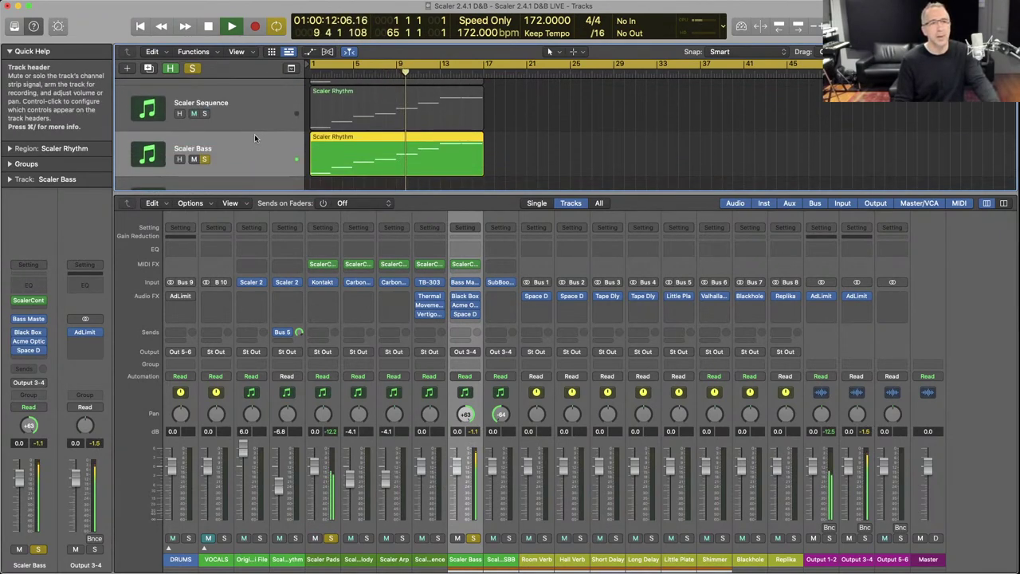
Close the mixer, play the unsoloed arrangement from the start, and mute Scaler Sequence, Scaler Arp and Scaler Rhythm.
key("x")
key("Return")
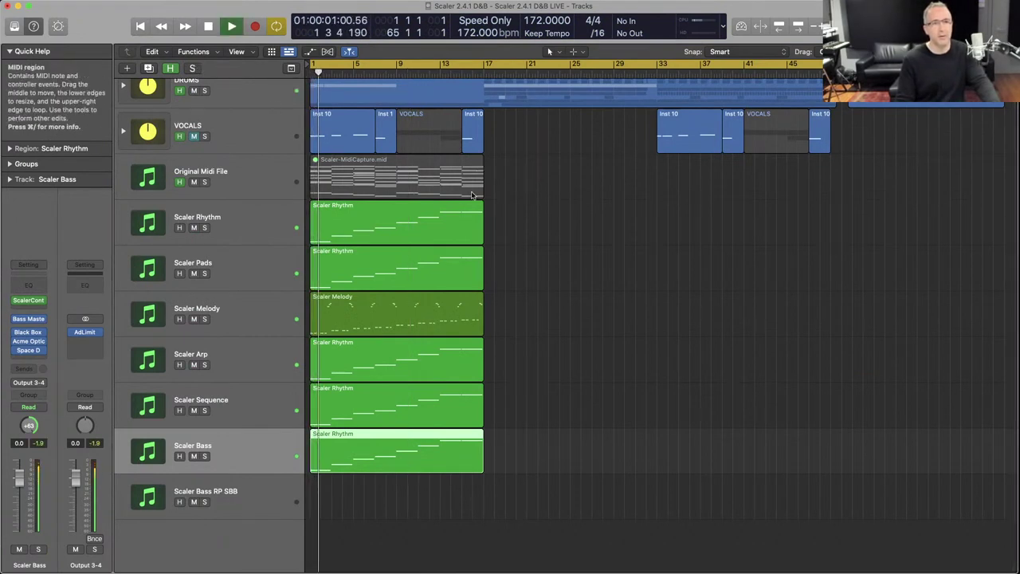
scroll(474, 196, "up", 1)
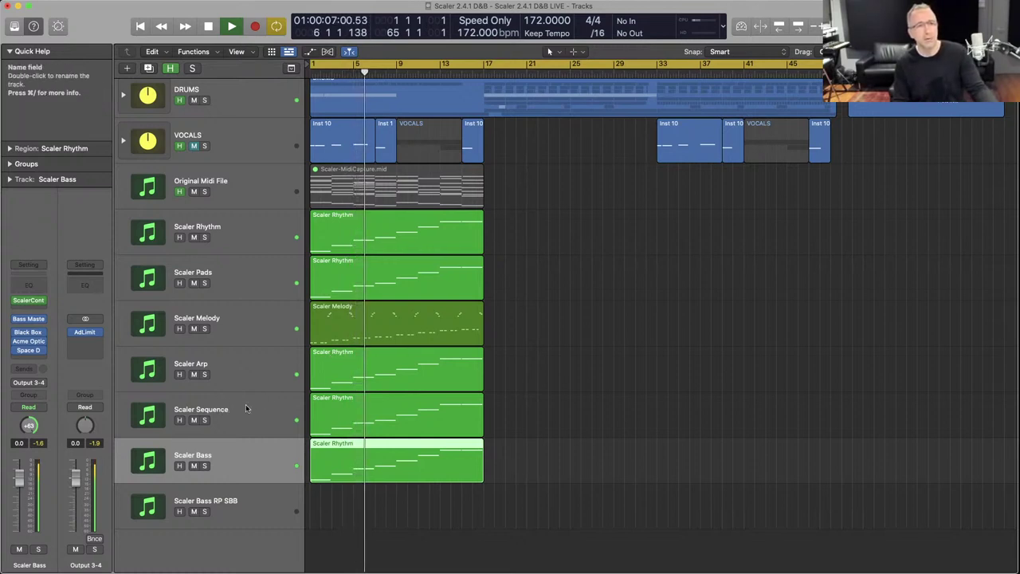
left_click(193, 419)
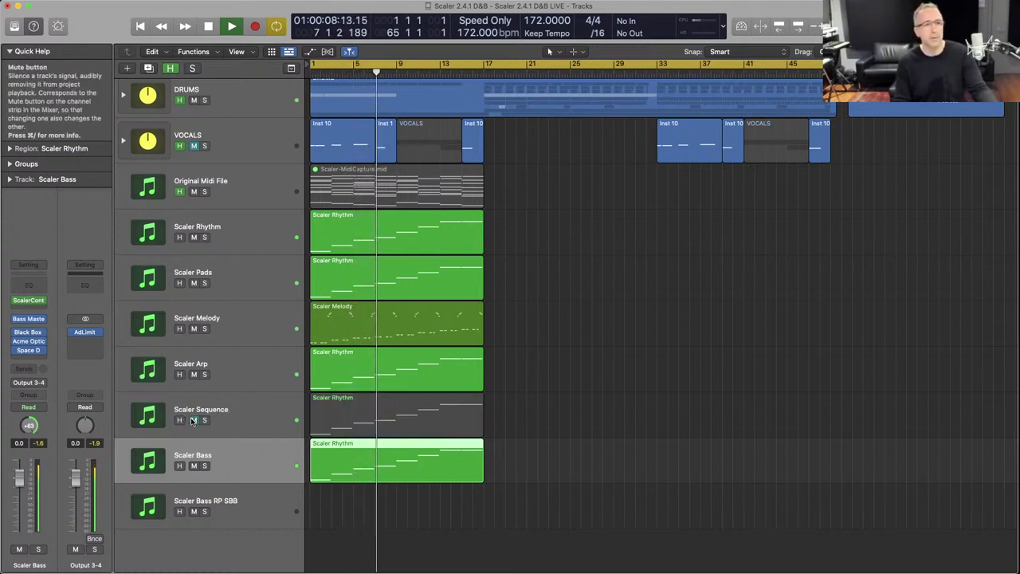
left_click(193, 373)
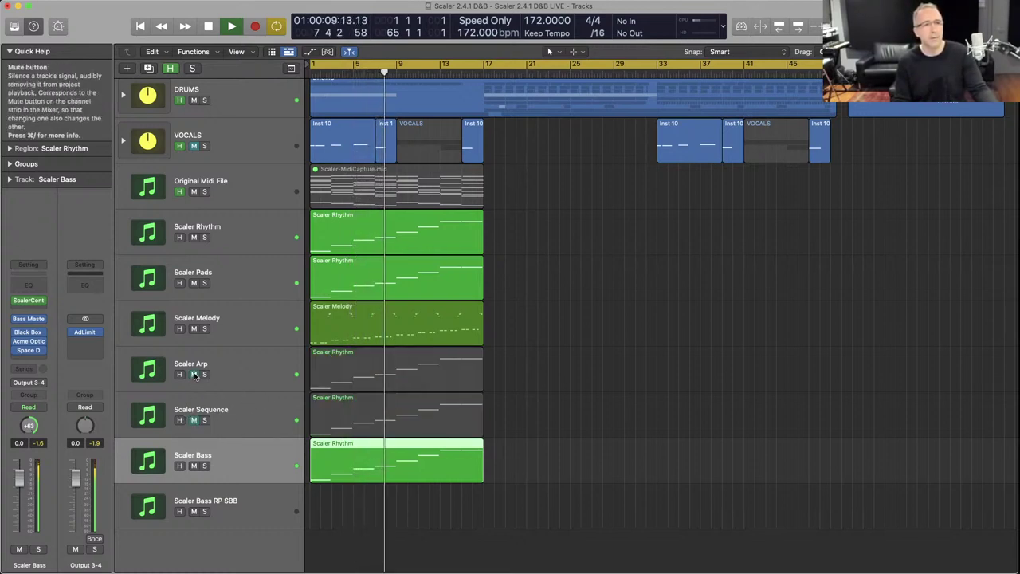
left_click(194, 238)
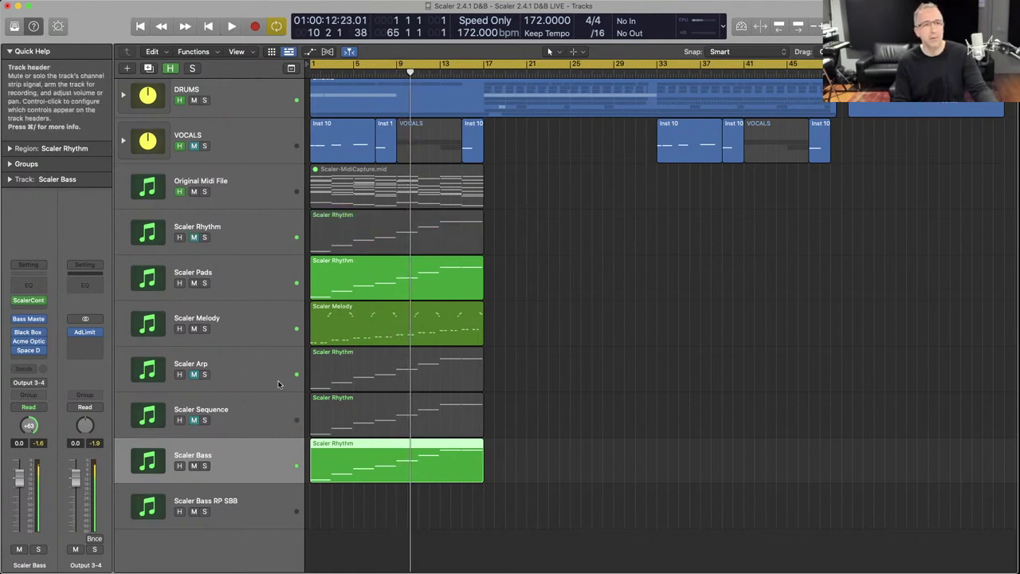
Solo Scaler Bass, reopen its ScalerControl 2 plug-in, and briefly audition the bass pattern.
left_click(204, 465)
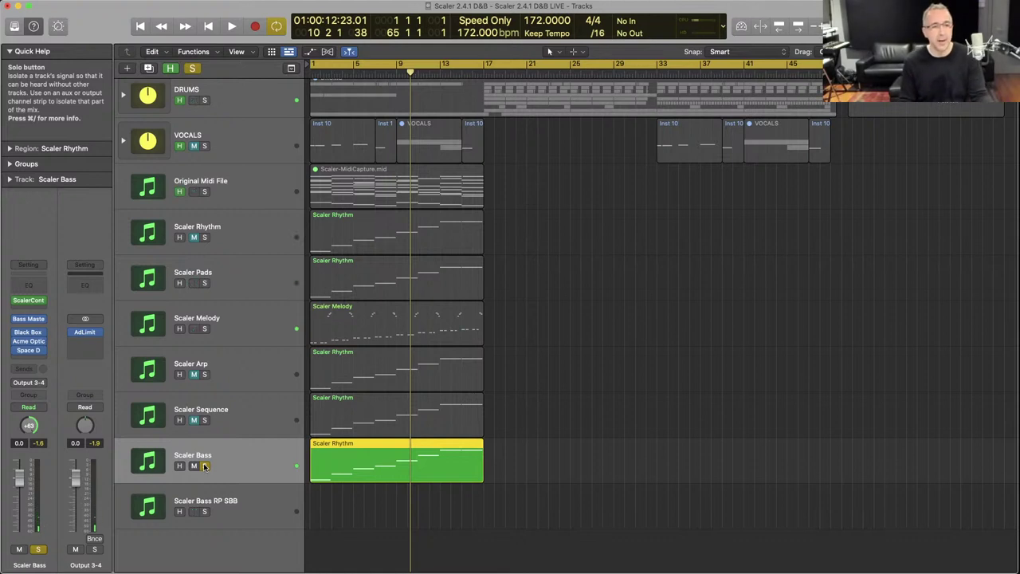
left_click(30, 300)
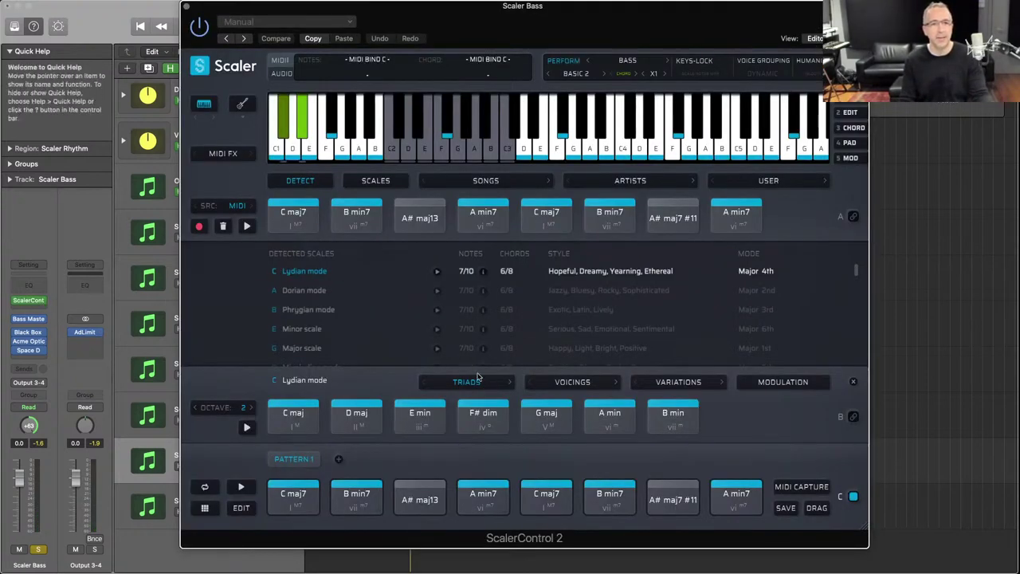
key("space")
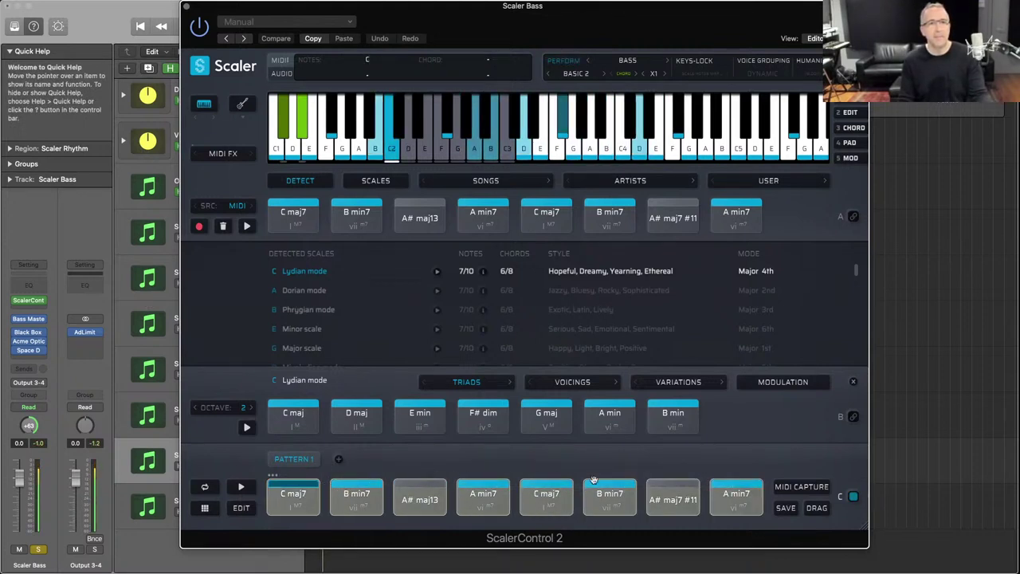
key("space")
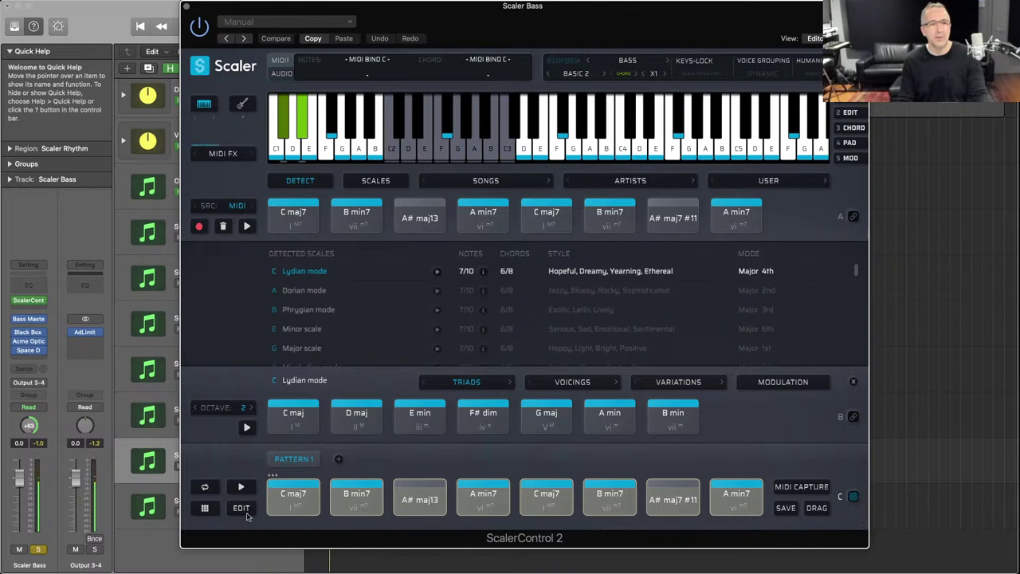
Open Scaler Bass's Pattern 1 for editing, expand Playback Performances, and briefly audition the bass.
left_click(243, 510)
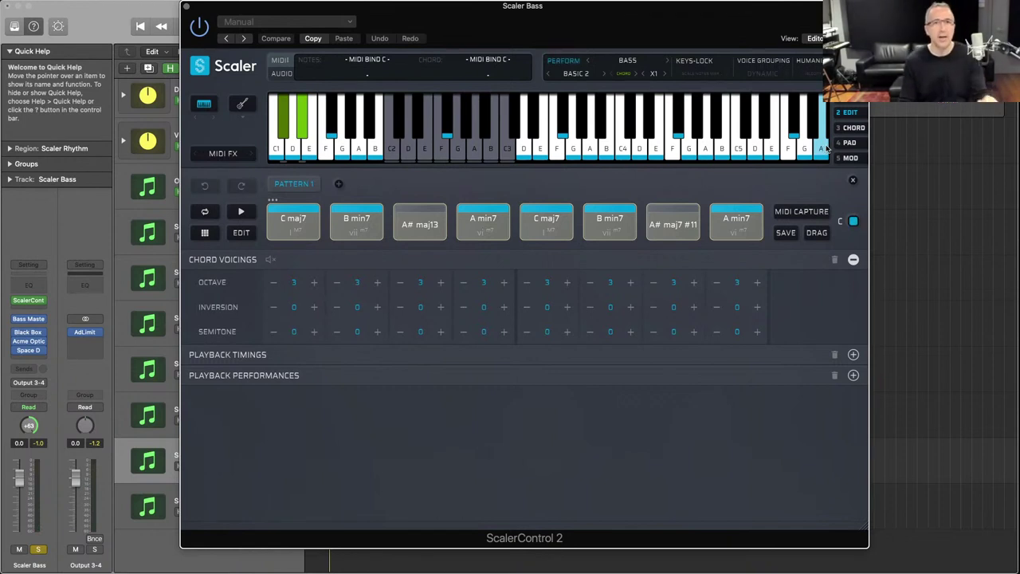
left_click(377, 380)
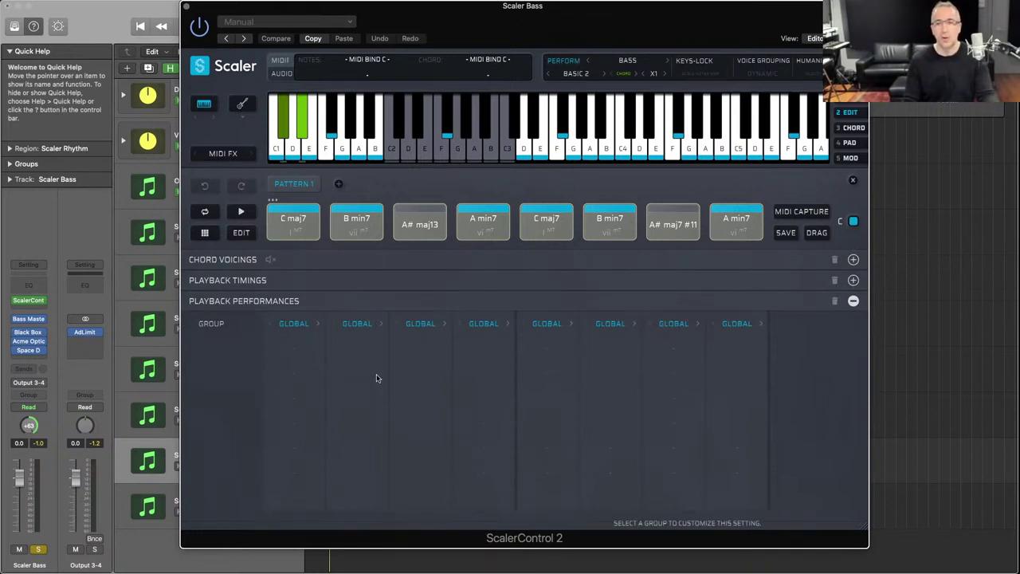
key("space")
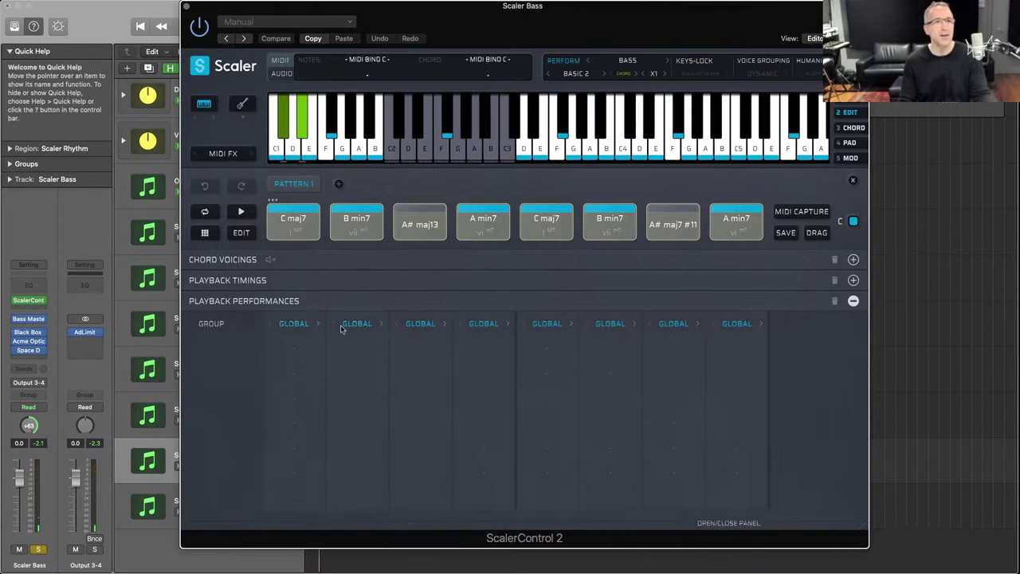
left_click(347, 326)
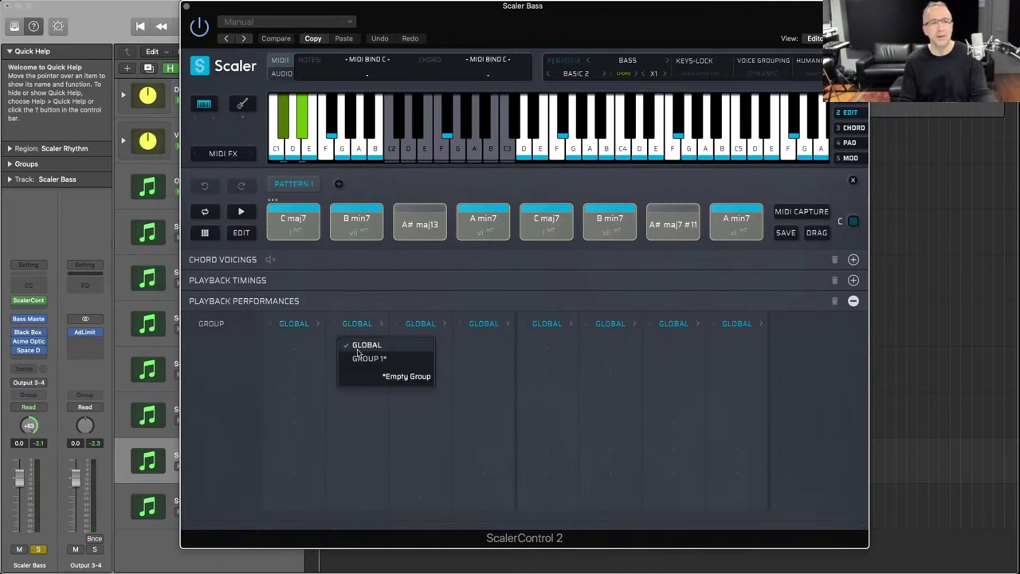
left_click(357, 356)
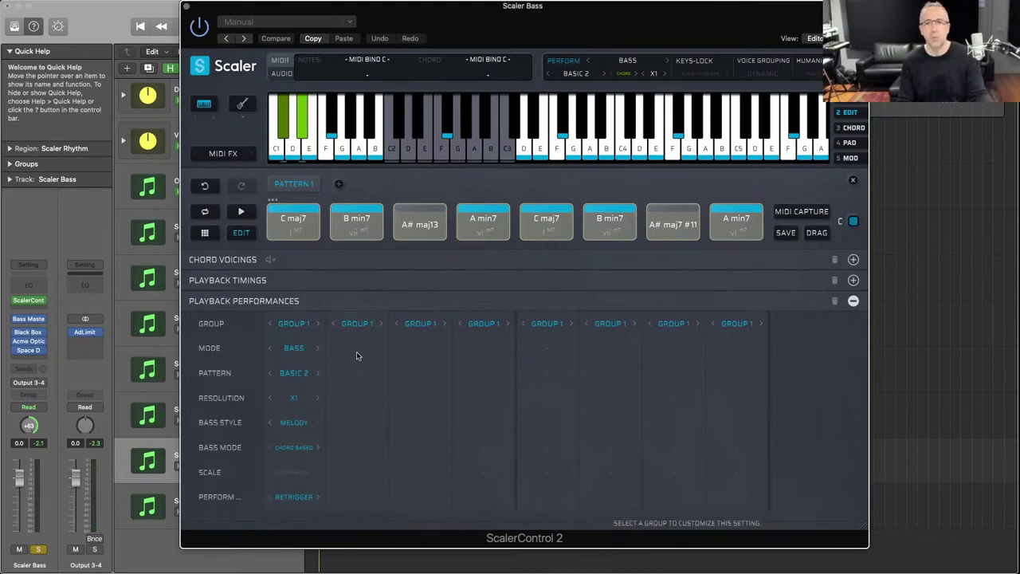
left_click(303, 324)
left_click(303, 336)
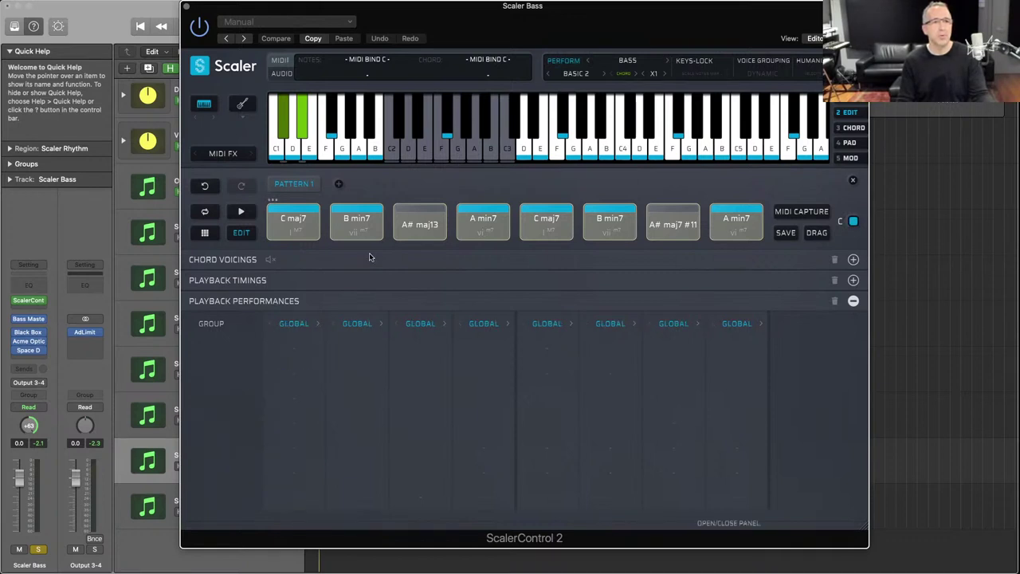
Clear the selection of all chords and assign only the second chord, B min7, to Group 1 in Playback Performances.
left_click(368, 256)
left_click(361, 233)
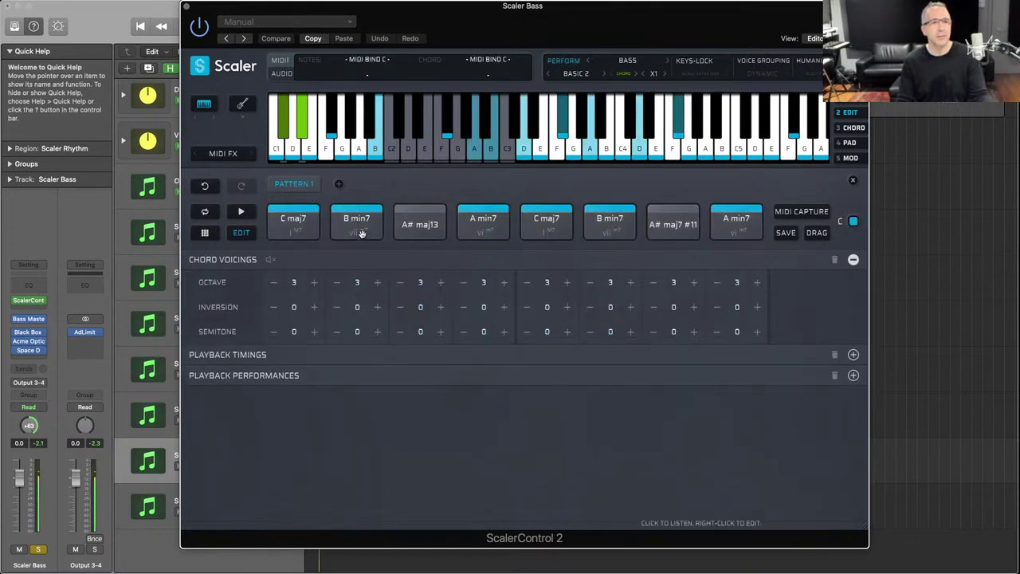
left_click(342, 375)
left_click(357, 324)
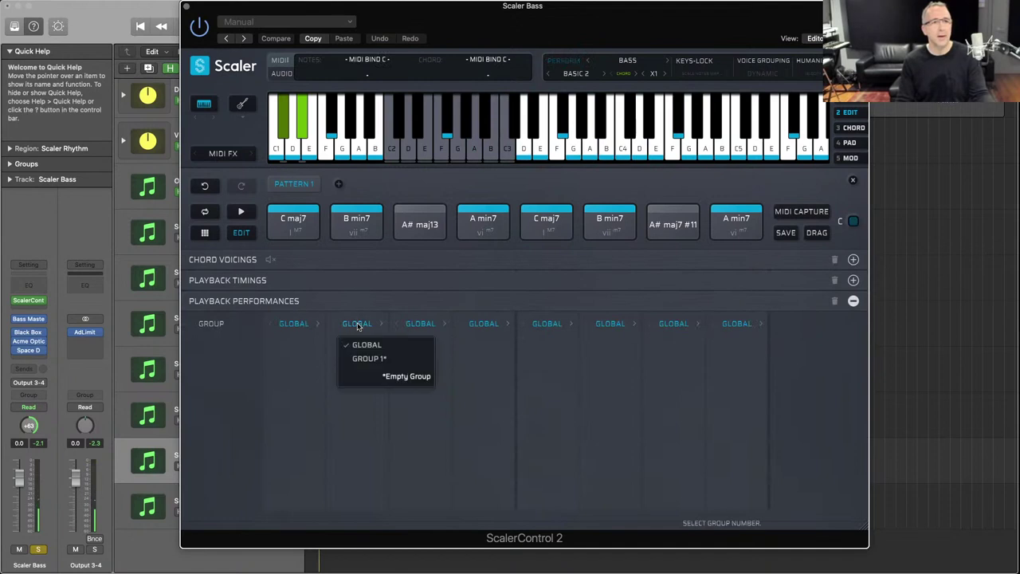
left_click(360, 358)
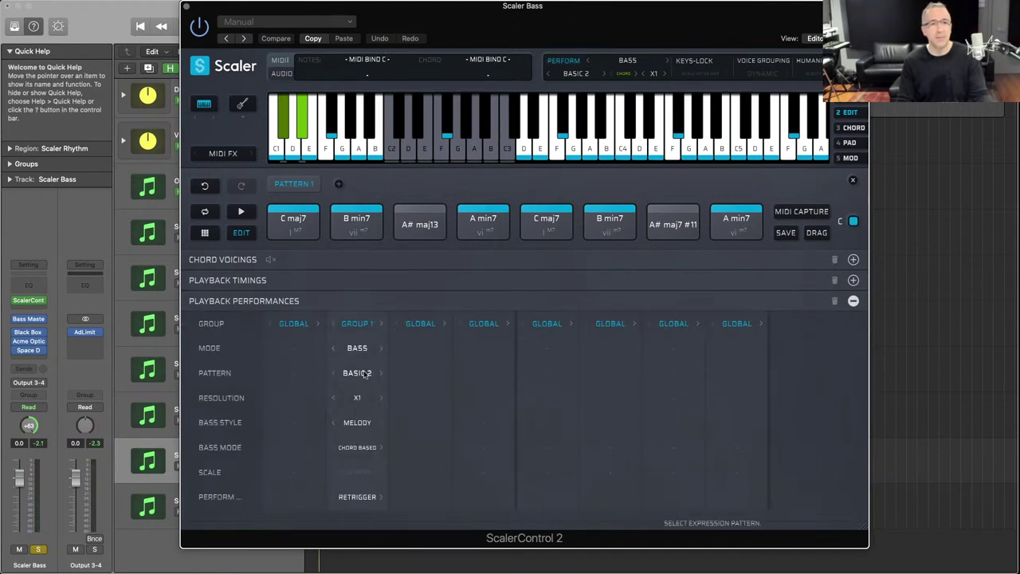
Set Group 1's pattern to Straight 2 from the common straight basses, and audition the first two chords, C maj7 and B min7.
left_click(366, 373)
mouse_move(374, 394)
mouse_move(437, 396)
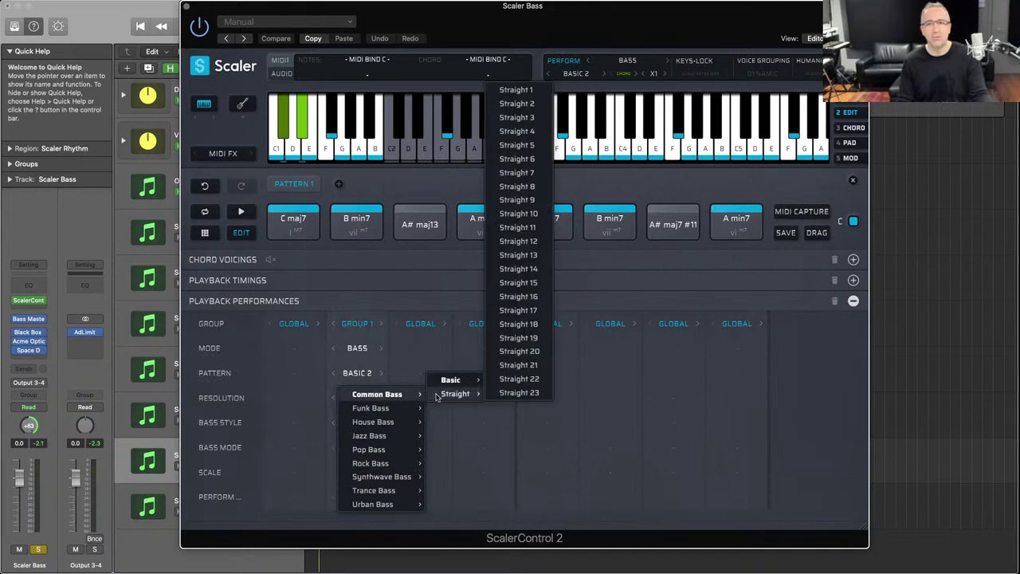
left_click(517, 104)
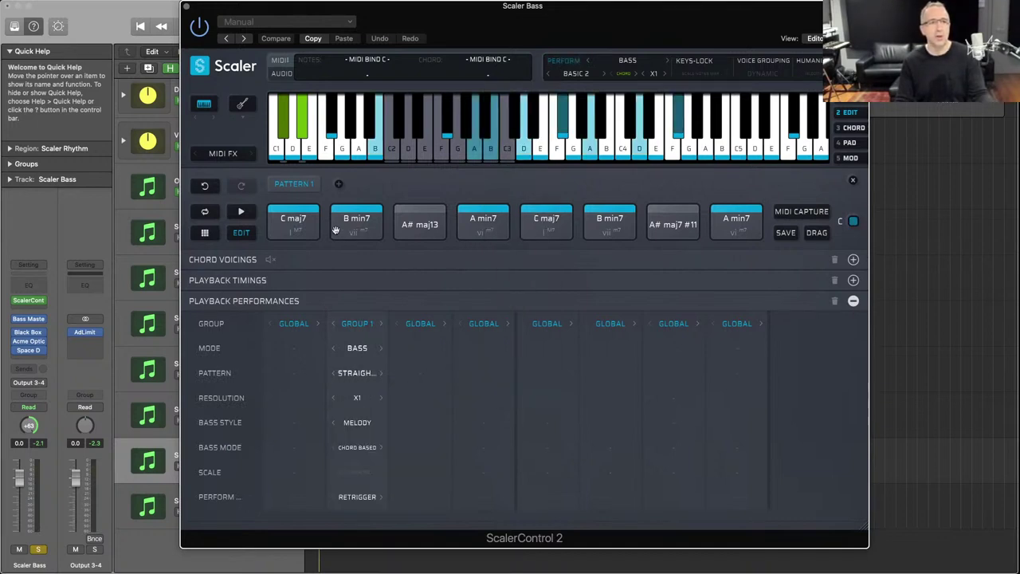
left_click(301, 217)
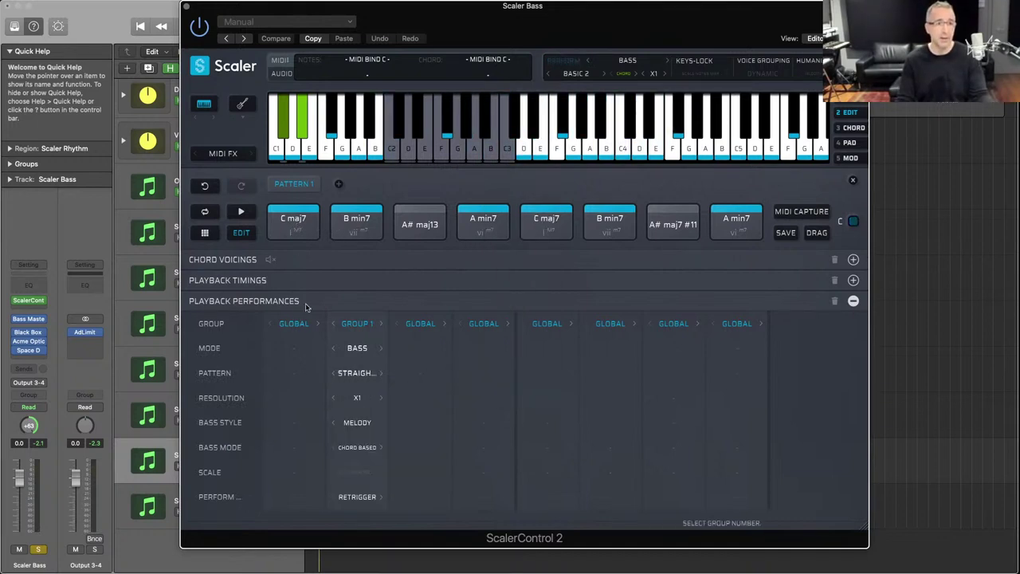
left_click(364, 231)
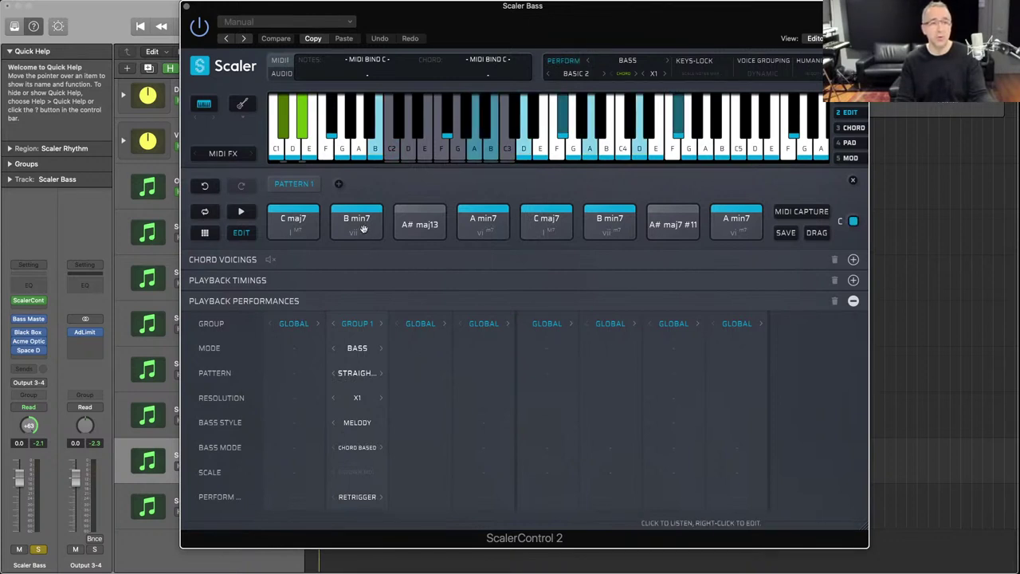
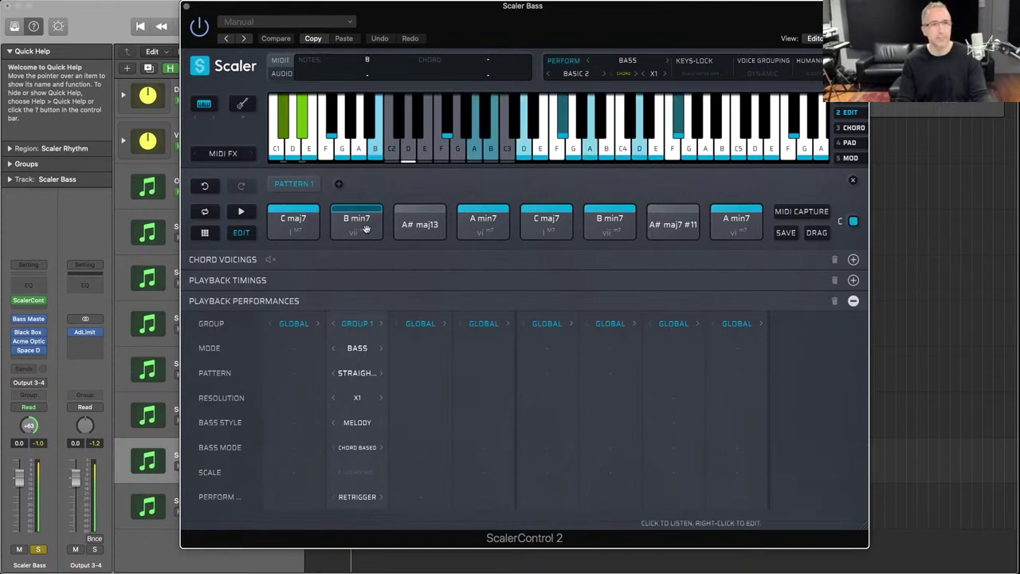
Set Group 1's resolution to x0.5 and audition the bass on the B min7 chord.
left_click(359, 396)
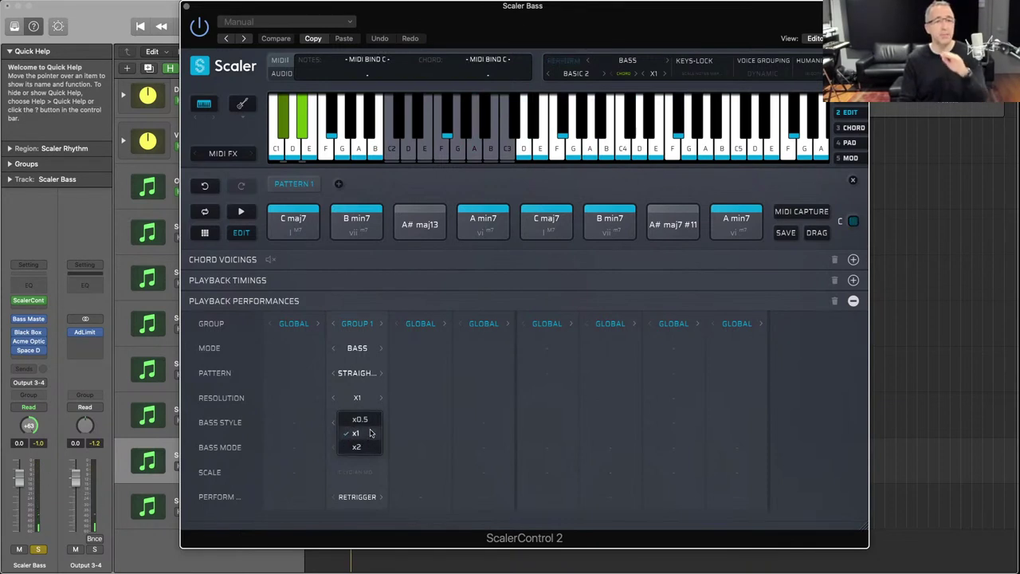
left_click(360, 419)
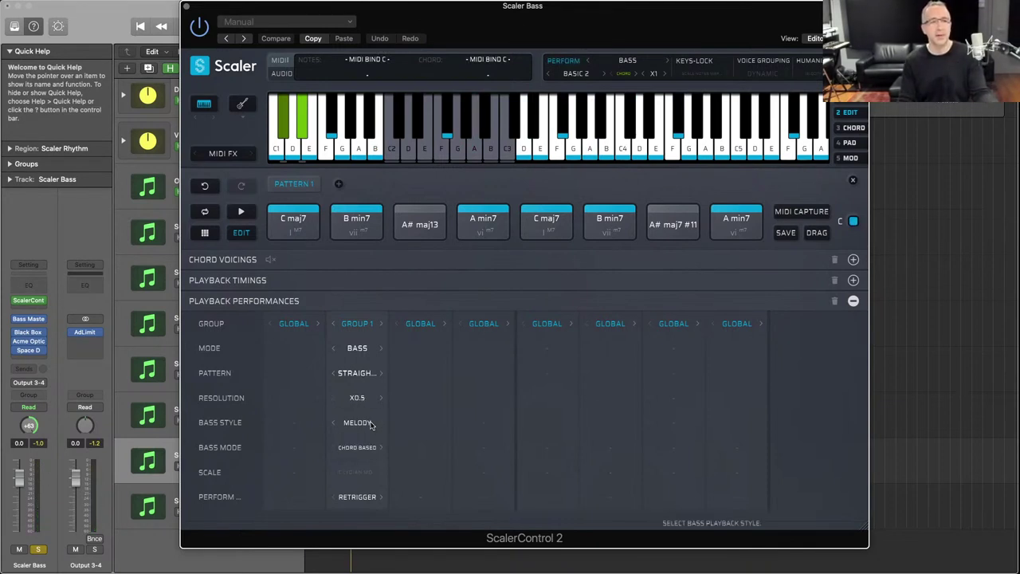
key("space")
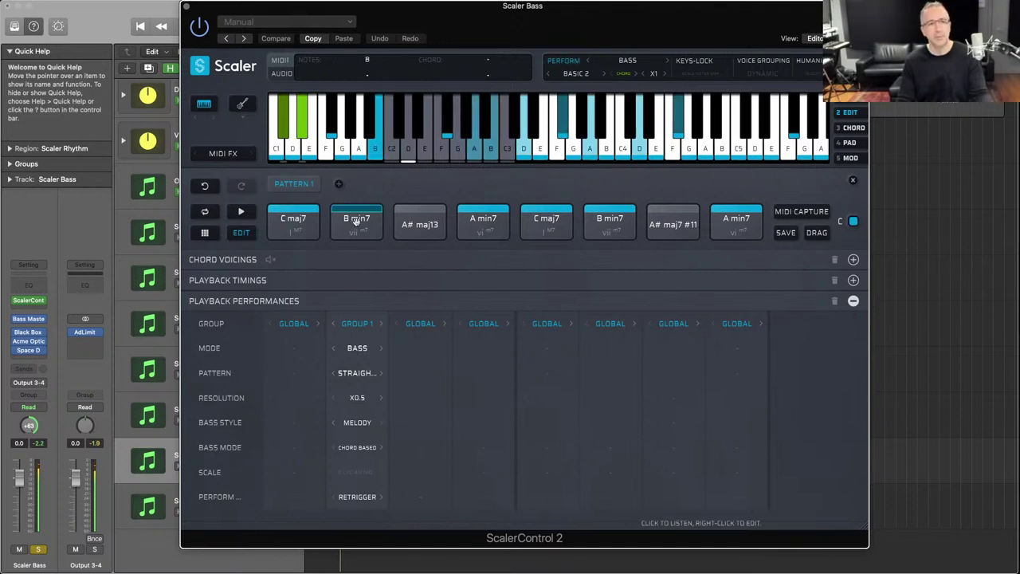
left_click(413, 225)
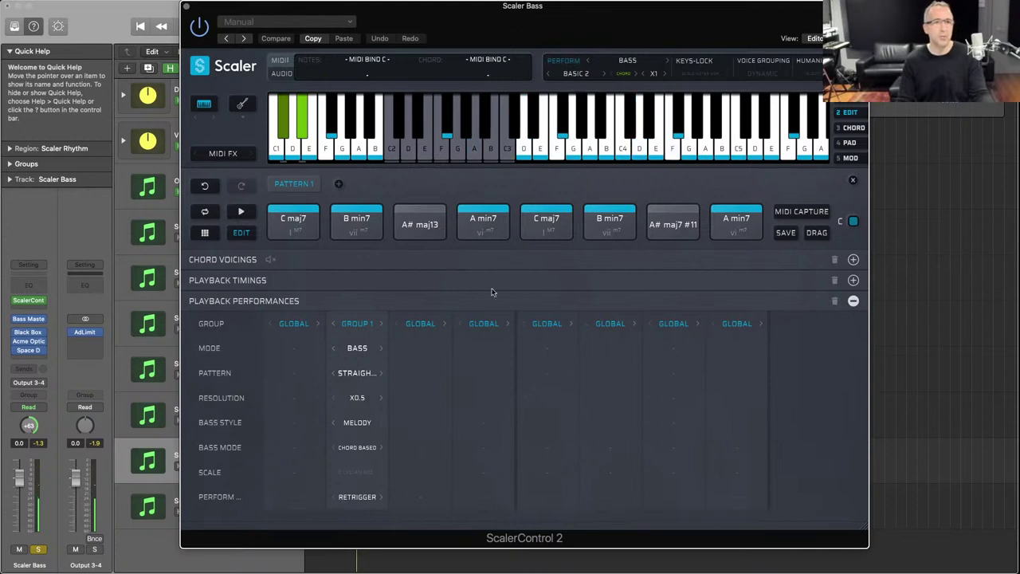
Assign the fourth chord, A min7, to Group 2 with the common bass pattern Straight 2, and audition the chords up to A min7.
left_click(482, 324)
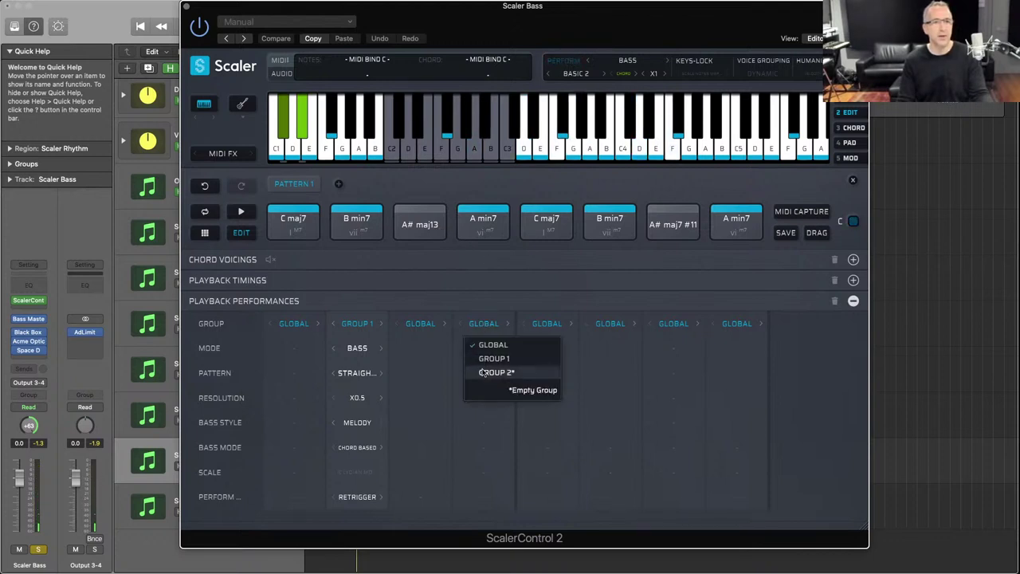
left_click(485, 371)
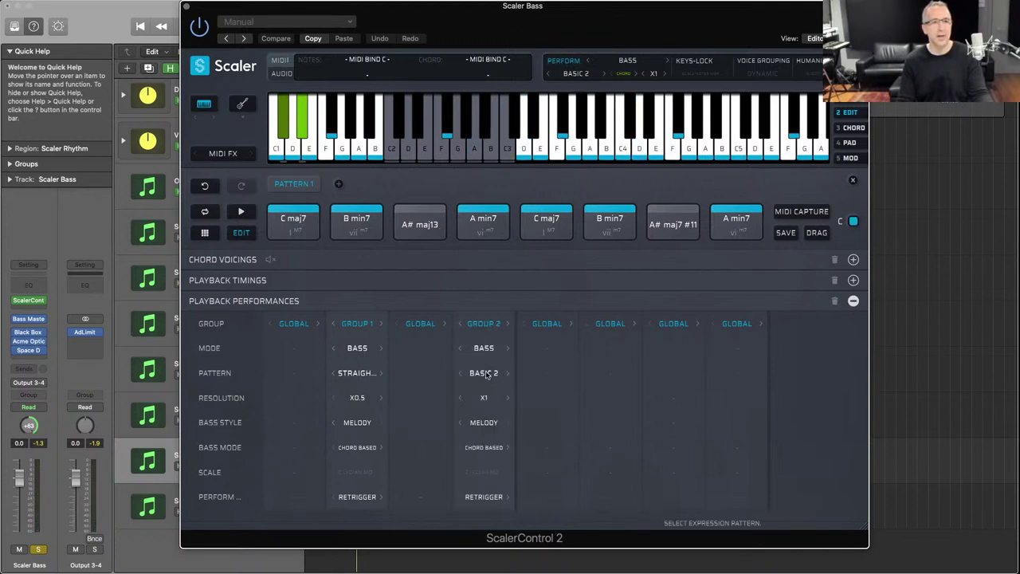
left_click(487, 373)
mouse_move(512, 397)
mouse_move(572, 395)
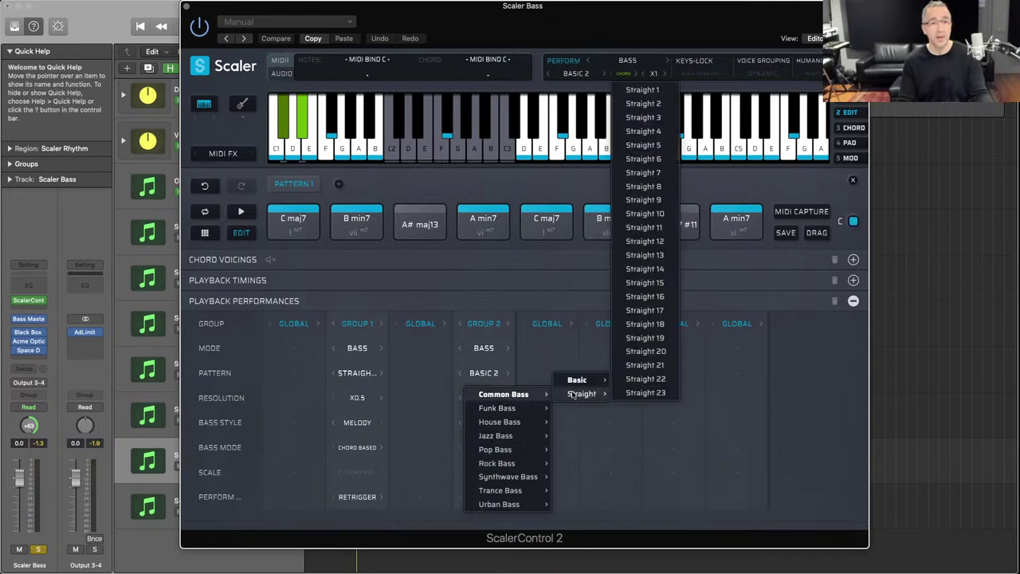
left_click(641, 105)
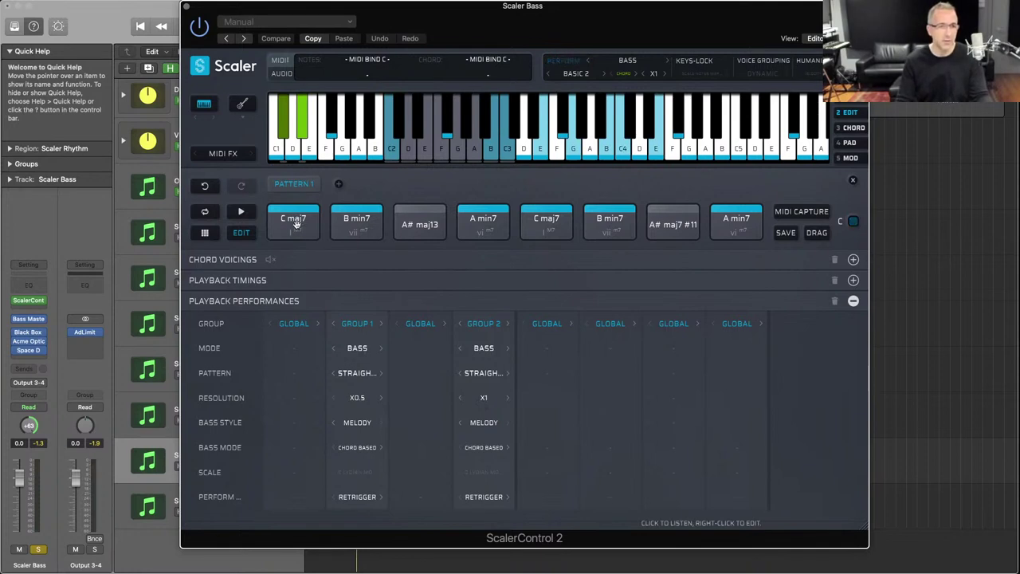
left_click(356, 231)
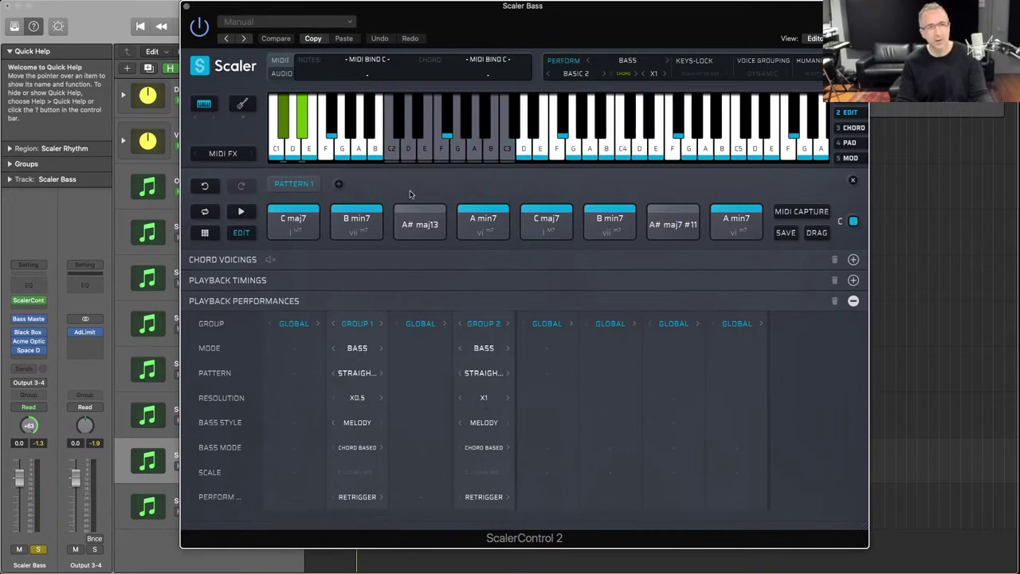
left_click(487, 222)
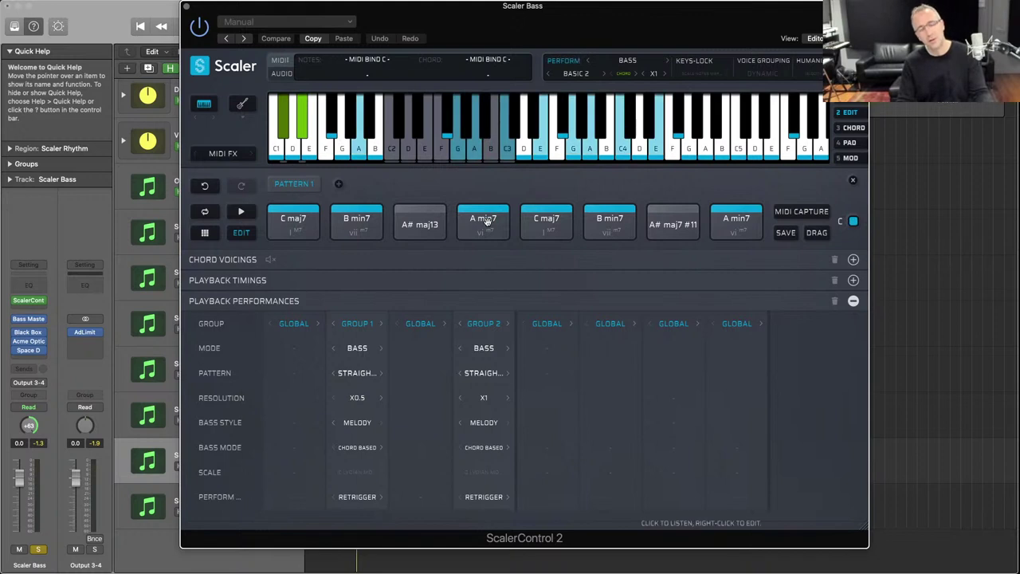
left_click(487, 222)
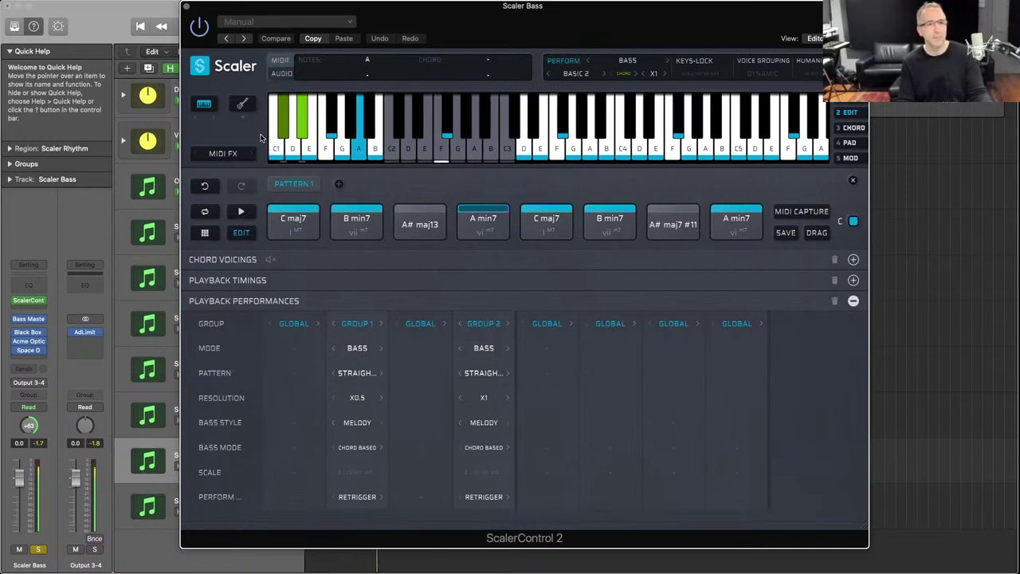
Solo Scaler Bass RP SBB and copy Scaler Bass's ScalerControl 2 plug-in onto its channel in the mixer.
left_click(186, 7)
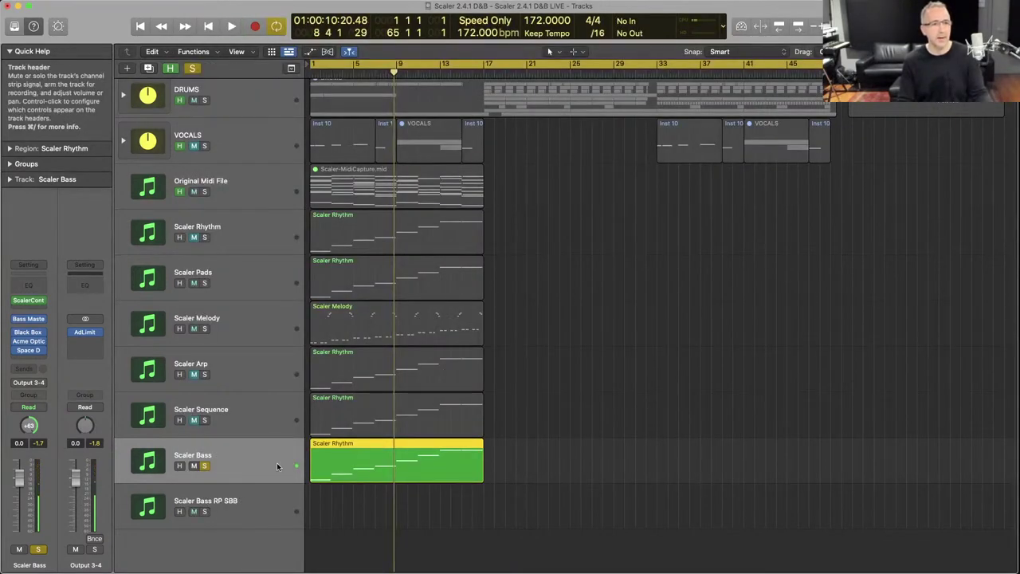
left_click(204, 511)
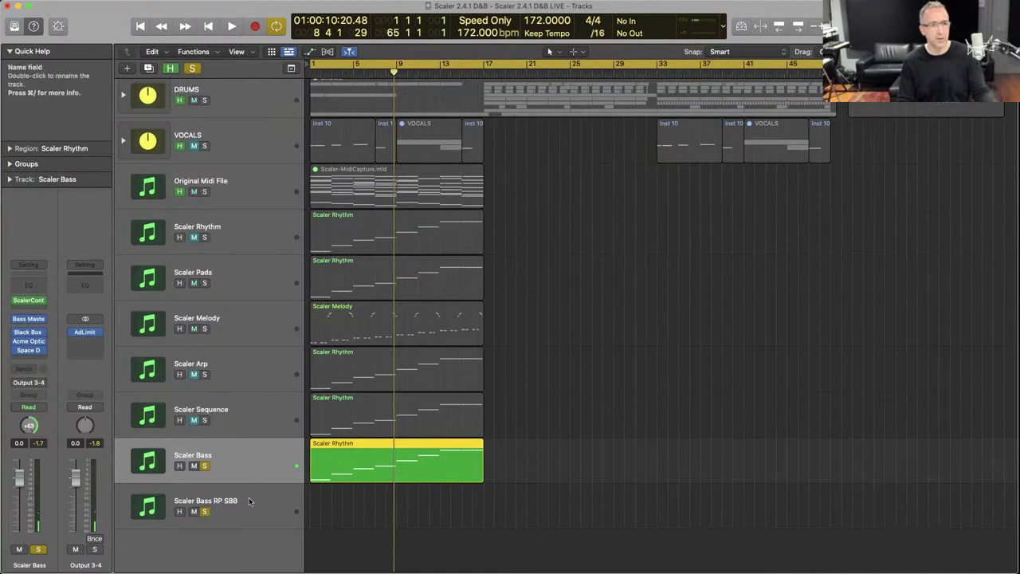
key("x")
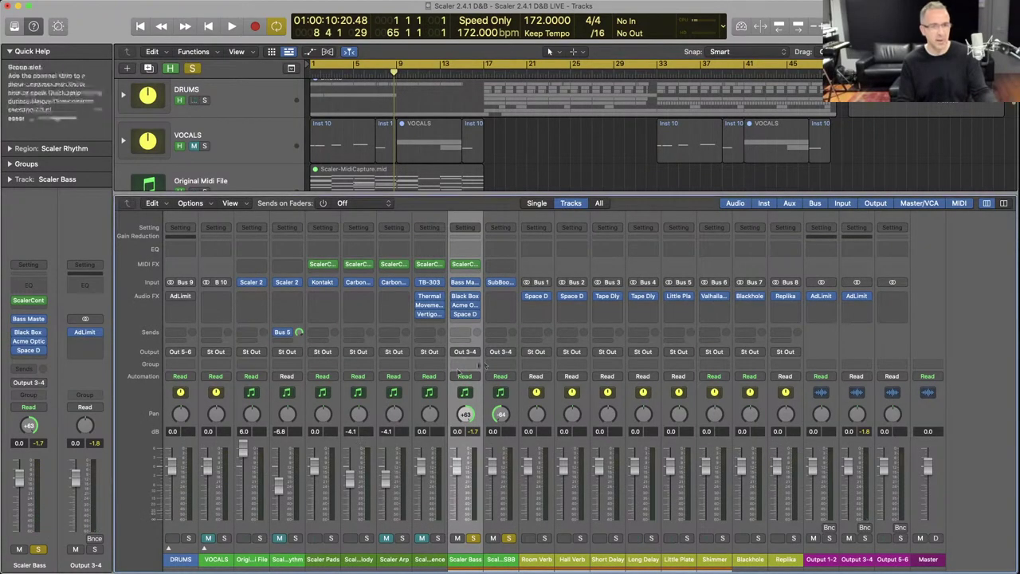
left_click_drag(464, 264, 496, 265)
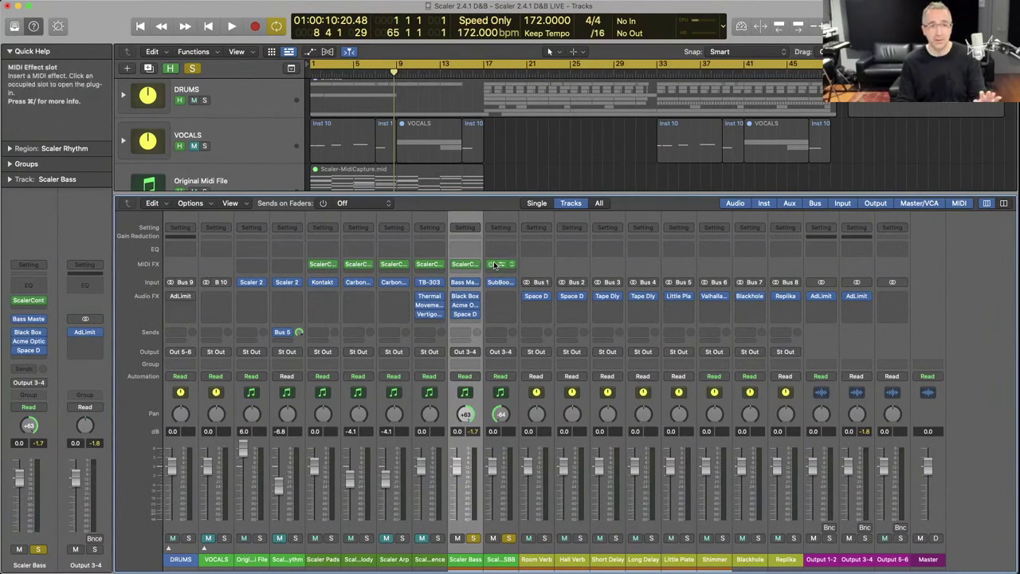
Check the copied ScalerControl 2 settings on Scaler Bass RP SBB, and return to the full track view.
left_click(502, 265)
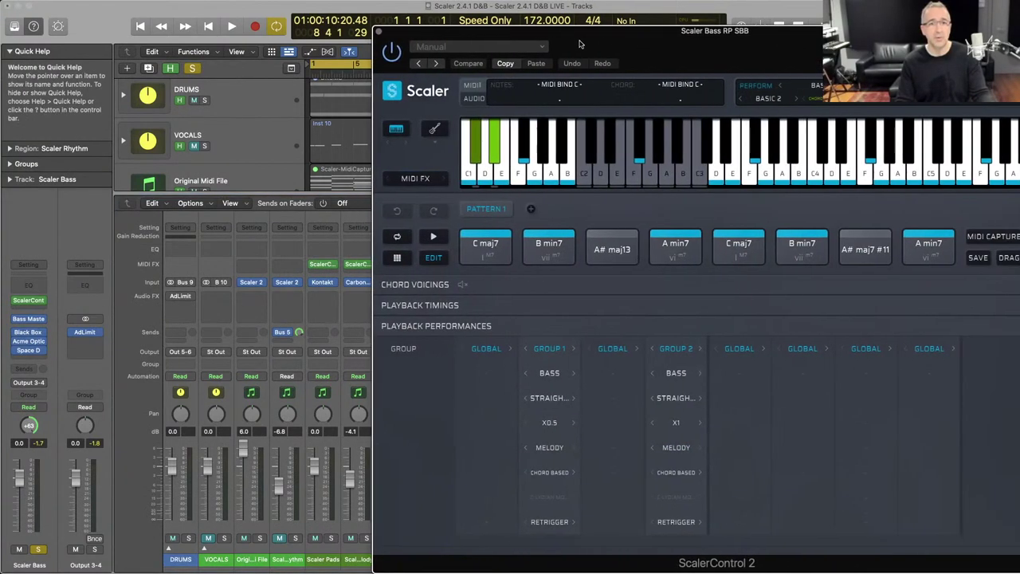
left_click_drag(578, 41, 560, 45)
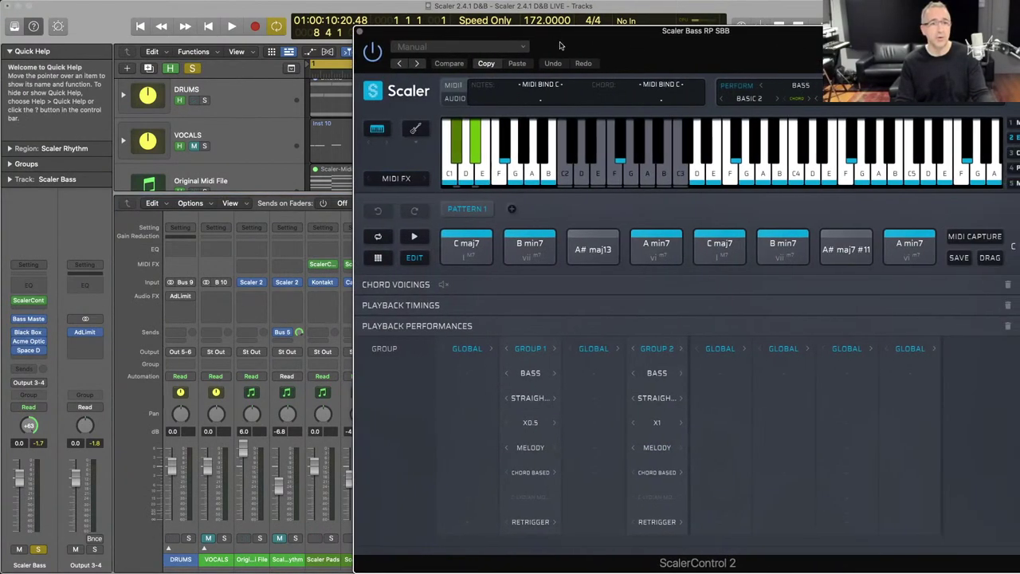
left_click(359, 32)
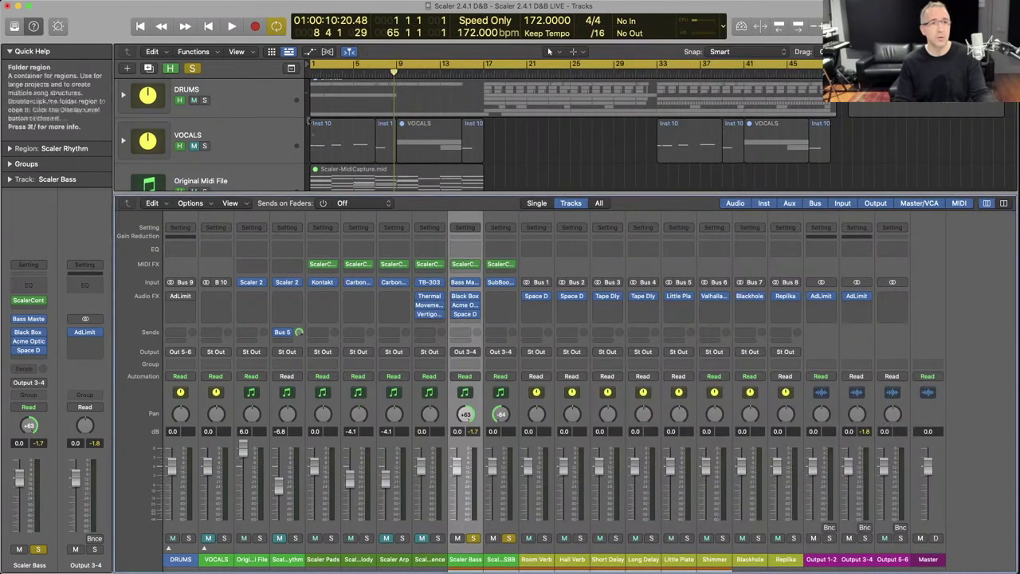
key("x")
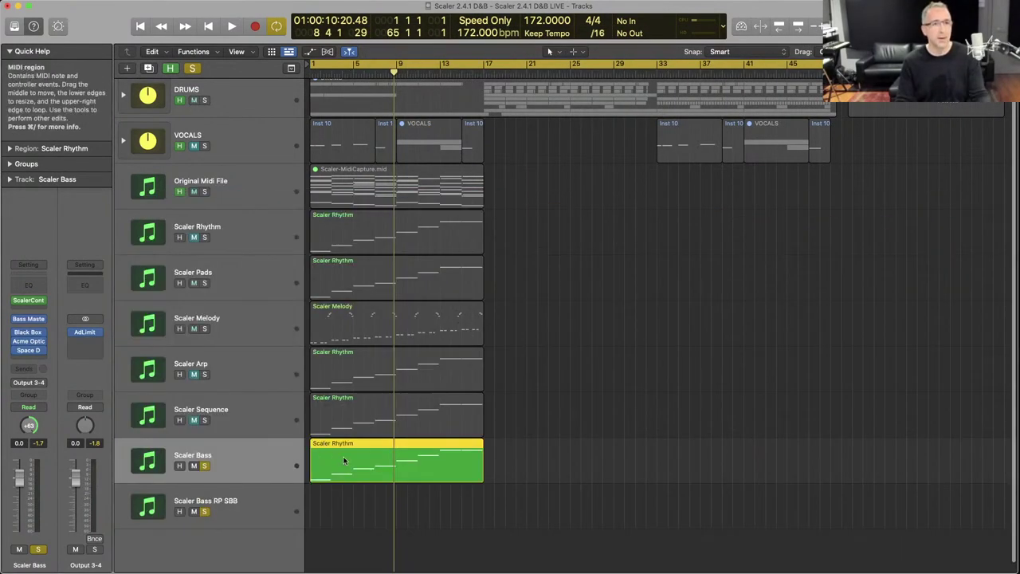
Copy the Scaler Bass region to Scaler Bass RP SBB, play both basses from the start, and unsolo both tracks.
left_click_drag(344, 460, 342, 505)
key("Return")
key("space")
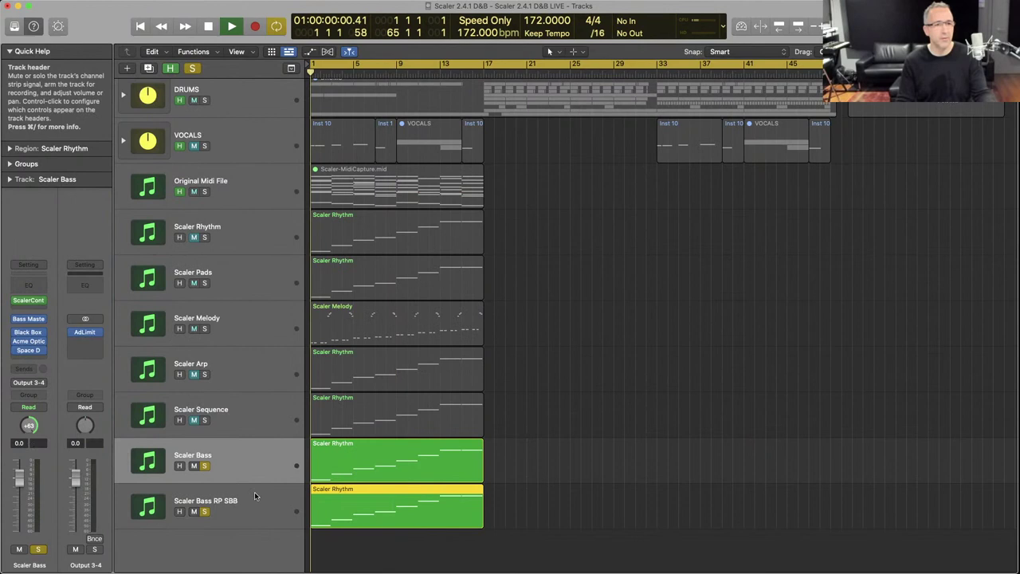
key("space")
left_click(205, 511)
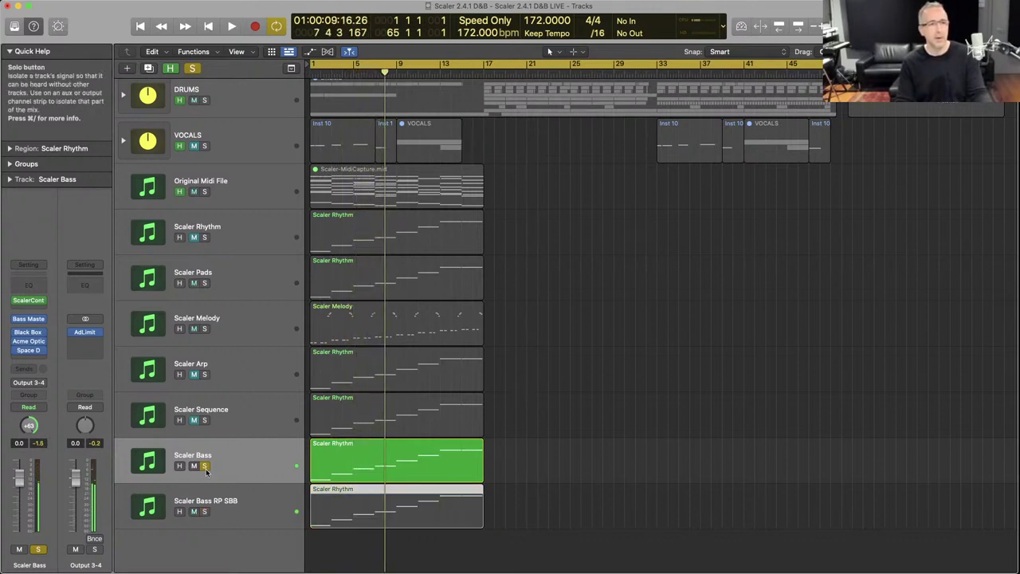
left_click(206, 466)
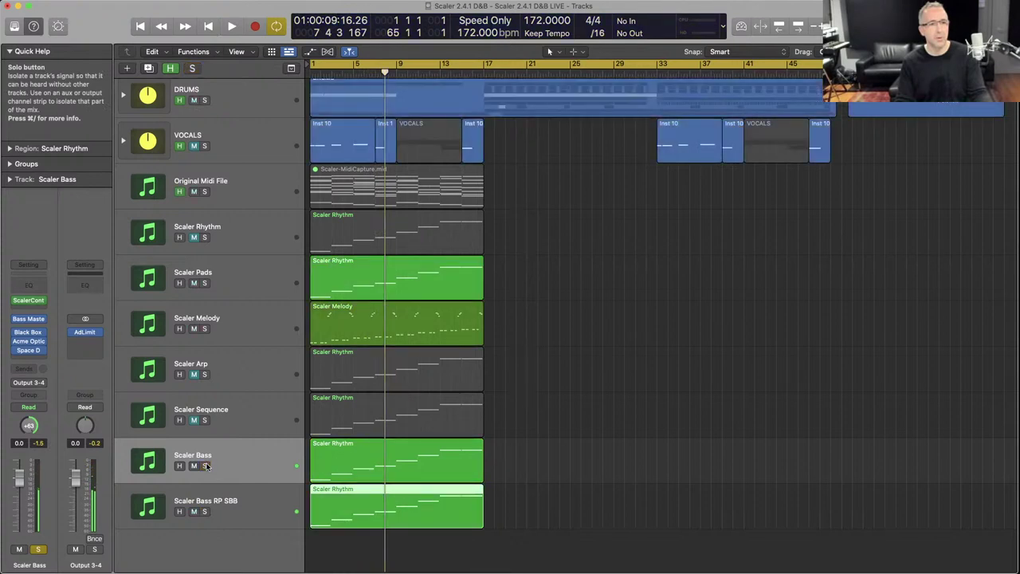
Examine the notes of the Scaler Bass RP SBB region in the piano roll, and check the channels in the mixer.
key("p")
scroll(560, 375, "up", 3)
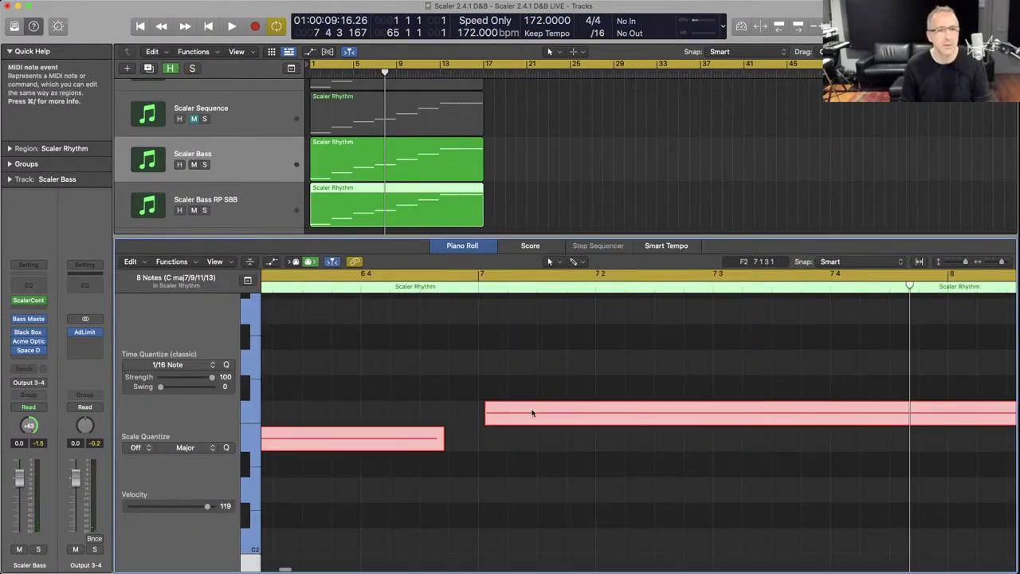
left_click_drag(486, 423, 473, 433)
key("z")
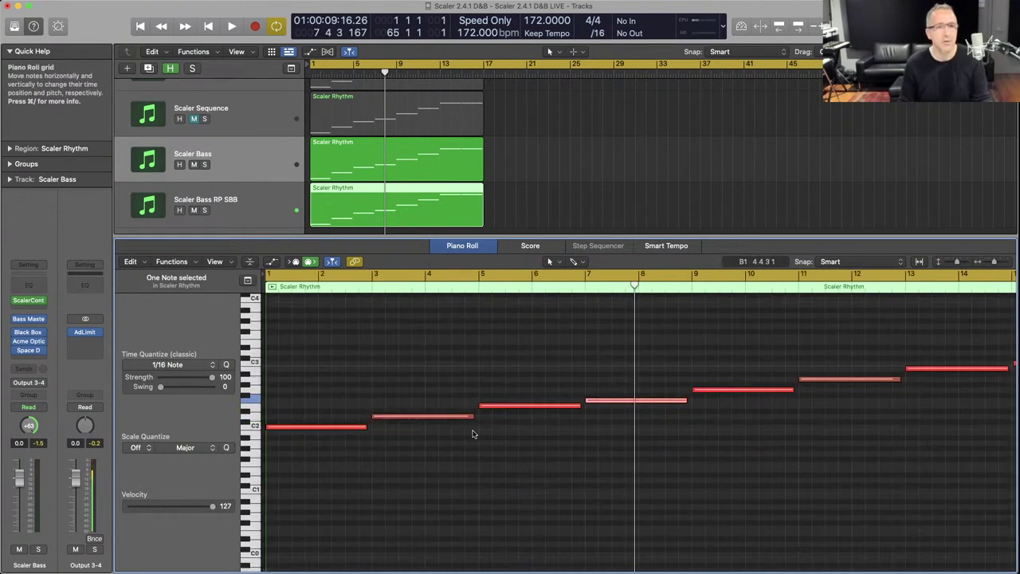
left_click(682, 437)
key("super+a")
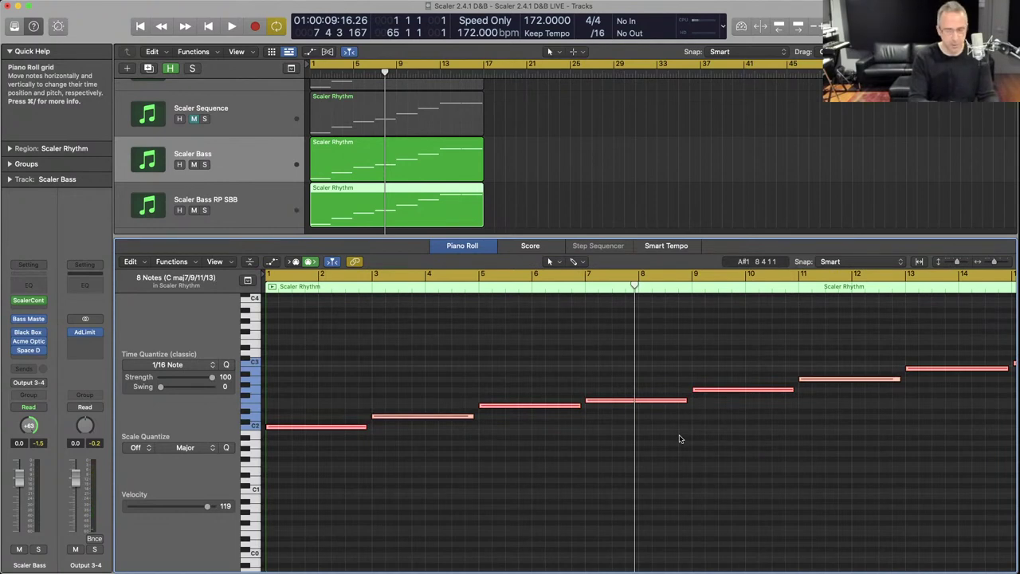
key("x")
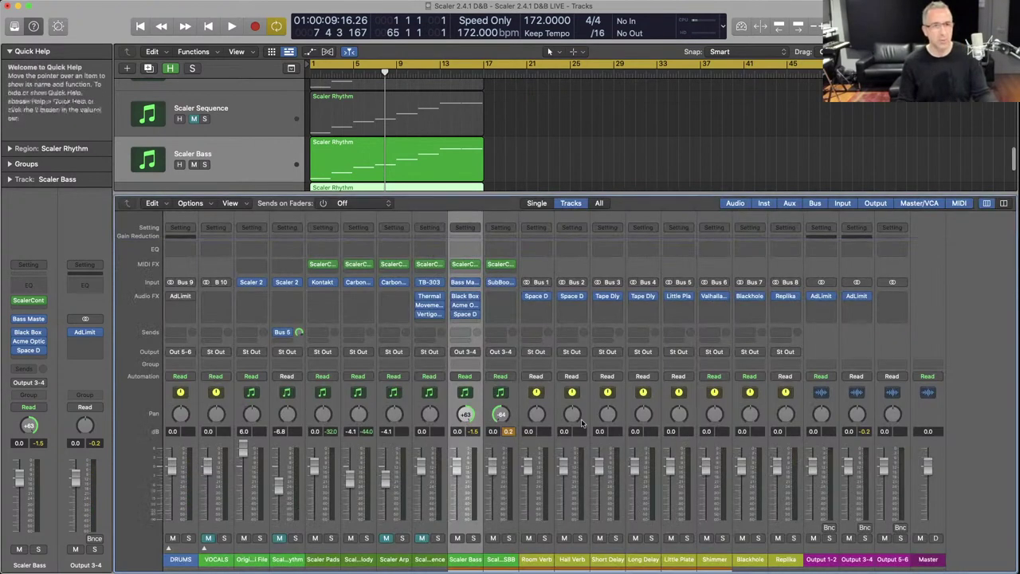
key("x")
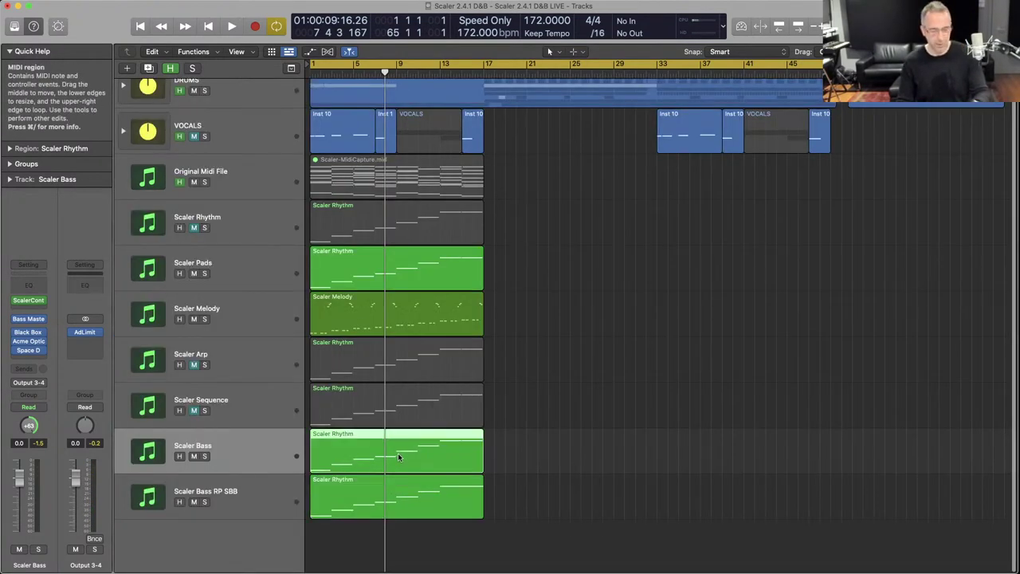
mouse_move(398, 452)
left_mouse_down()
mouse_move(403, 481)
mouse_move(403, 459)
left_mouse_up()
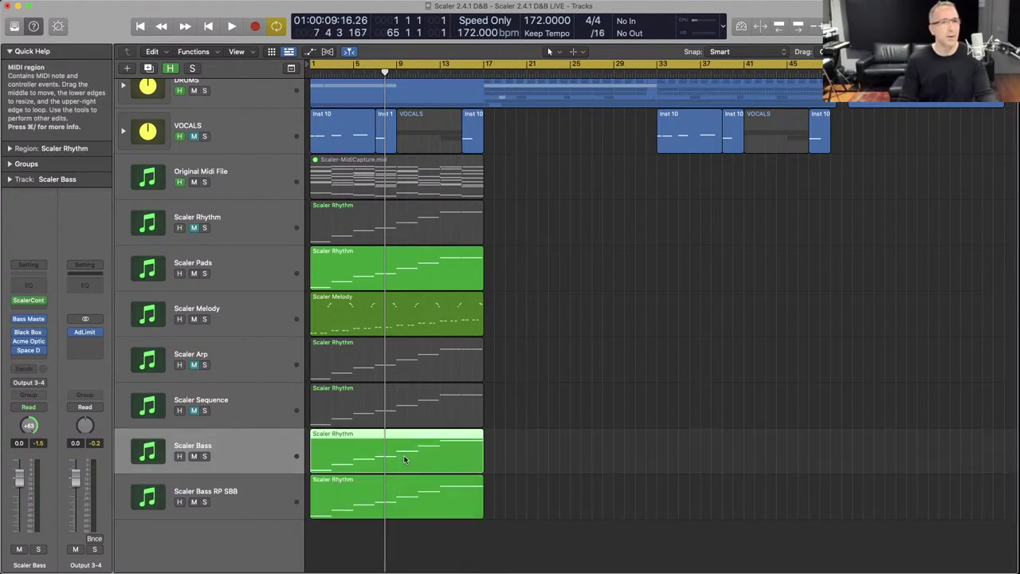
left_click(381, 259)
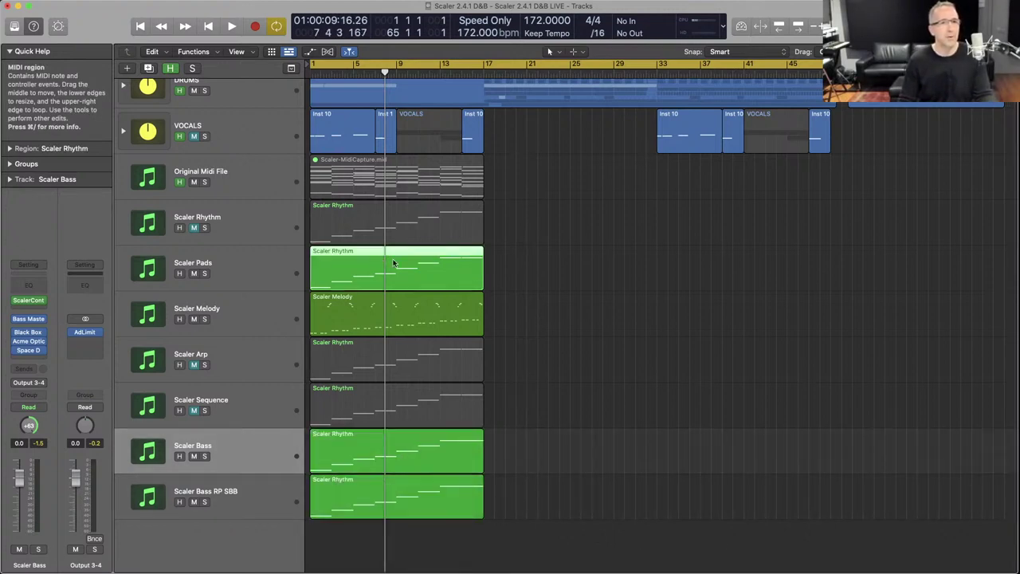
left_click_drag(529, 275, 451, 237)
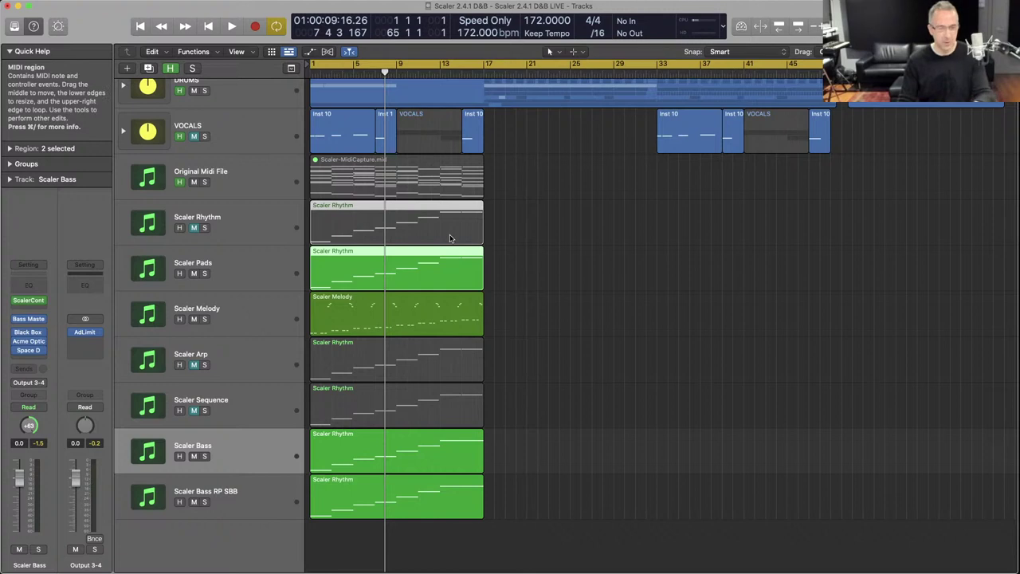
key("Delete")
left_click_drag(527, 525, 439, 226)
left_click(491, 413)
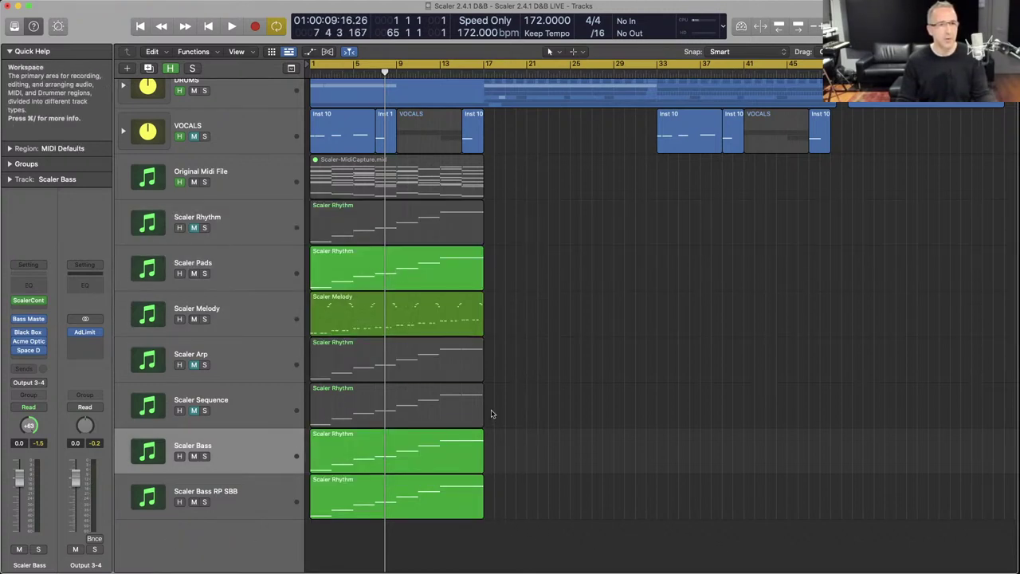
left_click_drag(491, 413, 458, 365)
key("Delete")
left_click_drag(483, 483, 458, 375)
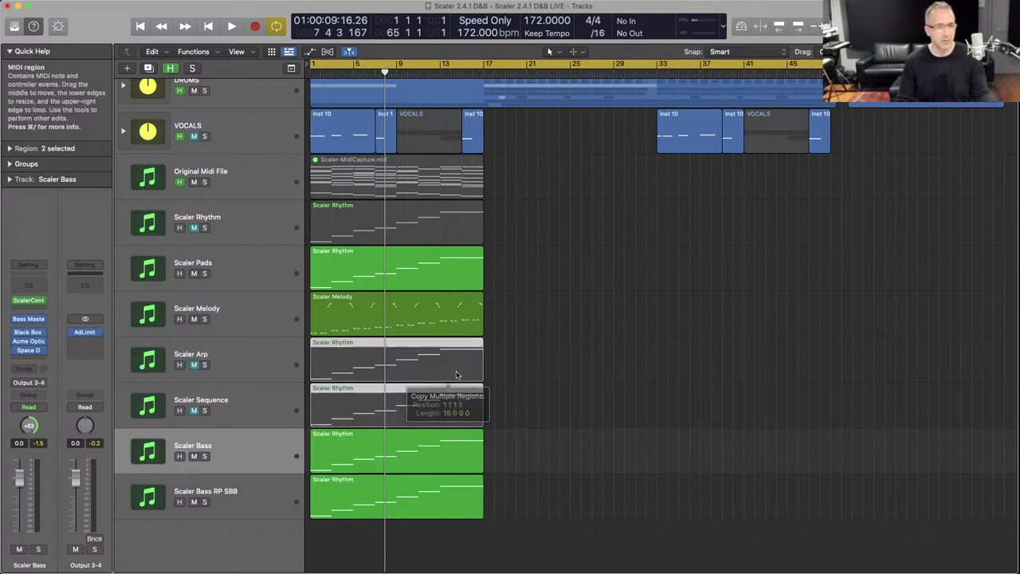
Unmute the Scaler Sequence, Scaler Arp and Scaler Rhythm tracks.
left_click(194, 410)
left_click(194, 364)
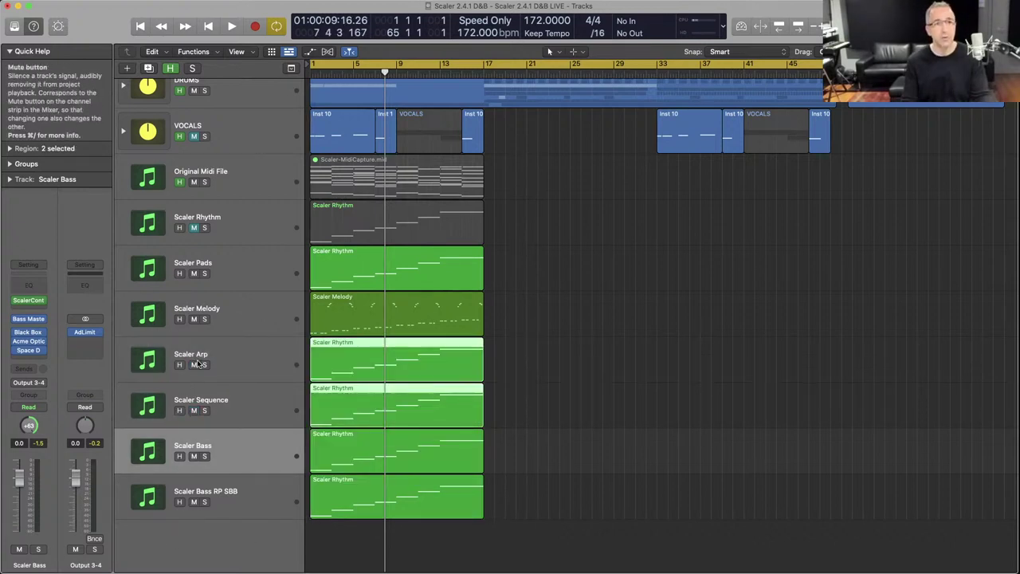
left_click(193, 227)
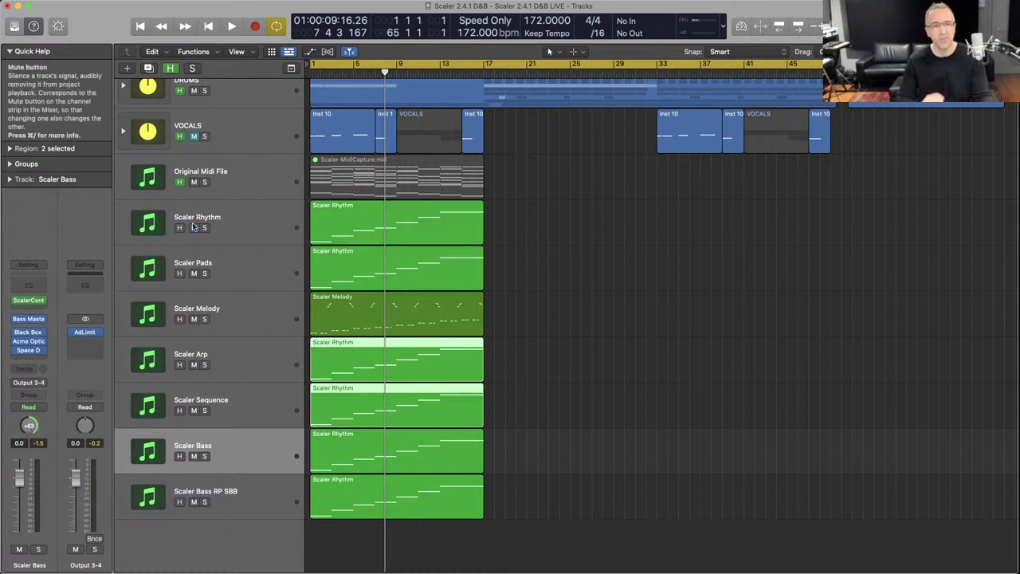
Play the full arrangement with all Scaler parts unmuted, and stop playback.
key("space")
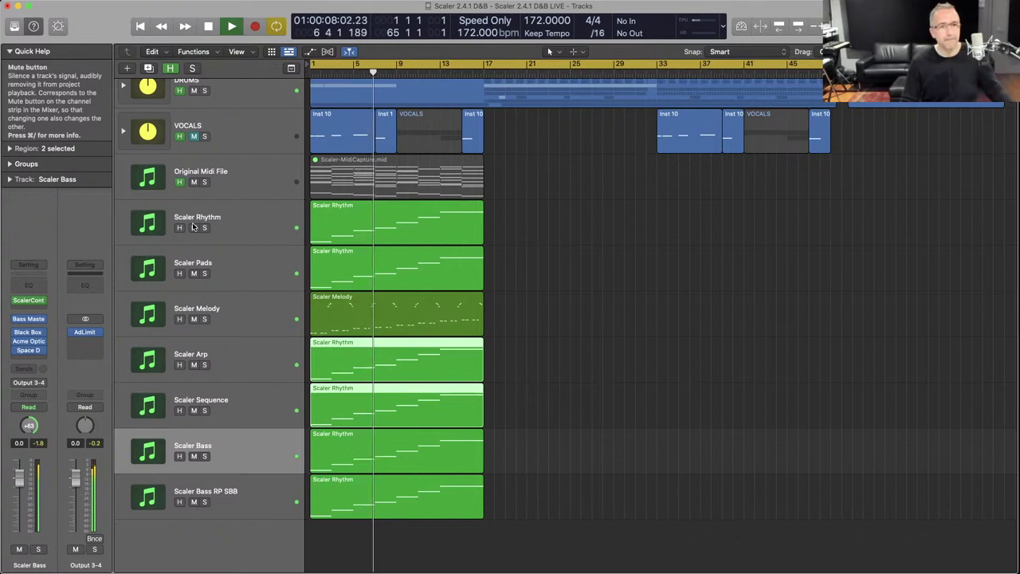
scroll(431, 270, "up", 1)
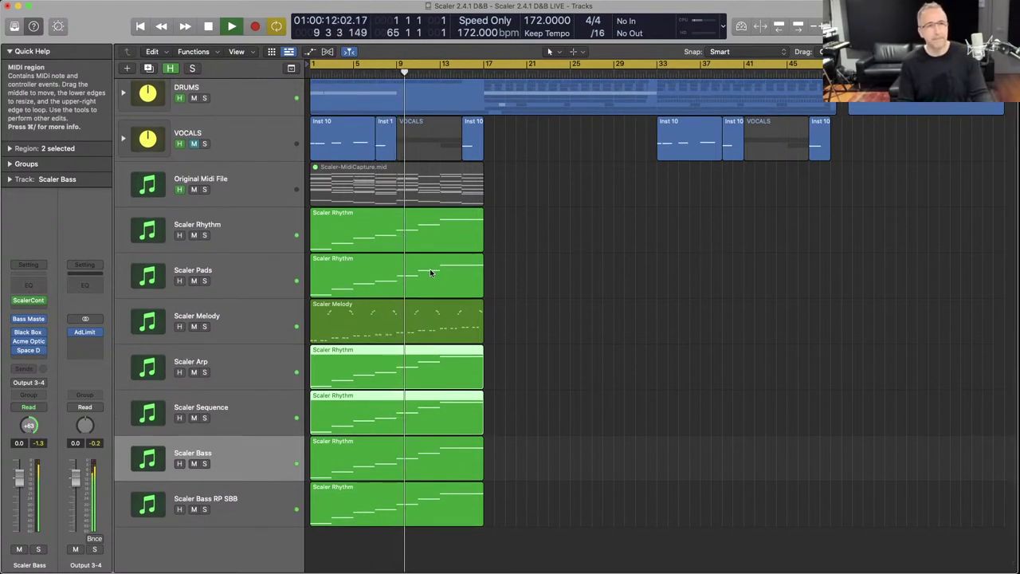
scroll(428, 271, "up", 1)
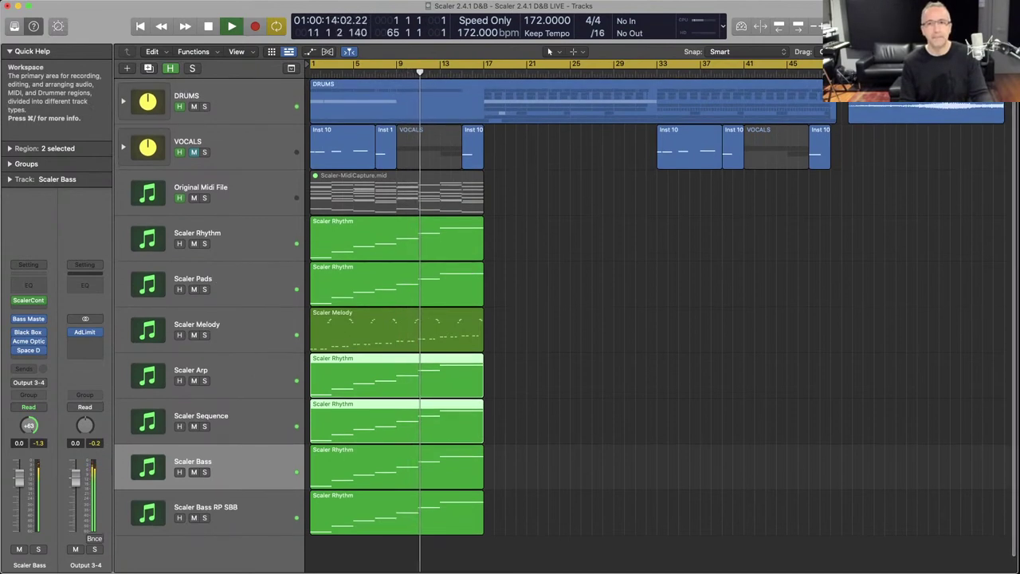
left_click(581, 414)
key("space")
Quantize all notes of the Scaler Bass RP SBB region to 1/16 notes, and return to the full track view.
left_click(468, 510)
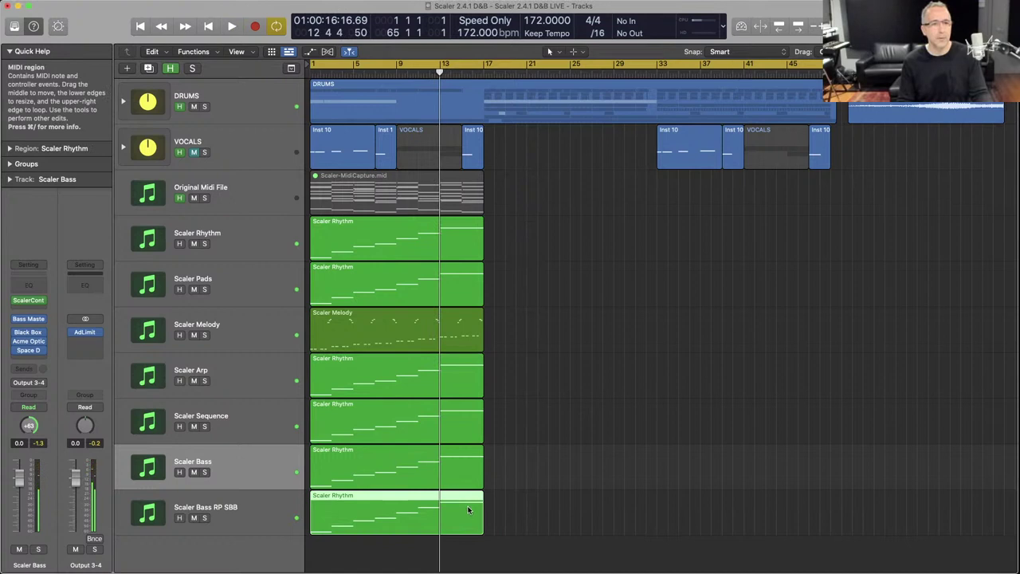
double_click(458, 509)
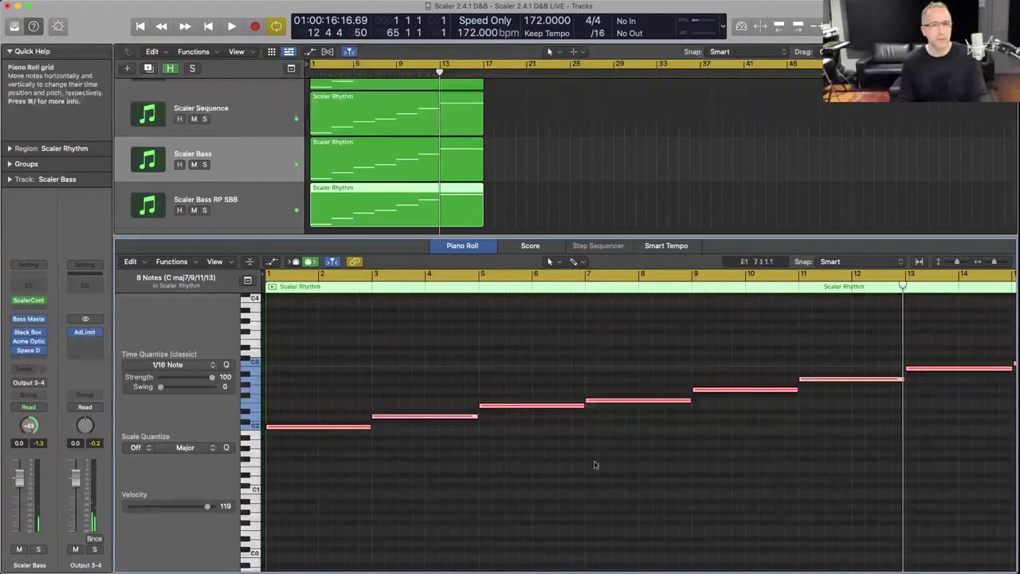
left_click_drag(740, 422, 657, 372)
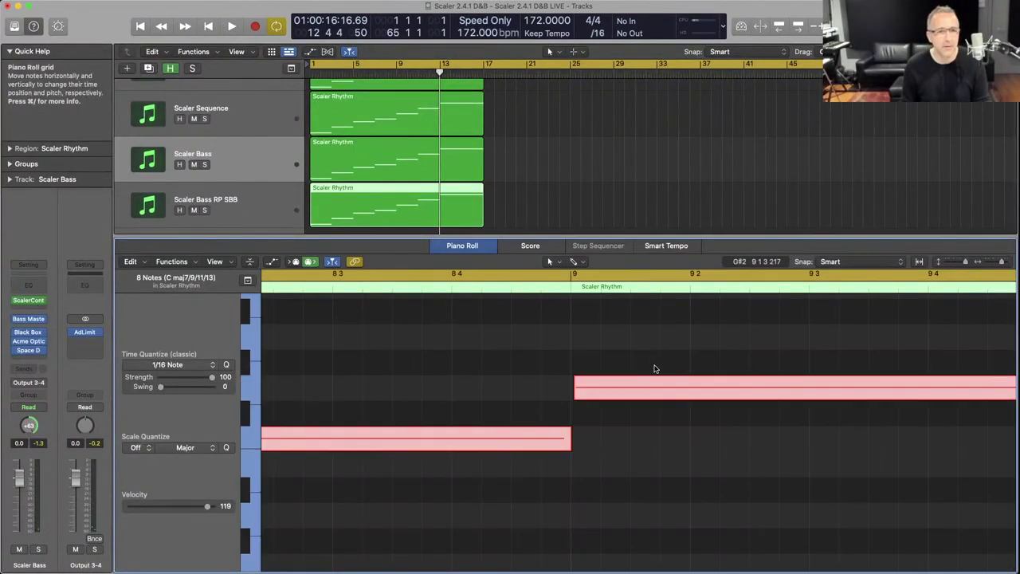
left_click(511, 391)
key("super+a")
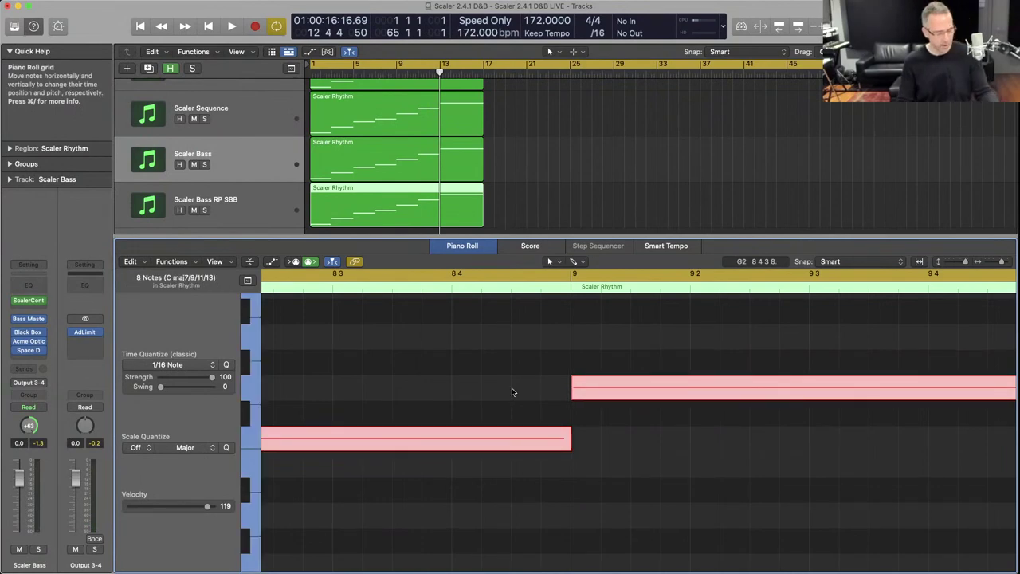
key("x")
key("x")
Replace the Scaler Bass region with a copy of the Scaler Bass RP SBB region.
left_click(409, 464)
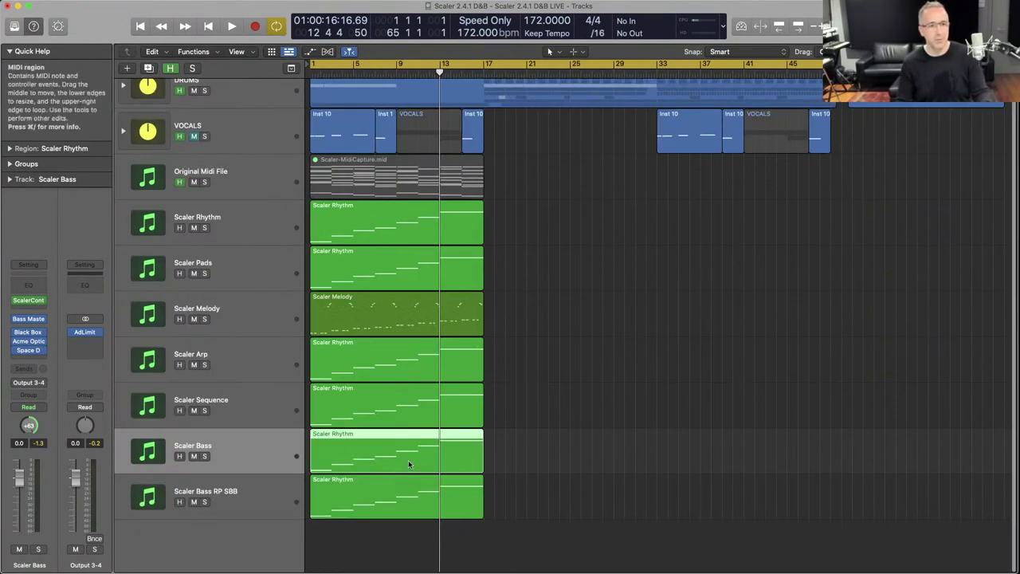
key("Delete")
left_click_drag(404, 503, 405, 462)
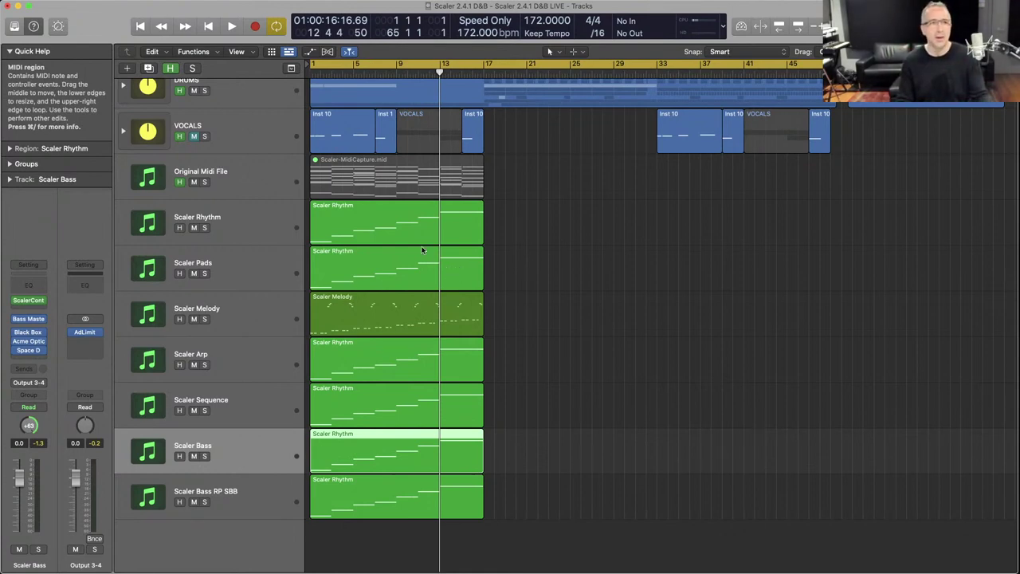
Solo the Scaler Rhythm track, play it briefly, and copy its region to bar 33.
left_click(411, 225)
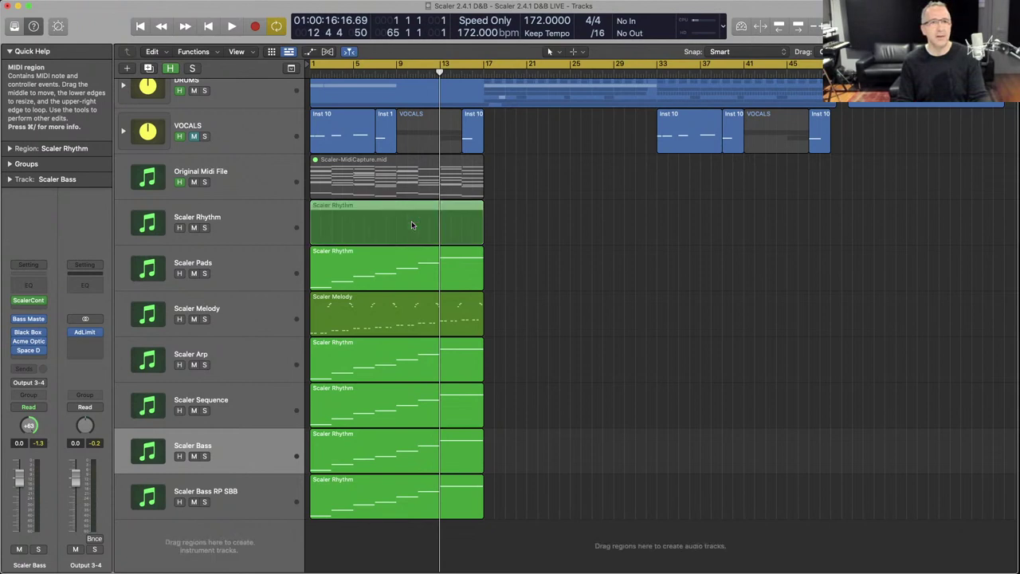
left_click(204, 228)
key("space")
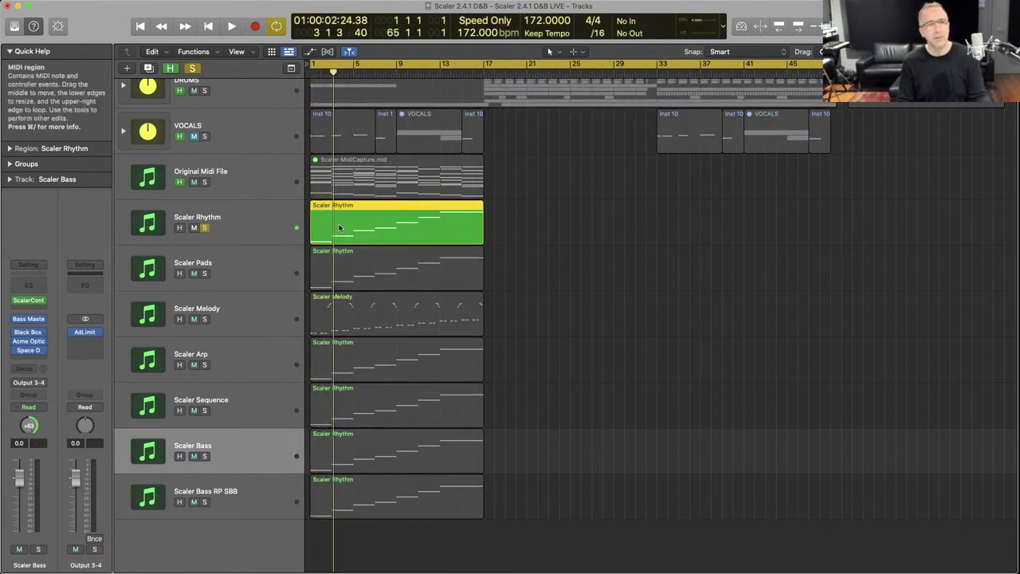
key("space")
left_click(343, 229)
left_click_drag(343, 229, 690, 230)
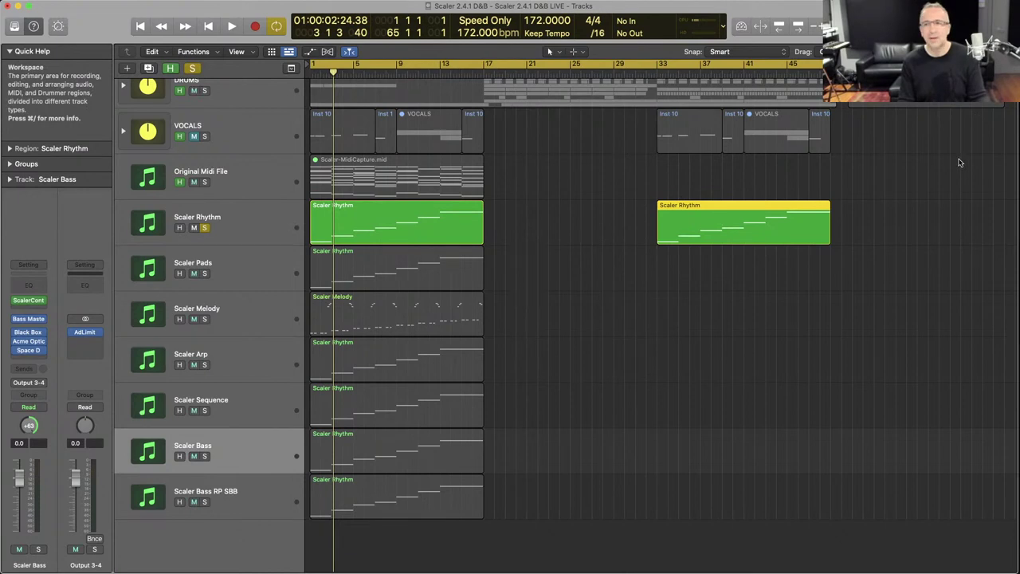
Audition the Scaler Pads track in solo, and copy its region to bars 33 and 49.
left_click_drag(425, 268, 425, 272)
left_click(204, 273)
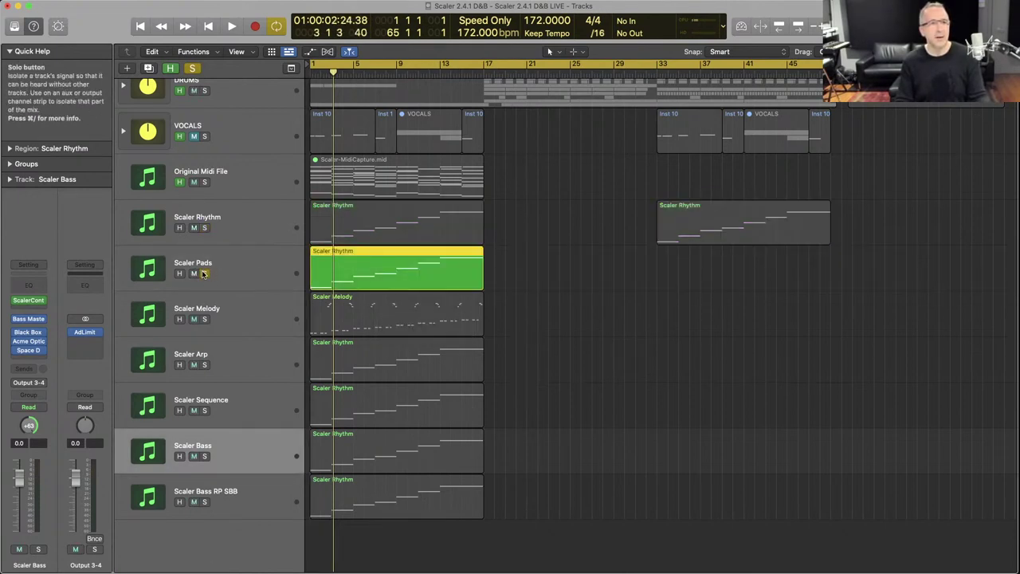
key("shift+space")
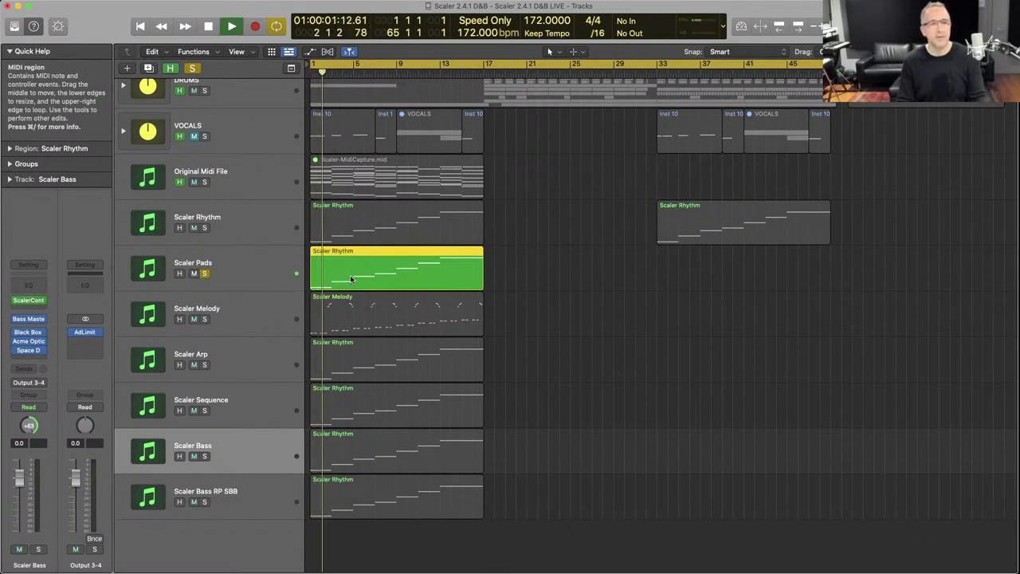
key("space")
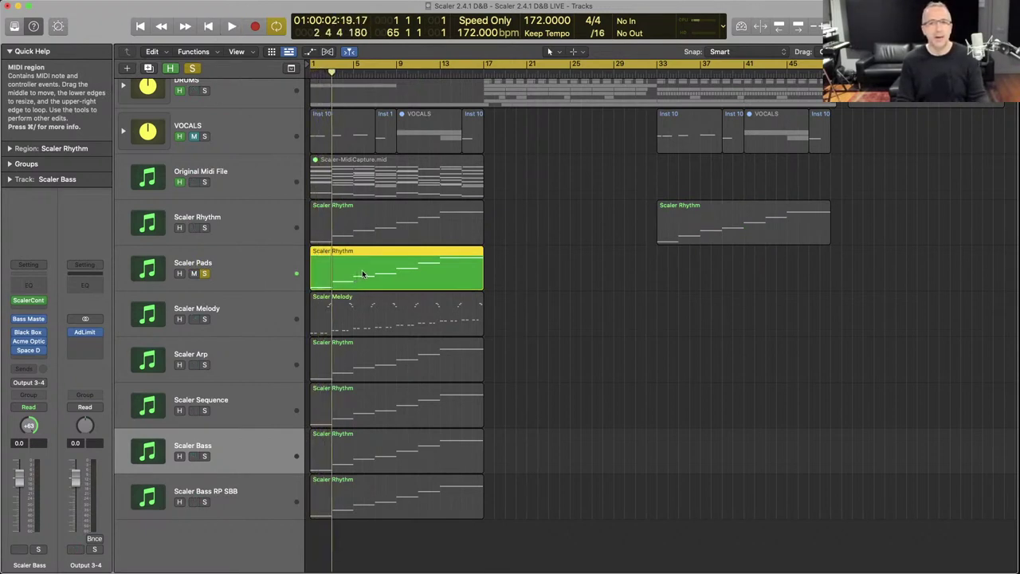
left_click_drag(362, 273, 888, 276)
Audition the Scaler Melody track in solo, and copy its region to bars 17 and 33.
left_click(221, 321)
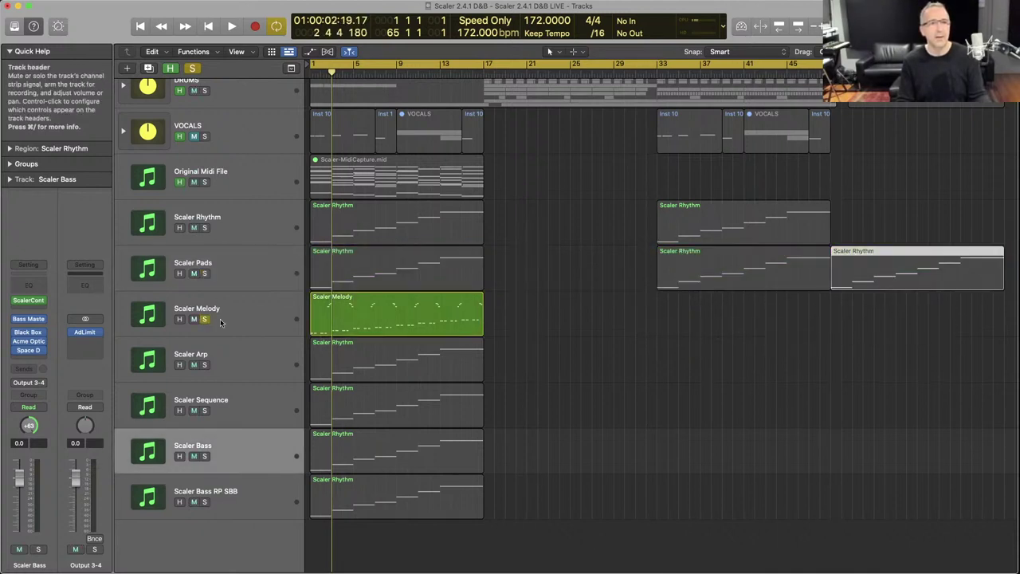
key("space")
left_click(396, 316)
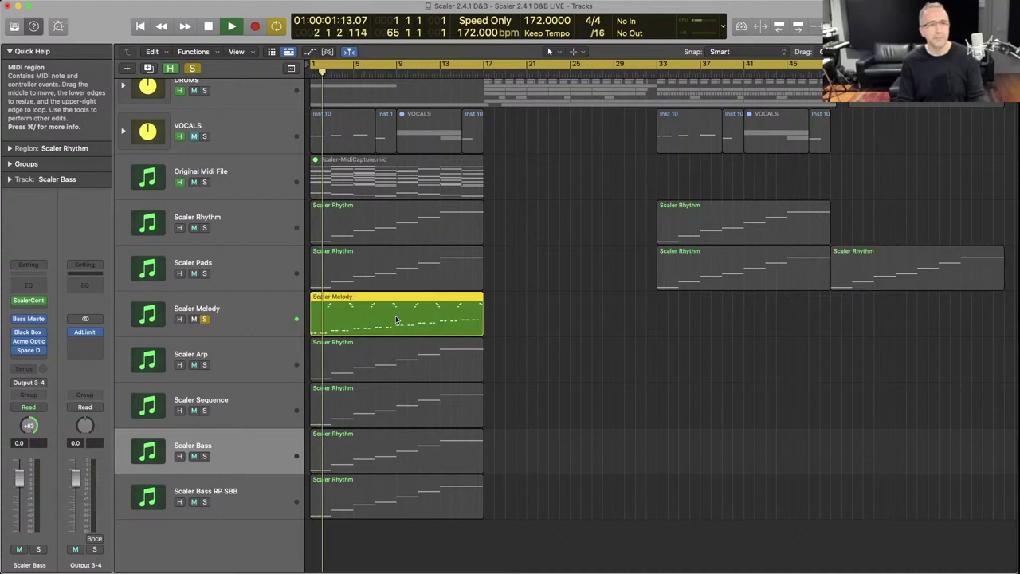
left_click_drag(395, 315, 737, 322)
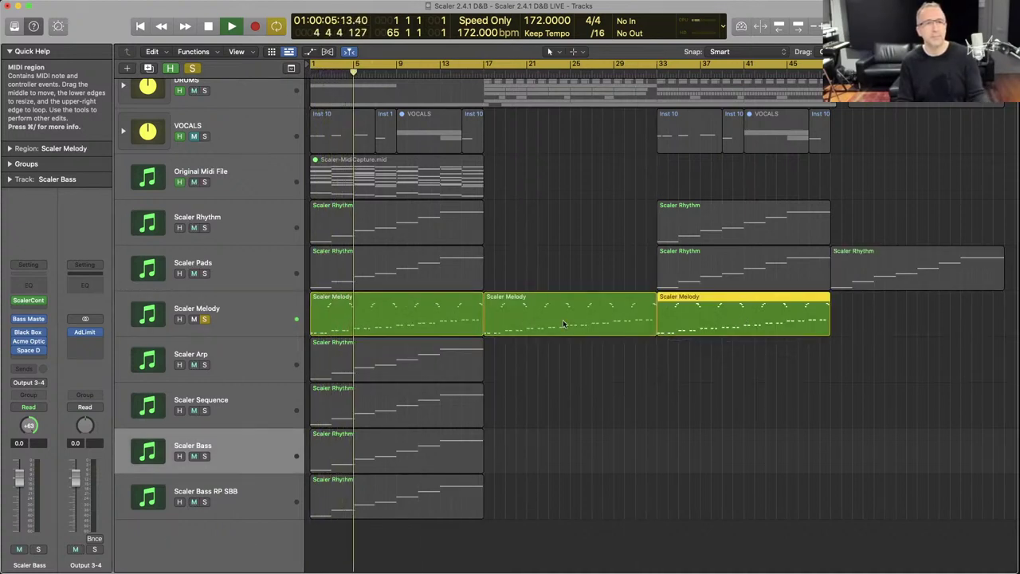
key("space")
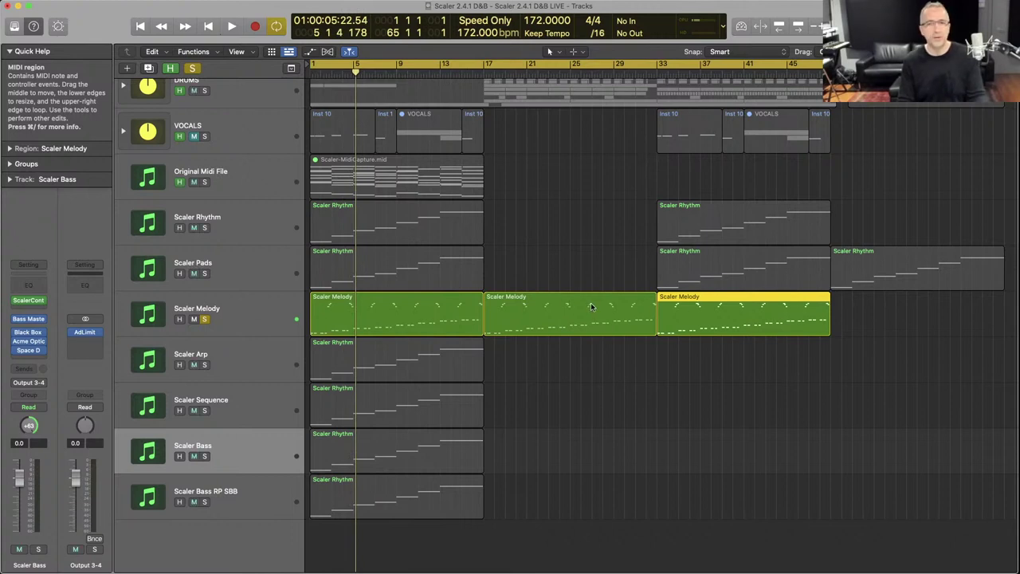
Delete all the high notes from C4 upwards in the Scaler Melody region at bar 17, keeping the low notes.
double_click(591, 306)
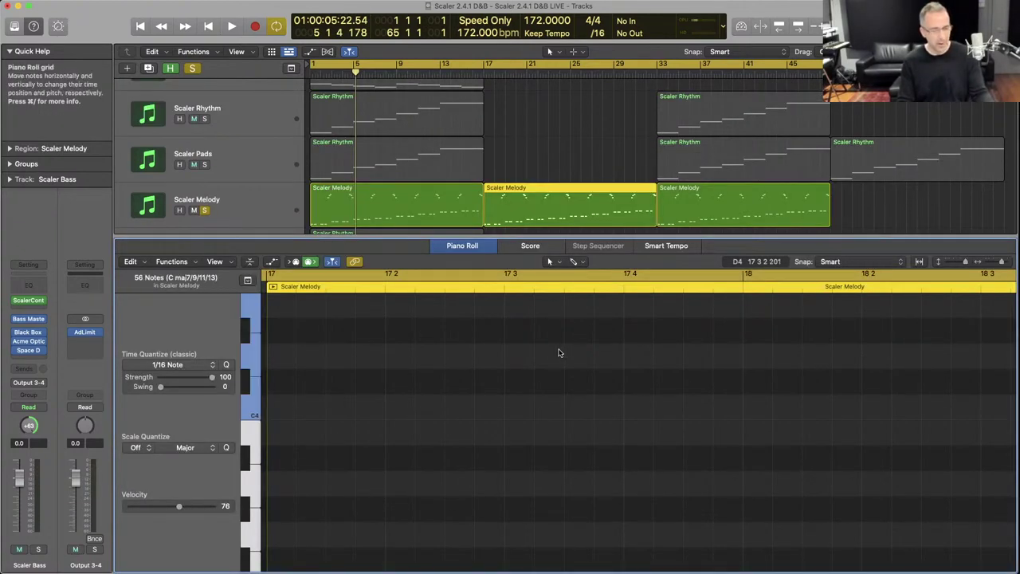
key("z")
left_click_drag(310, 389, 1002, 302)
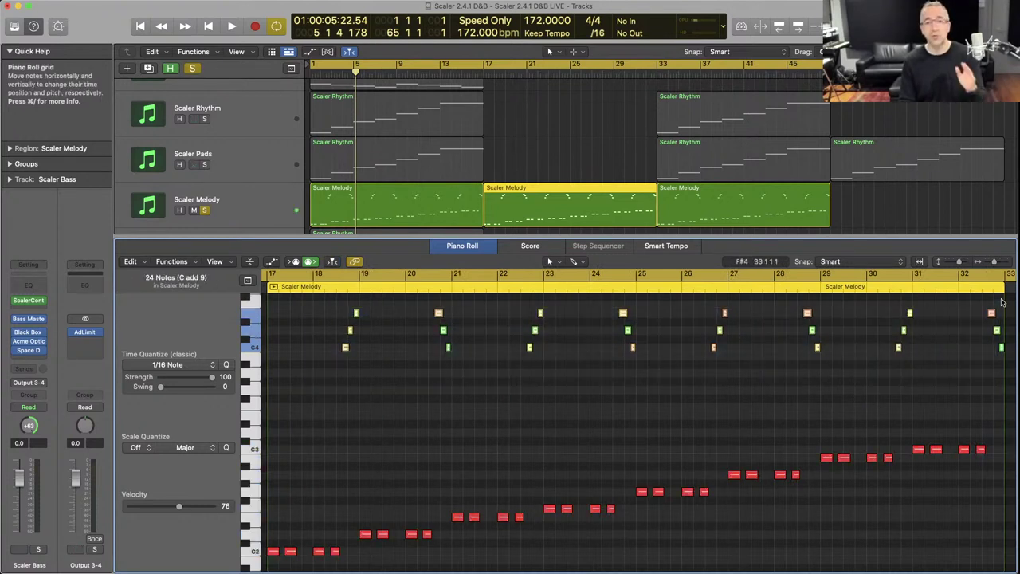
key("Delete")
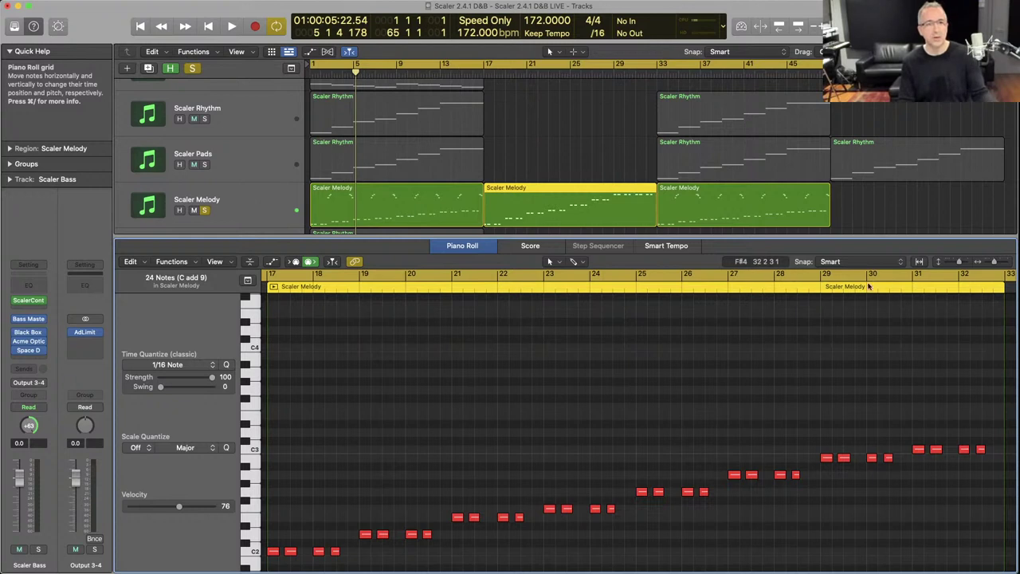
Play the edited Scaler Melody region from bar 17, and return to the full track view.
left_click(536, 200)
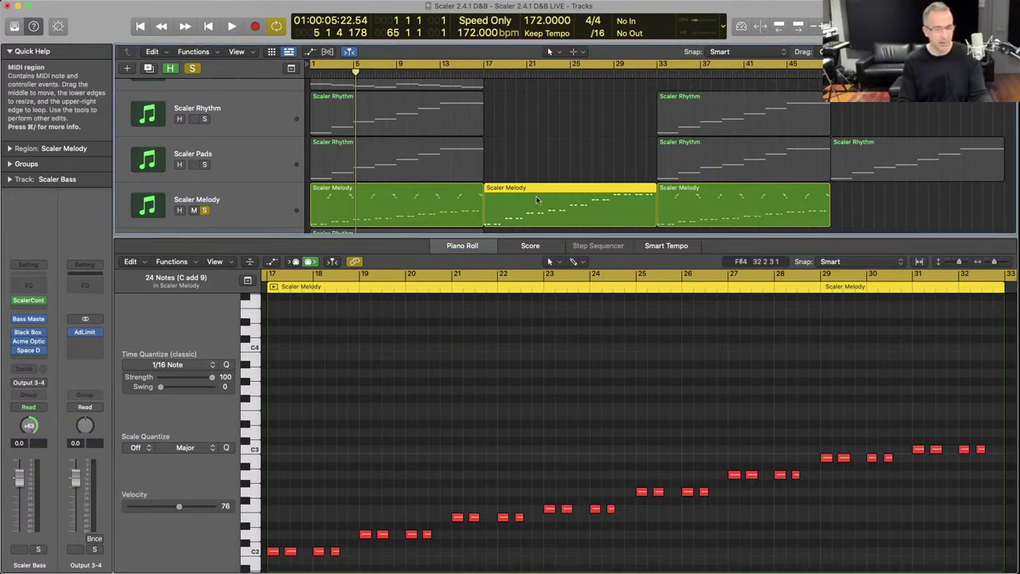
key("space")
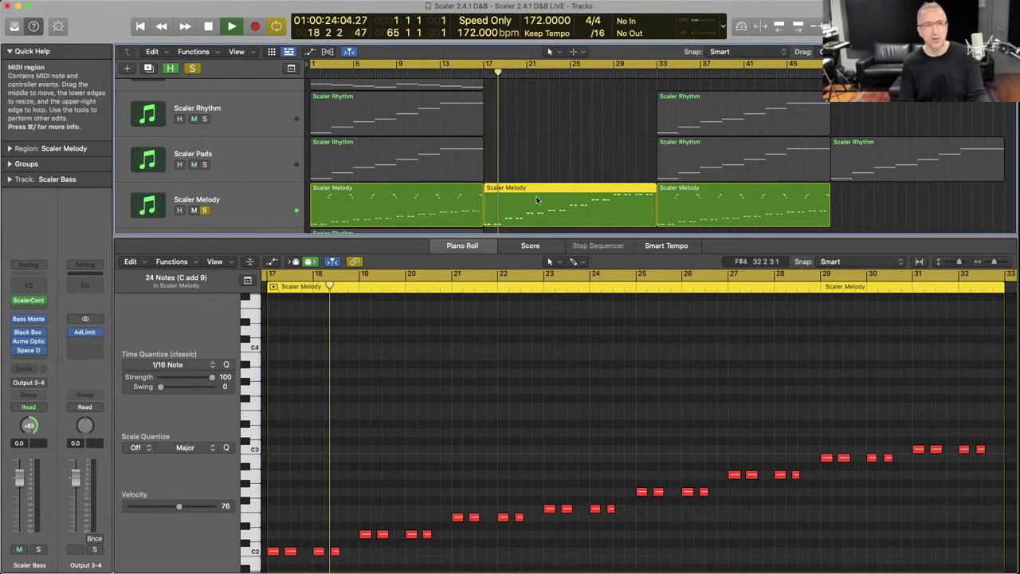
key("space")
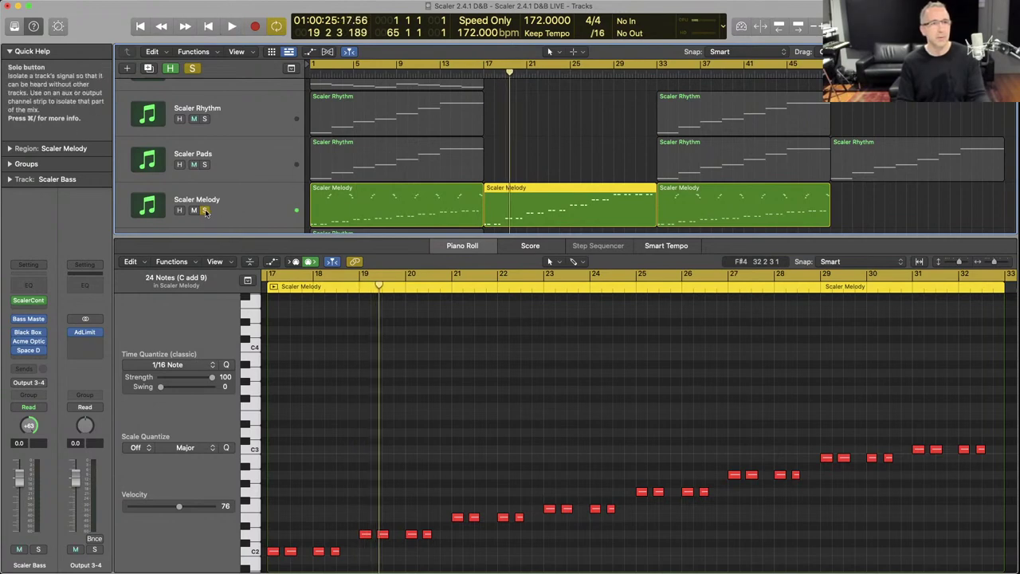
left_click(205, 210)
key("x")
key("x")
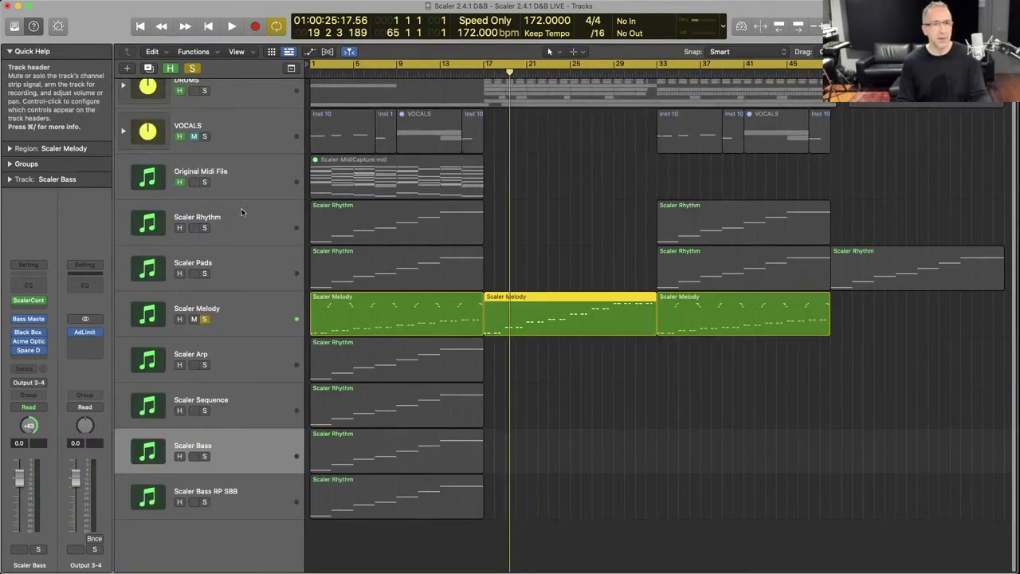
Solo Scaler Arp and Scaler Sequence, copy the Scaler Arp region to bar 49, and move the Scaler Sequence region to bar 33.
left_click(204, 365)
left_click_drag(393, 368, 878, 364)
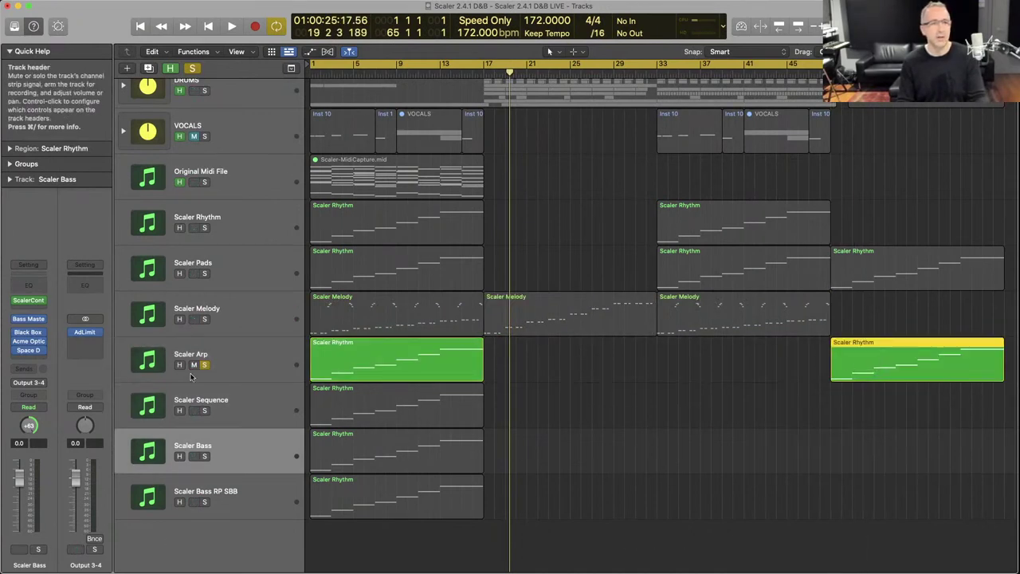
left_click(204, 410)
left_click_drag(368, 416, 700, 429)
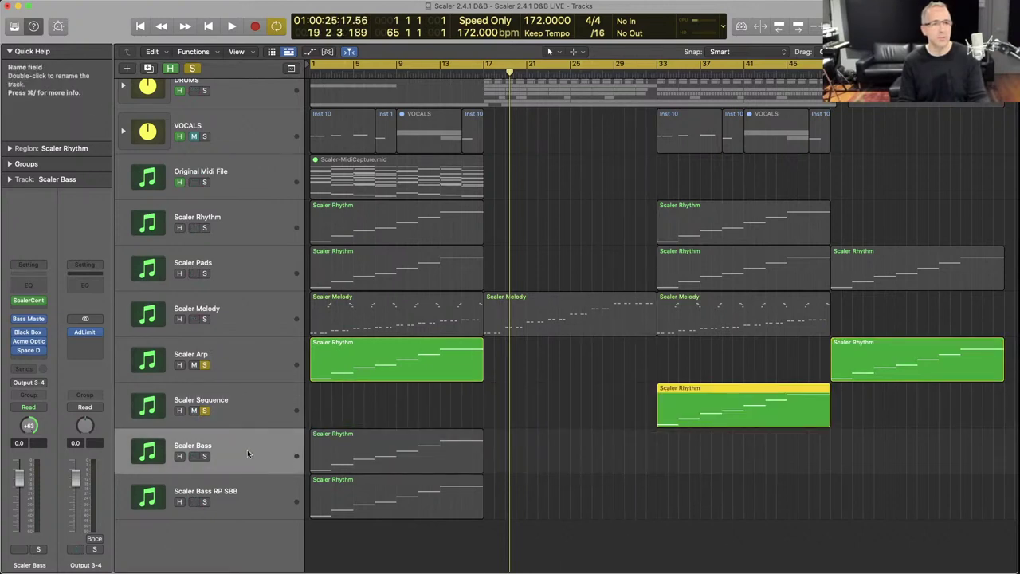
Move the Scaler Bass and Scaler Bass RP SBB regions to bar 17, and copy both to bar 33.
left_click_drag(485, 504, 751, 452)
key("super+z")
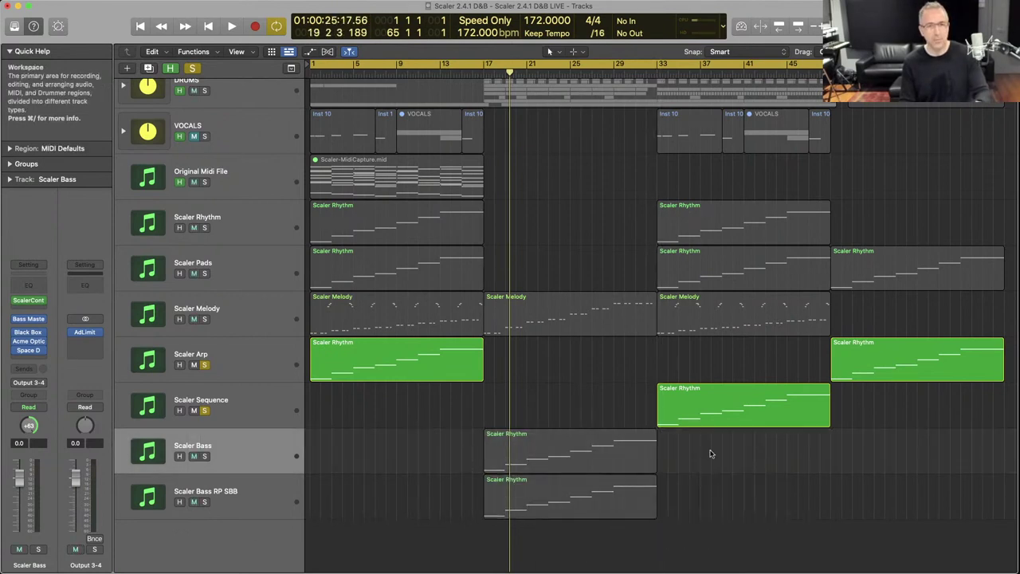
left_click_drag(690, 503, 779, 459)
Unsolo the Scaler Arp and Scaler Sequence tracks, and play the arrangement briefly from the start.
left_click(204, 364)
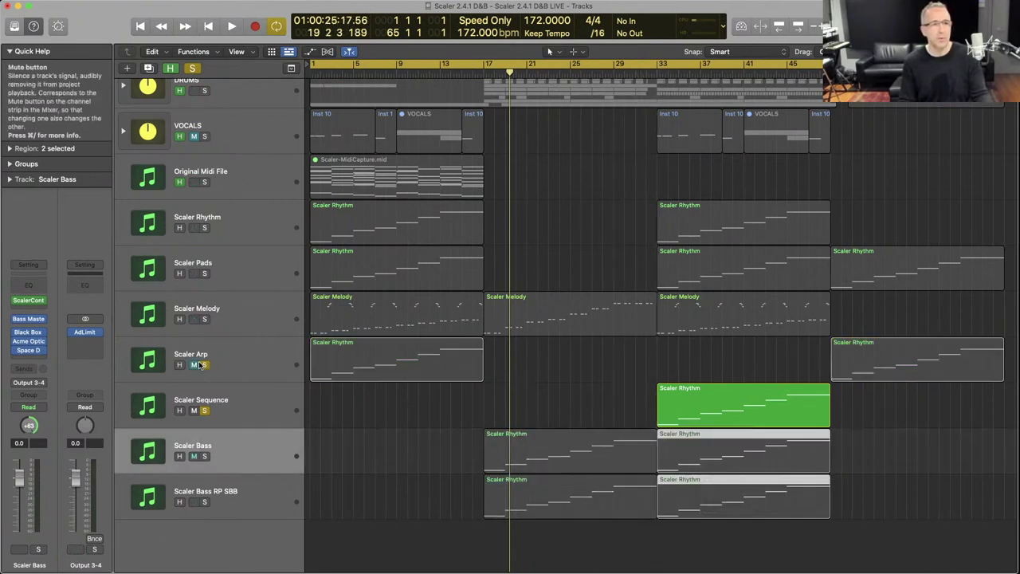
left_click(204, 364)
left_click(204, 364)
left_click(204, 410)
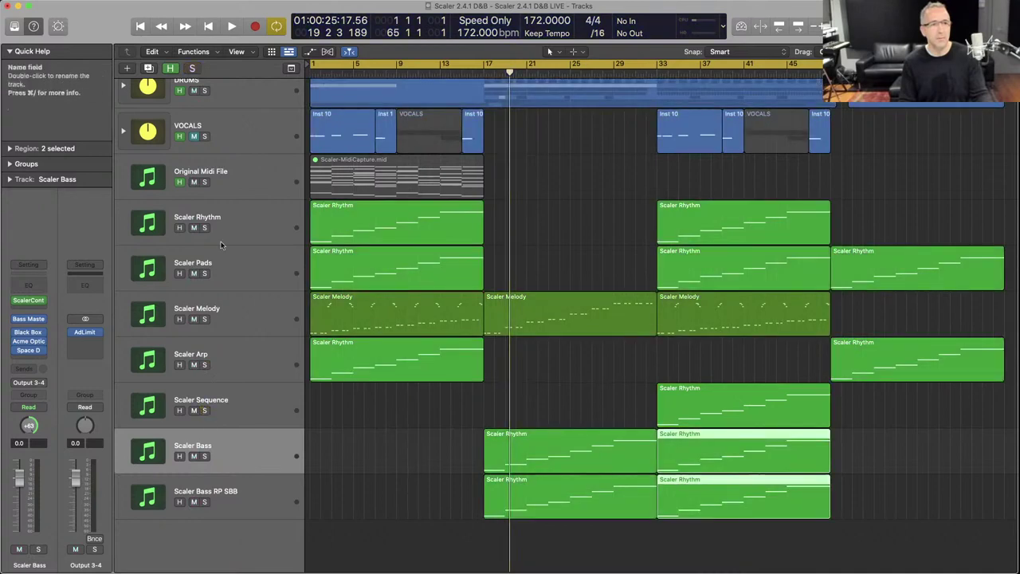
scroll(188, 271, "up", 1)
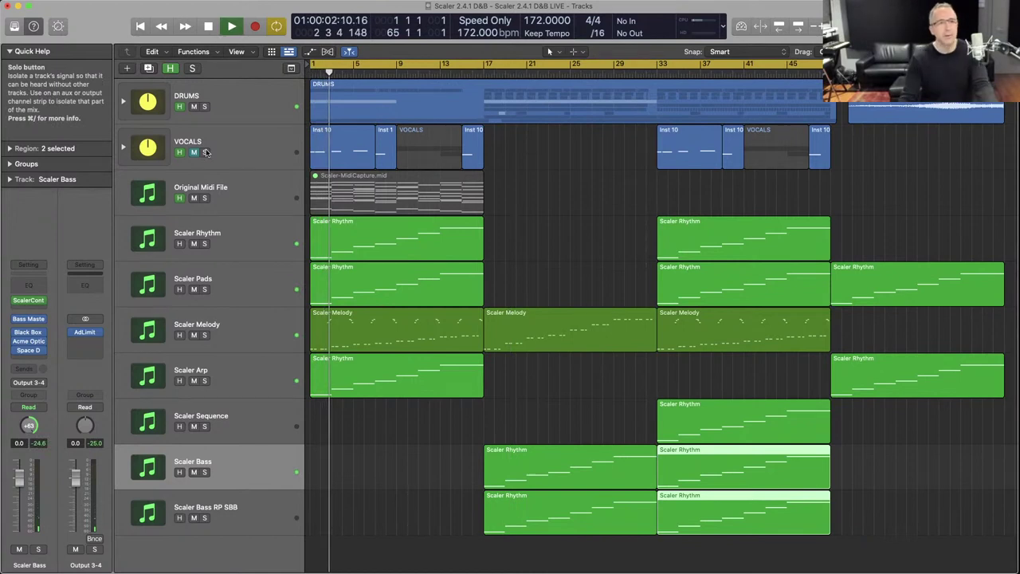
key("space")
Open the Carbon Electra instrument on the Scaler Melody track, and solo the track.
left_click(236, 324)
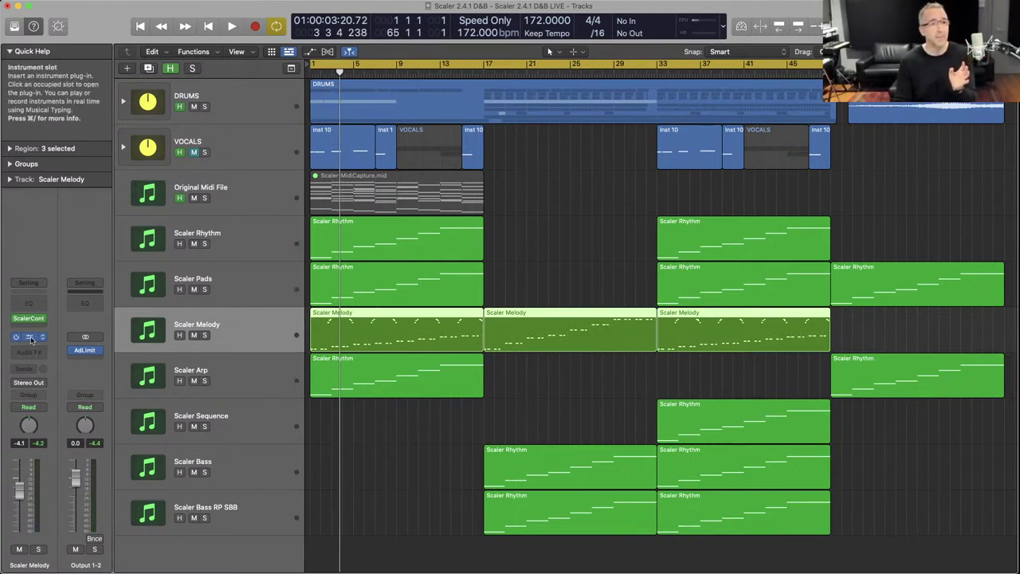
left_click(30, 338)
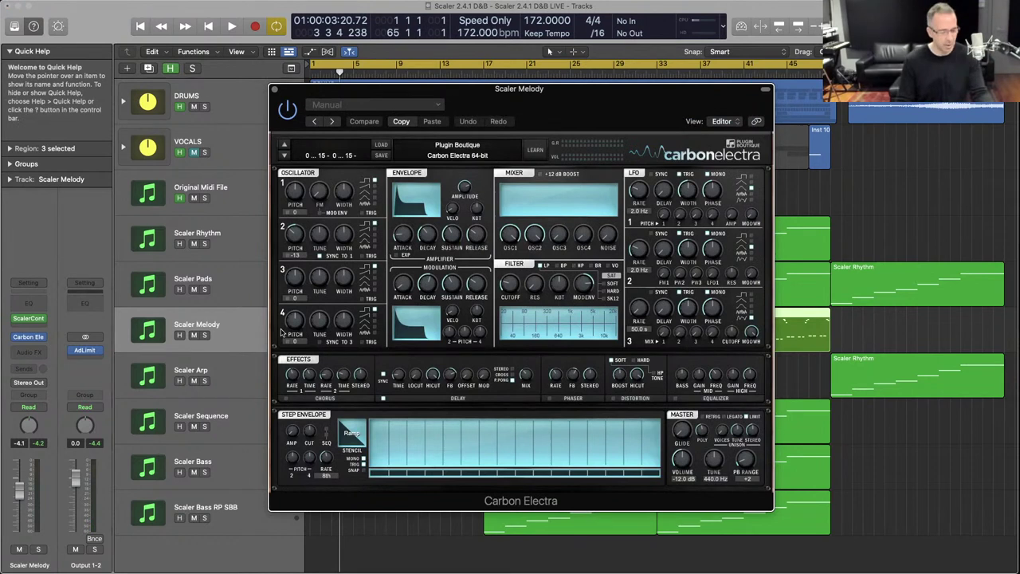
key("s")
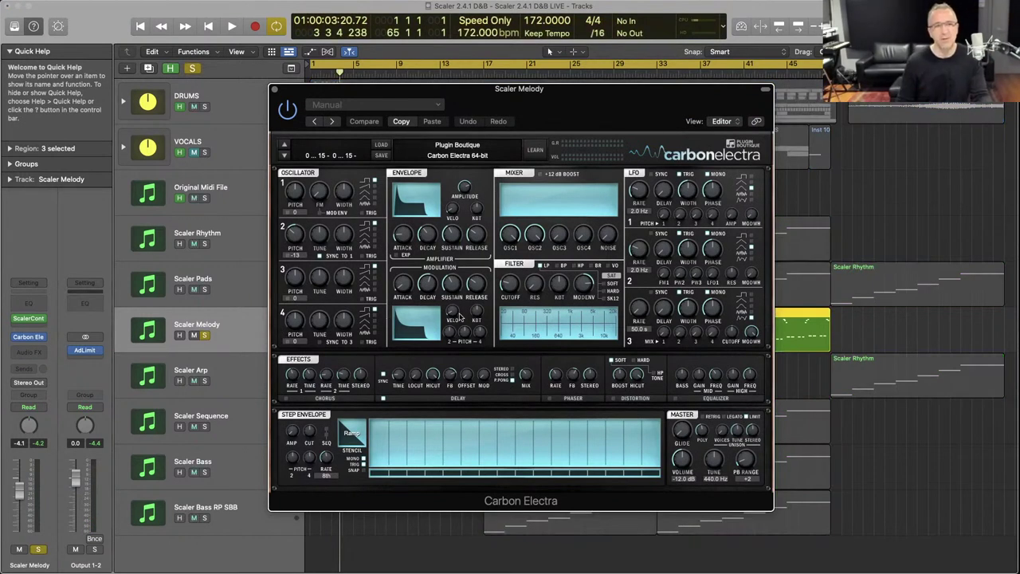
Play the soloed Scaler Melody from the start, sweep Carbon Electra's filter cutoff, and set the modulation envelope attack to 1 ms.
key("space")
key("space")
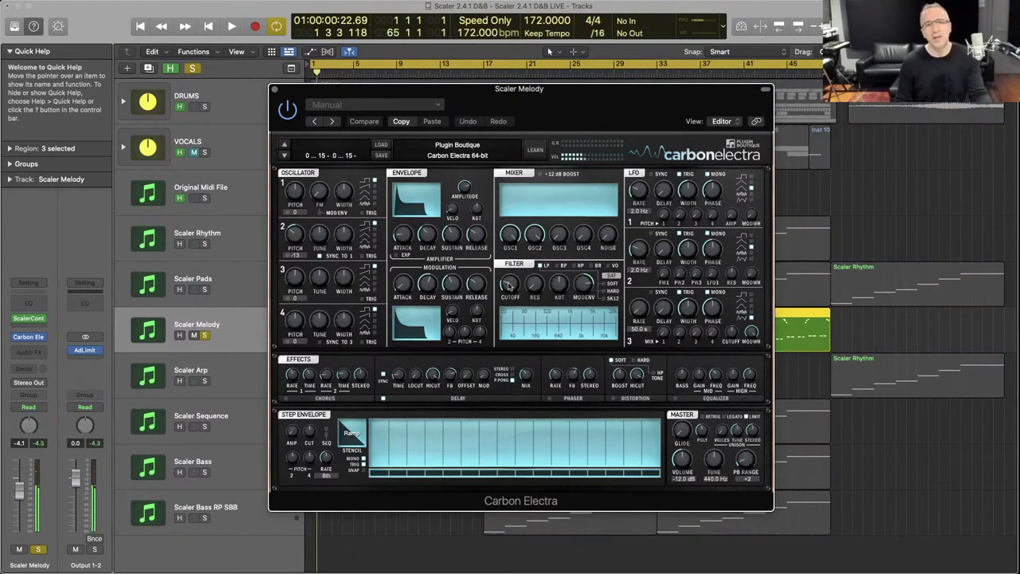
key("space")
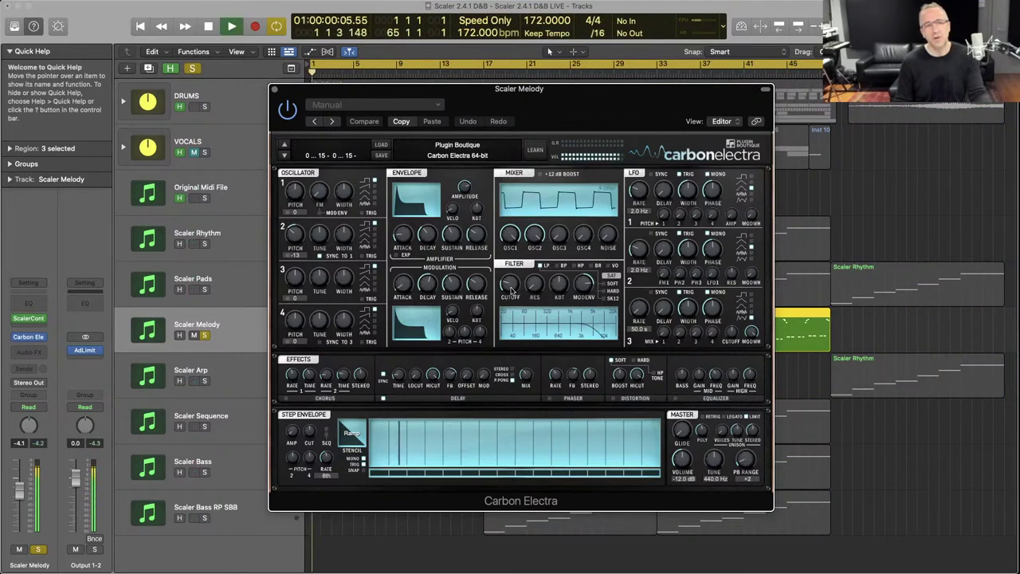
mouse_move(514, 287)
left_mouse_down()
mouse_move(513, 255)
mouse_move(512, 286)
left_mouse_up()
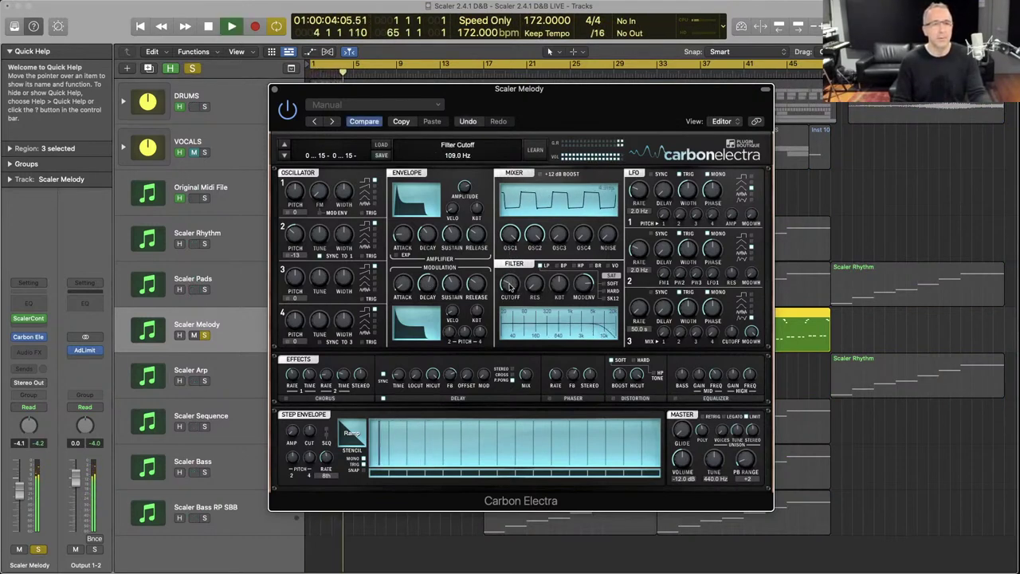
mouse_move(402, 284)
left_mouse_down()
mouse_move(408, 248)
mouse_move(409, 290)
left_mouse_up()
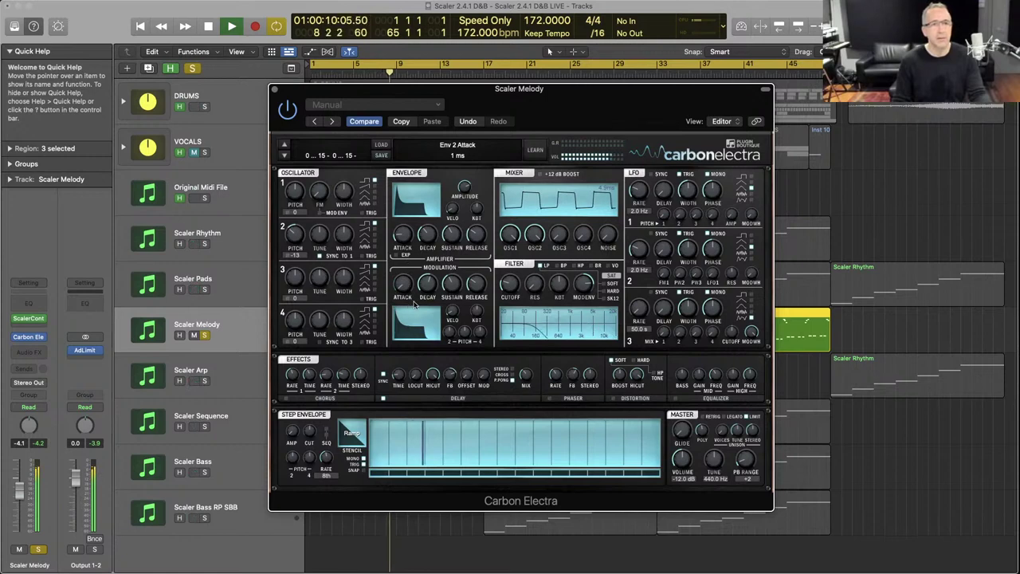
Unsolo Scaler Melody, and adjust its filter cutoff to about 361 Hz while the full arrangement plays.
left_click(205, 335)
key("space")
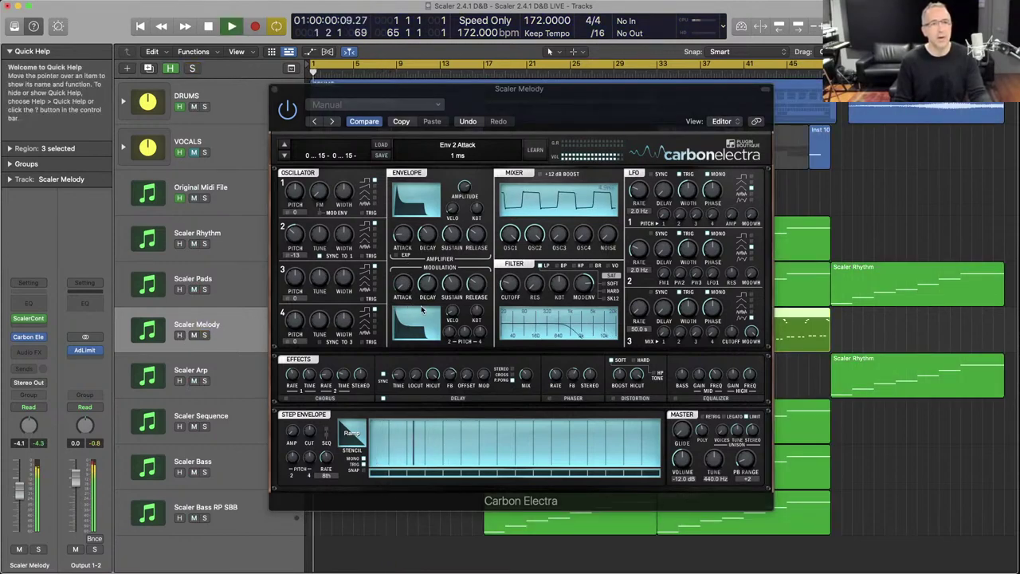
left_click(507, 288)
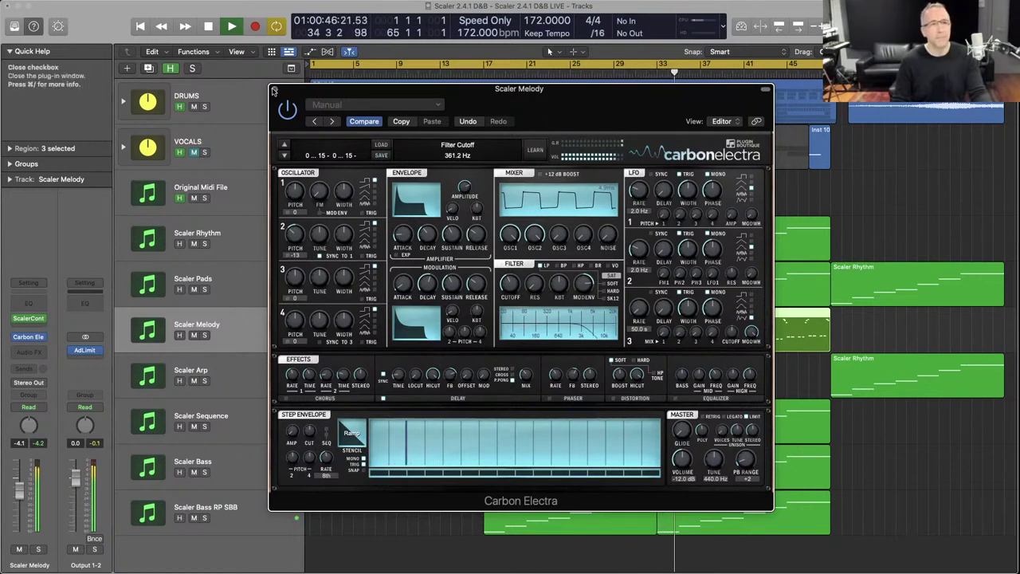
key("v")
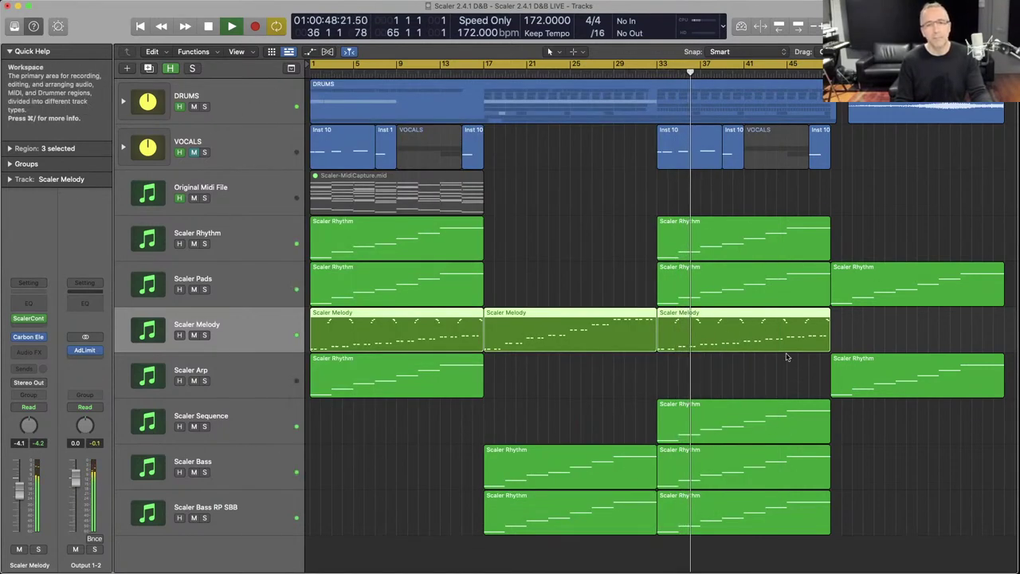
Open the TB-303 on the Scaler Sequence track, and set its cutoff frequency to 50 during playback.
left_click(219, 420)
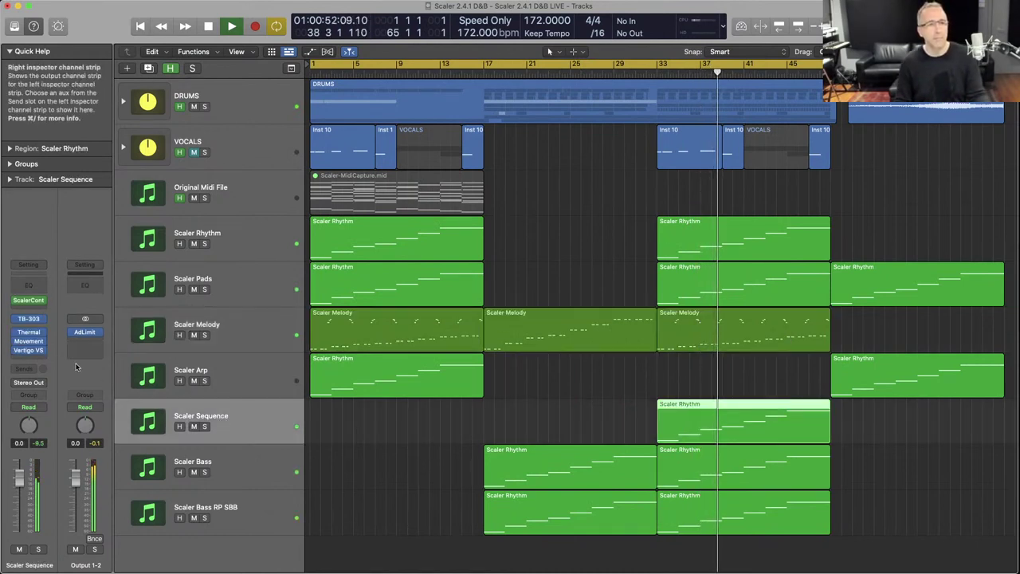
left_click(29, 318)
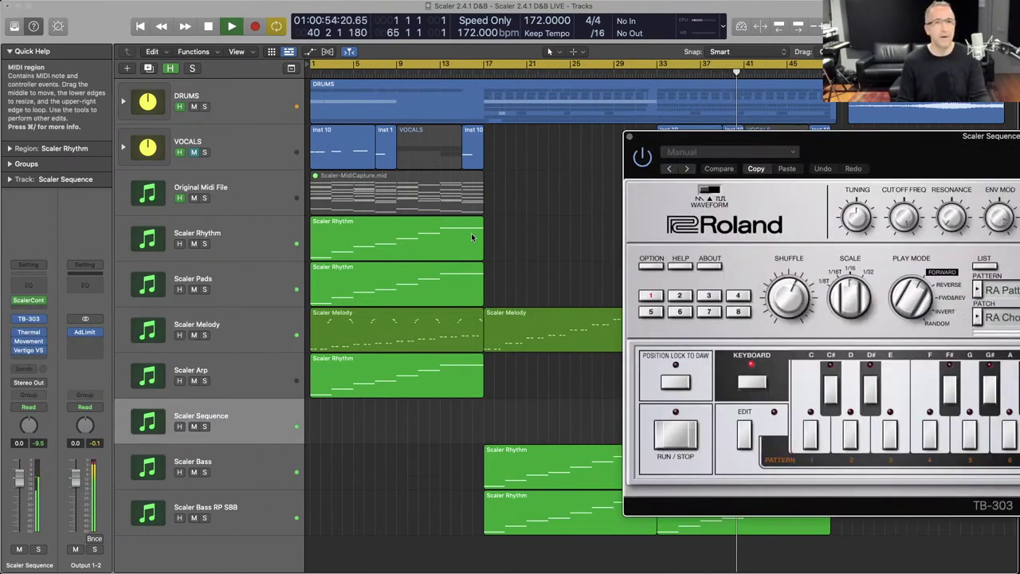
left_click_drag(812, 146, 463, 127)
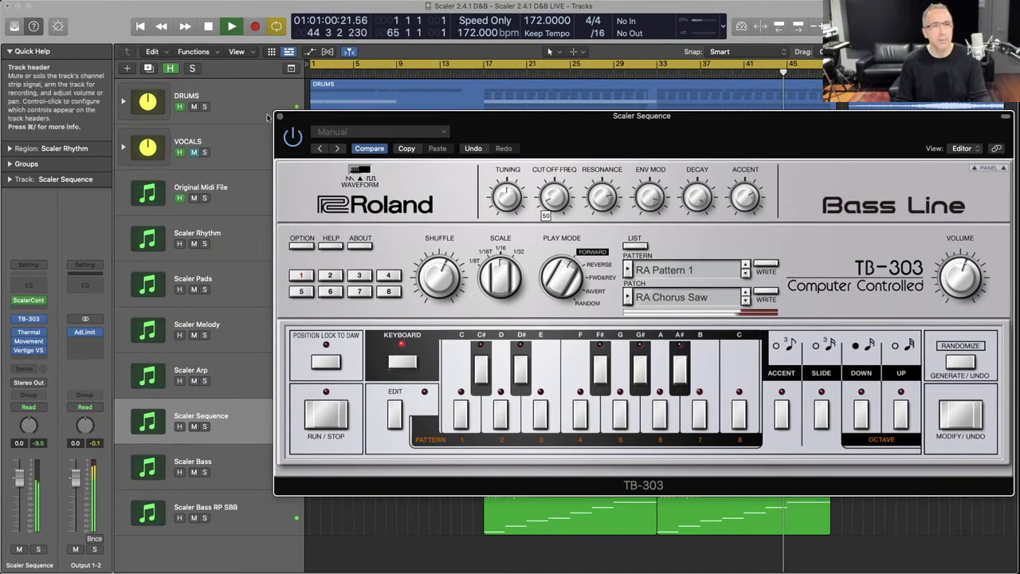
key("super+w")
Open Carbon Electra on the Scaler Arp track, and sweep its filter cutoff, settling at about 105 Hz.
left_click(254, 375)
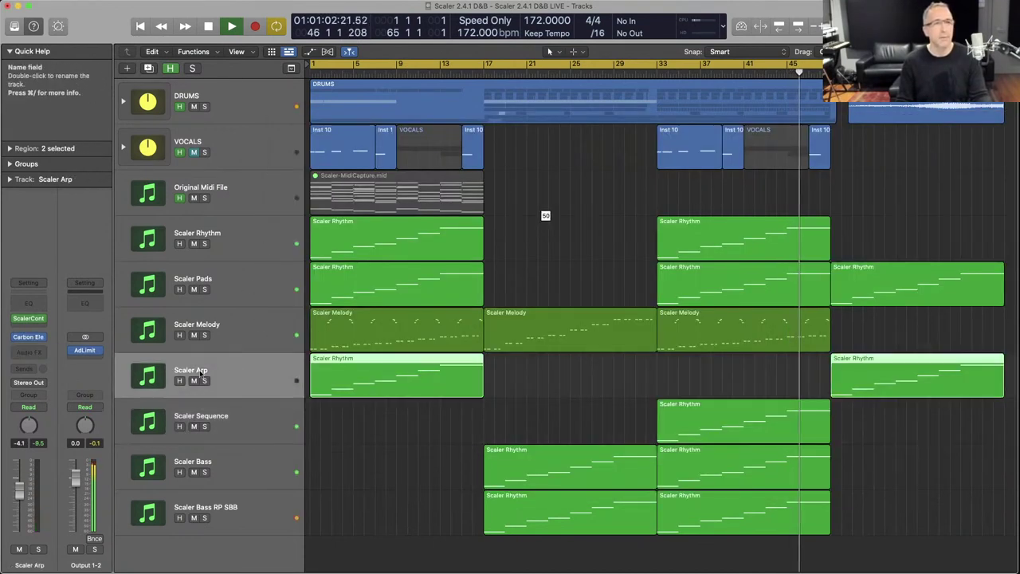
left_click(29, 338)
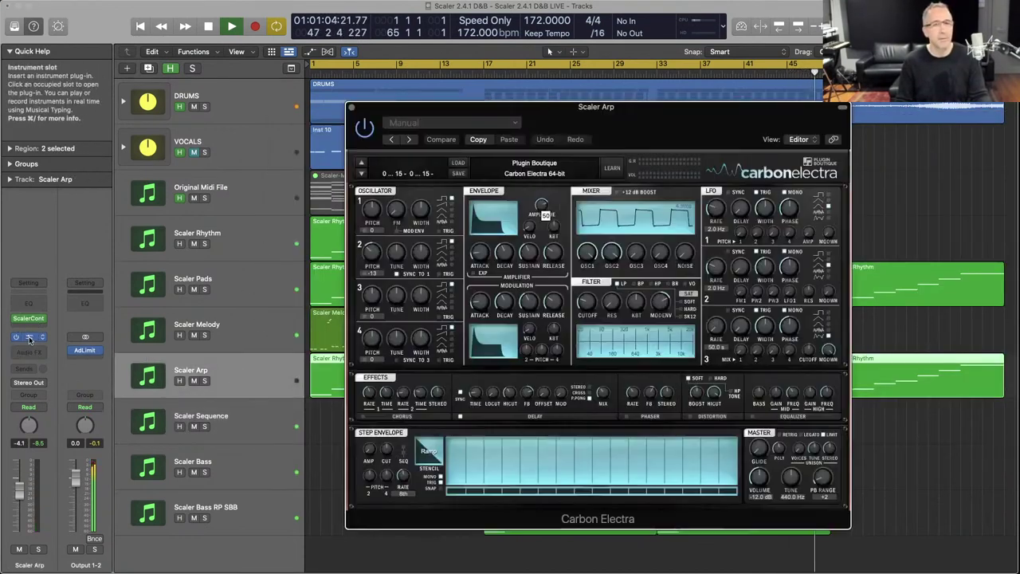
left_click_drag(595, 133, 506, 91)
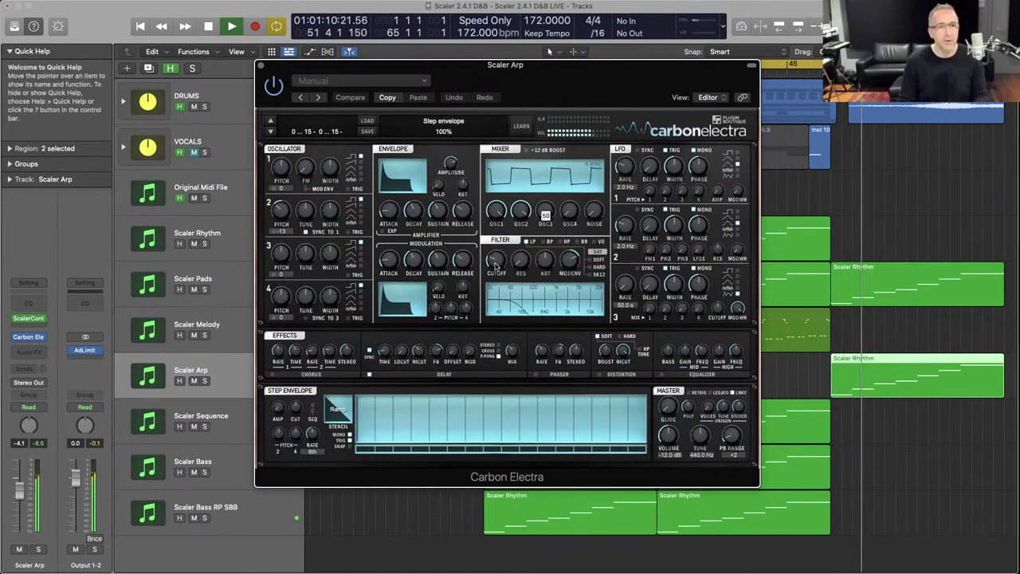
left_click_drag(494, 261, 487, 264)
left_click_drag(398, 263, 400, 244)
left_click_drag(498, 259, 497, 265)
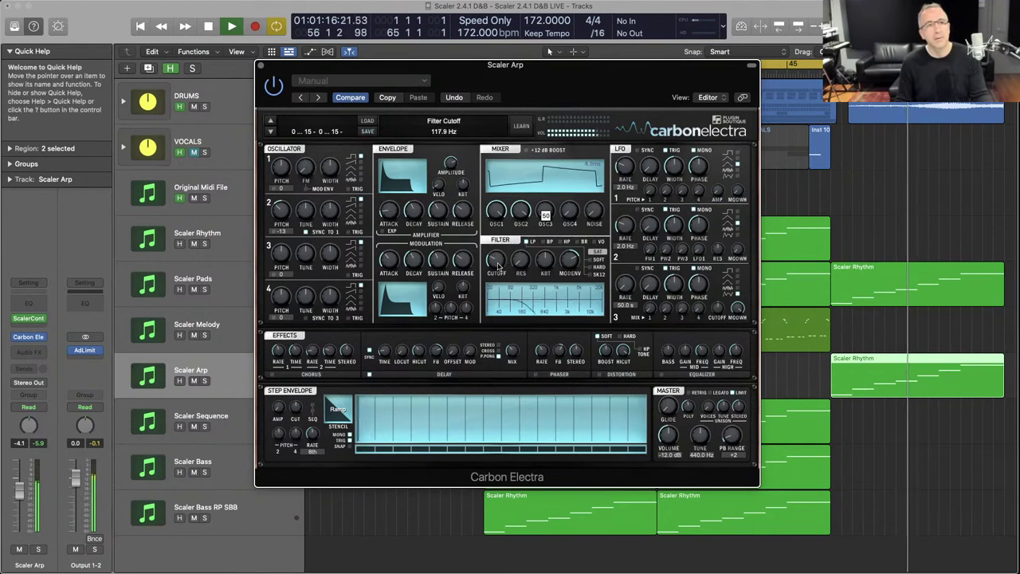
Unmute the VOCALS track, and briefly check the Carbon Electra instrument on the Scaler Melody track.
left_click(193, 153)
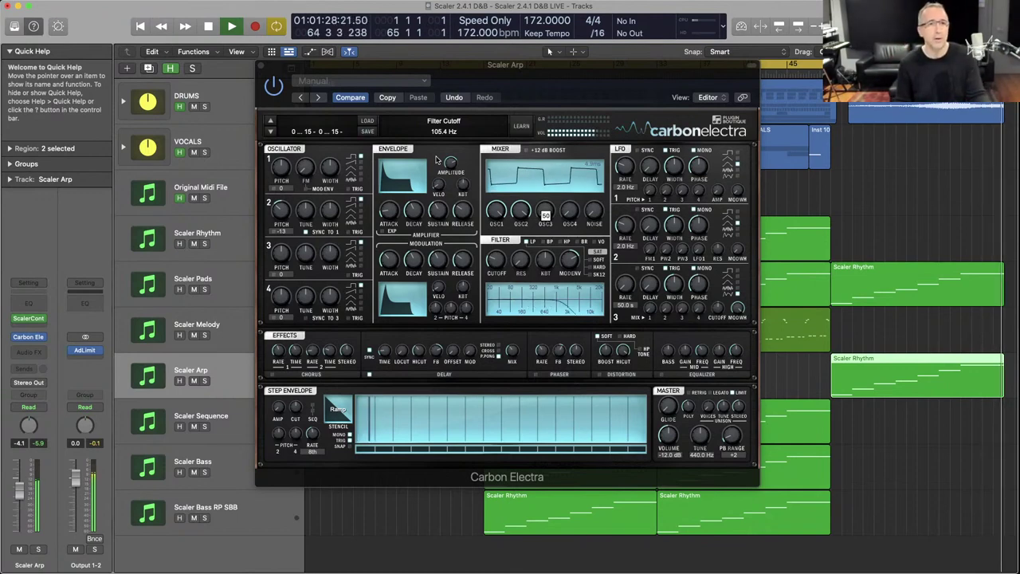
left_click(258, 69)
left_click(286, 326)
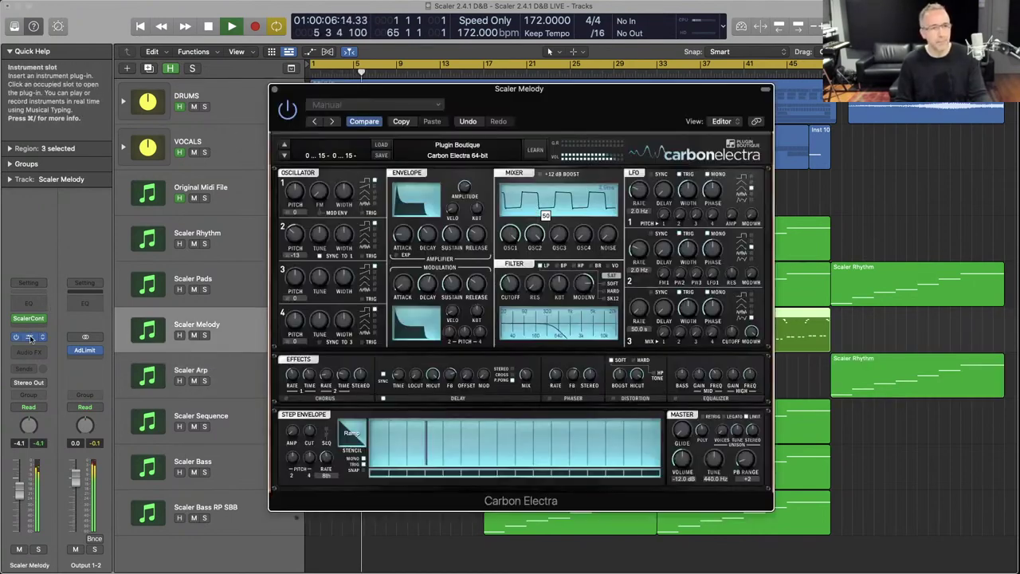
left_click(29, 337)
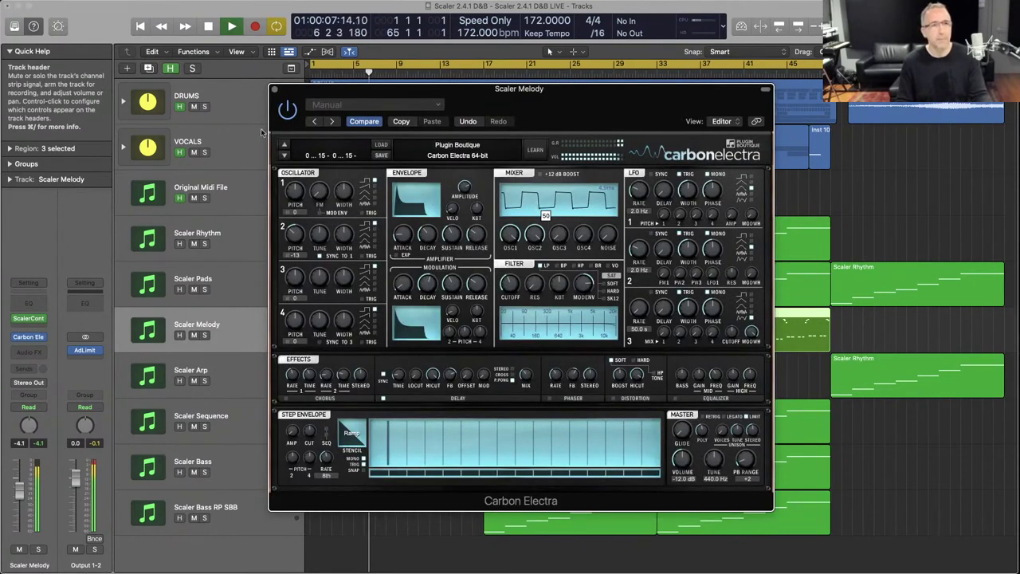
left_click(275, 89)
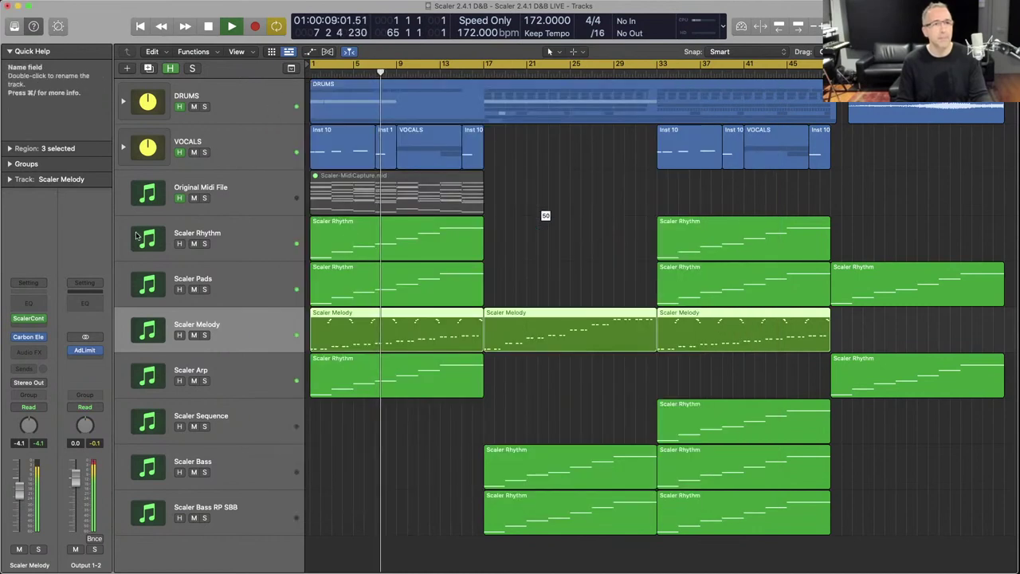
Open ScalerControl 2 and Carbon Electra on the Scaler Melody track, and sweep the synth's filter cutoff during playback.
left_click(28, 317)
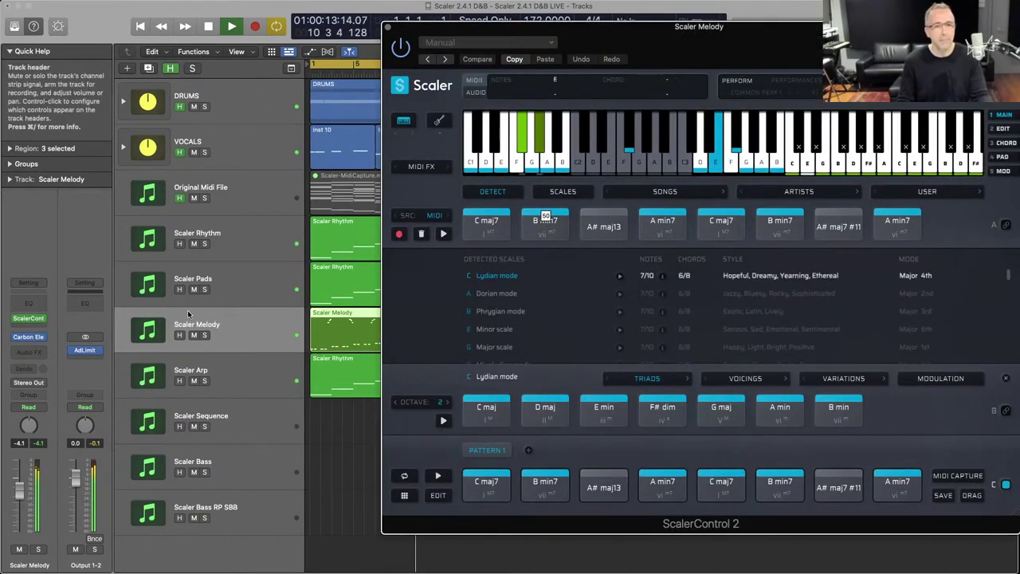
left_click(29, 337)
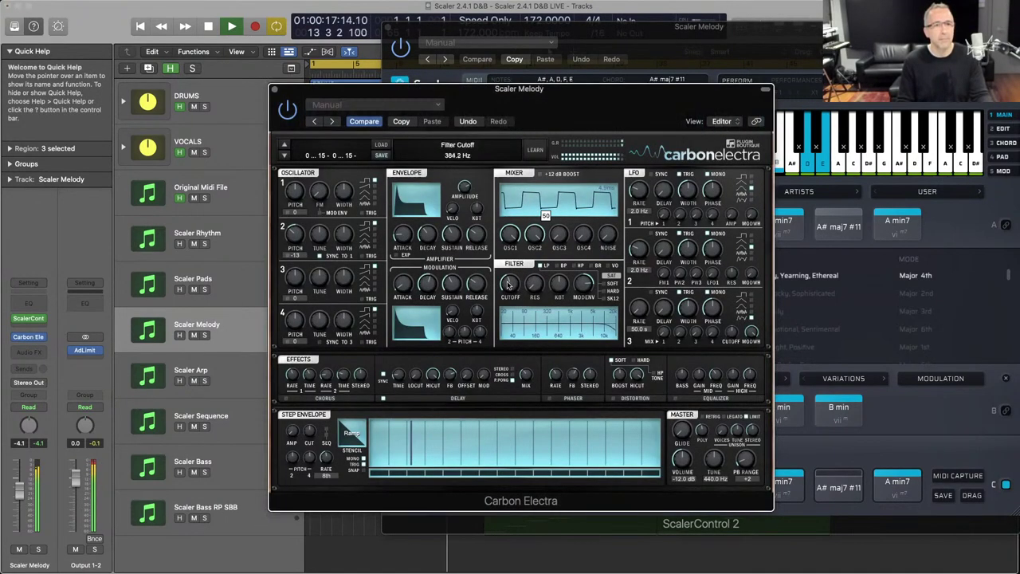
mouse_move(510, 275)
left_mouse_down()
mouse_move(511, 249)
mouse_move(512, 278)
left_mouse_up()
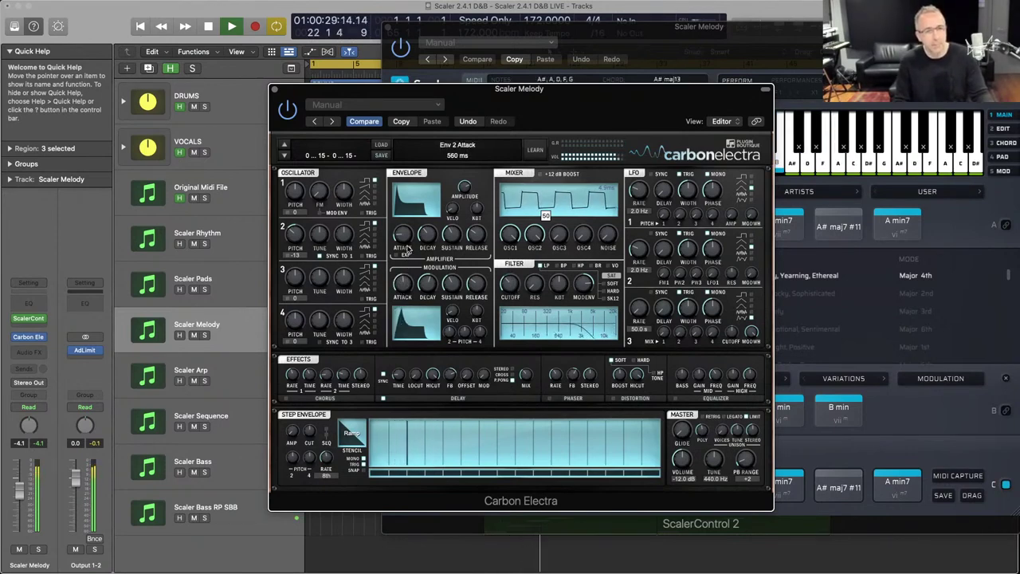
Vary Scaler Melody's modulation envelope attack during playback, and bring it down to 1 ms.
scroll(407, 247, "down", 2)
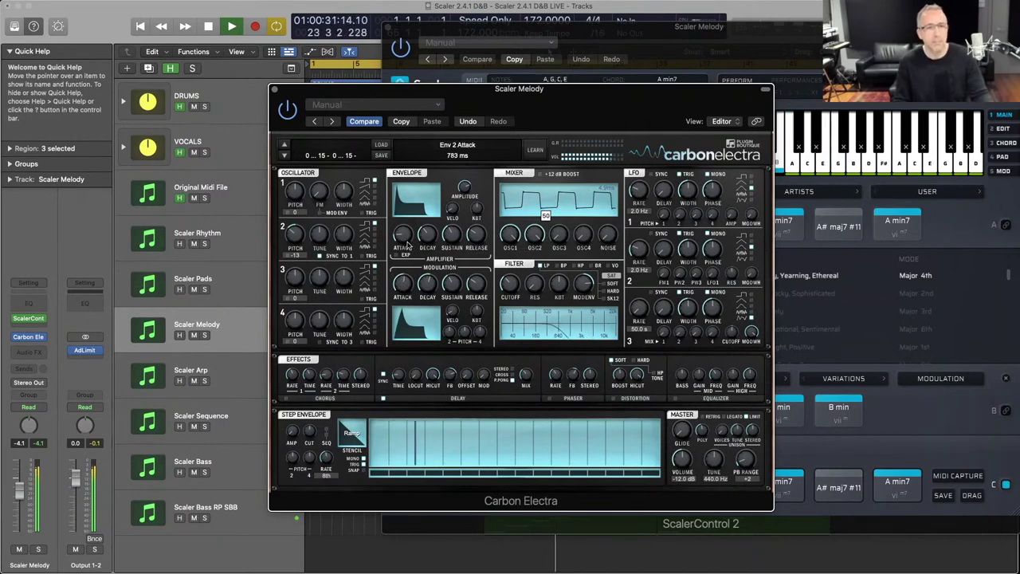
scroll(406, 250, "down", 6)
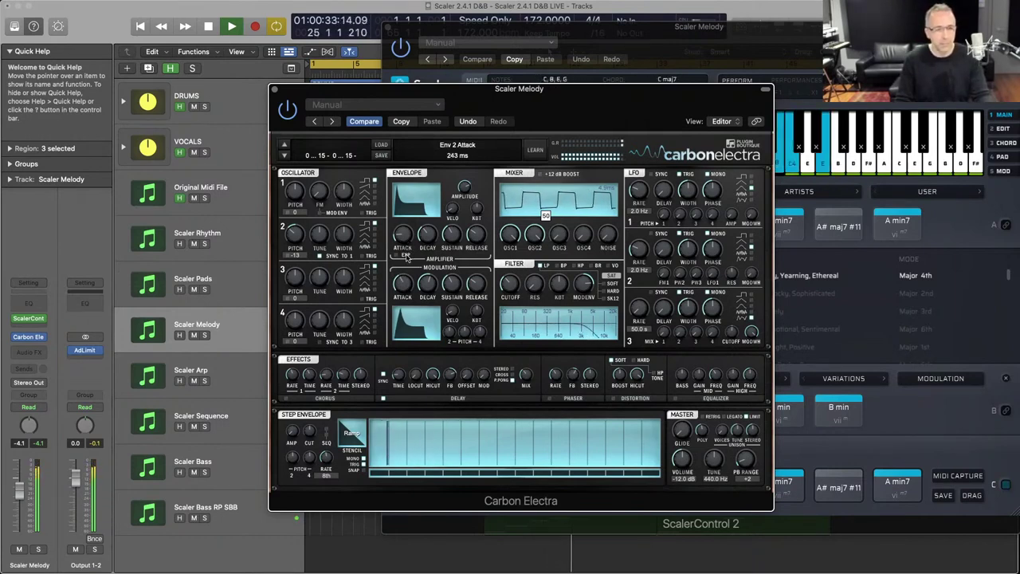
scroll(407, 262, "down", 3)
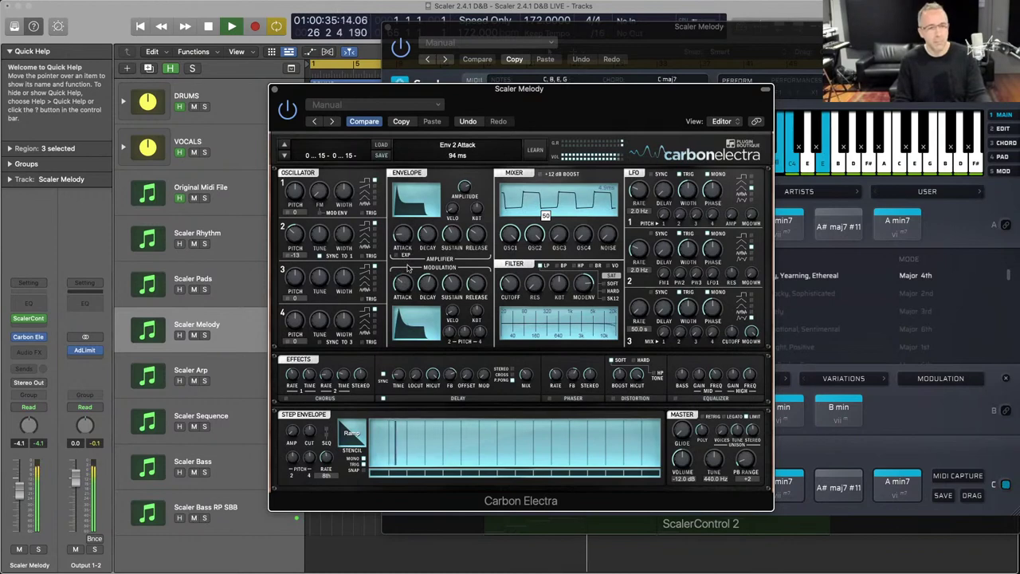
scroll(408, 279, "down", 2)
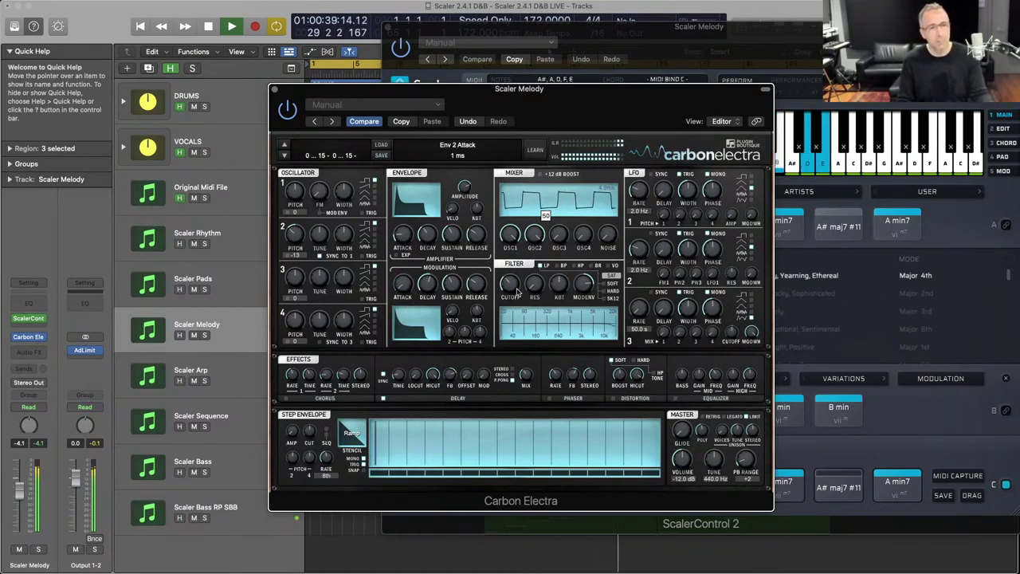
Sweep Scaler Melody's filter cutoff around 533 Hz, and close its Carbon Electra and ScalerControl 2 windows.
scroll(510, 285, "down", 5)
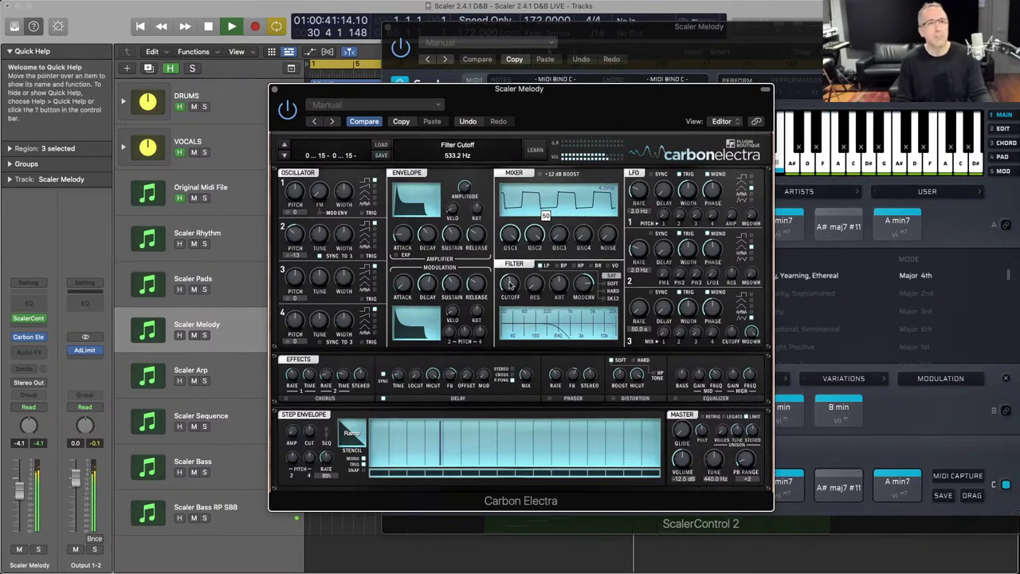
scroll(511, 285, "up", 3)
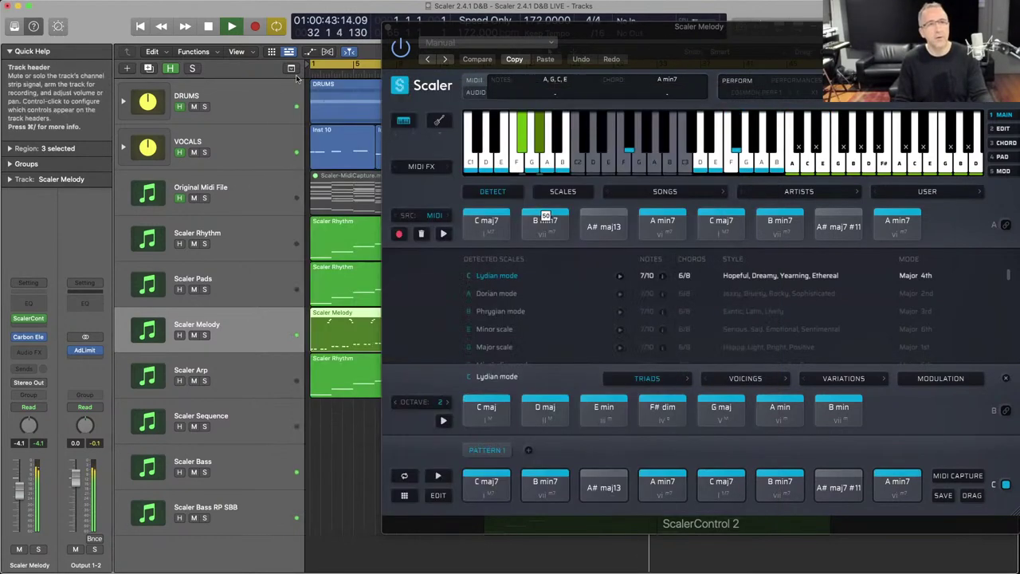
left_click(273, 89)
left_click(391, 29)
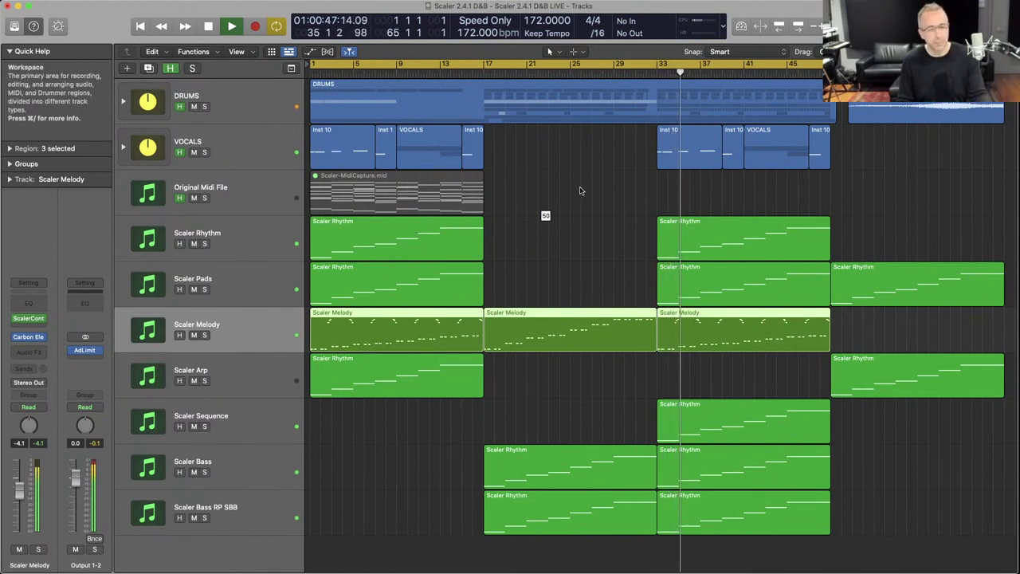
On Scaler Sequence's TB-303, set the resonance to 0 and the cutoff frequency to 170 during playback.
left_click(239, 421)
left_click(36, 319)
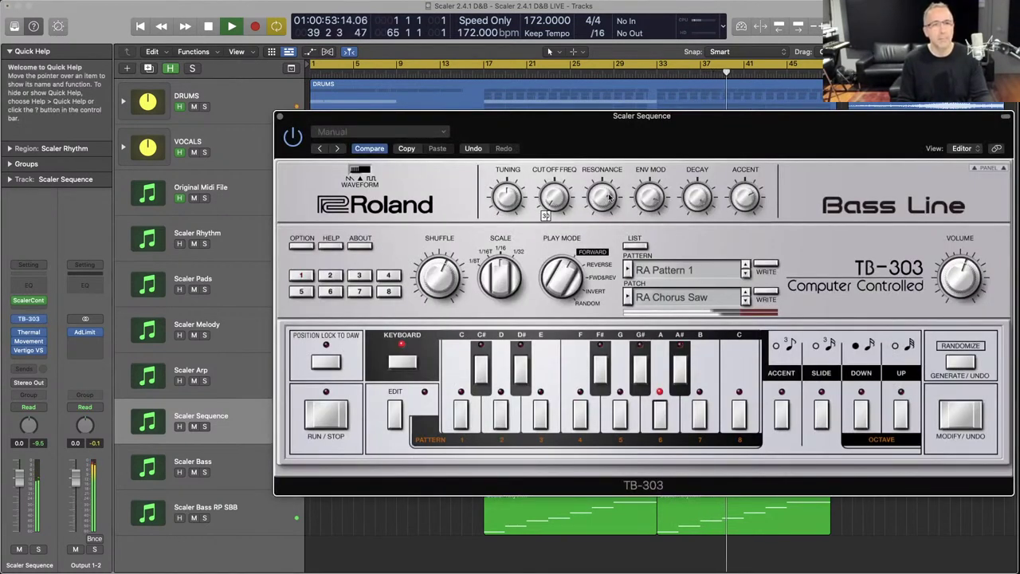
left_click_drag(605, 213, 607, 235)
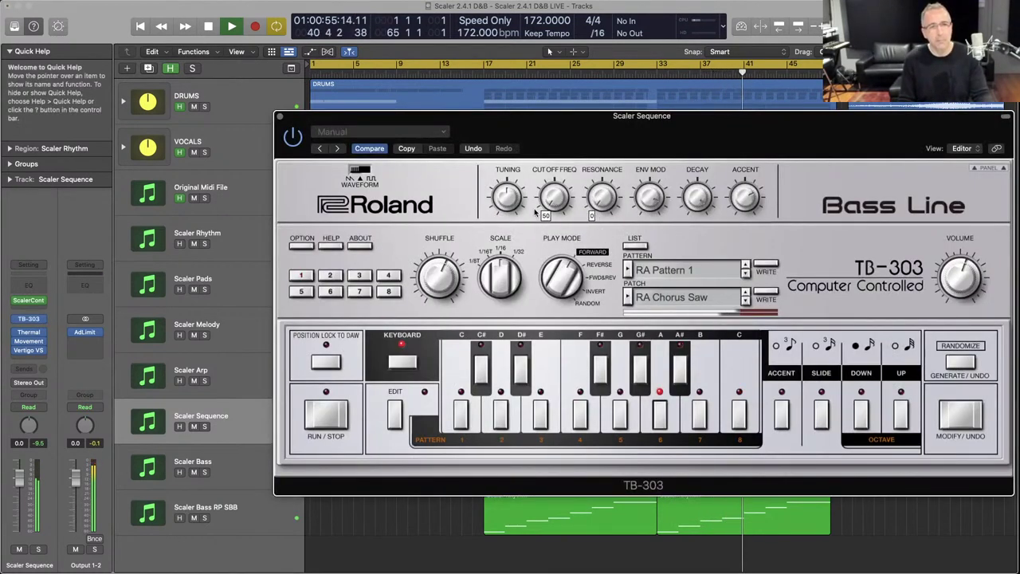
left_click_drag(535, 213, 556, 189)
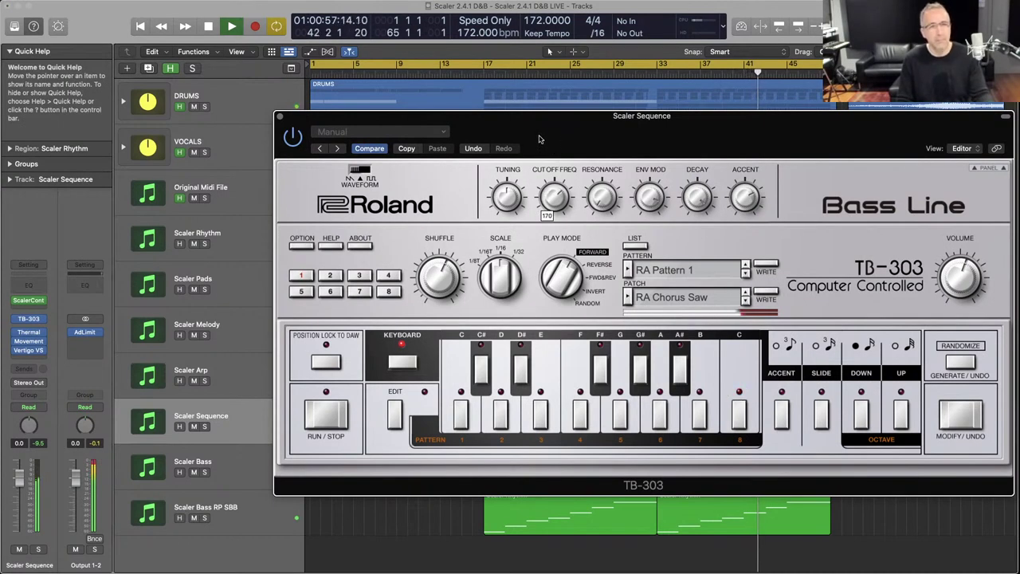
left_click(279, 118)
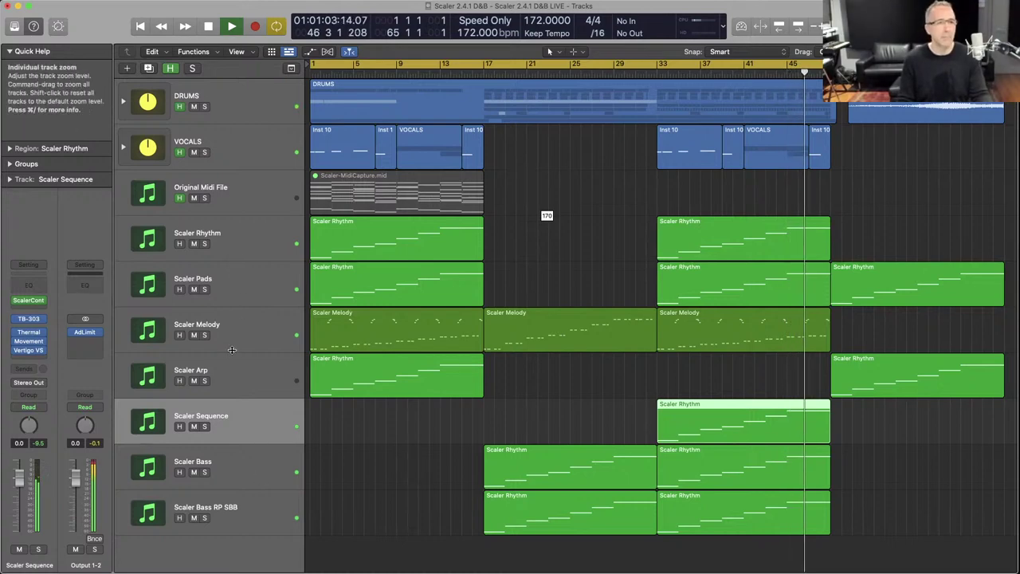
Reopen Carbon Electra on the Scaler Arp track, and sweep its filter cutoff down to about 82 Hz.
left_click(228, 377)
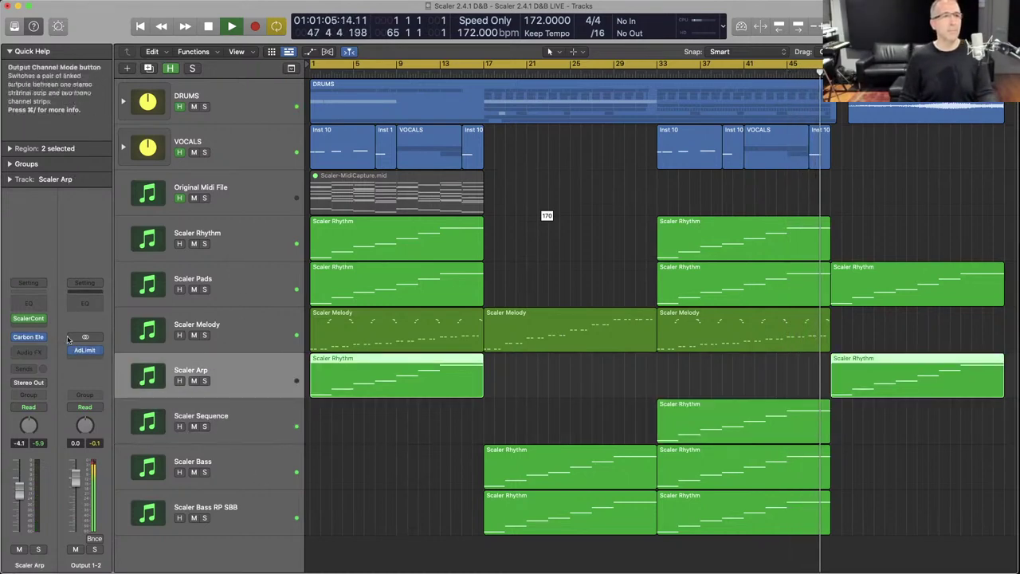
left_click(28, 336)
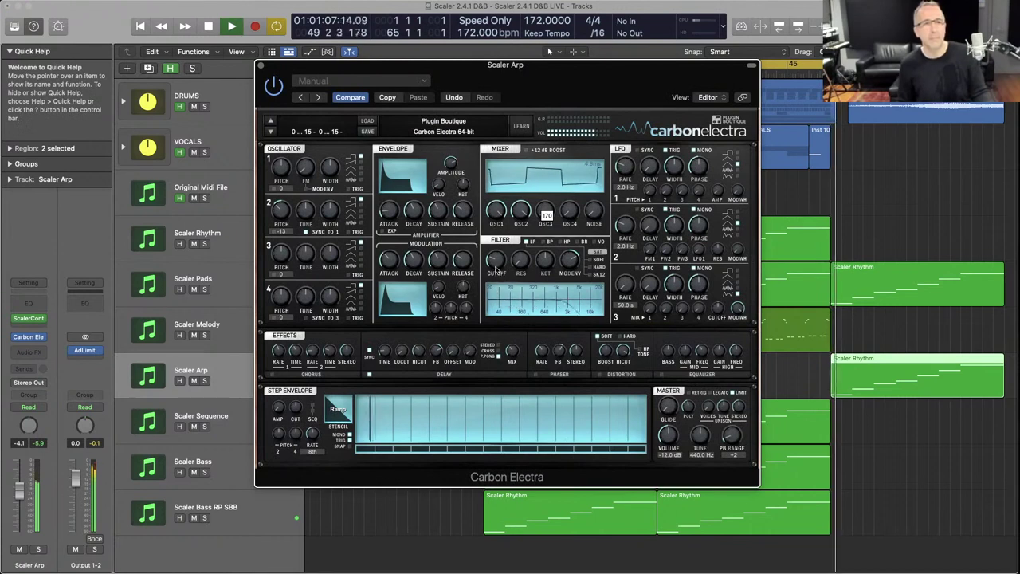
mouse_move(497, 253)
left_click_drag(497, 253, 499, 267)
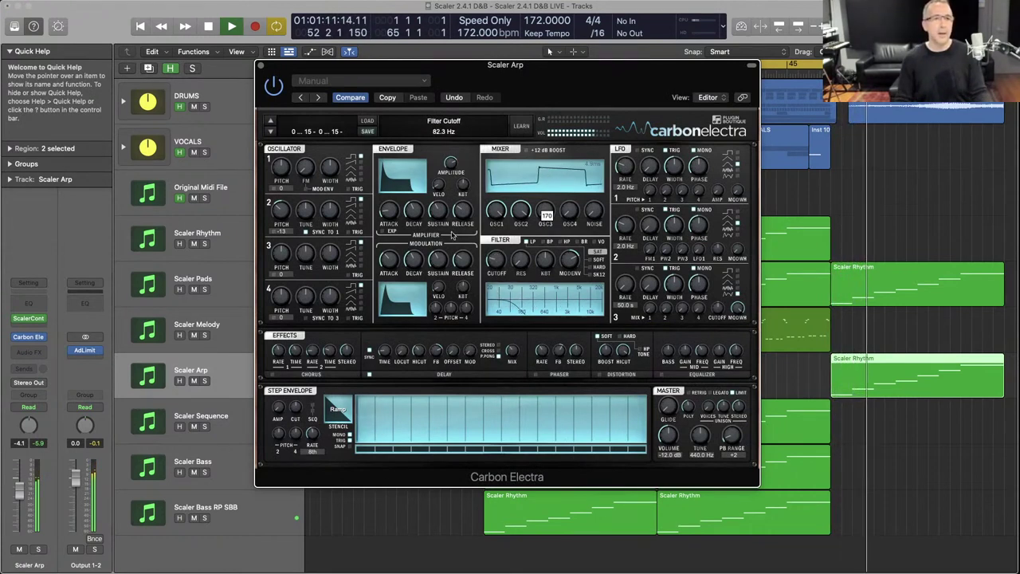
Close Scaler Arp's Carbon Electra window, and open the Scaler-MidiCapture.mid region on the Original Midi File track in the Piano Roll.
left_click(260, 67)
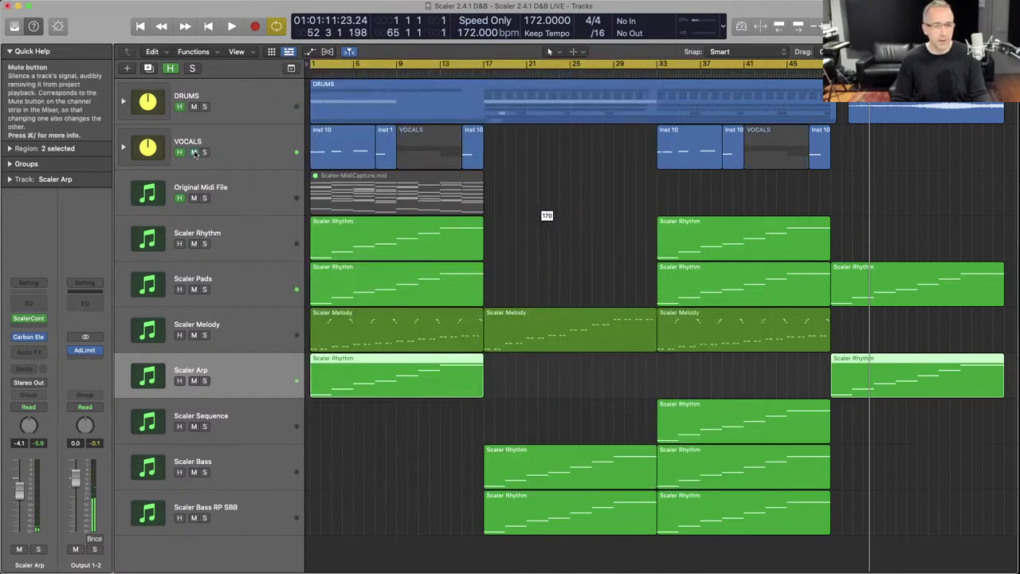
left_click(401, 180)
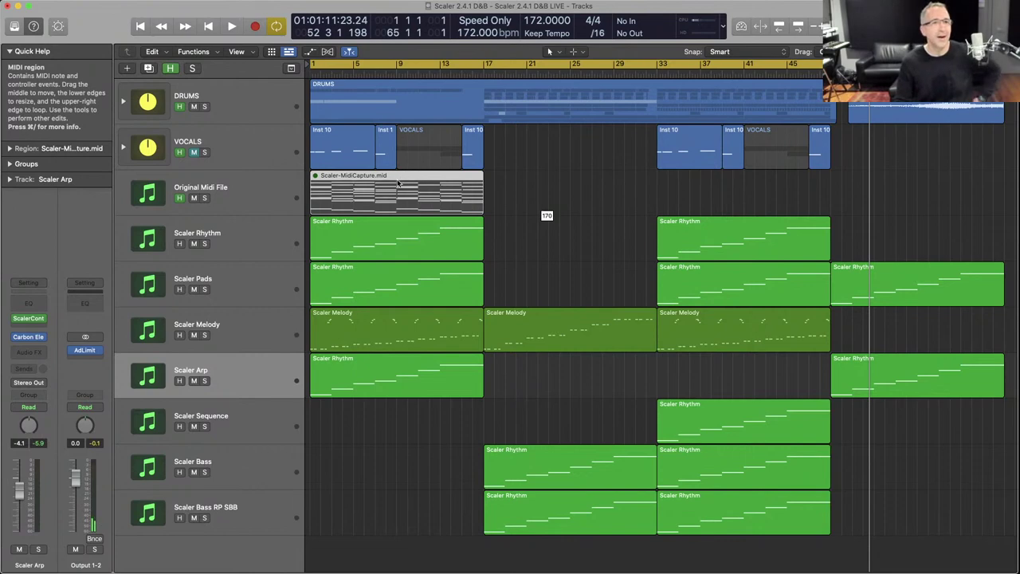
double_click(395, 184)
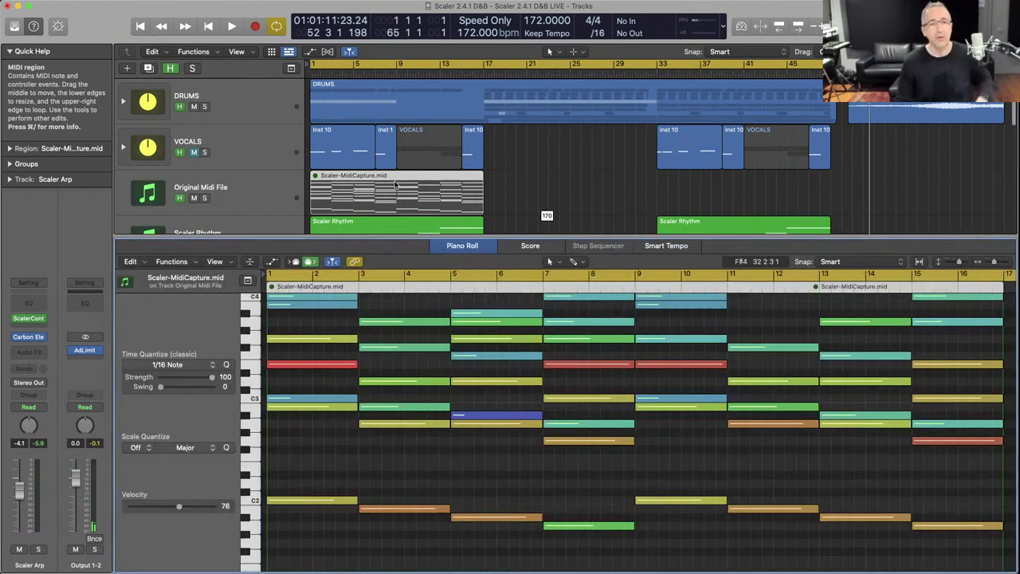
Examine the captured chord notes across the Scaler-MidiCapture.mid region, and close the Piano Roll.
scroll(432, 309, "up", 3)
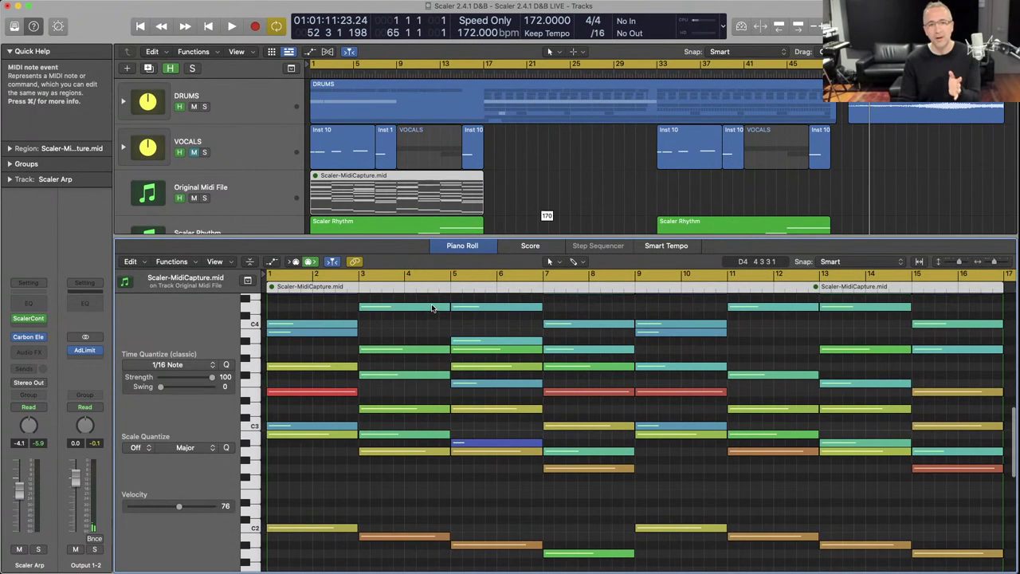
mouse_move(433, 306)
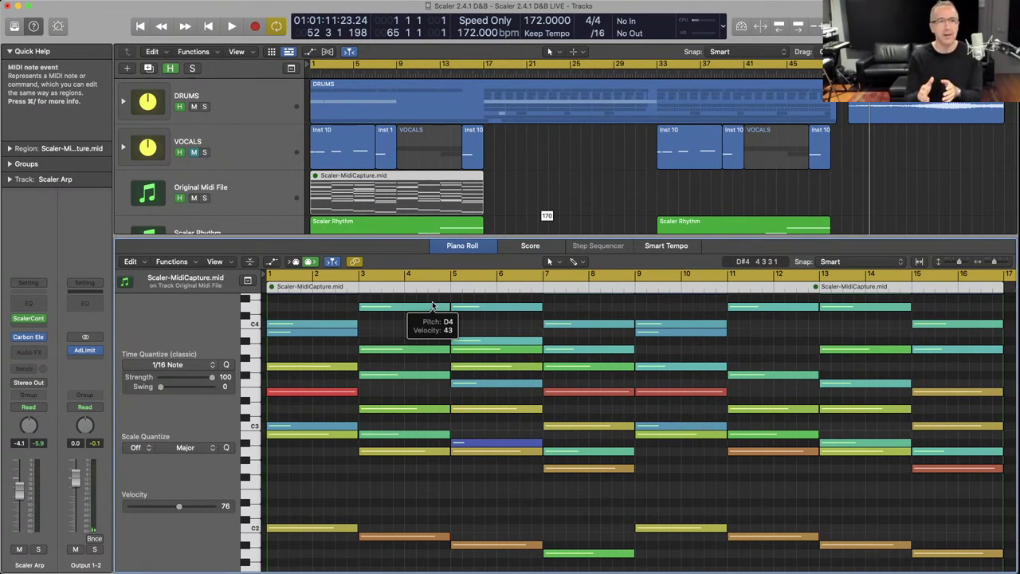
scroll(431, 319, "down", 1)
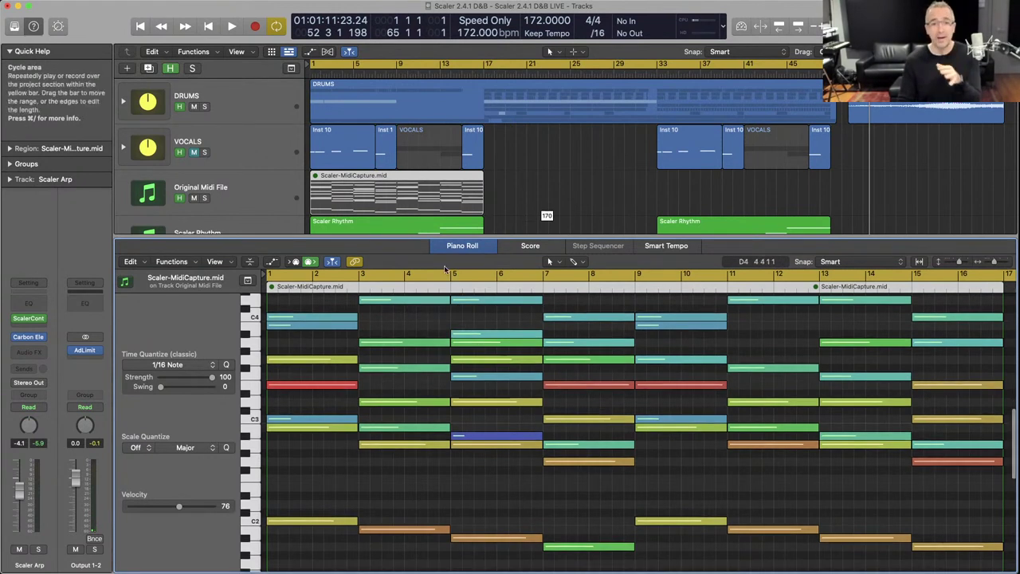
mouse_move(445, 272)
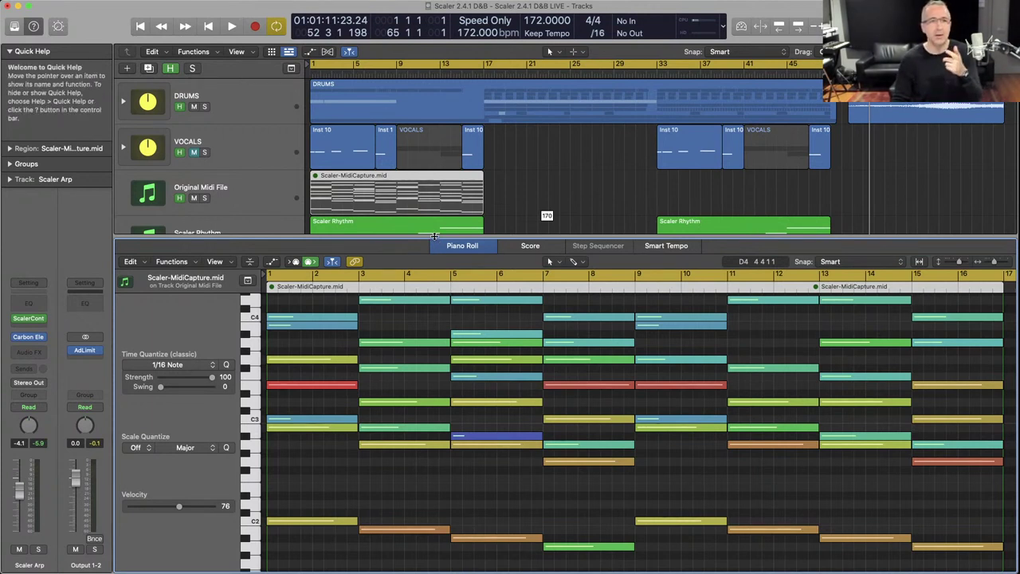
key("x")
key("x")
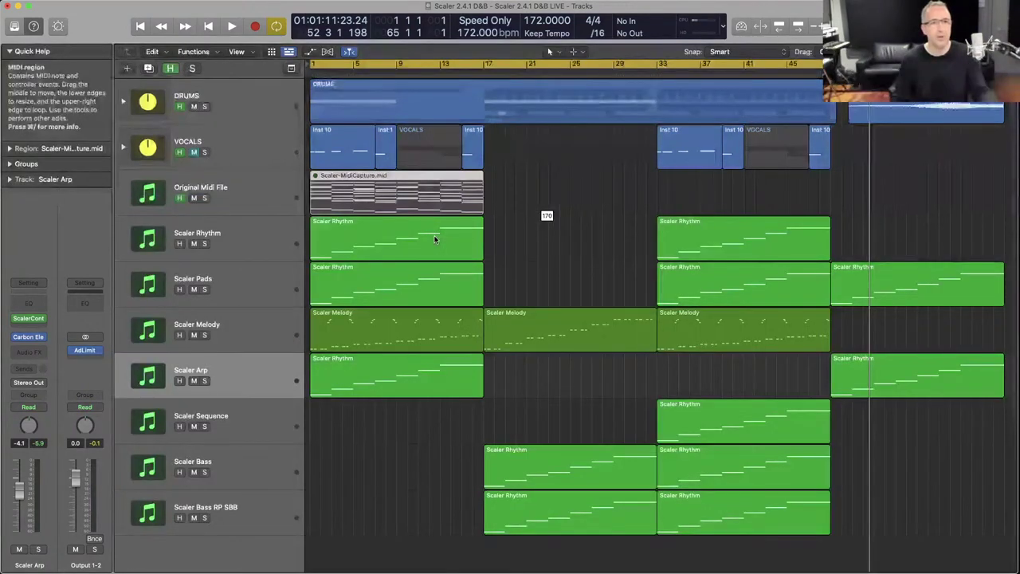
key("super+Tab")
key("super+Tab")
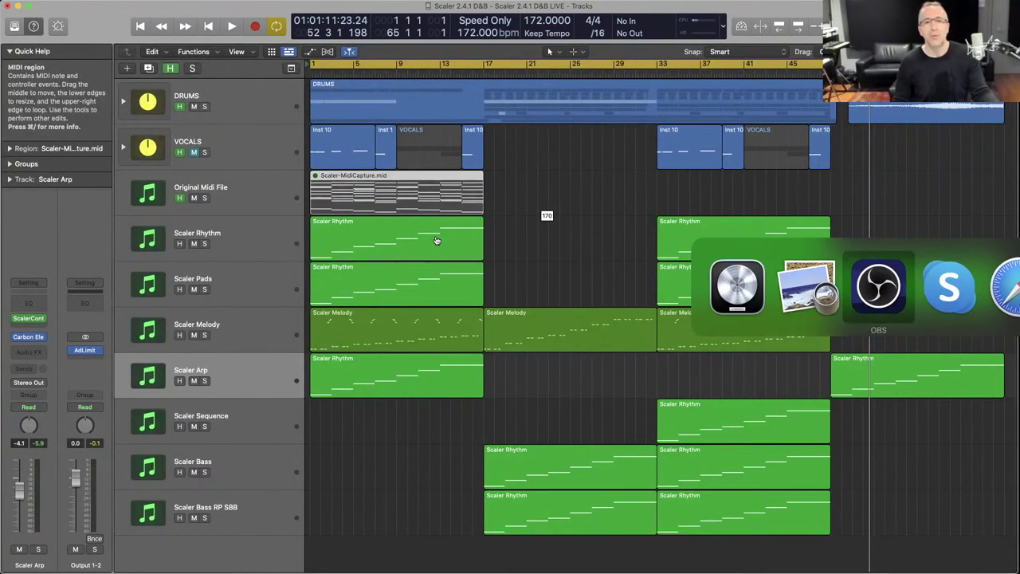